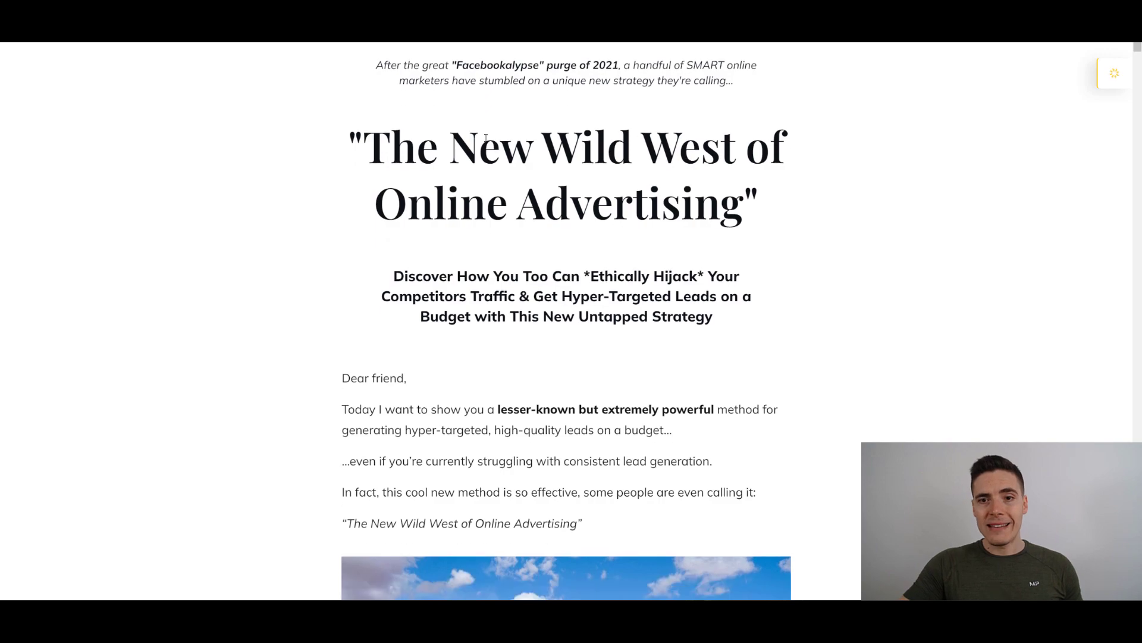
Read the sales letter from the "The New Wild West of Online Advertising" headline through the YouTube advertising core principles
{"action": "scroll", "coordinate": [486, 137], "scroll_direction": "down", "scroll_amount": 6}
{"action": "scroll", "coordinate": [487, 137], "scroll_direction": "down", "scroll_amount": 7}
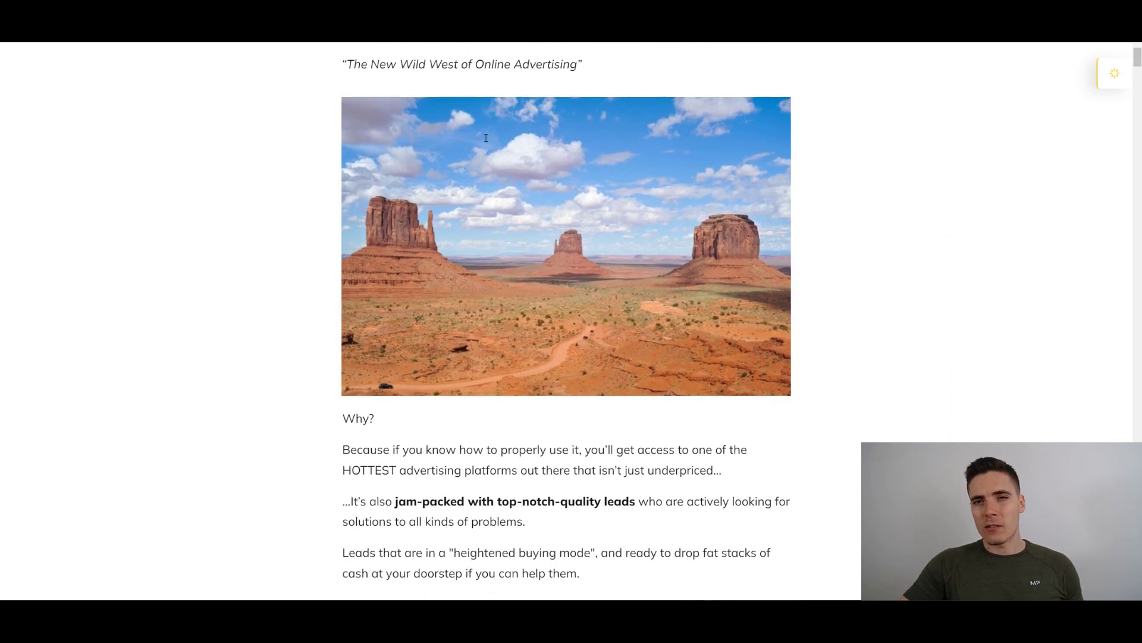
{"action": "scroll", "coordinate": [486, 138], "scroll_direction": "down", "scroll_amount": 2}
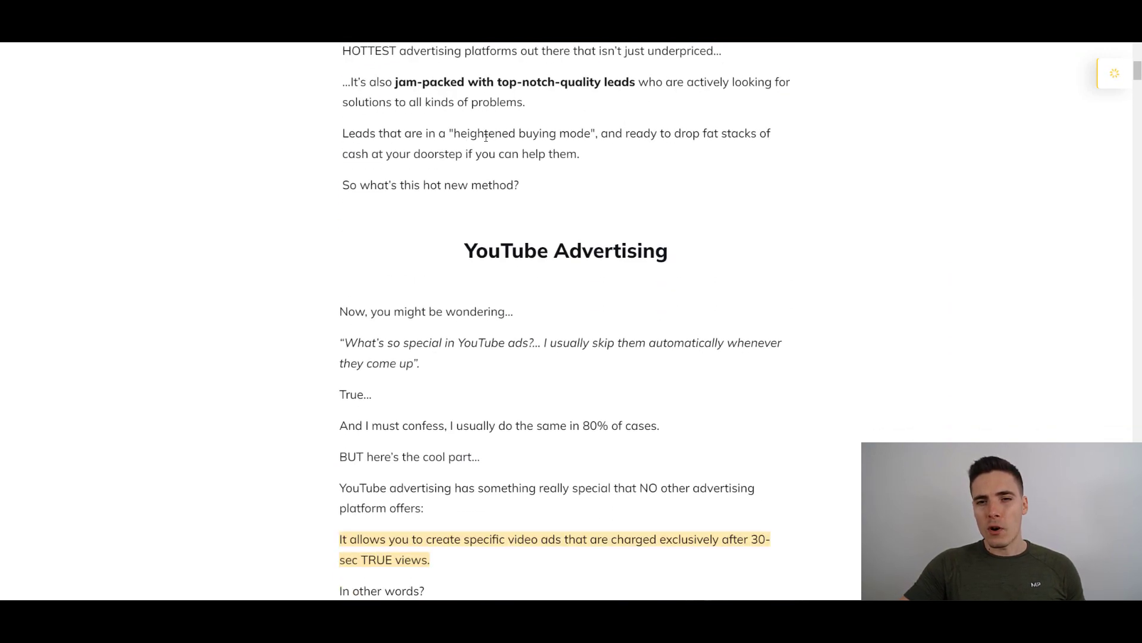
{"action": "scroll", "coordinate": [486, 137], "scroll_direction": "up", "scroll_amount": 13}
{"action": "scroll", "coordinate": [486, 138], "scroll_direction": "down", "scroll_amount": 20}
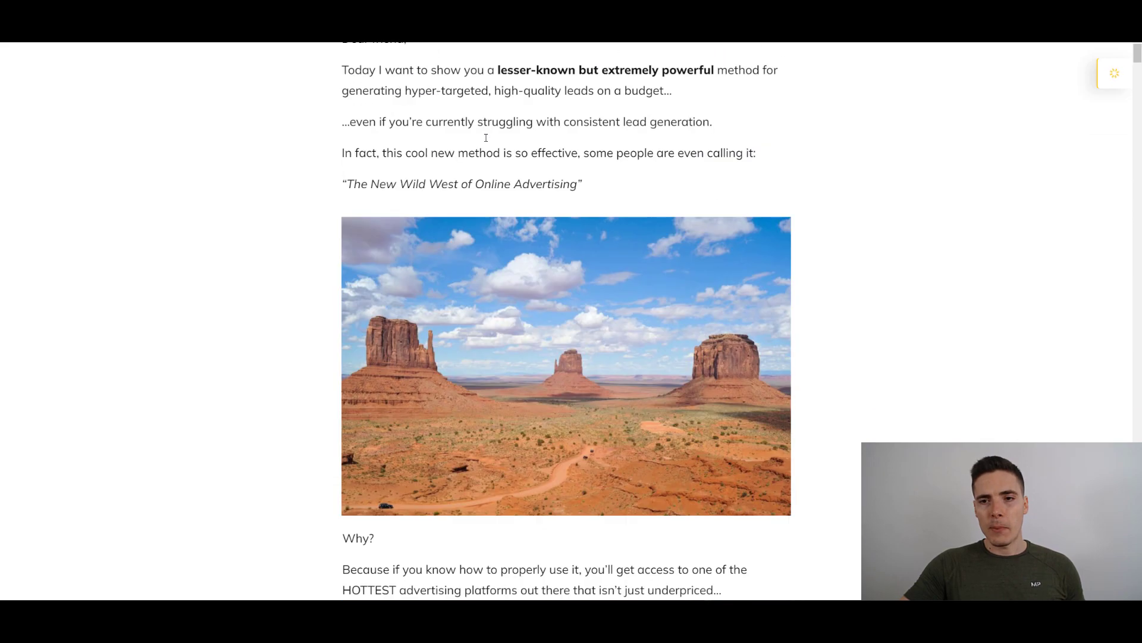
{"action": "scroll", "coordinate": [486, 137], "scroll_direction": "down", "scroll_amount": 16}
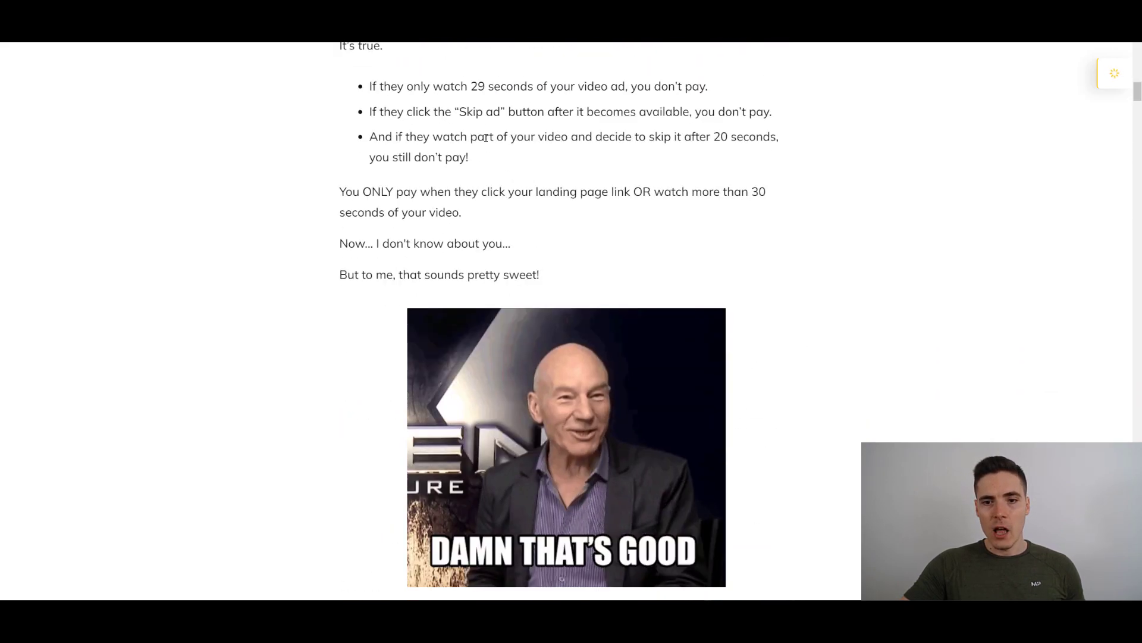
{"action": "scroll", "coordinate": [486, 138], "scroll_direction": "down", "scroll_amount": 20}
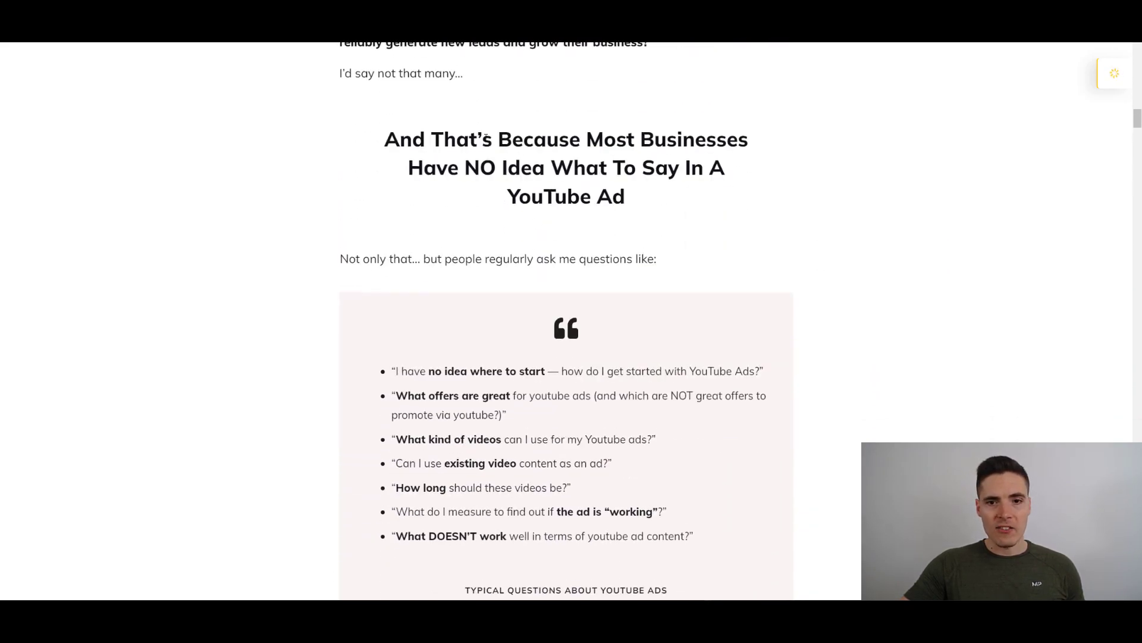
{"action": "scroll", "coordinate": [486, 138], "scroll_direction": "down", "scroll_amount": 13}
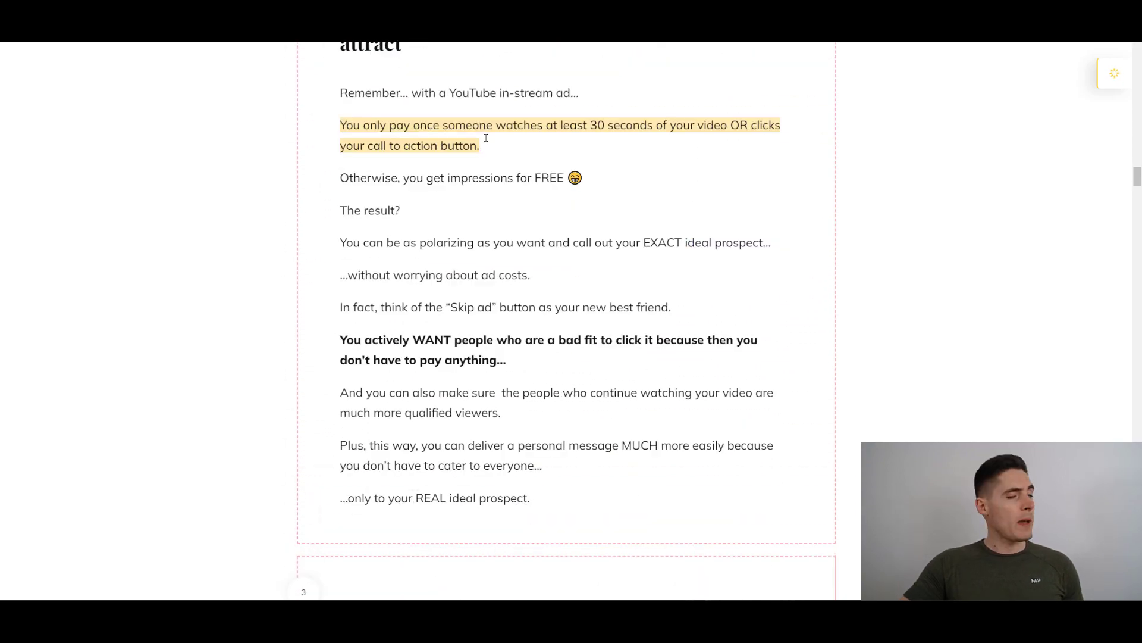
{"action": "scroll", "coordinate": [486, 137], "scroll_direction": "down", "scroll_amount": 12}
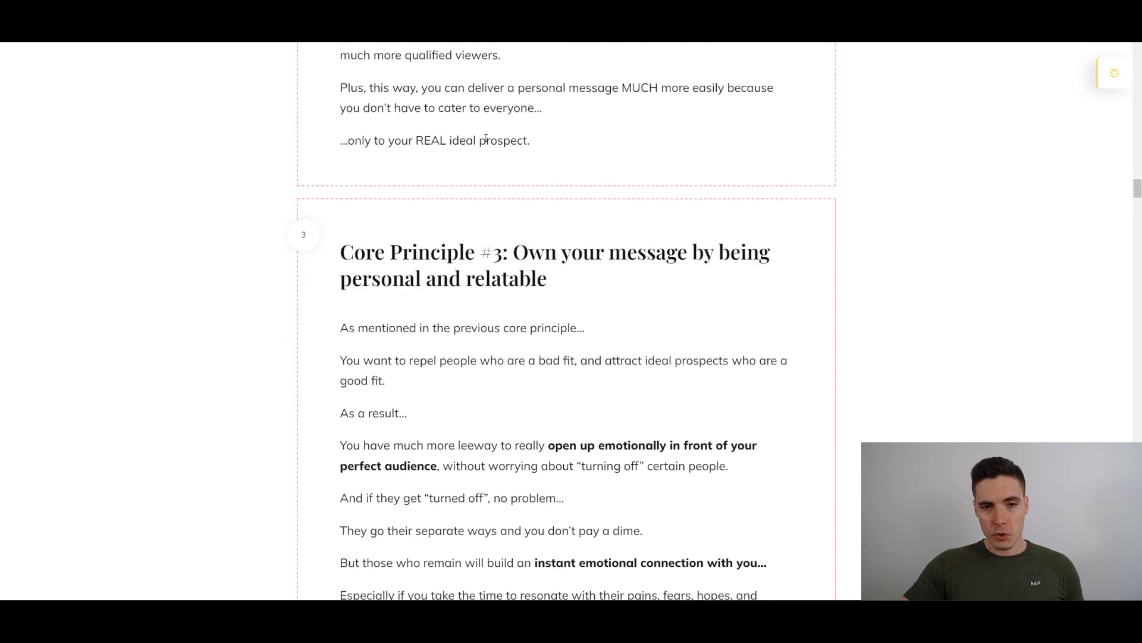
Examine the low-budget video ad examples and the H.E.R.O. Formula section leading into the course introduction
{"action": "scroll", "coordinate": [486, 137], "scroll_direction": "down", "scroll_amount": 4}
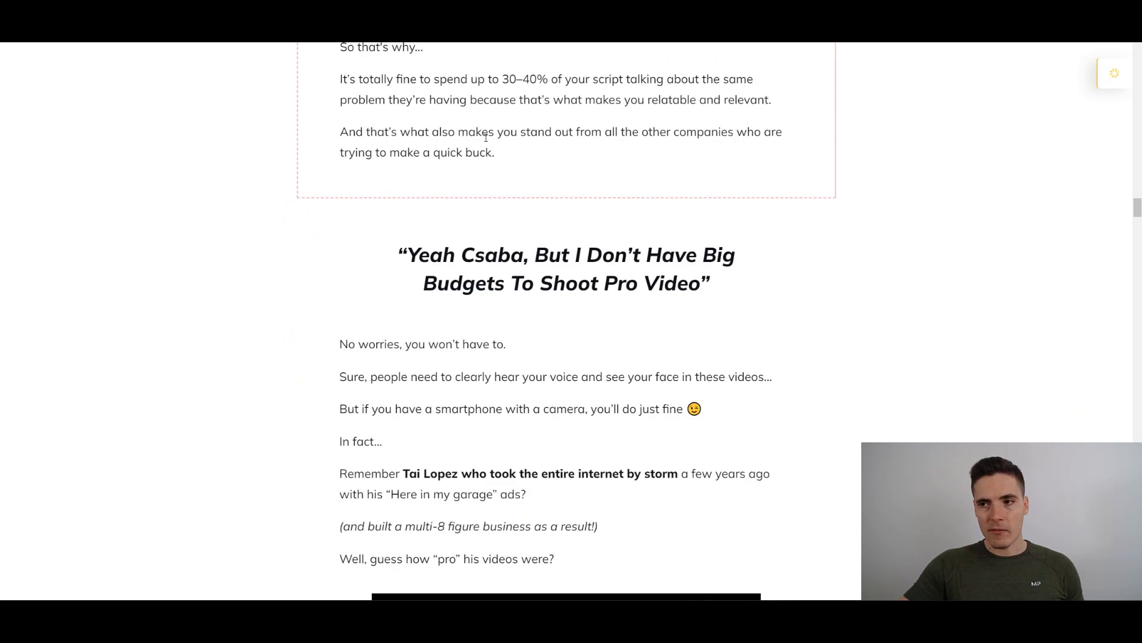
{"action": "scroll", "coordinate": [486, 137], "scroll_direction": "down", "scroll_amount": 3}
{"action": "scroll", "coordinate": [486, 138], "scroll_direction": "down", "scroll_amount": 15}
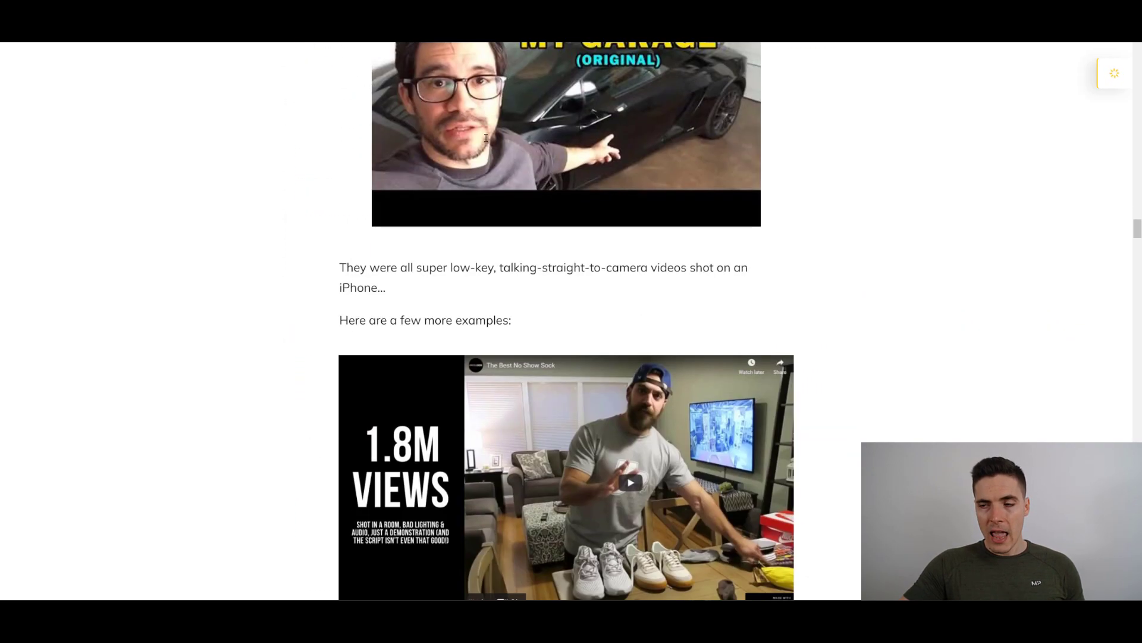
{"action": "scroll", "coordinate": [486, 138], "scroll_direction": "down", "scroll_amount": 4}
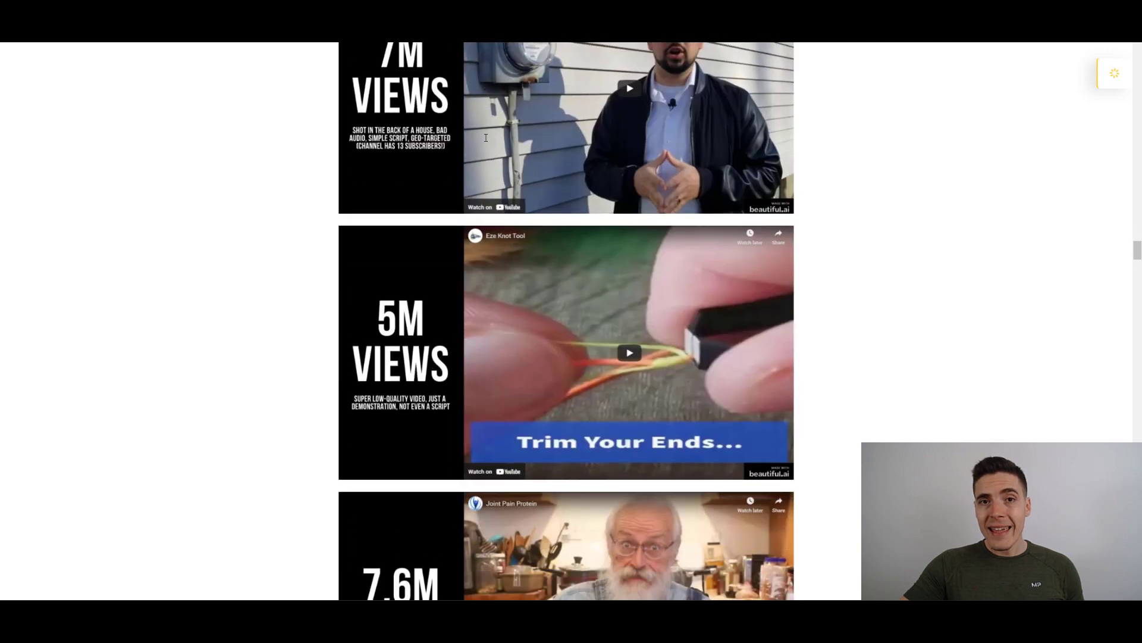
{"action": "scroll", "coordinate": [487, 137], "scroll_direction": "down", "scroll_amount": 13}
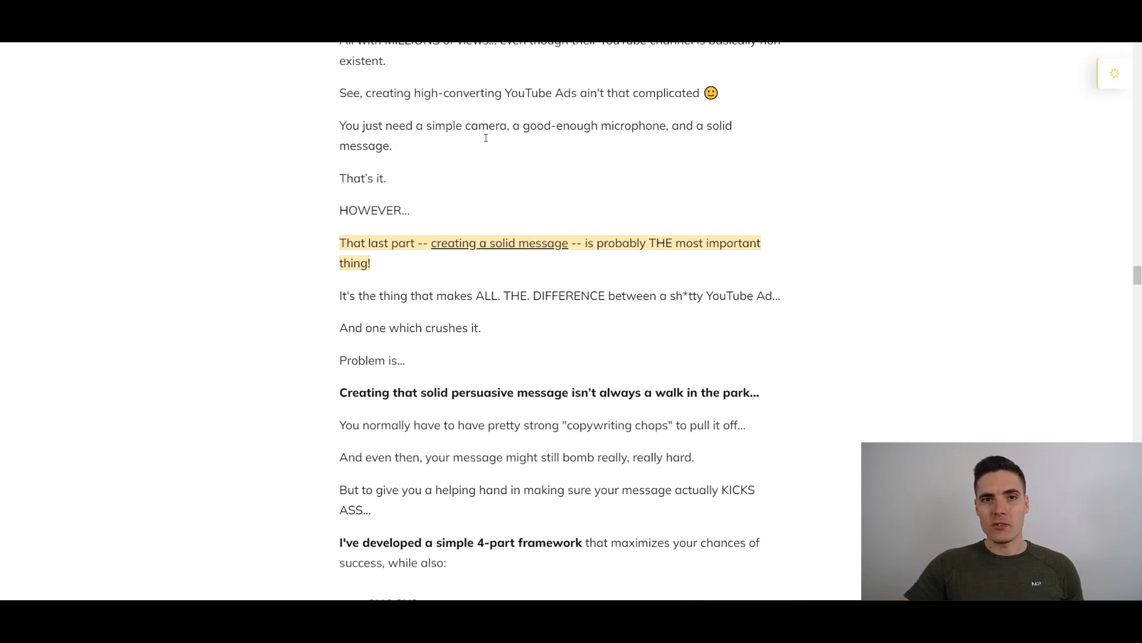
{"action": "scroll", "coordinate": [486, 137], "scroll_direction": "down", "scroll_amount": 7}
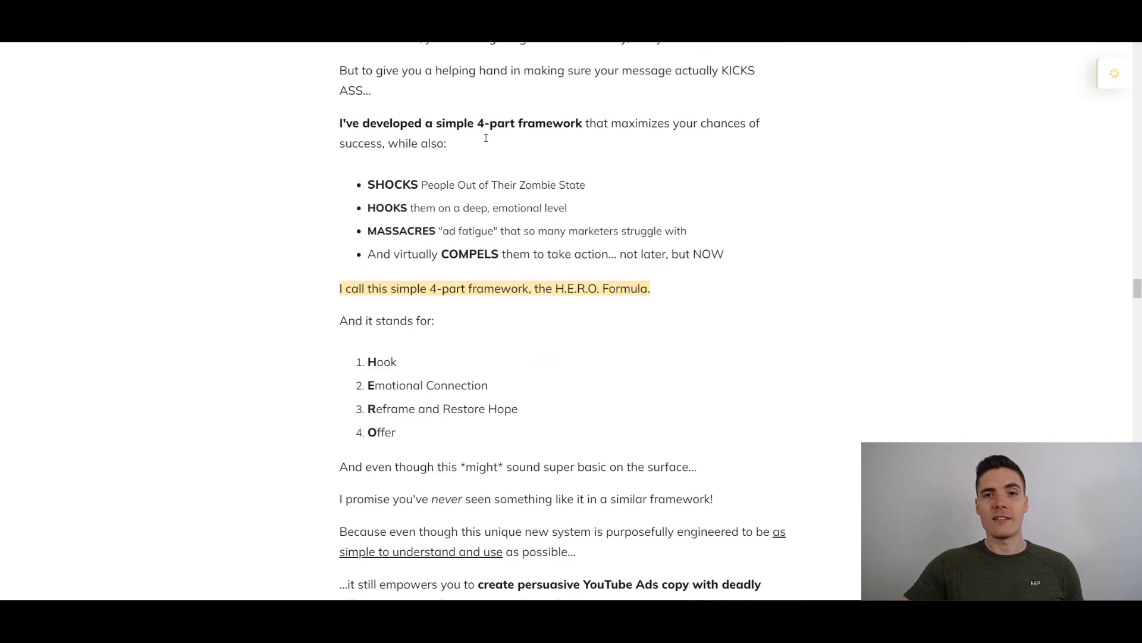
{"action": "scroll", "coordinate": [486, 138], "scroll_direction": "down", "scroll_amount": 7}
{"action": "scroll", "coordinate": [486, 138], "scroll_direction": "down", "scroll_amount": 15}
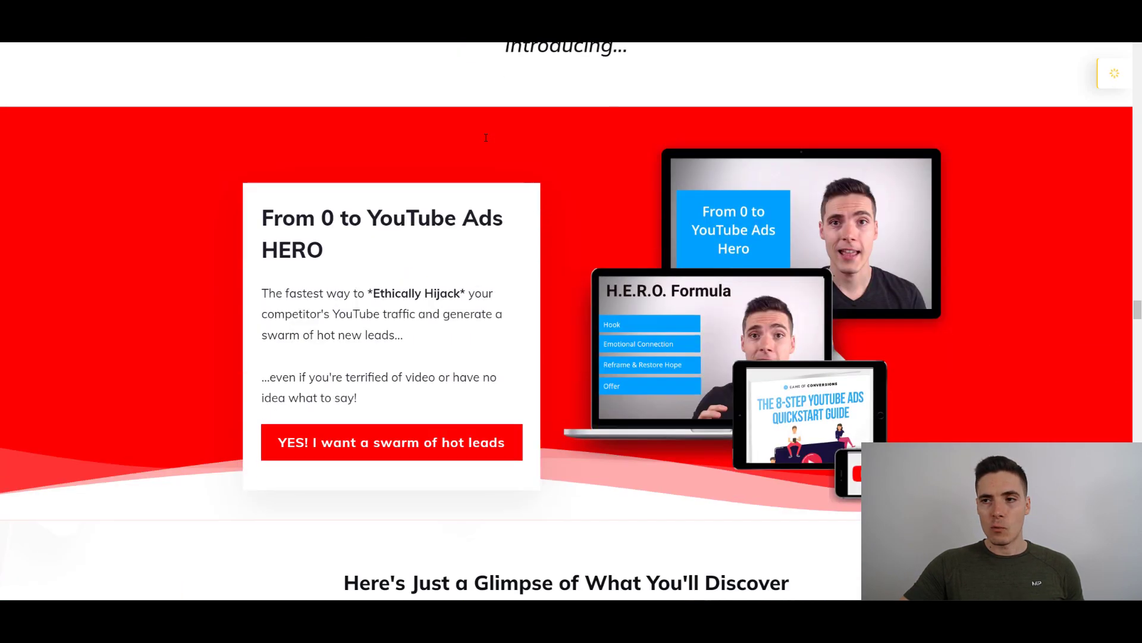
Review the course's benefit bullets and testimonials through the "An Offer You Can't Refuse" pricing section
{"action": "scroll", "coordinate": [703, 181], "scroll_direction": "down", "scroll_amount": 8}
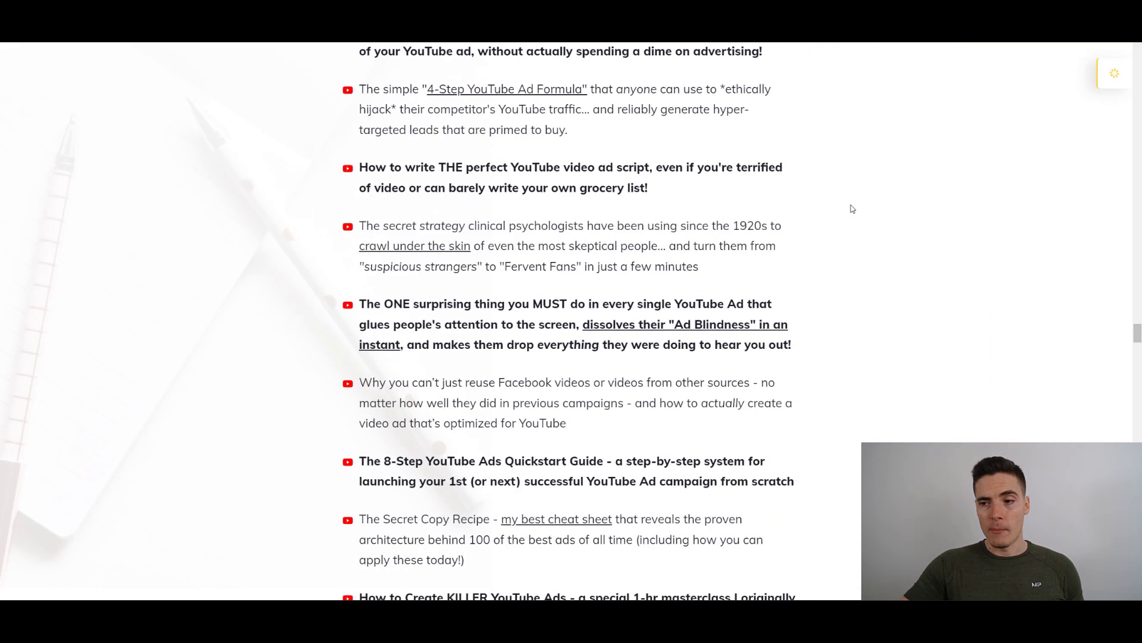
{"action": "scroll", "coordinate": [701, 182], "scroll_direction": "down", "scroll_amount": 9}
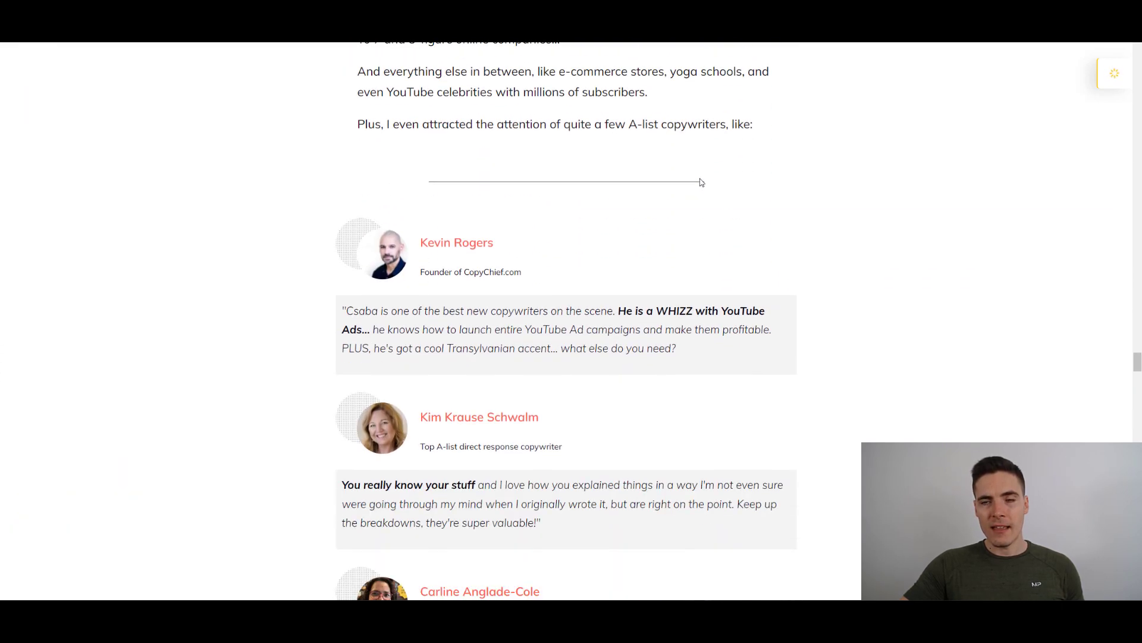
{"action": "scroll", "coordinate": [701, 182], "scroll_direction": "down", "scroll_amount": 9}
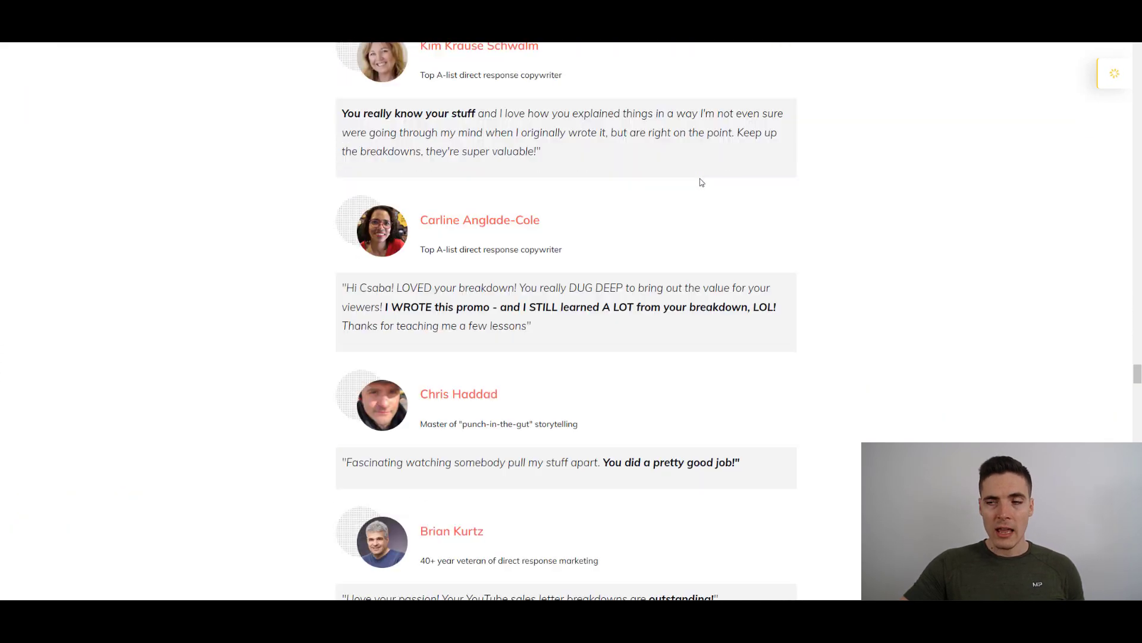
{"action": "scroll", "coordinate": [702, 182], "scroll_direction": "down", "scroll_amount": 13}
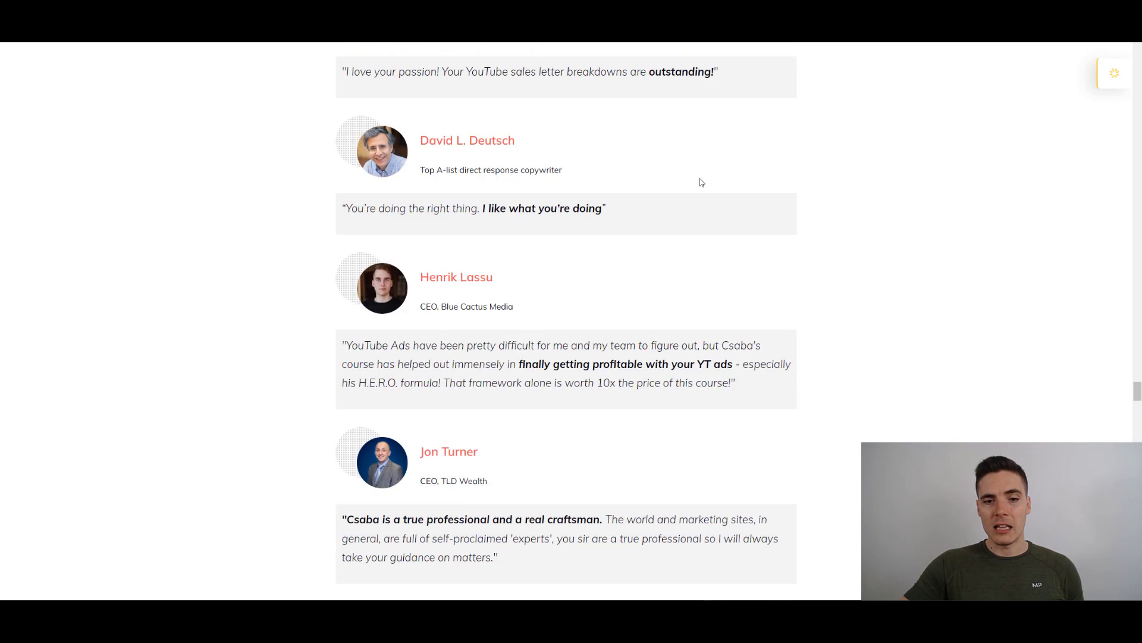
{"action": "scroll", "coordinate": [702, 182], "scroll_direction": "down", "scroll_amount": 5}
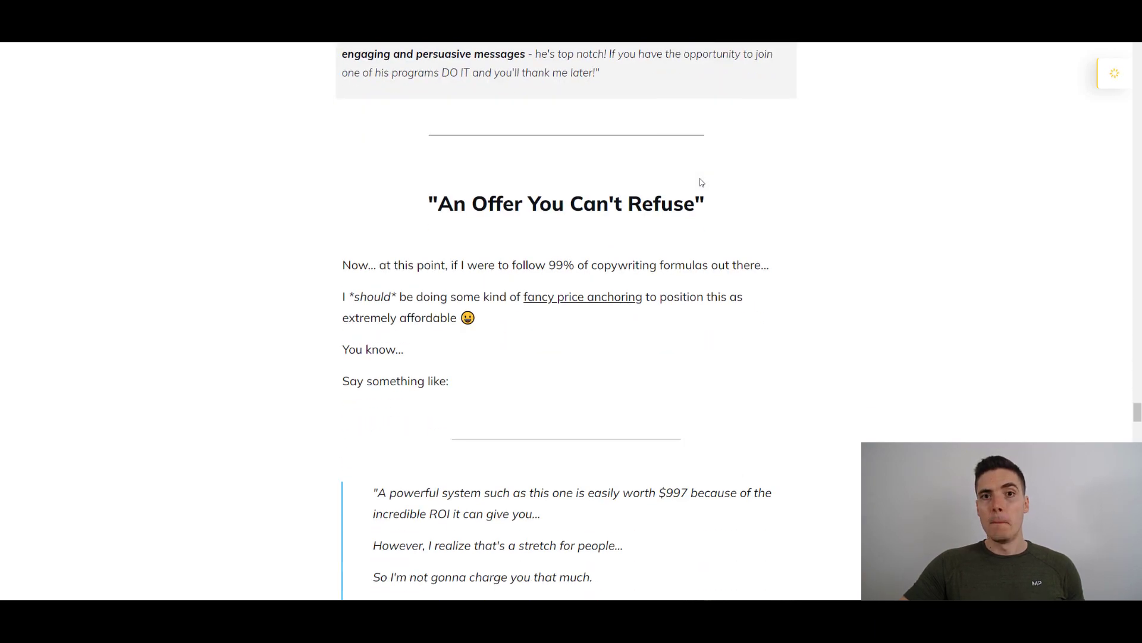
{"action": "scroll", "coordinate": [702, 182], "scroll_direction": "down", "scroll_amount": 4}
{"action": "scroll", "coordinate": [702, 182], "scroll_direction": "down", "scroll_amount": 9}
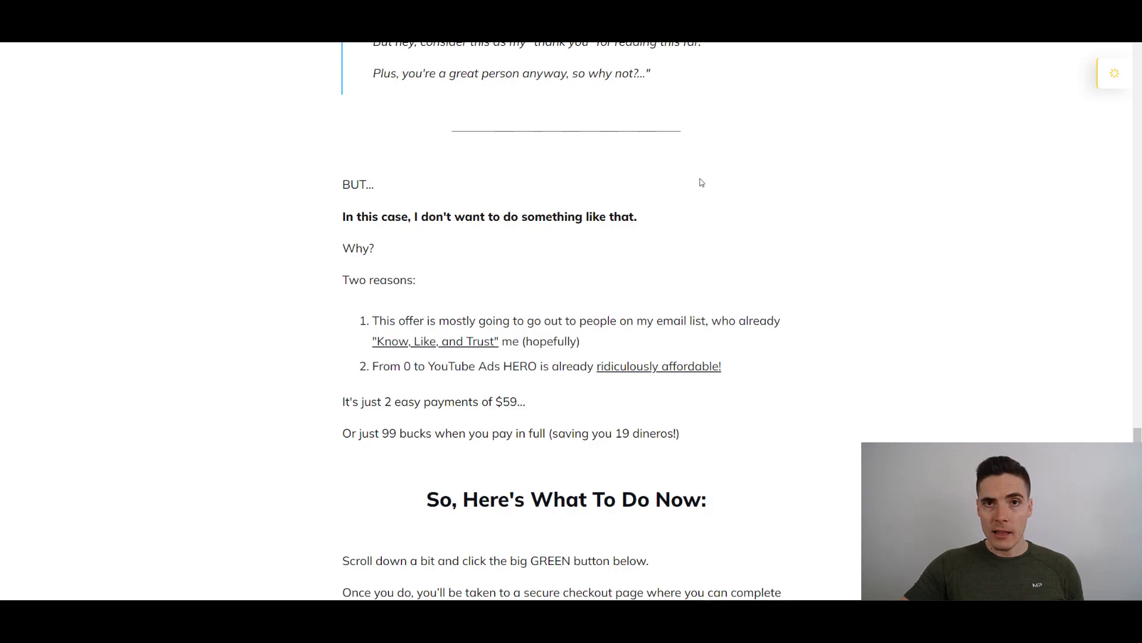
Examine the order box's list of included items, highlighting the description of the 8-Step YouTube Ads Quickstart Guide
{"action": "scroll", "coordinate": [701, 182], "scroll_direction": "down", "scroll_amount": 10}
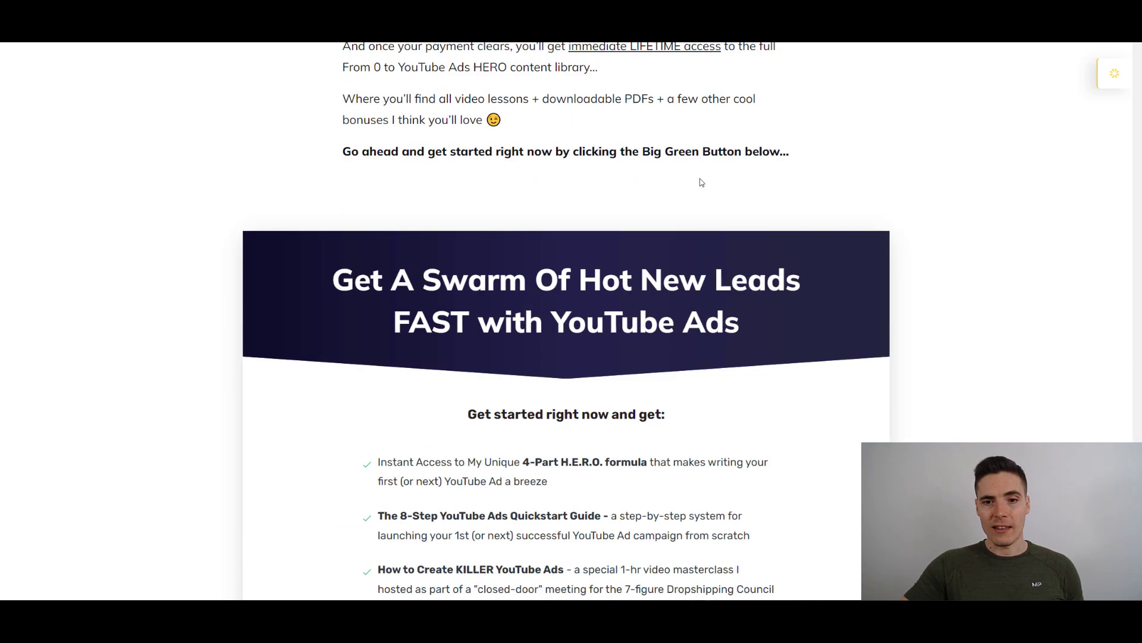
{"action": "scroll", "coordinate": [702, 182], "scroll_direction": "down", "scroll_amount": 7}
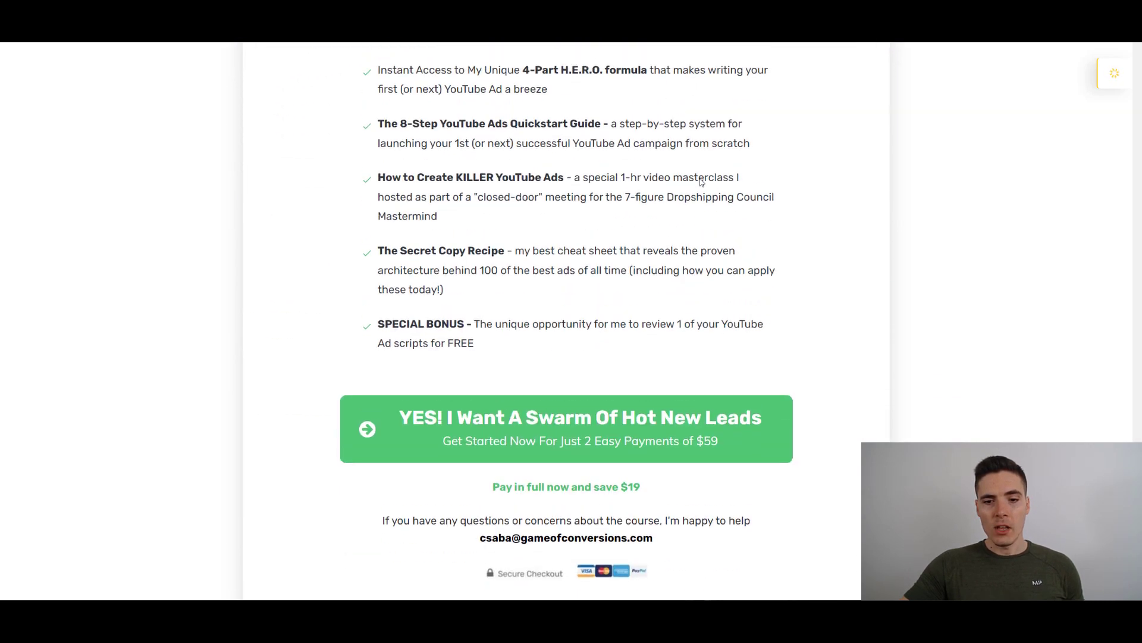
{"action": "scroll", "coordinate": [701, 182], "scroll_direction": "up", "scroll_amount": 5}
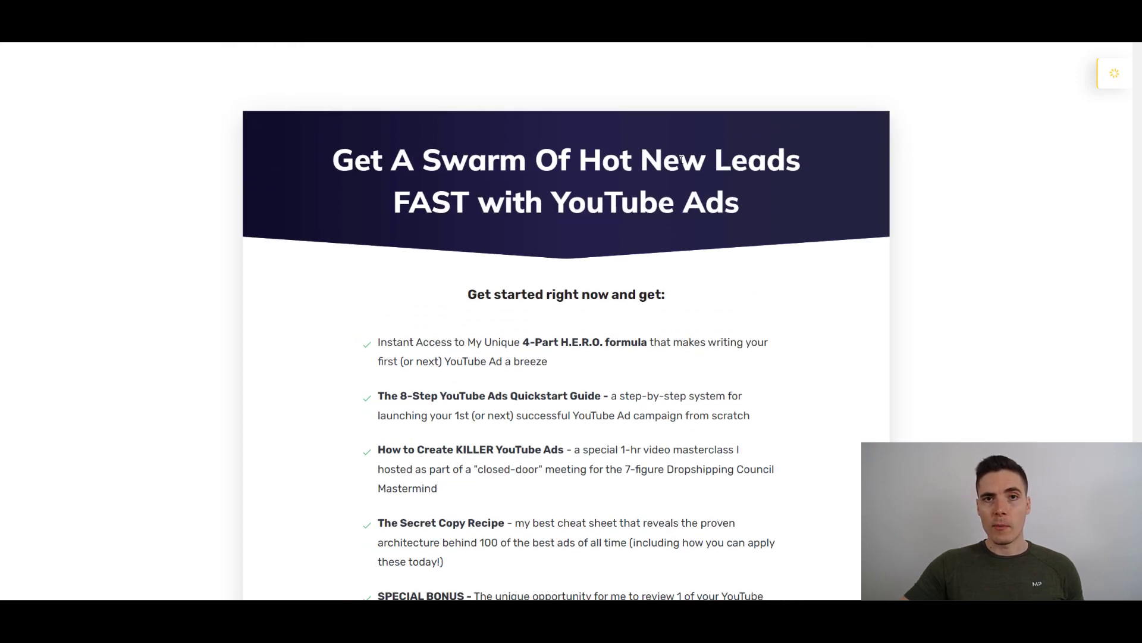
{"action": "scroll", "coordinate": [681, 157], "scroll_direction": "down", "scroll_amount": 3}
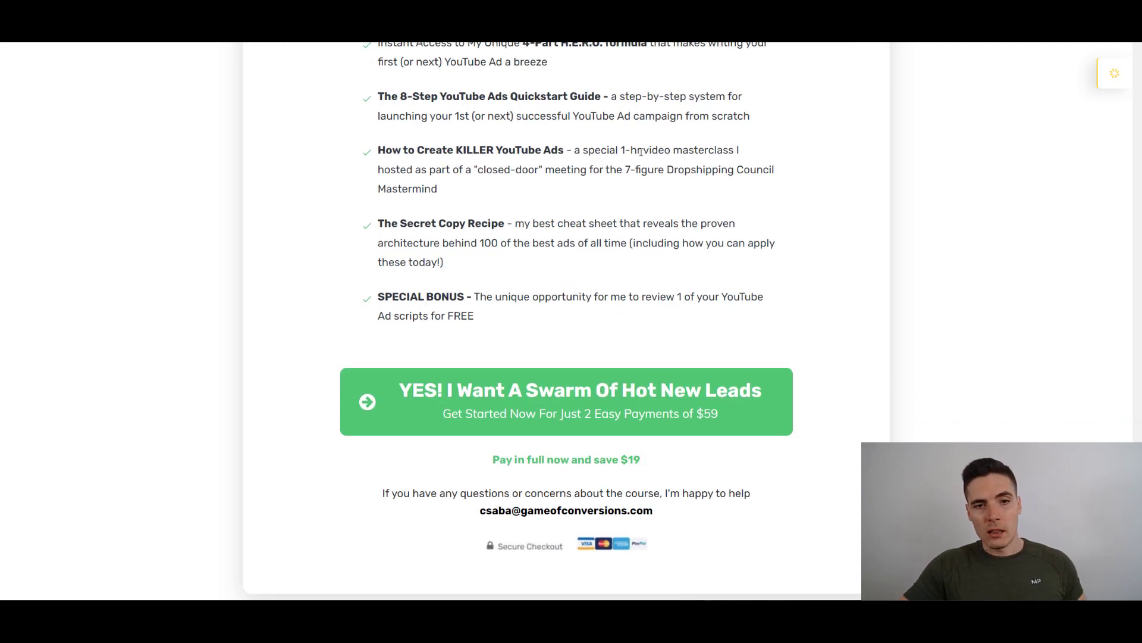
{"action": "scroll", "coordinate": [600, 168], "scroll_direction": "up", "scroll_amount": 2}
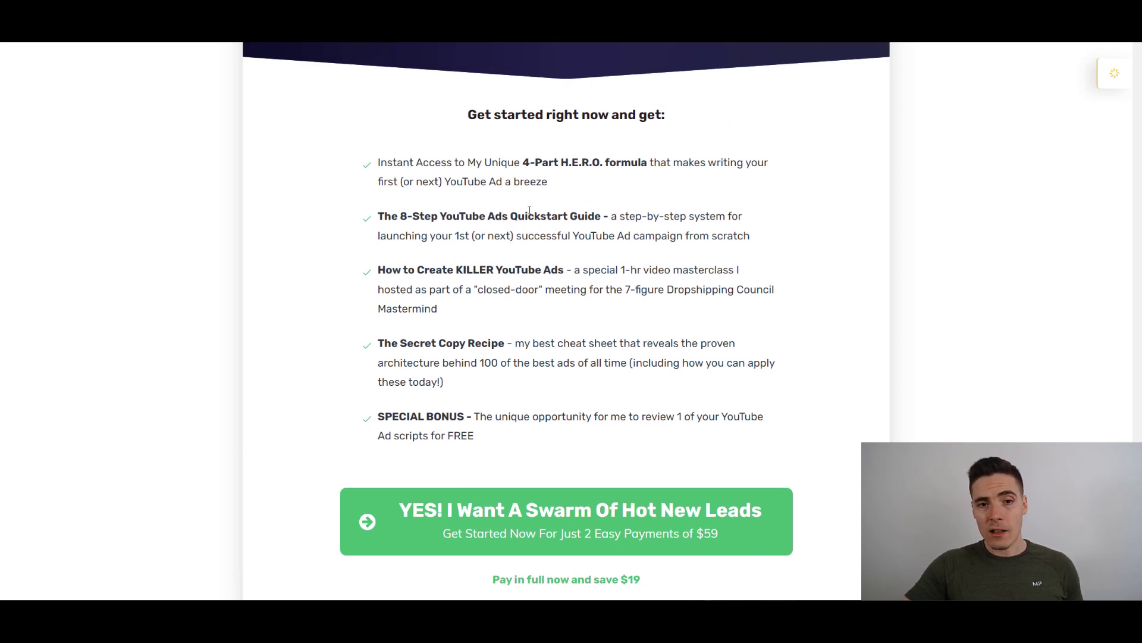
{"action": "left_click_drag", "start_coordinate": [405, 224], "coordinate": [776, 243]}
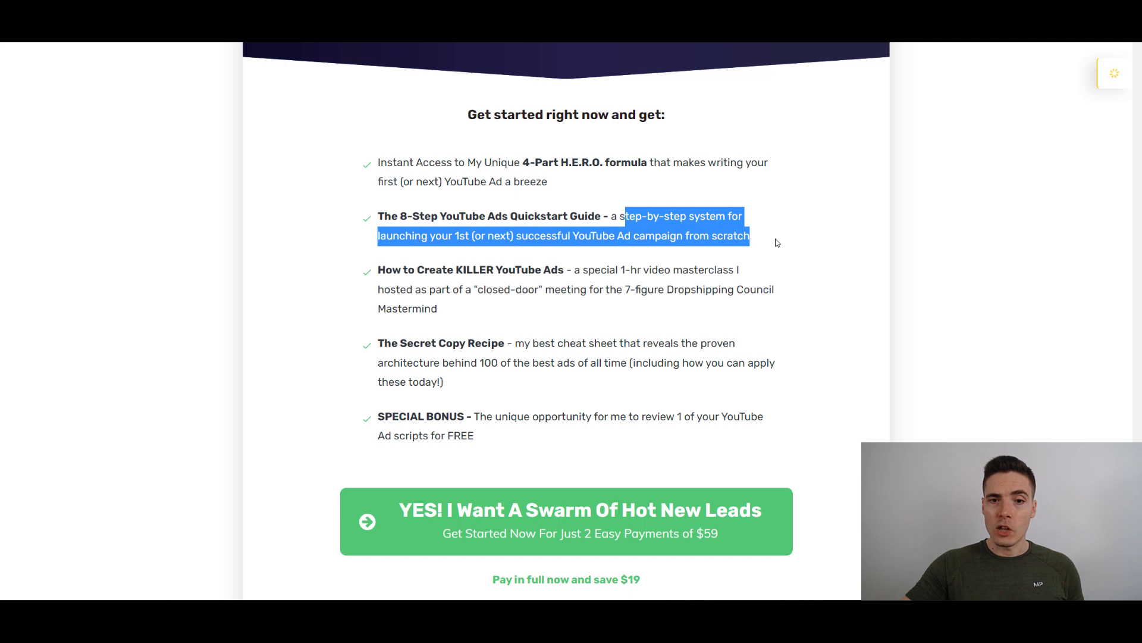
{"action": "left_click", "coordinate": [593, 238]}
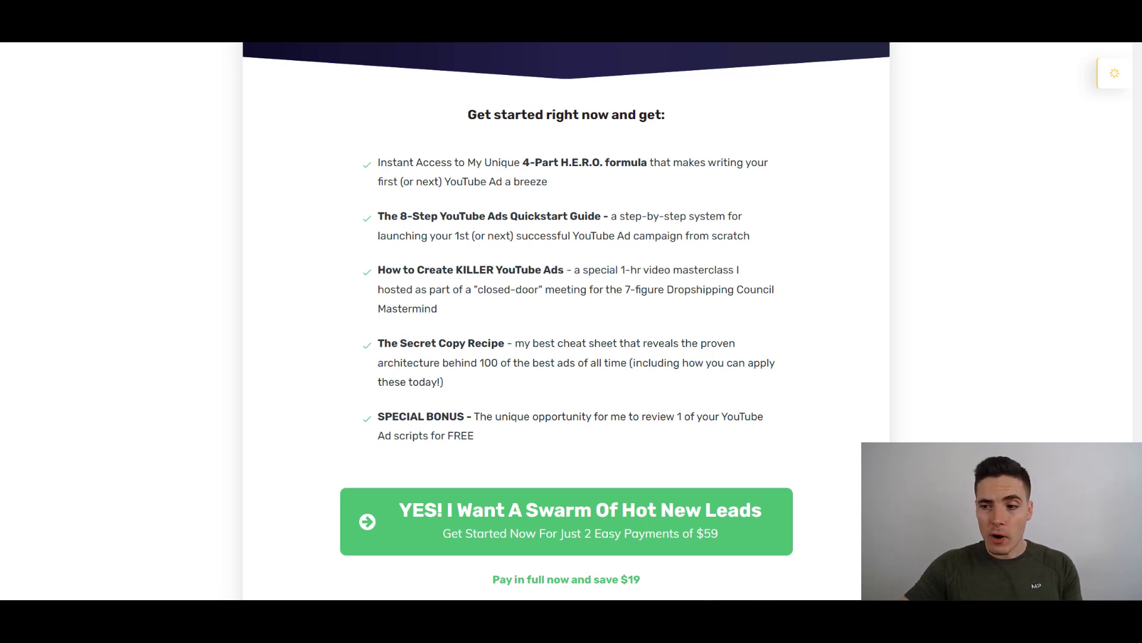
Read the 60-day money-back guarantee section through to the "About me" section
{"action": "scroll", "coordinate": [566, 322], "scroll_direction": "down", "scroll_amount": 9}
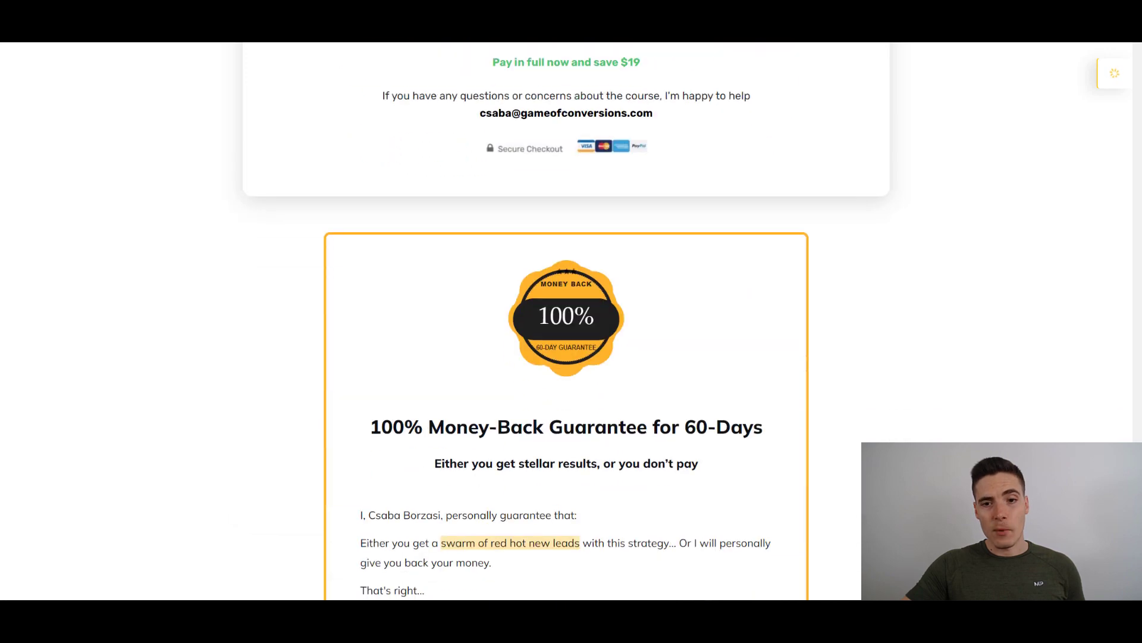
{"action": "scroll", "coordinate": [566, 321], "scroll_direction": "down", "scroll_amount": 3}
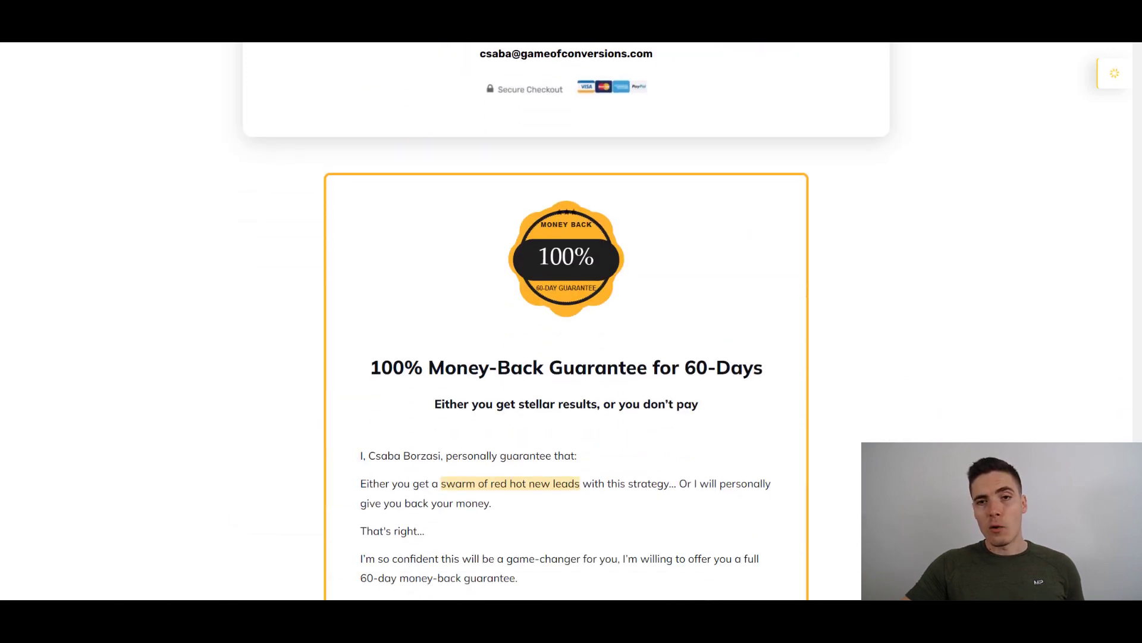
{"action": "scroll", "coordinate": [565, 321], "scroll_direction": "down", "scroll_amount": 1}
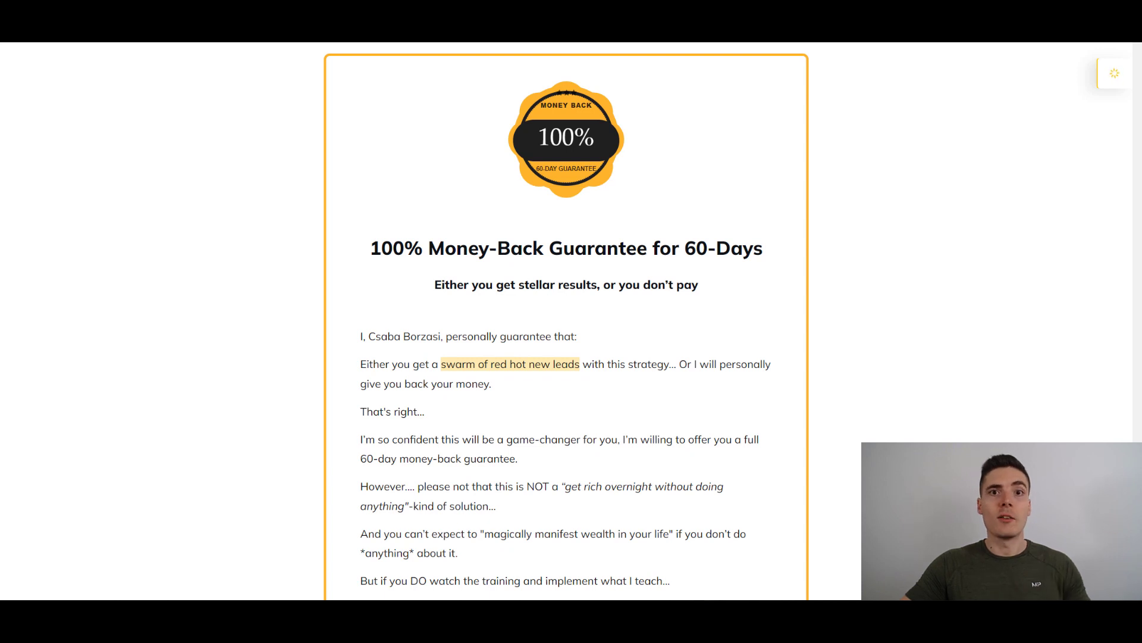
{"action": "scroll", "coordinate": [567, 321], "scroll_direction": "up", "scroll_amount": 1}
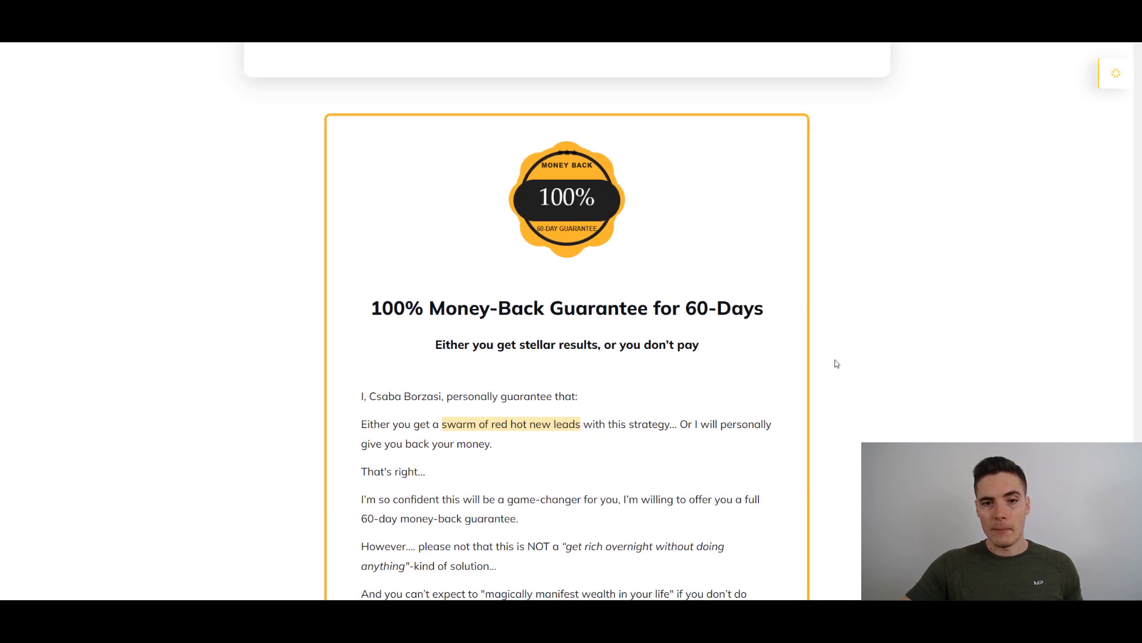
{"action": "scroll", "coordinate": [729, 328], "scroll_direction": "down", "scroll_amount": 2}
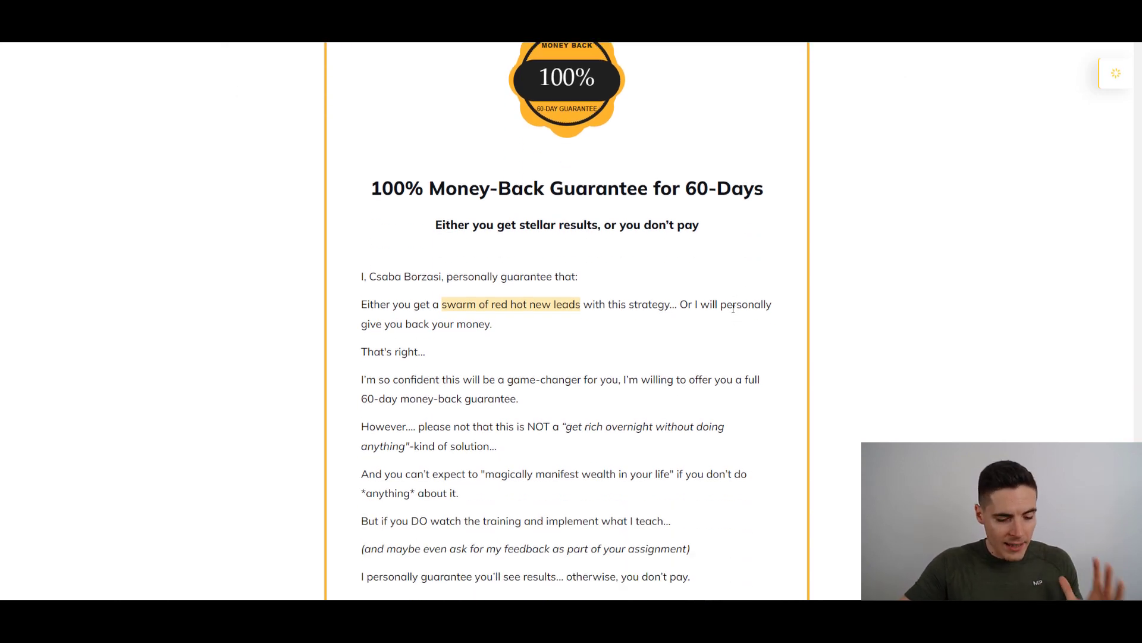
{"action": "scroll", "coordinate": [734, 309], "scroll_direction": "down", "scroll_amount": 8}
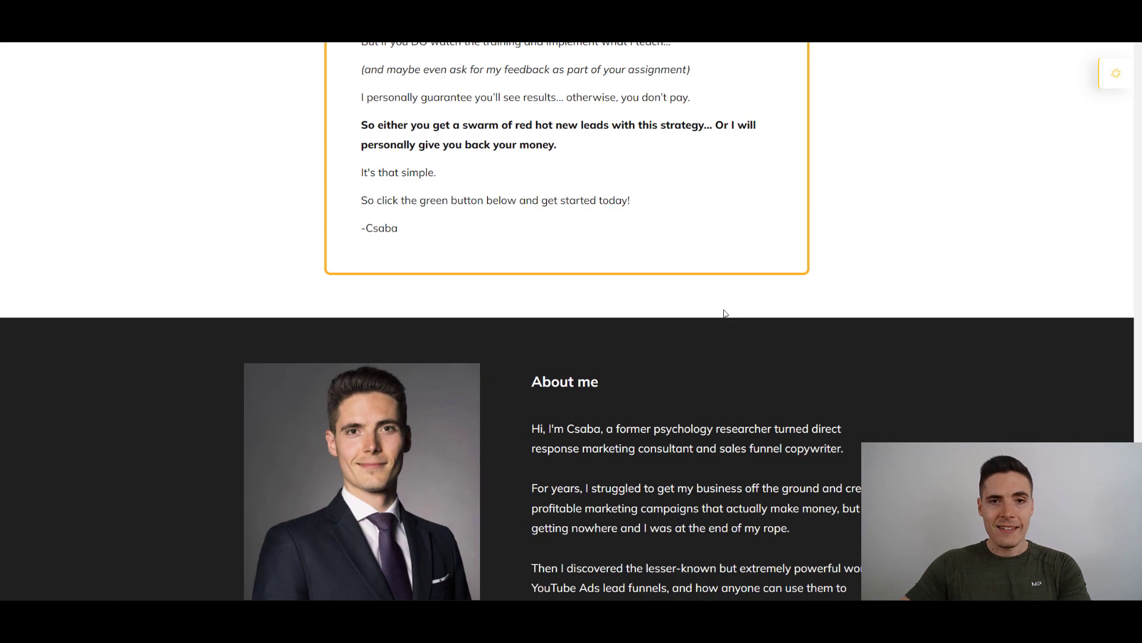
Return to the beginning of the sales page to view the headline and opening text
{"action": "scroll", "coordinate": [729, 298], "scroll_direction": "down", "scroll_amount": 15}
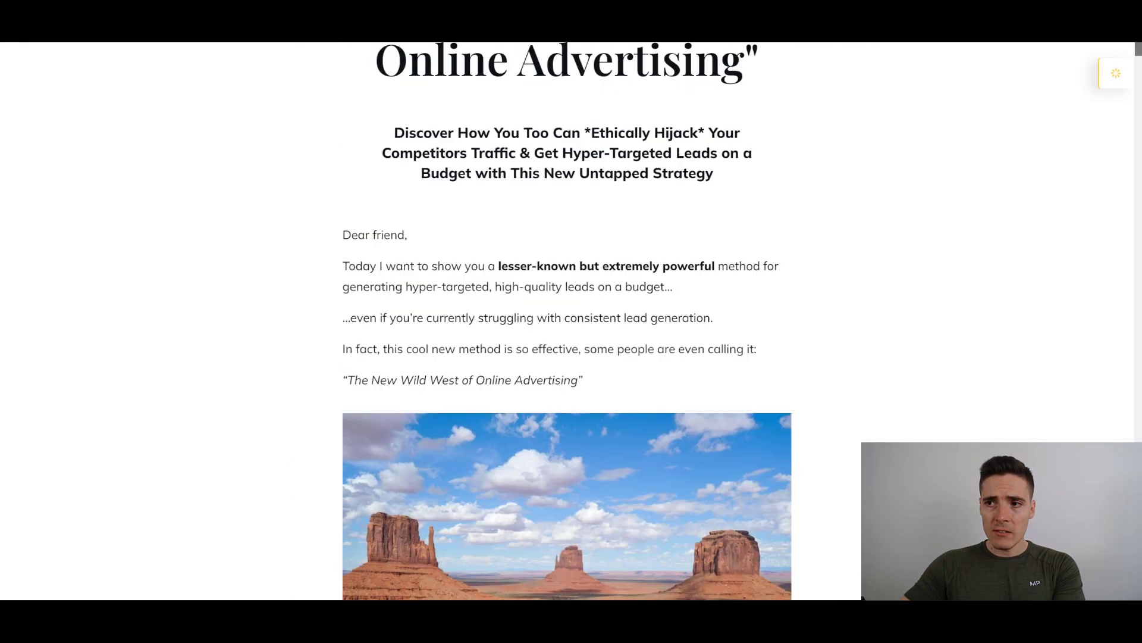
{"action": "scroll", "coordinate": [547, 162], "scroll_direction": "up", "scroll_amount": 3}
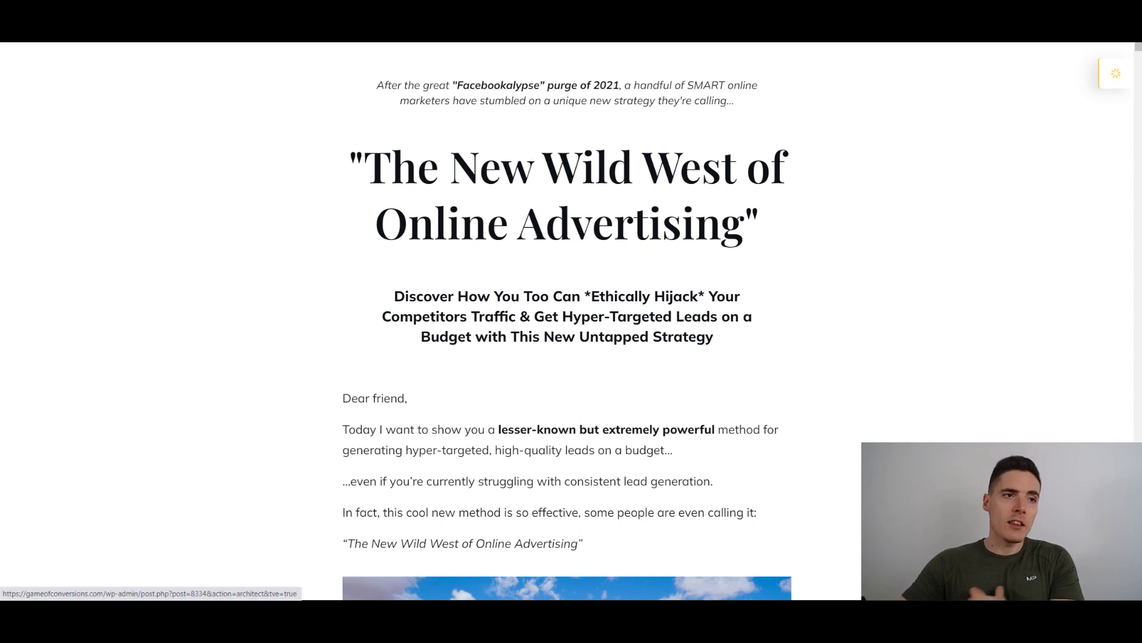
{"action": "left_click", "coordinate": [125, 608]}
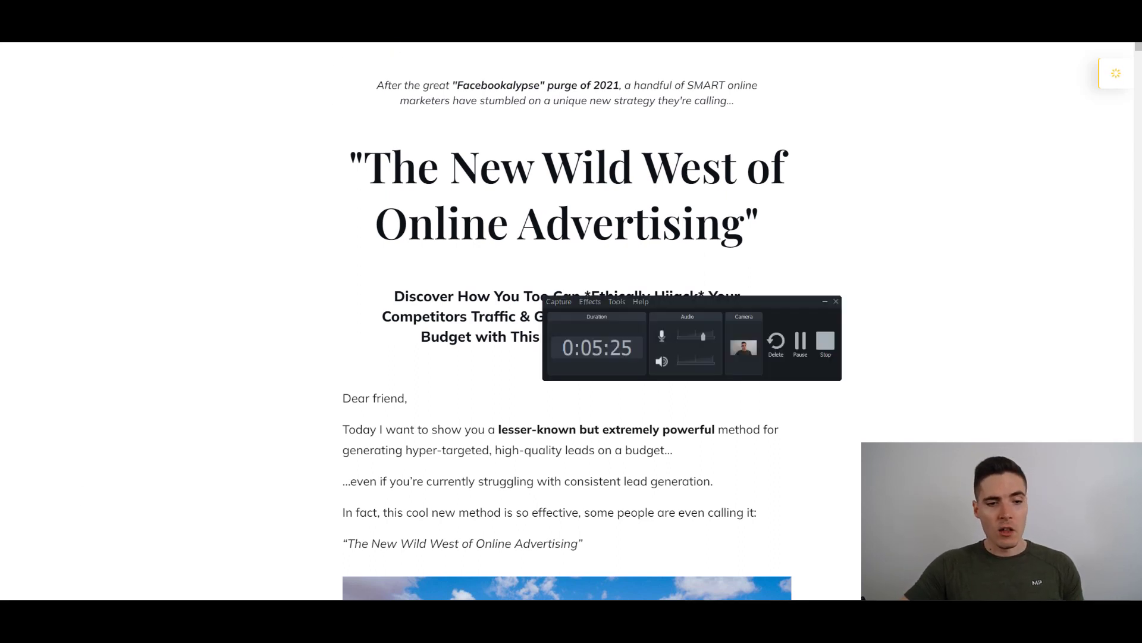
Review the sales page from the pre-headline and headline down to the list of benefit bullets
{"action": "left_click", "coordinate": [125, 608]}
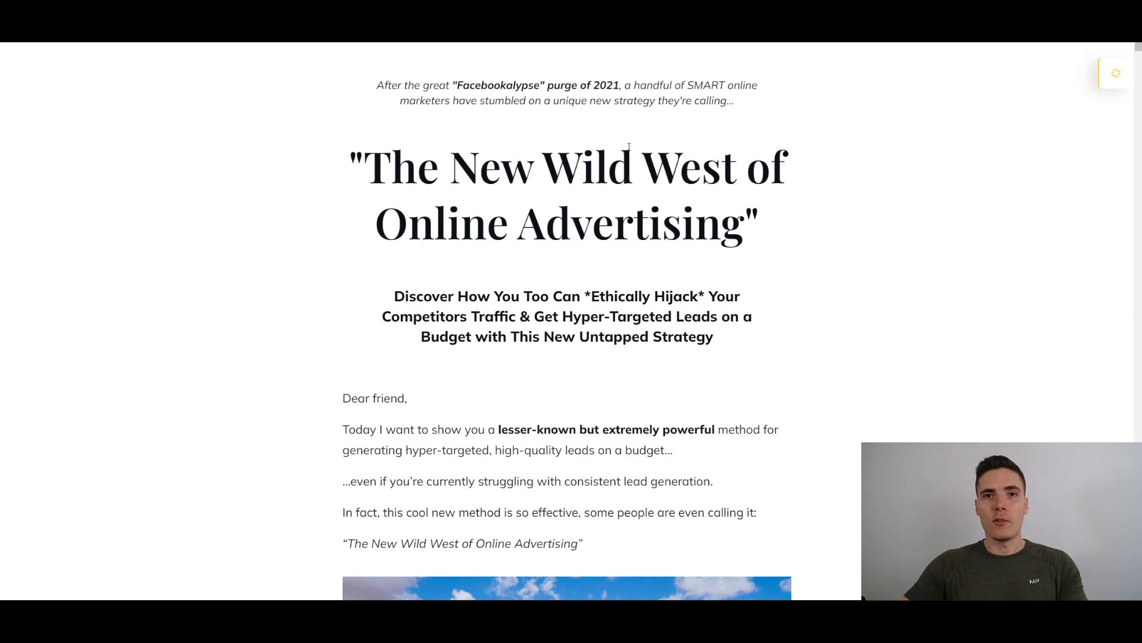
{"action": "left_click_drag", "start_coordinate": [373, 85], "coordinate": [543, 198]}
{"action": "left_click", "coordinate": [627, 201]}
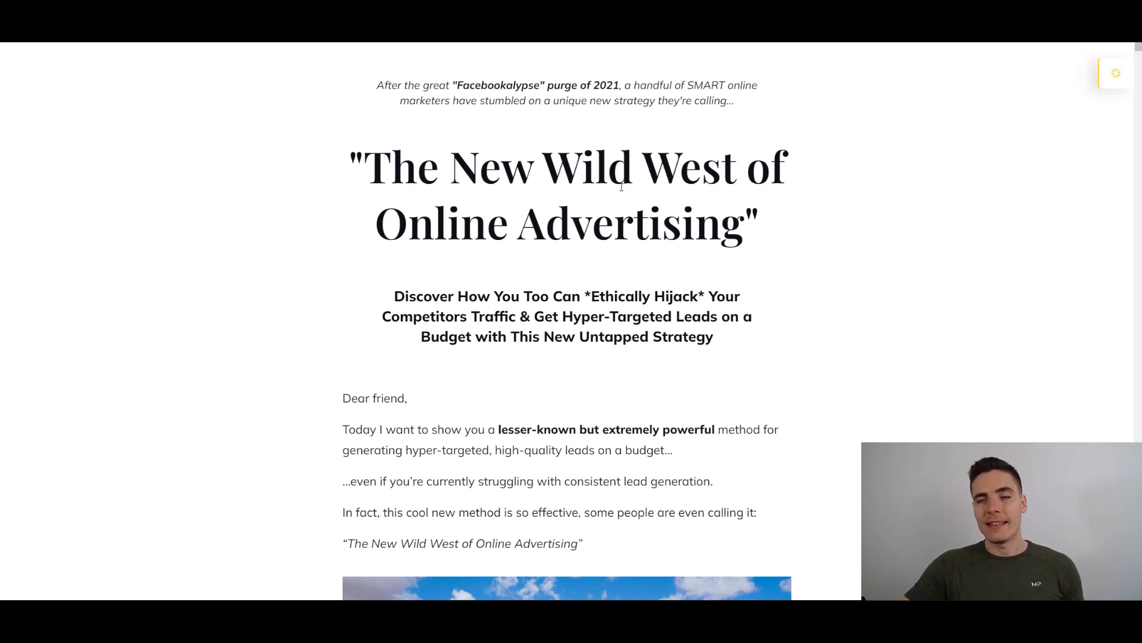
{"action": "scroll", "coordinate": [1047, 159], "scroll_direction": "down", "scroll_amount": 10}
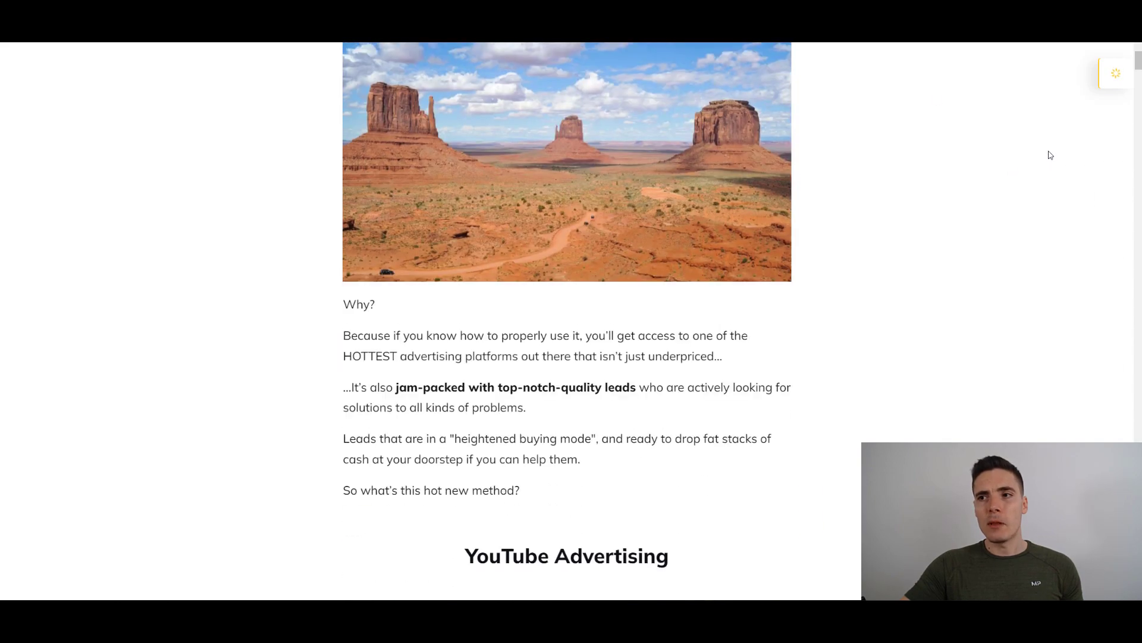
{"action": "scroll", "coordinate": [1137, 67], "scroll_direction": "down", "scroll_amount": 20}
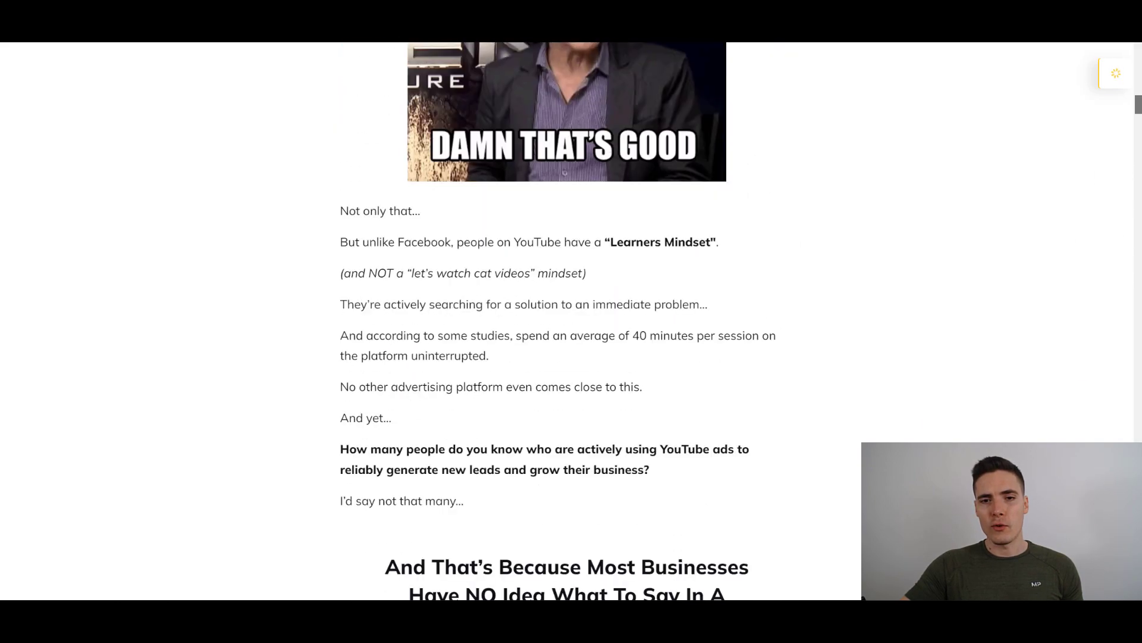
{"action": "scroll", "coordinate": [567, 321], "scroll_direction": "down", "scroll_amount": 15}
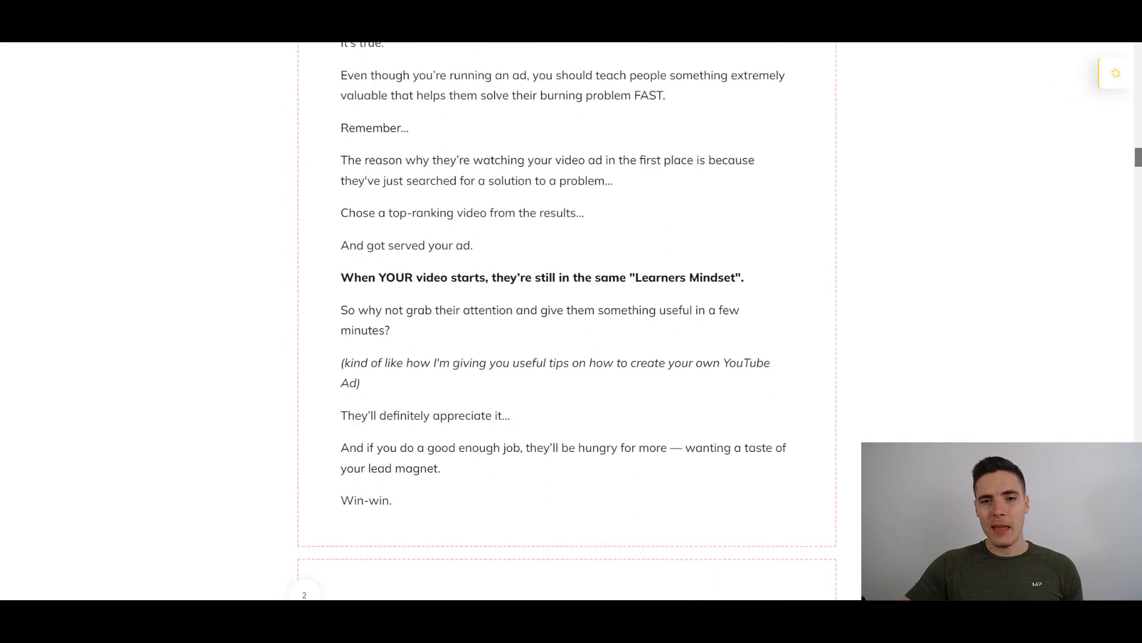
{"action": "left_click_drag", "start_coordinate": [1138, 170], "coordinate": [1137, 354]}
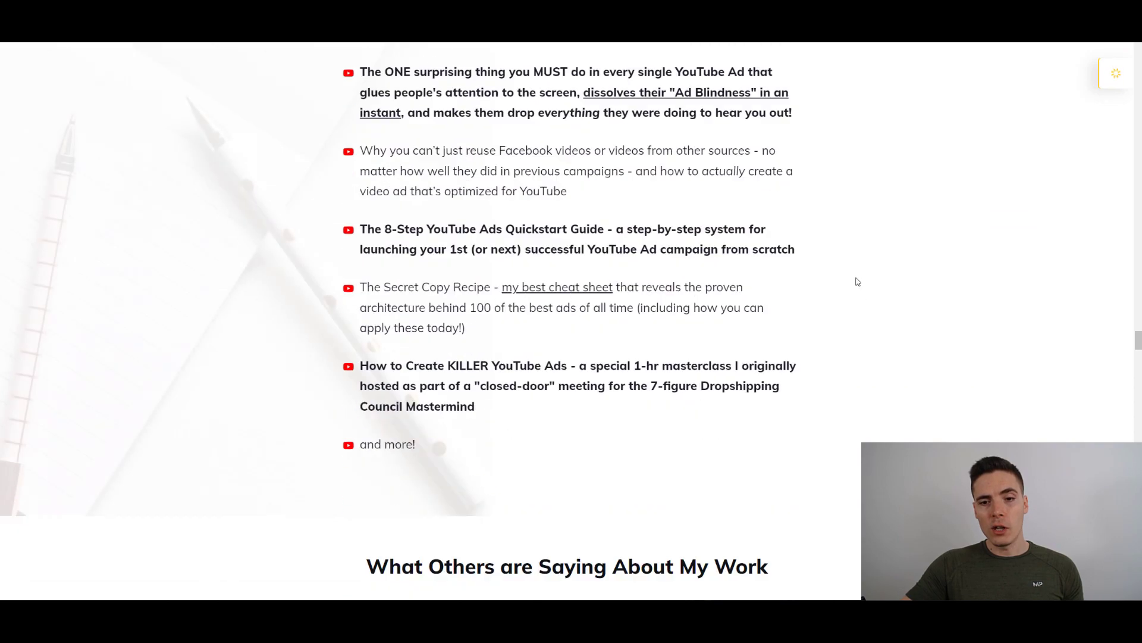
Examine the price-anchoring text, the "So, Here's What To Do Now:" section and the order box with its payment offer
{"action": "scroll", "coordinate": [860, 250], "scroll_direction": "down", "scroll_amount": 10}
{"action": "scroll", "coordinate": [861, 250], "scroll_direction": "down", "scroll_amount": 15}
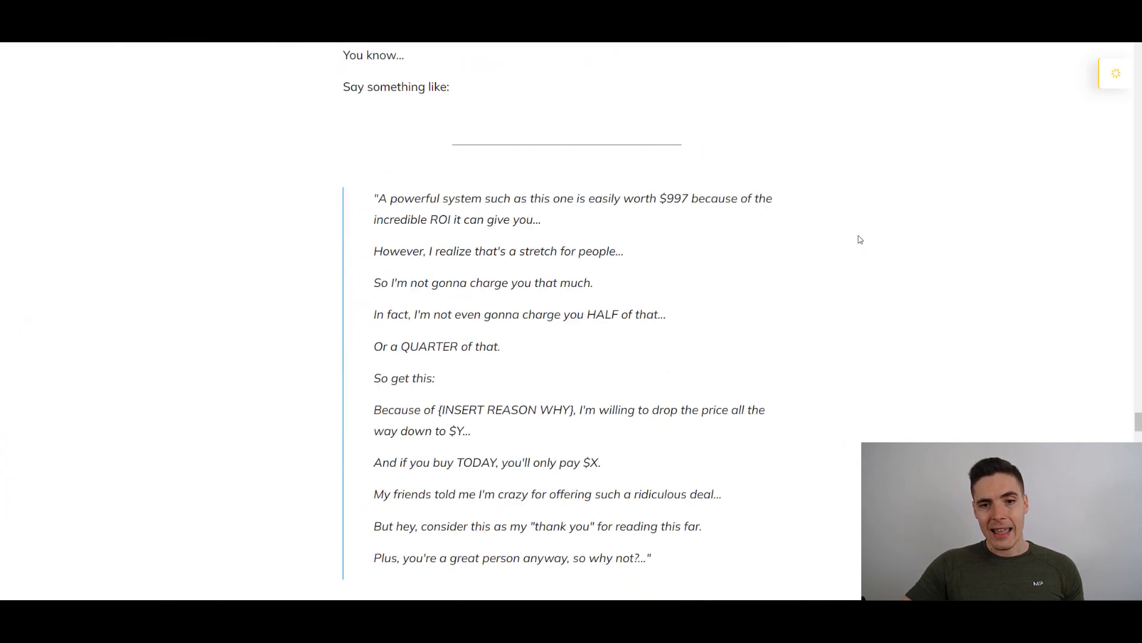
{"action": "scroll", "coordinate": [860, 233], "scroll_direction": "down", "scroll_amount": 4}
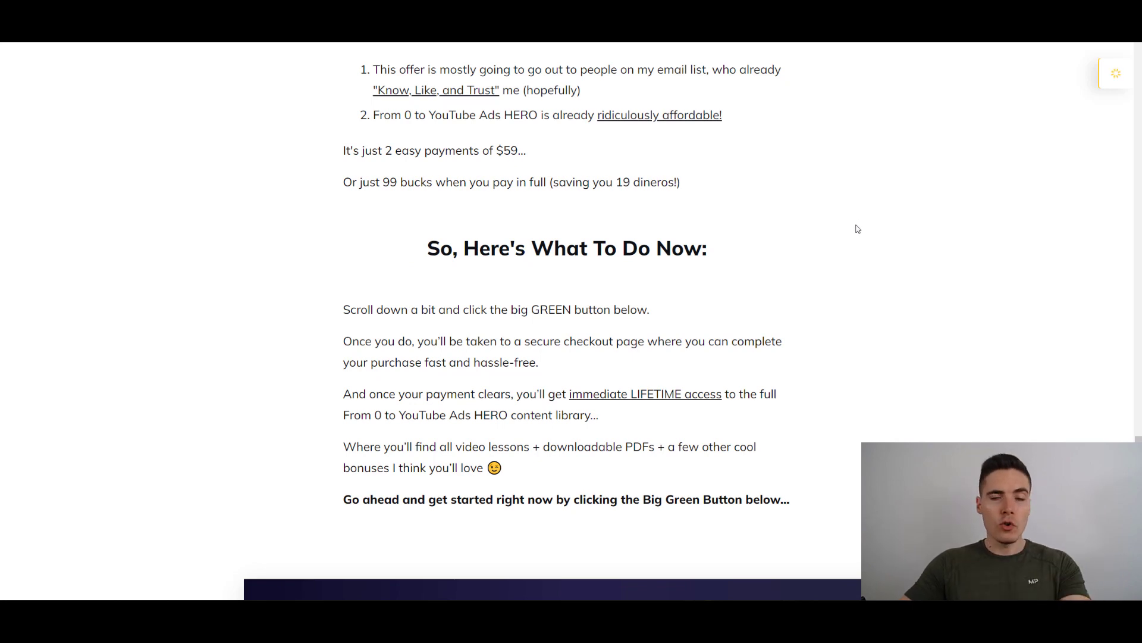
{"action": "scroll", "coordinate": [857, 230], "scroll_direction": "down", "scroll_amount": 3}
{"action": "scroll", "coordinate": [855, 228], "scroll_direction": "down", "scroll_amount": 7}
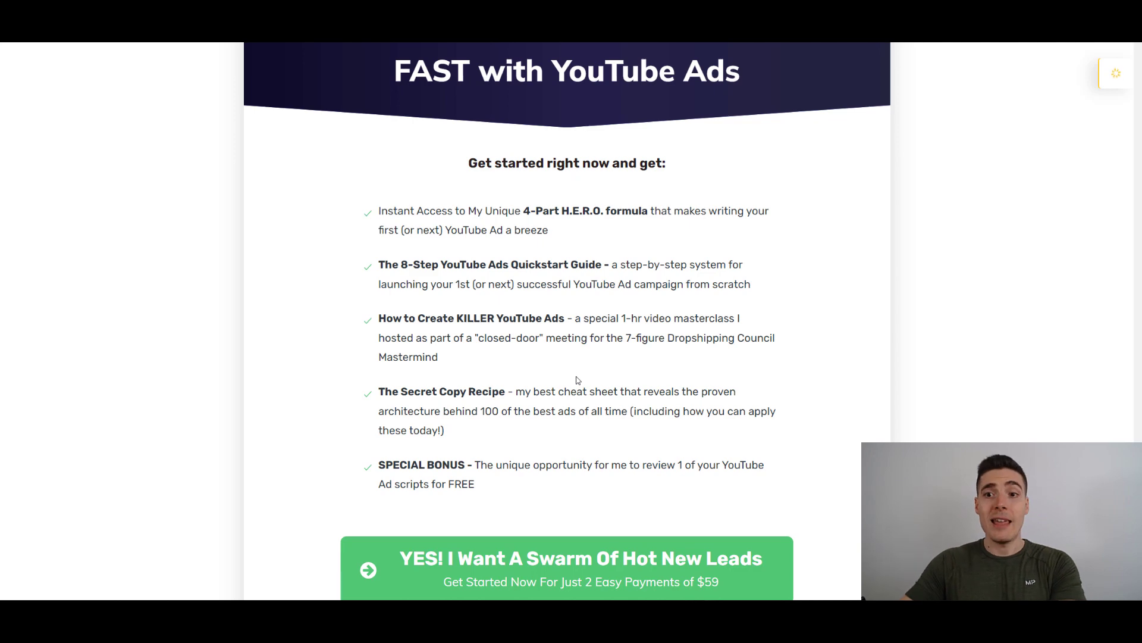
{"action": "scroll", "coordinate": [826, 366], "scroll_direction": "down", "scroll_amount": 2}
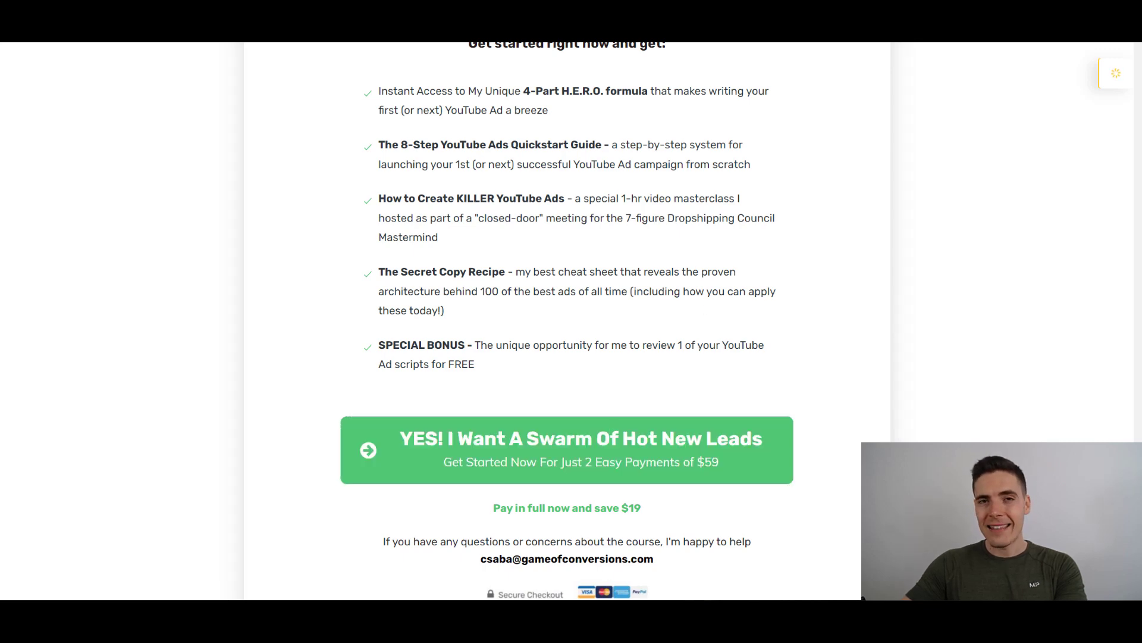
{"action": "scroll", "coordinate": [1118, 431], "scroll_direction": "down", "scroll_amount": 2}
Return to the beginning of the sales page and switch to the same page in the Thrive Architect editor
{"action": "scroll", "coordinate": [1118, 431], "scroll_direction": "up", "scroll_amount": 12}
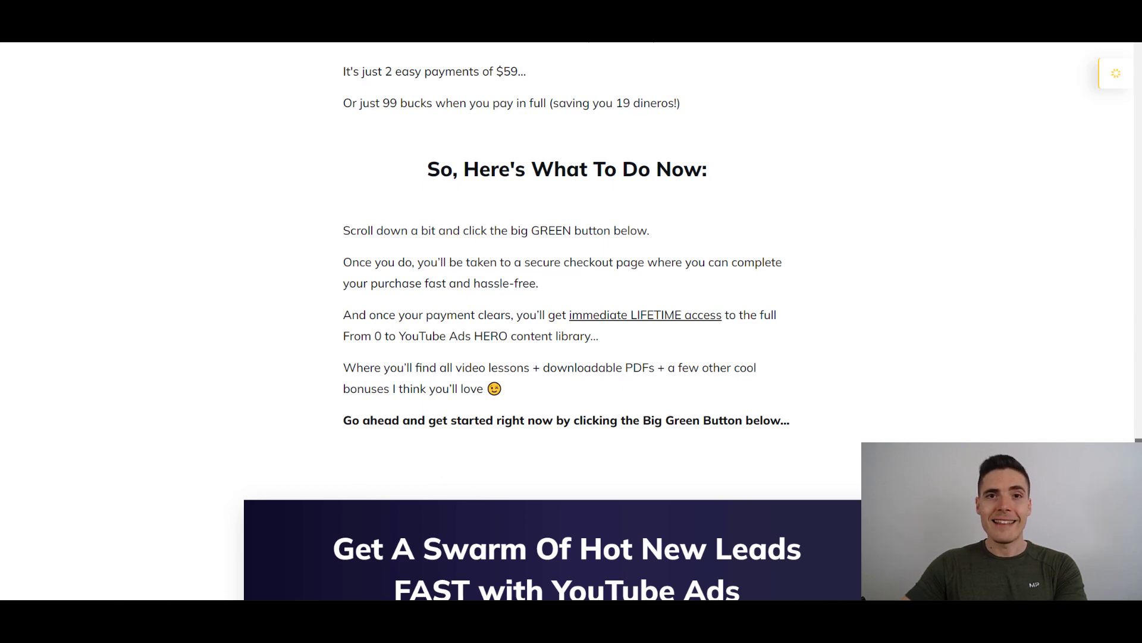
{"action": "scroll", "coordinate": [1138, 424], "scroll_direction": "up", "scroll_amount": 10}
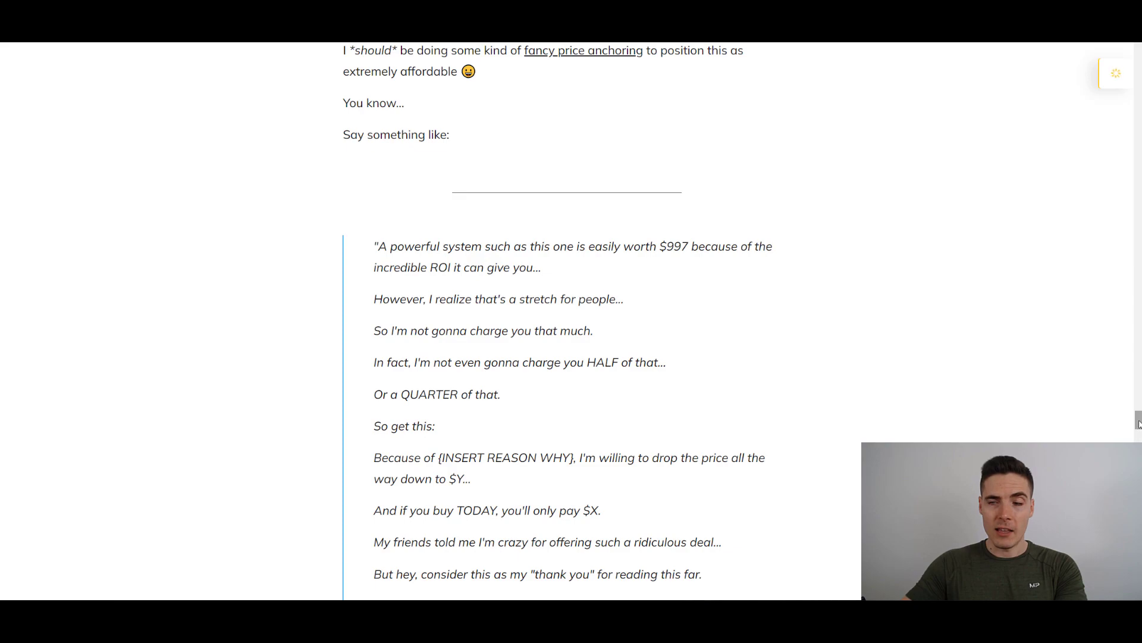
{"action": "left_click_drag", "start_coordinate": [1138, 422], "coordinate": [1139, 46]}
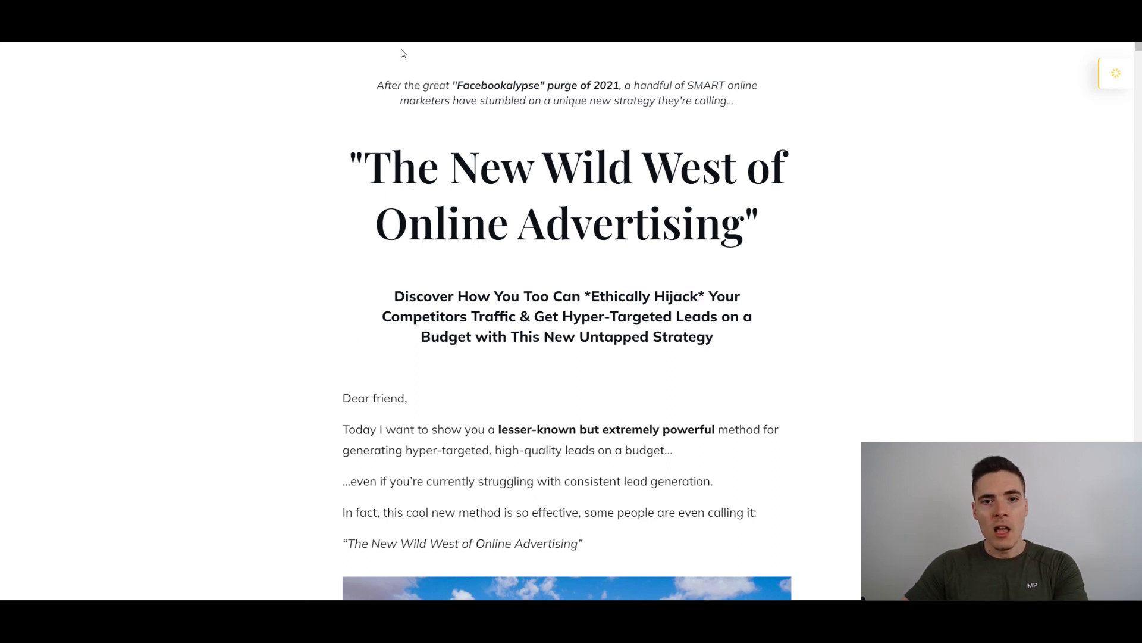
{"action": "left_click", "coordinate": [420, 54]}
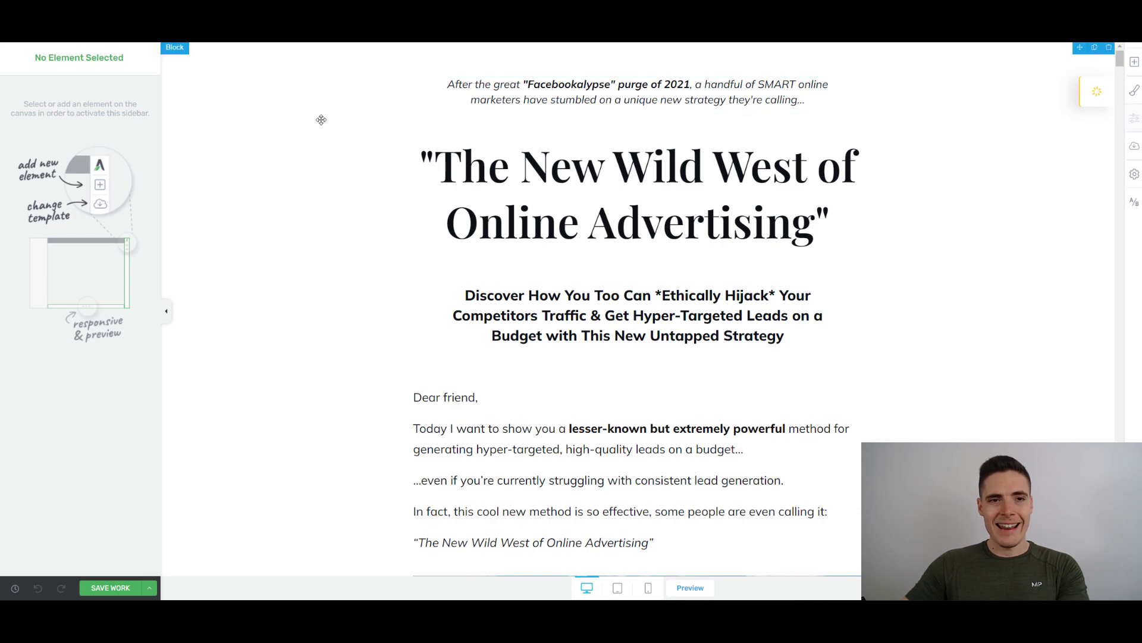
Inspect the text settings of the "The New Wild West of Online Advertising" headline and the subheadline beneath it
{"action": "scroll", "coordinate": [321, 119], "scroll_direction": "down", "scroll_amount": 6}
{"action": "scroll", "coordinate": [321, 120], "scroll_direction": "up", "scroll_amount": 6}
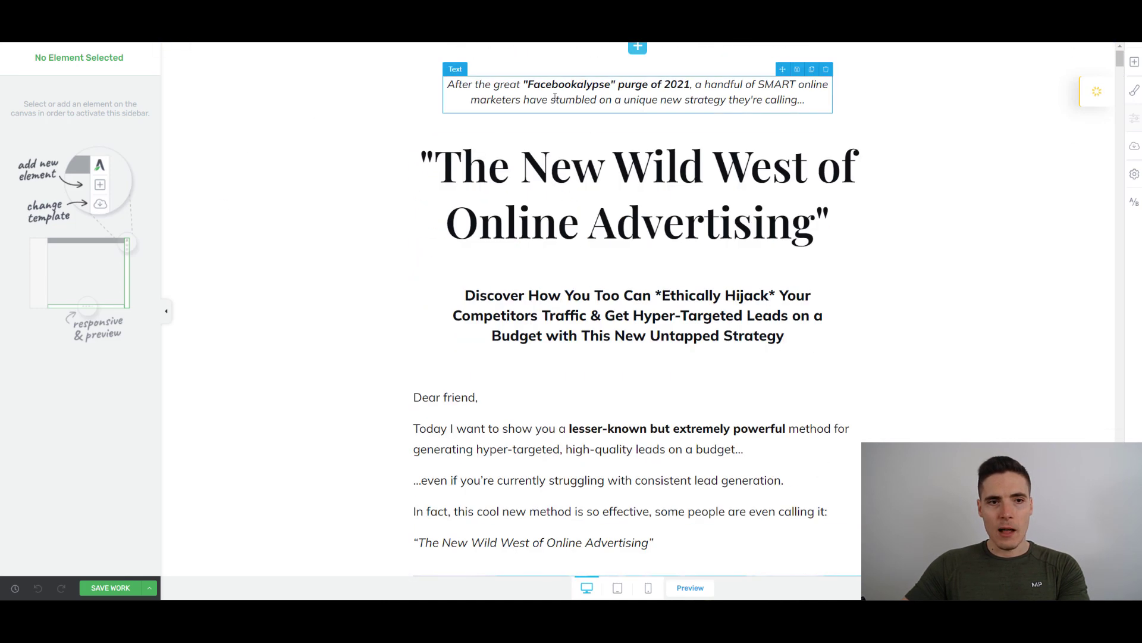
{"action": "left_click", "coordinate": [613, 172]}
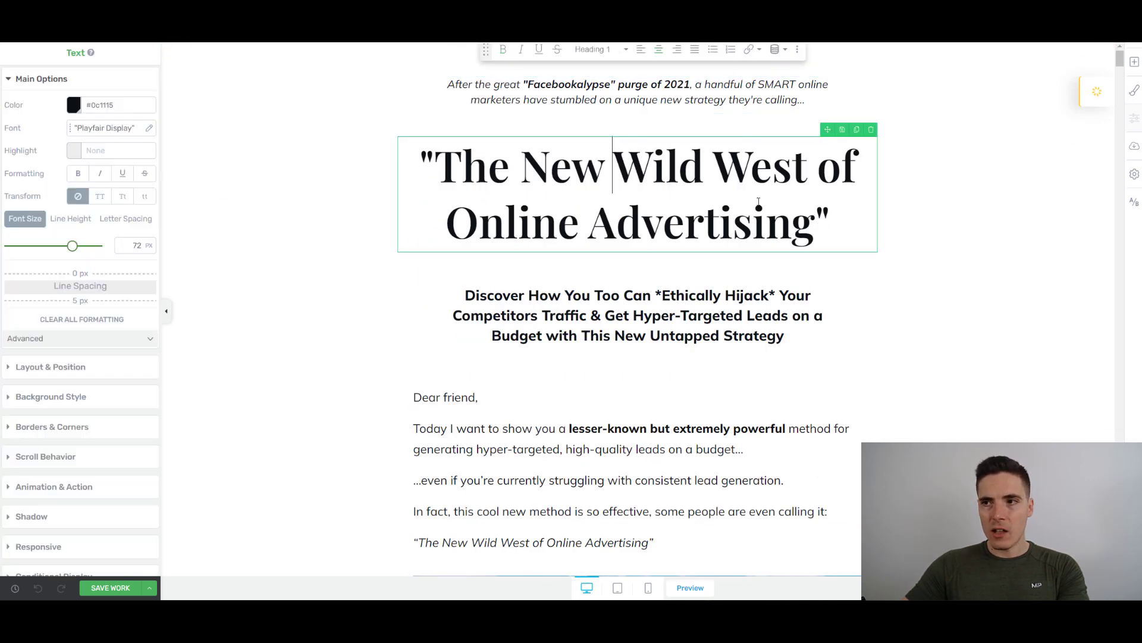
{"action": "left_click", "coordinate": [591, 295]}
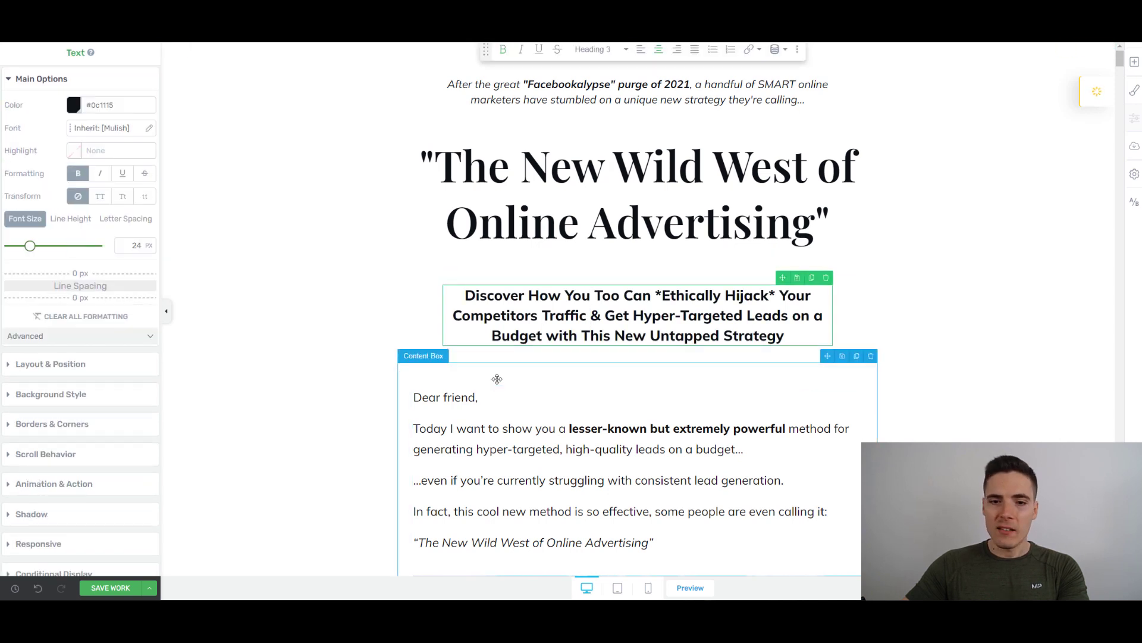
Try moving the "Facebookalypse" pre-headline between the headline and the subheadline, and move it back above the headline
{"action": "left_click", "coordinate": [543, 99]}
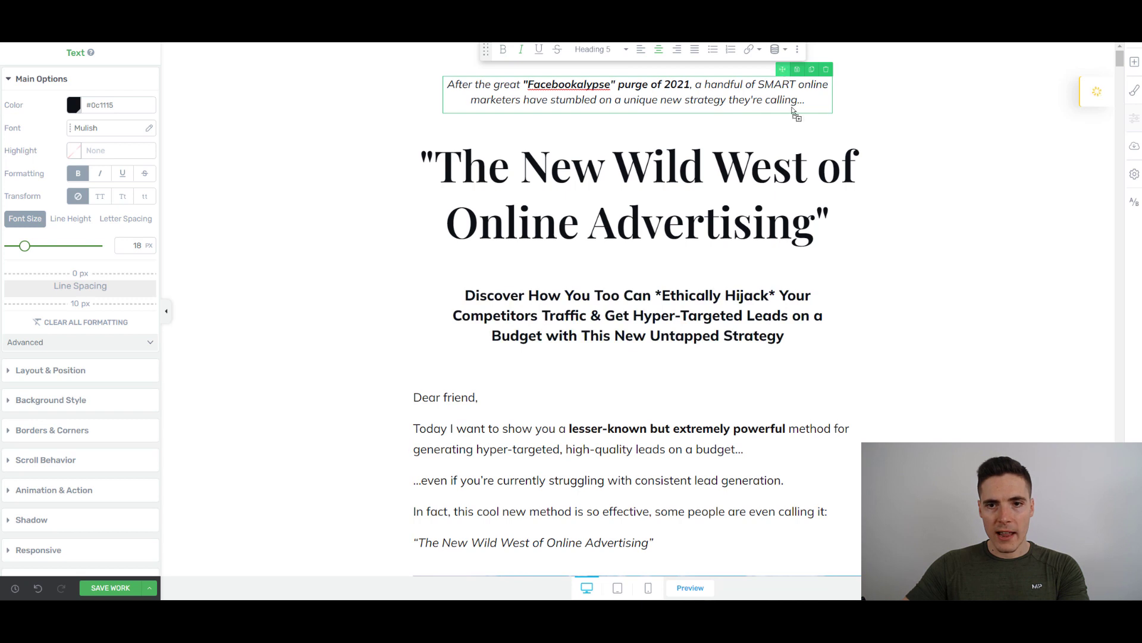
{"action": "left_click_drag", "start_coordinate": [796, 114], "coordinate": [680, 254]}
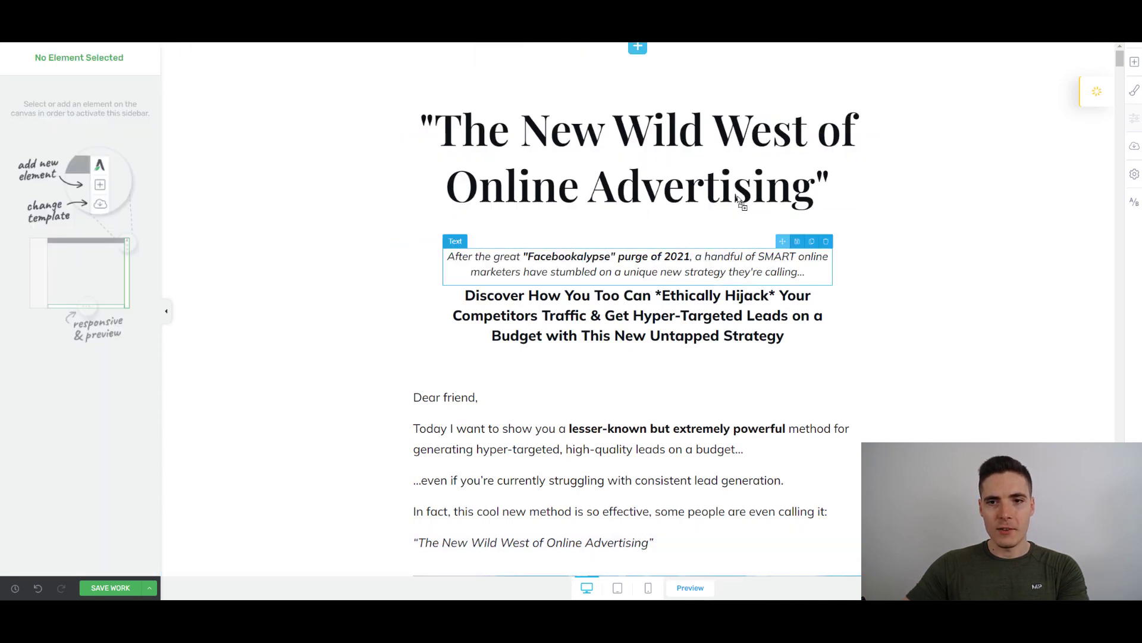
{"action": "left_click_drag", "start_coordinate": [737, 199], "coordinate": [640, 110]}
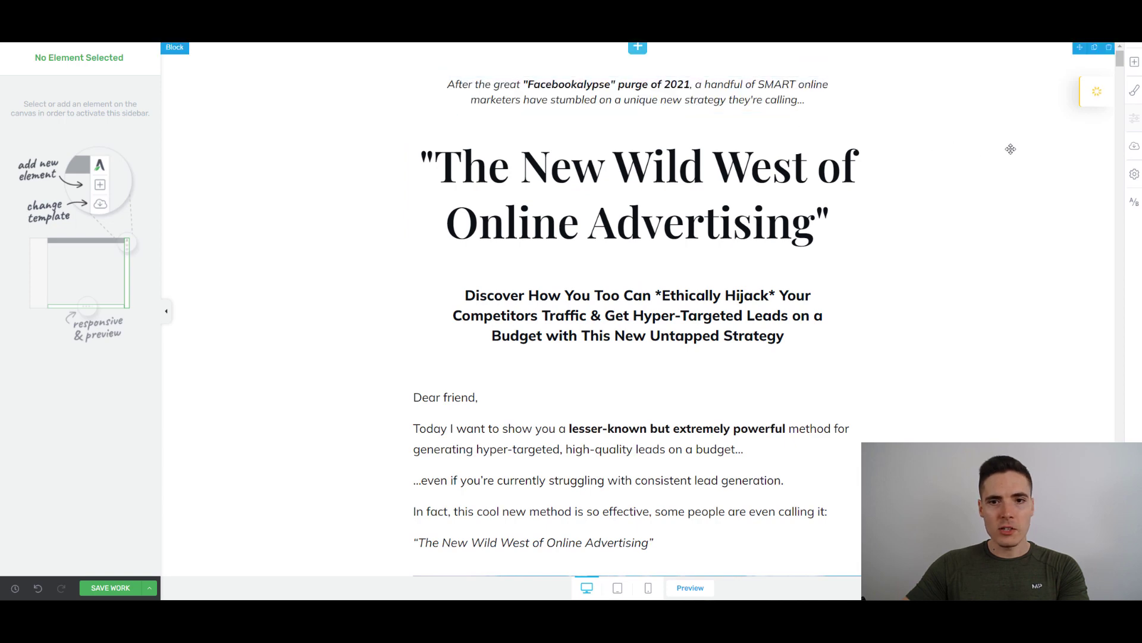
Browse the library of available page elements from Foundation and Building Blocks through Thrive Integrations
{"action": "left_click", "coordinate": [1134, 66]}
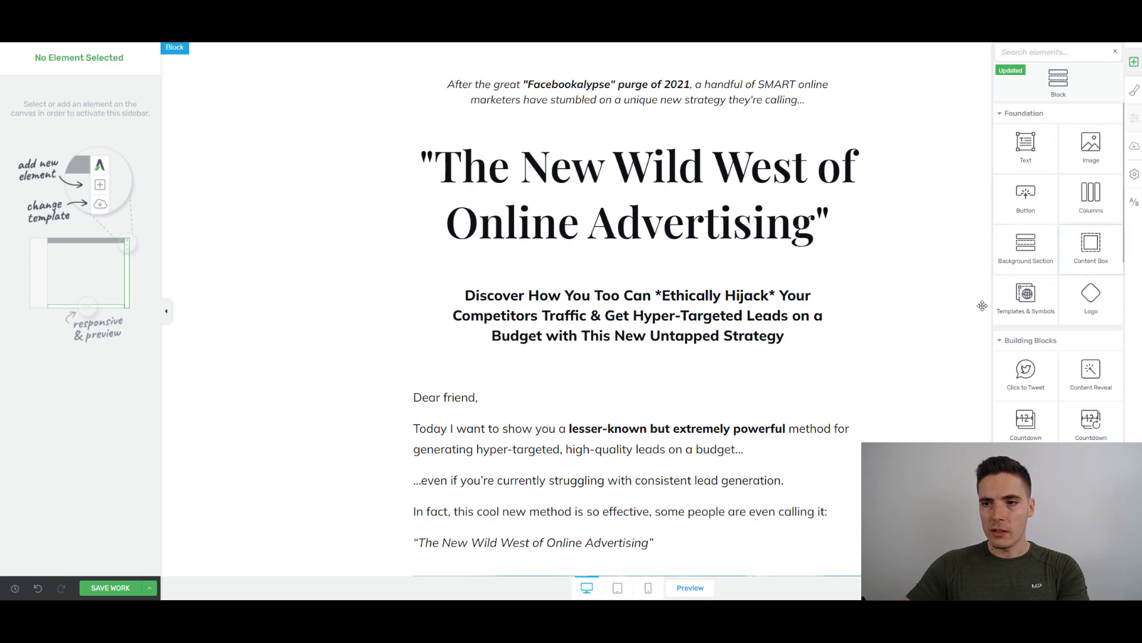
{"action": "scroll", "coordinate": [1089, 226], "scroll_direction": "down", "scroll_amount": 2}
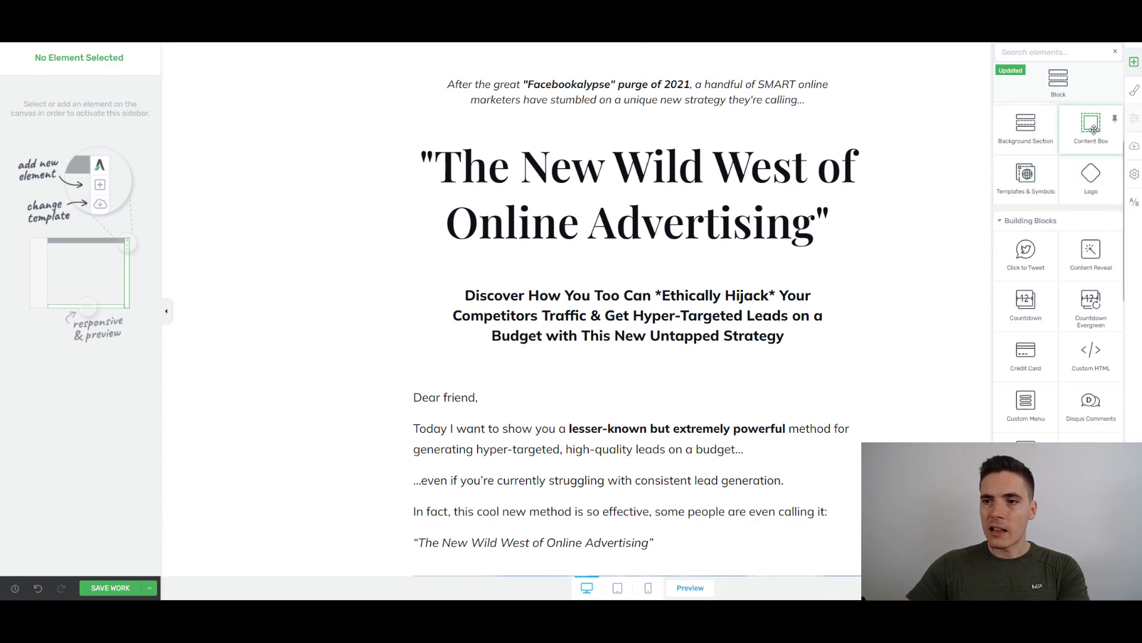
{"action": "scroll", "coordinate": [1089, 167], "scroll_direction": "down", "scroll_amount": 8}
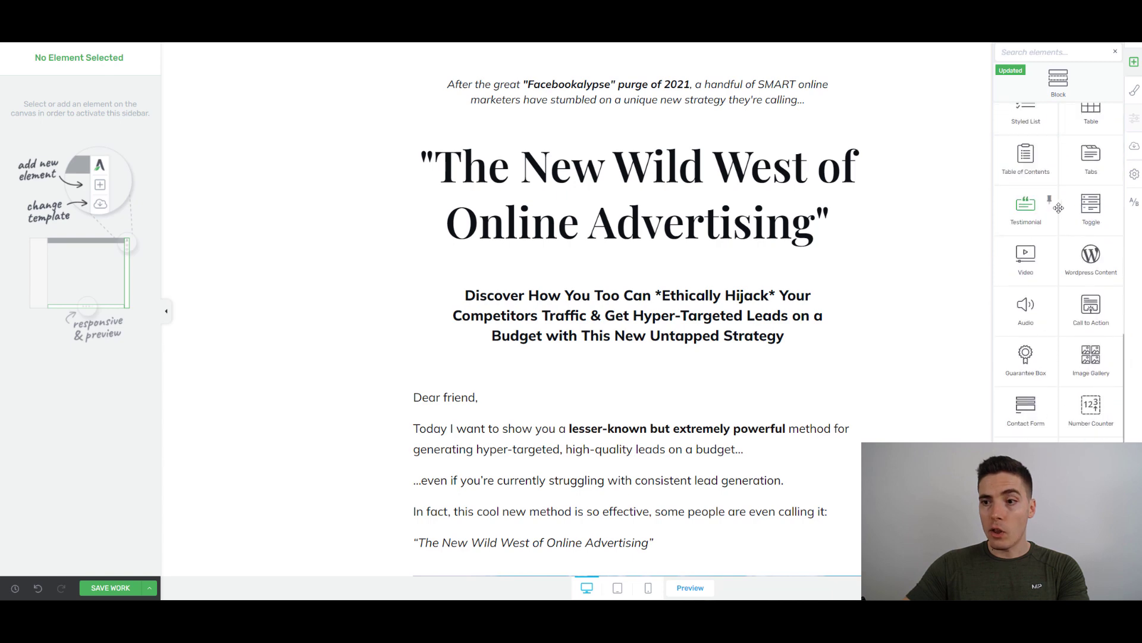
{"action": "scroll", "coordinate": [1059, 208], "scroll_direction": "down", "scroll_amount": 5}
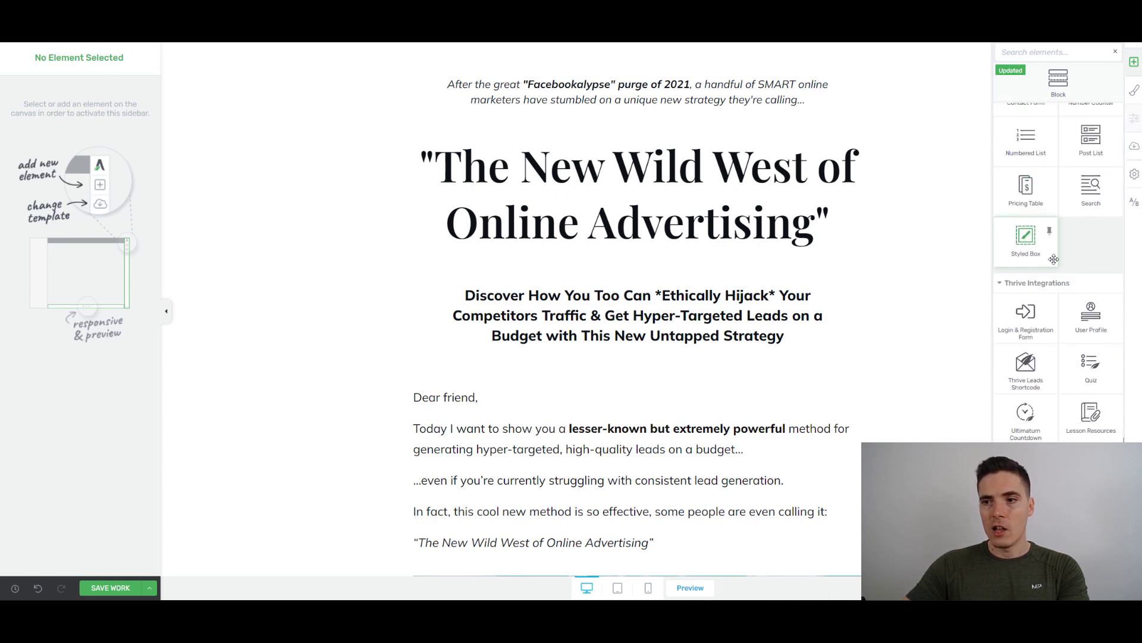
{"action": "scroll", "coordinate": [1053, 262], "scroll_direction": "up", "scroll_amount": 12}
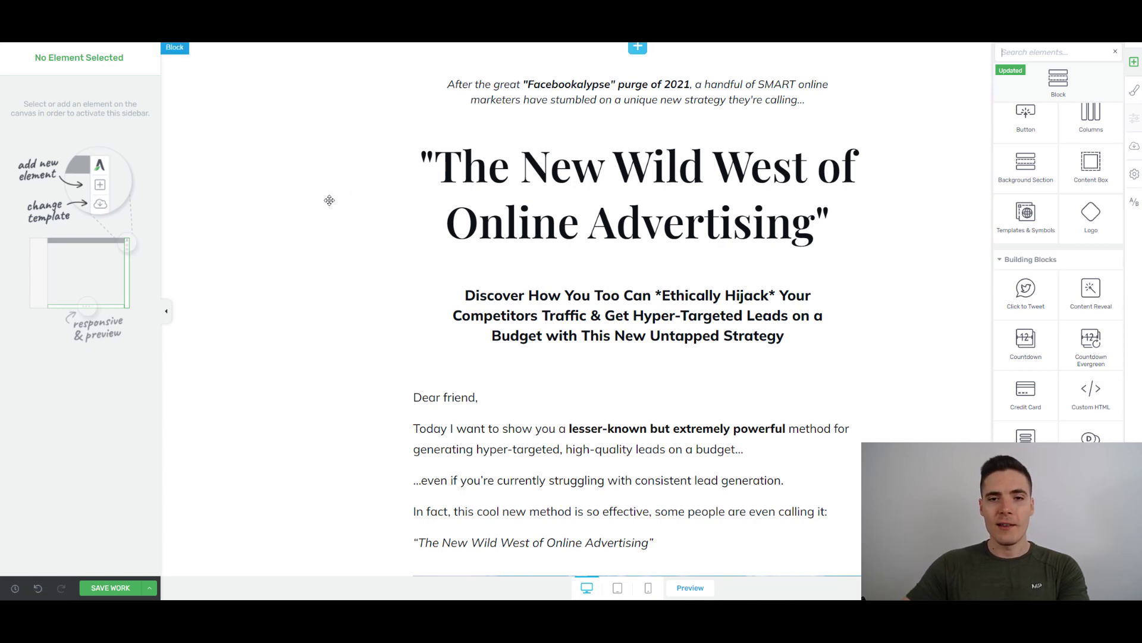
Select the block around the headline and review the page content through the "YouTube Advertising" section's bullets in the editor
{"action": "left_click", "coordinate": [391, 180]}
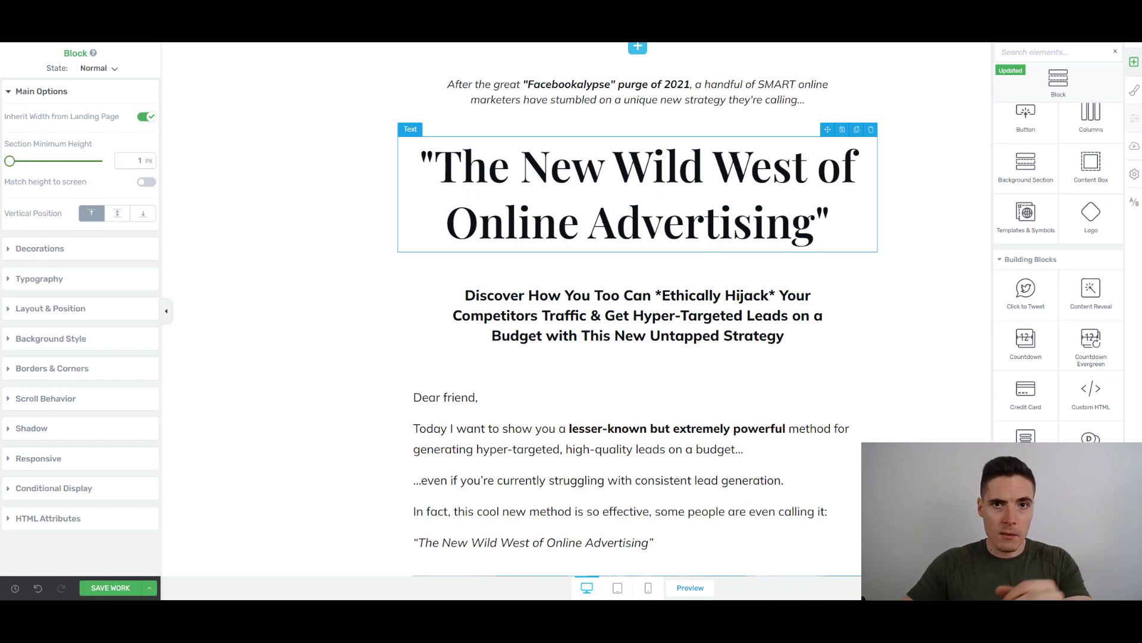
{"action": "scroll", "coordinate": [484, 200], "scroll_direction": "down", "scroll_amount": 8}
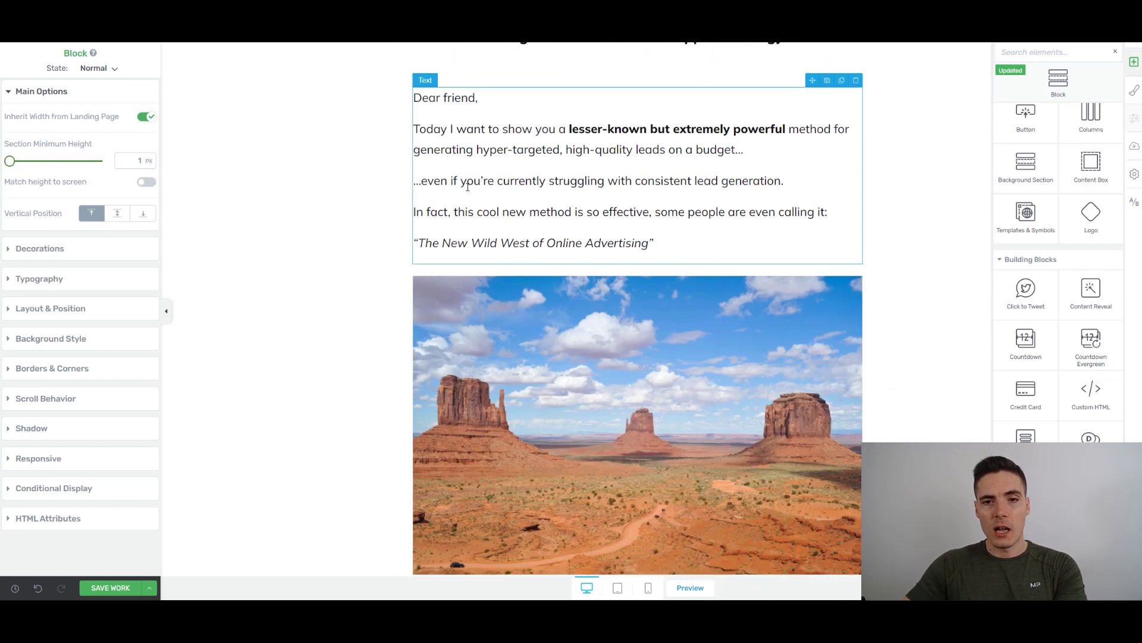
{"action": "scroll", "coordinate": [469, 186], "scroll_direction": "down", "scroll_amount": 5}
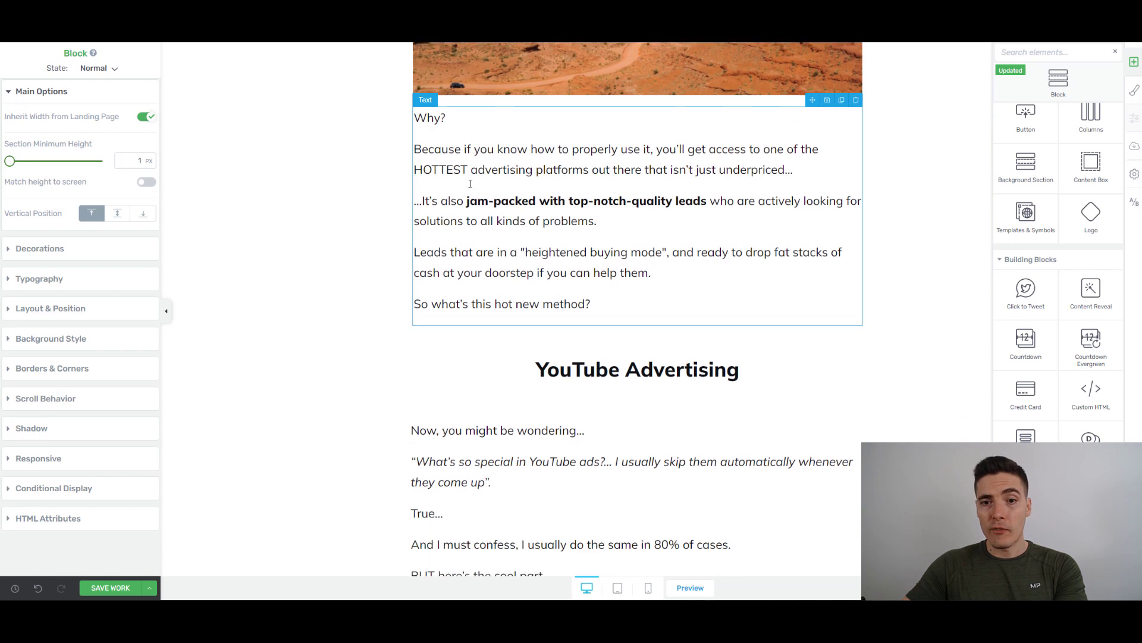
{"action": "scroll", "coordinate": [470, 184], "scroll_direction": "down", "scroll_amount": 5}
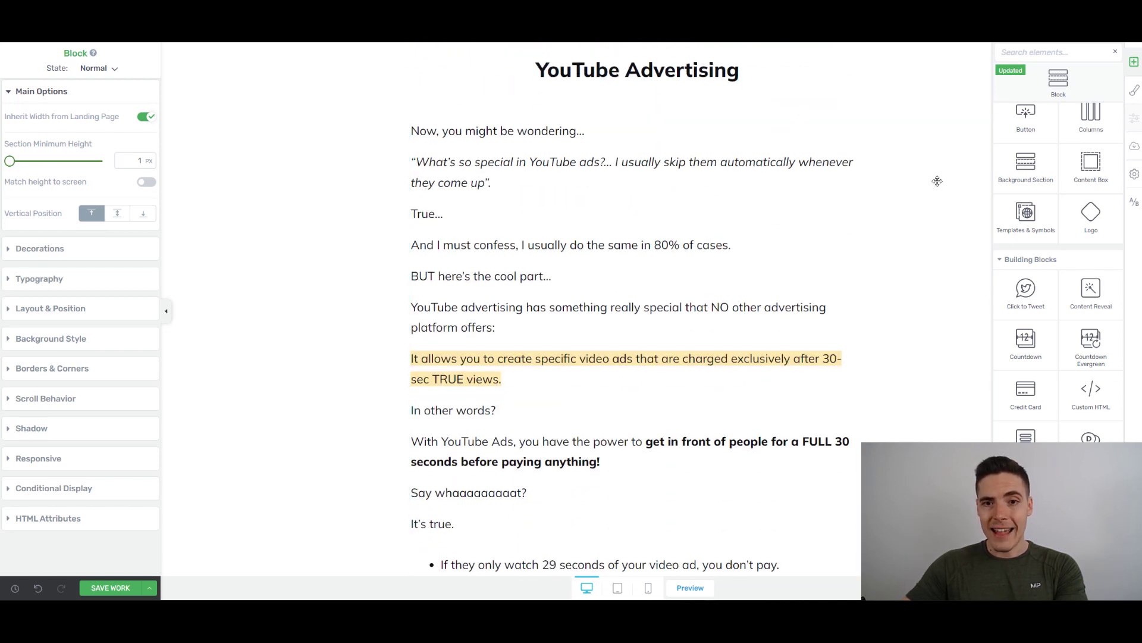
{"action": "scroll", "coordinate": [917, 160], "scroll_direction": "up", "scroll_amount": 2}
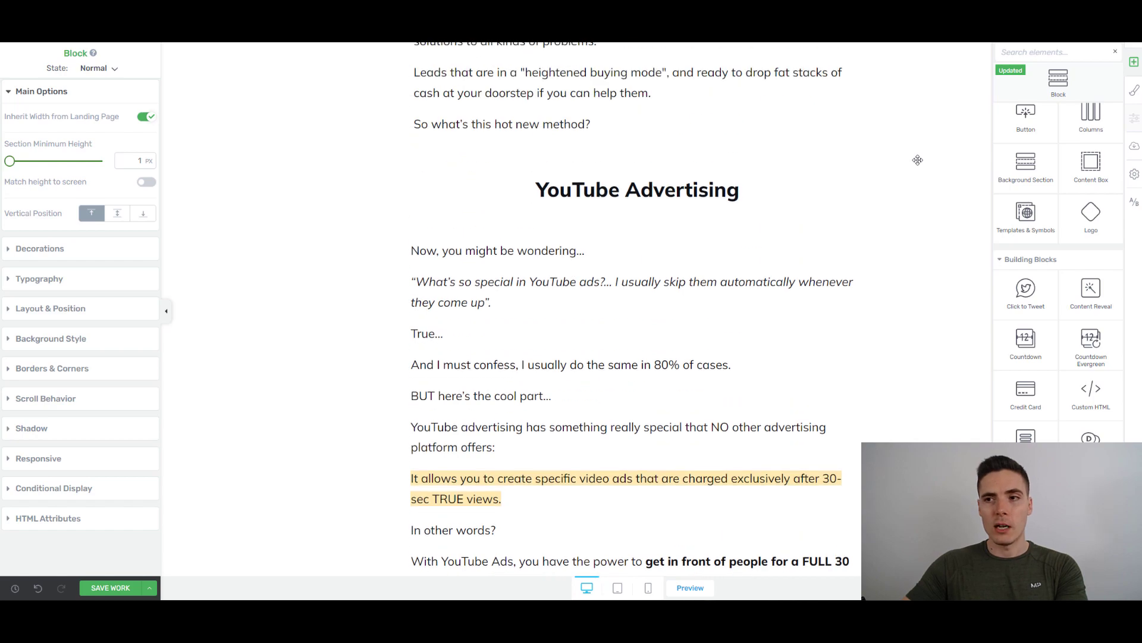
{"action": "scroll", "coordinate": [917, 160], "scroll_direction": "down", "scroll_amount": 8}
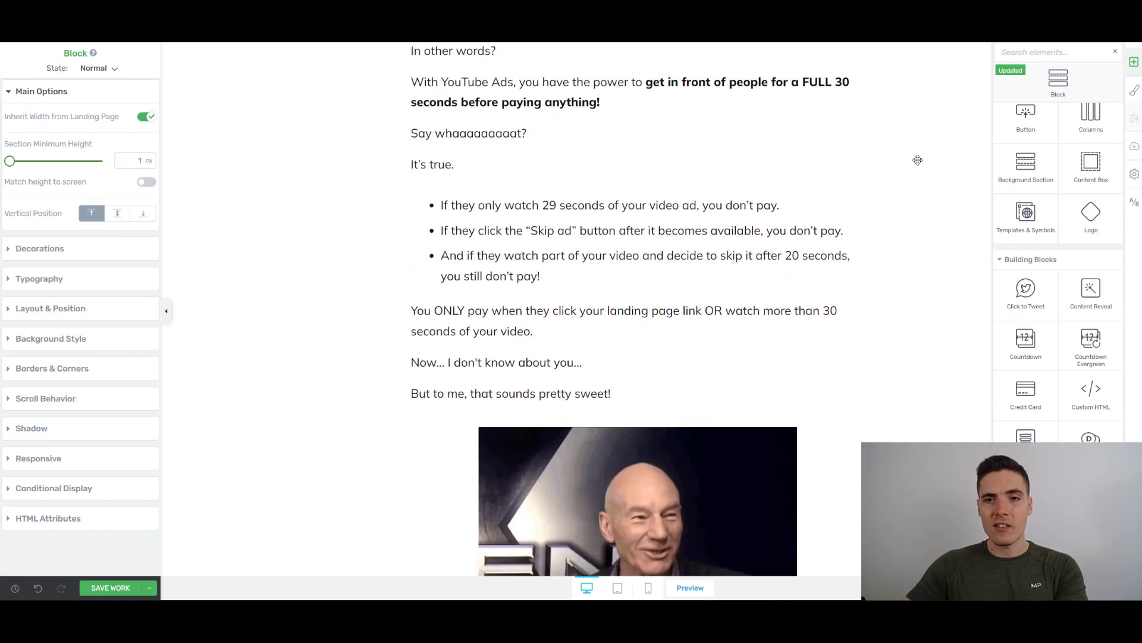
{"action": "scroll", "coordinate": [917, 160], "scroll_direction": "up", "scroll_amount": 14}
Narrow the maximum width of the "Why?" text beneath the desert image, and select its surrounding content box to show the layout settings
{"action": "left_click", "coordinate": [521, 306]}
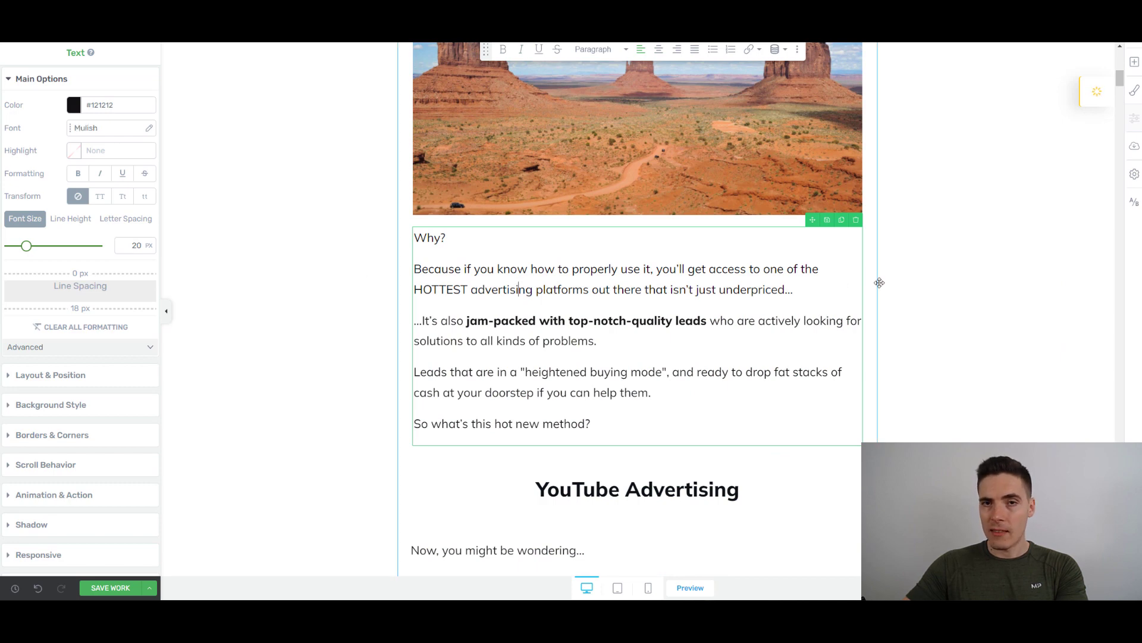
{"action": "left_click", "coordinate": [80, 376]}
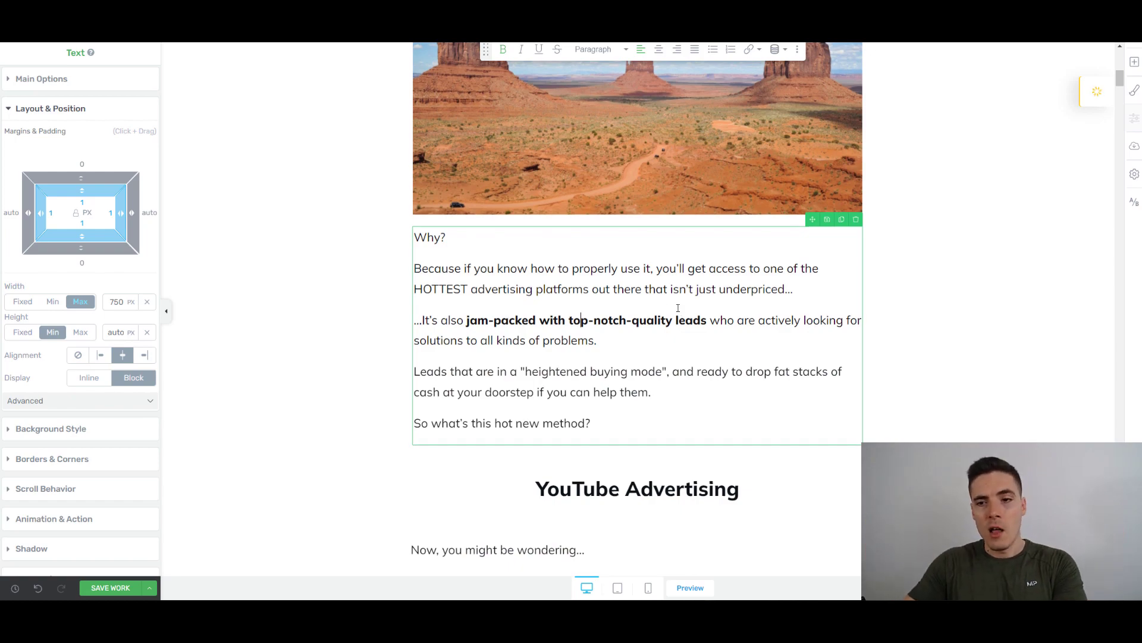
{"action": "scroll", "coordinate": [667, 309], "scroll_direction": "down", "scroll_amount": 5}
{"action": "scroll", "coordinate": [669, 314], "scroll_direction": "up", "scroll_amount": 4}
{"action": "scroll", "coordinate": [668, 314], "scroll_direction": "up", "scroll_amount": 4}
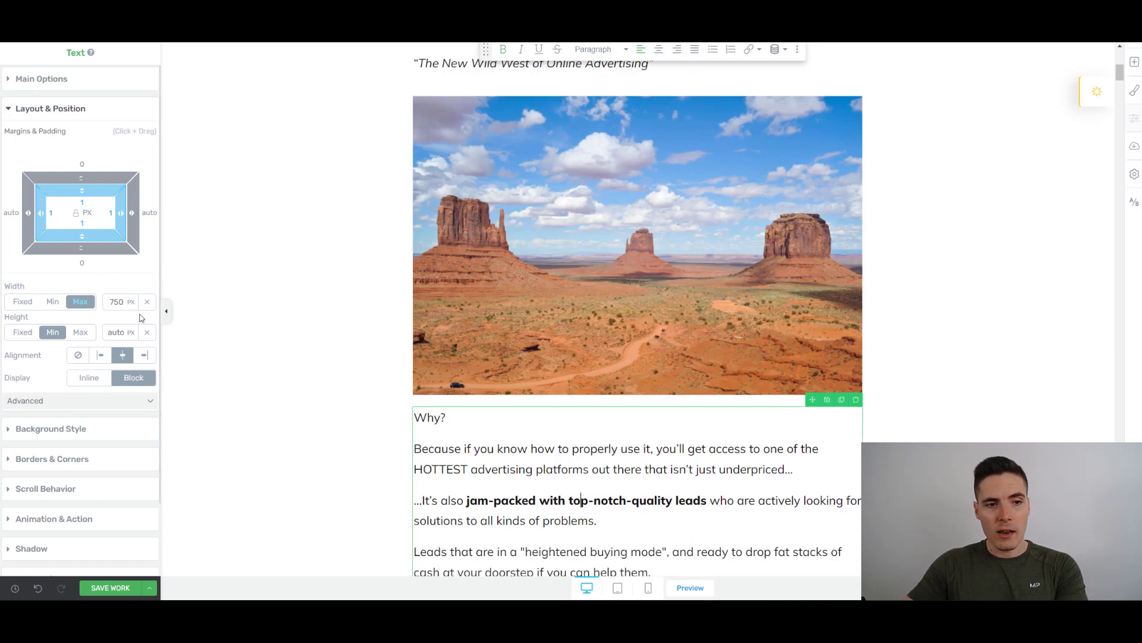
{"action": "left_click_drag", "start_coordinate": [119, 302], "coordinate": [136, 318]}
{"action": "left_click", "coordinate": [401, 294]}
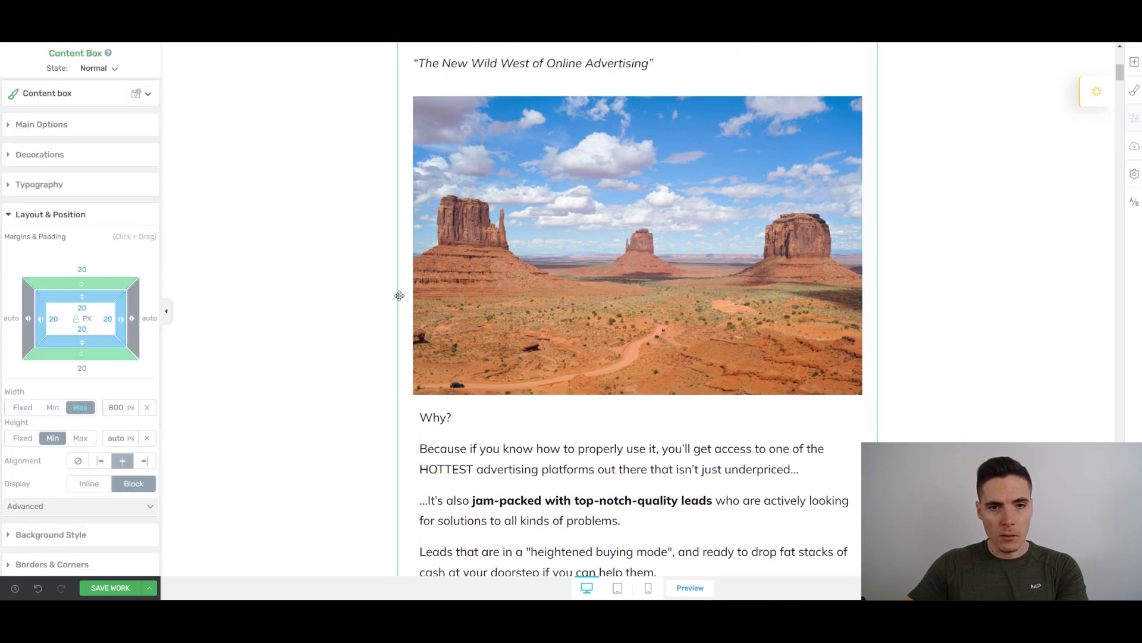
Widen the maximum width of the content box around the desert image and text to 1016 px
{"action": "scroll", "coordinate": [345, 289], "scroll_direction": "down", "scroll_amount": 3}
{"action": "left_click_drag", "start_coordinate": [122, 401], "coordinate": [113, 280]}
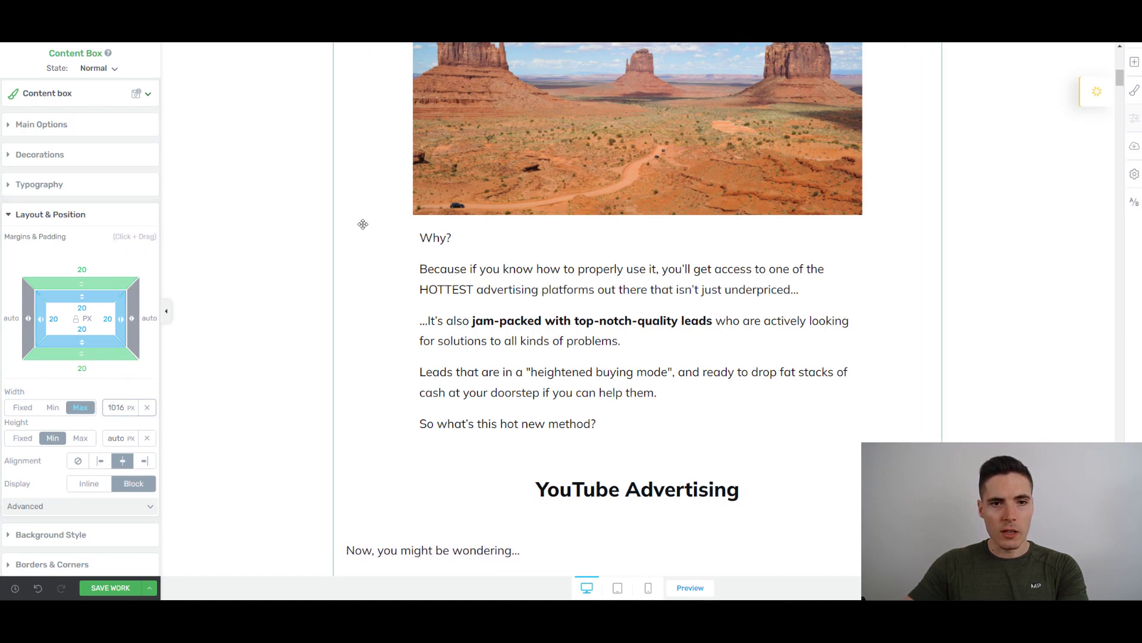
{"action": "scroll", "coordinate": [366, 244], "scroll_direction": "up", "scroll_amount": 10}
{"action": "scroll", "coordinate": [357, 261], "scroll_direction": "down", "scroll_amount": 3}
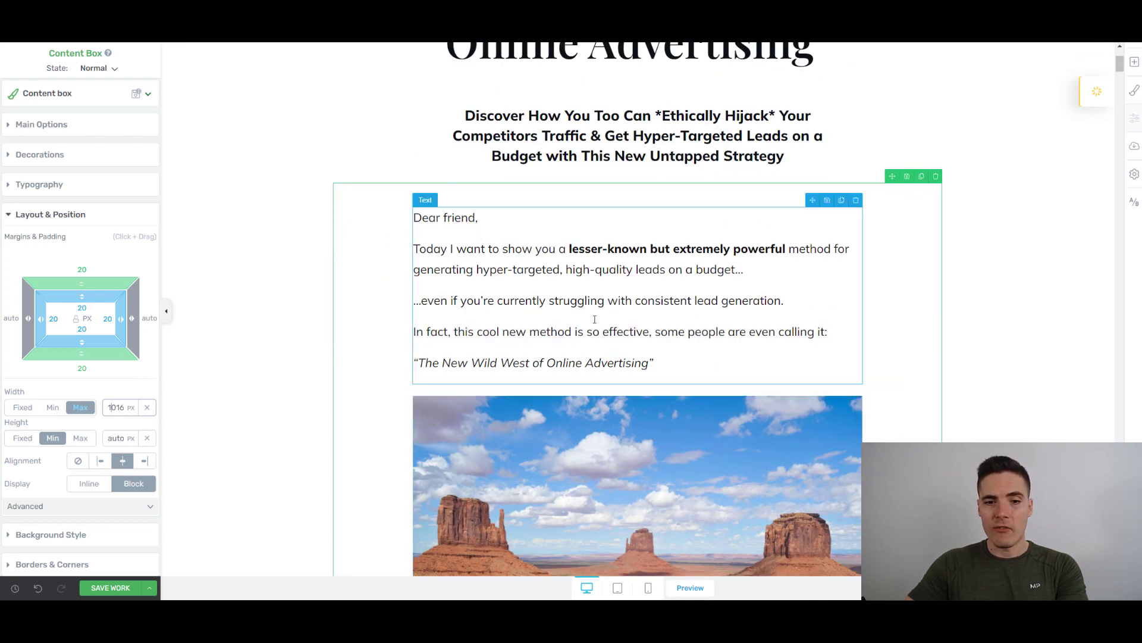
Set the maximum width of the "Dear friend" text above the desert image to 665 px
{"action": "scroll", "coordinate": [490, 404], "scroll_direction": "down", "scroll_amount": 2}
{"action": "left_click", "coordinate": [492, 181]}
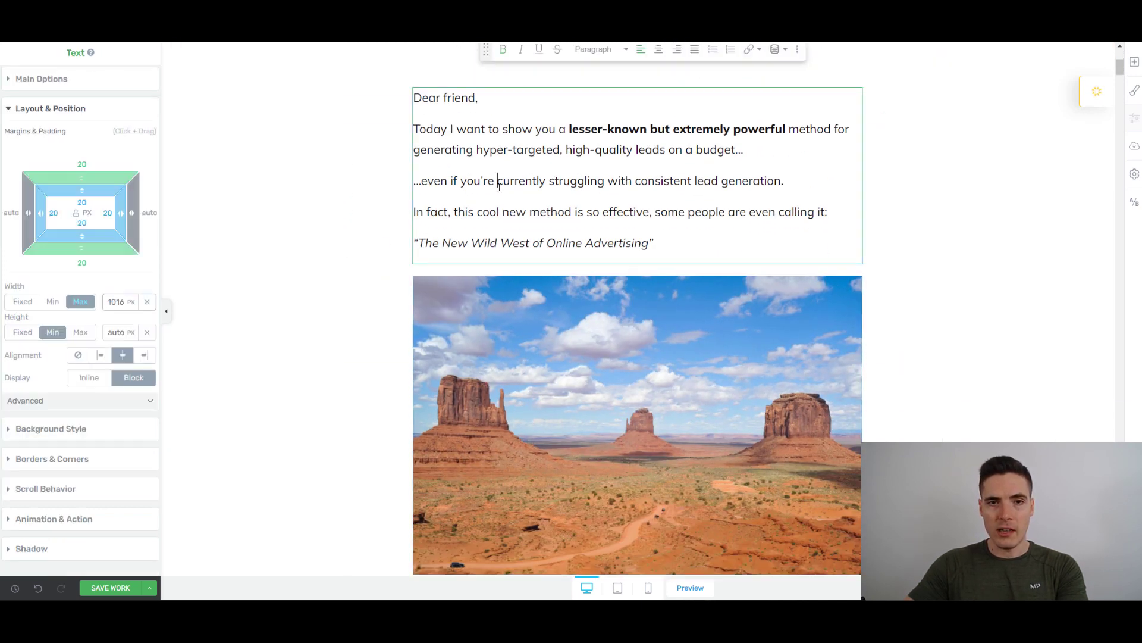
{"action": "double_click", "coordinate": [117, 302]}
{"action": "type", "text": "950"}
{"action": "key", "text": "BackSpace"}
{"action": "key", "text": "BackSpace"}
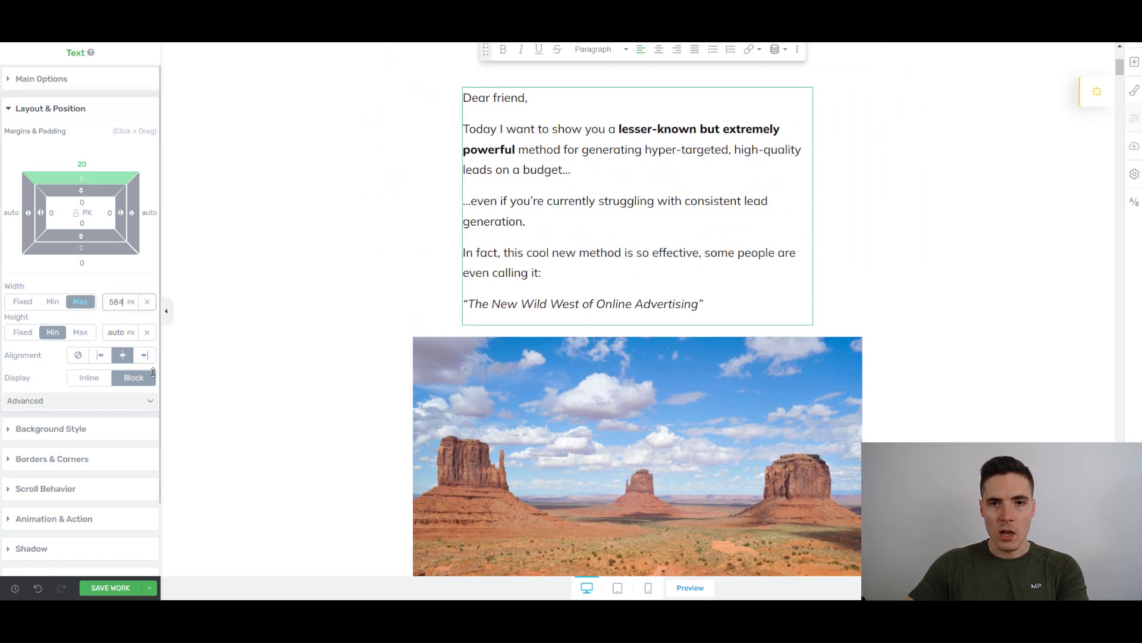
{"action": "type", "text": "72"}
{"action": "left_click_drag", "start_coordinate": [119, 301], "coordinate": [168, 306]}
{"action": "left_click_drag", "start_coordinate": [148, 131], "coordinate": [250, 274]}
{"action": "scroll", "coordinate": [460, 180], "scroll_direction": "up", "scroll_amount": 5}
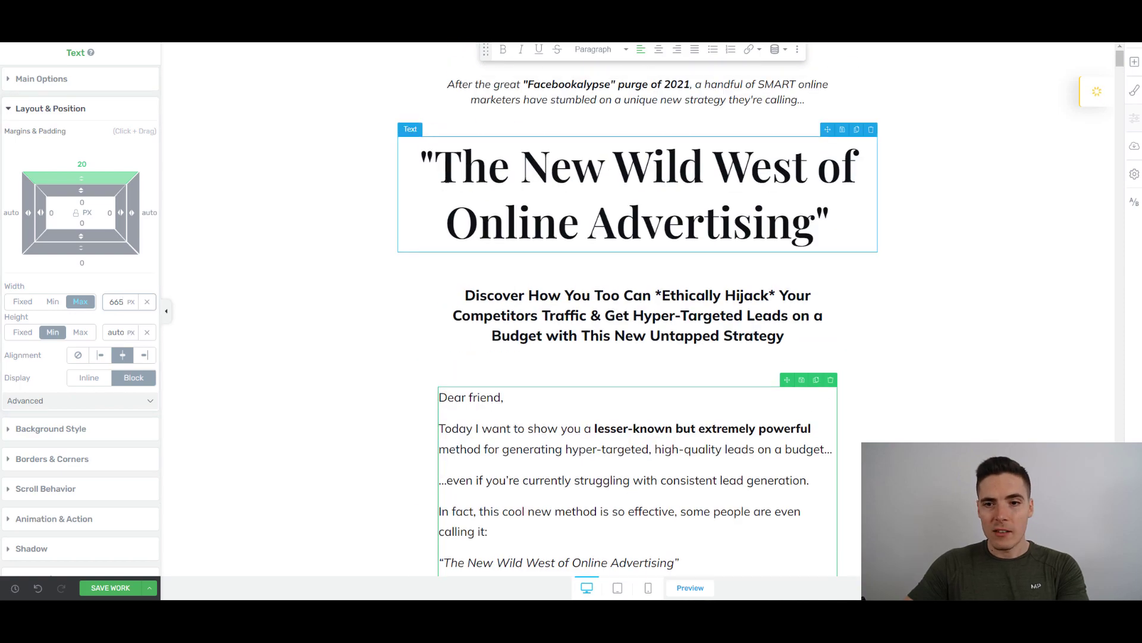
Center-align the "Now, you might be wondering…" text block beneath the "YouTube Advertising" heading
{"action": "scroll", "coordinate": [585, 132], "scroll_direction": "down", "scroll_amount": 8}
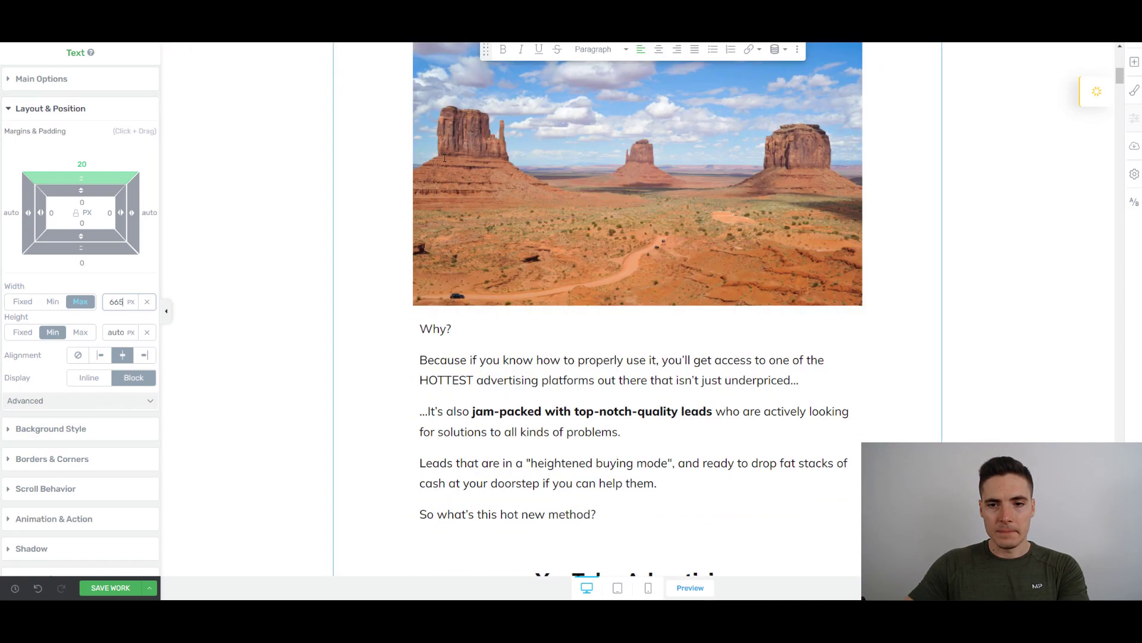
{"action": "scroll", "coordinate": [562, 241], "scroll_direction": "down", "scroll_amount": 10}
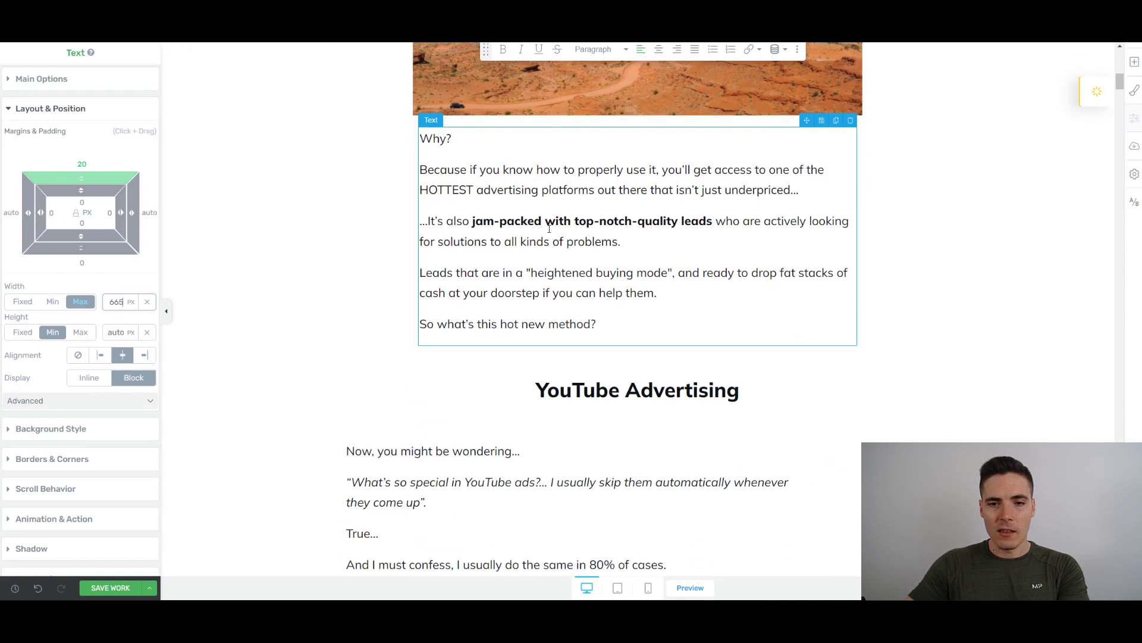
{"action": "left_click", "coordinate": [504, 304]}
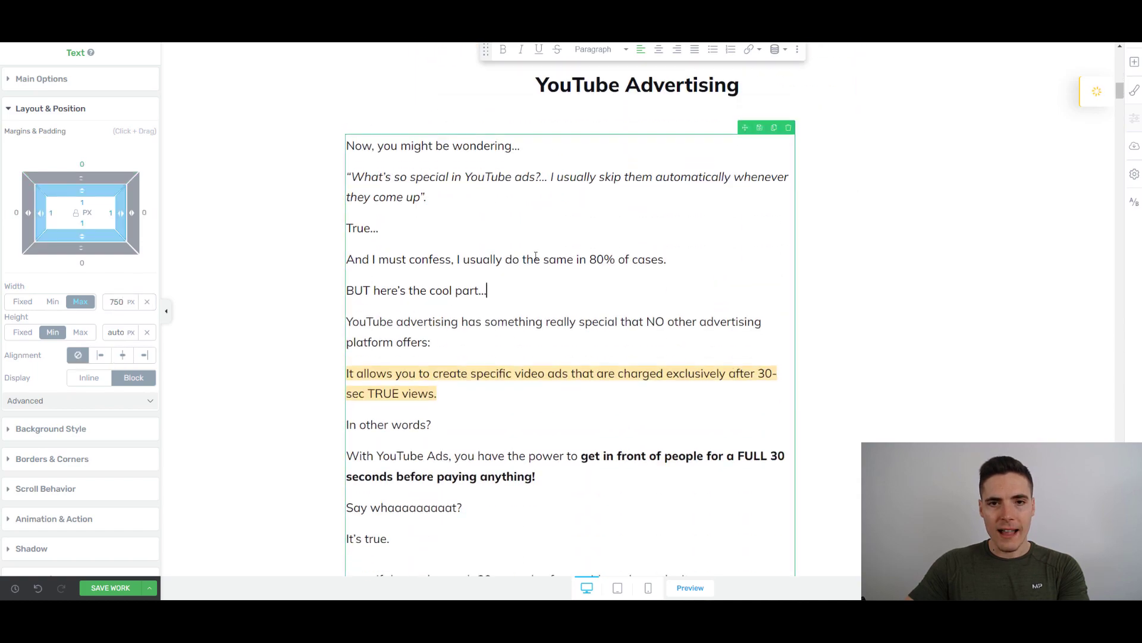
{"action": "scroll", "coordinate": [626, 153], "scroll_direction": "down", "scroll_amount": 8}
{"action": "scroll", "coordinate": [569, 148], "scroll_direction": "up", "scroll_amount": 8}
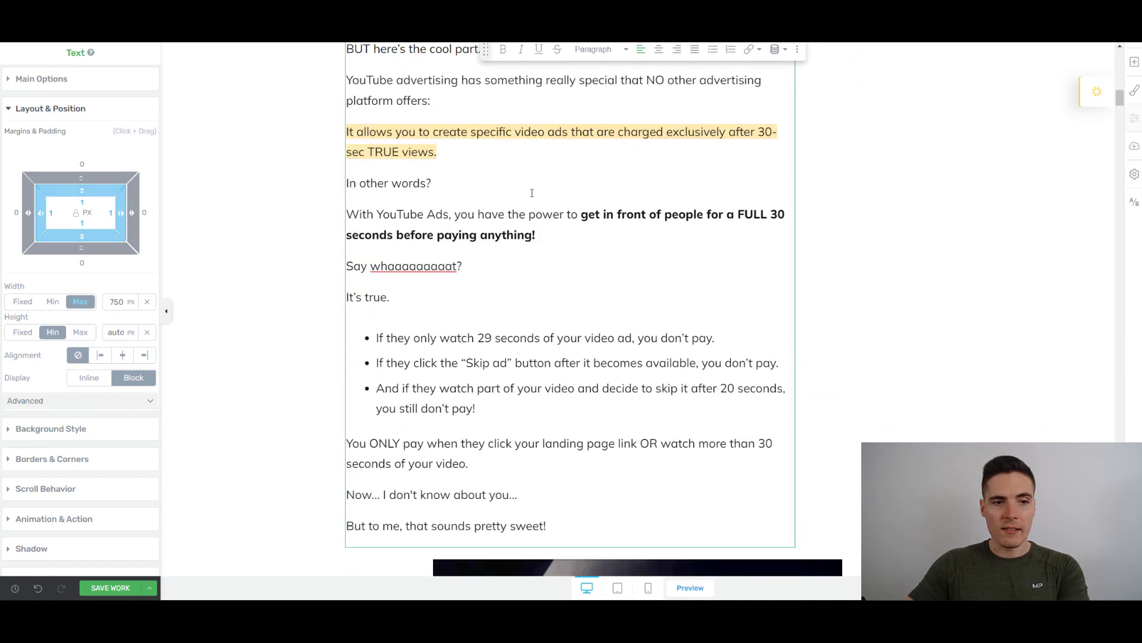
{"action": "left_click", "coordinate": [123, 354]}
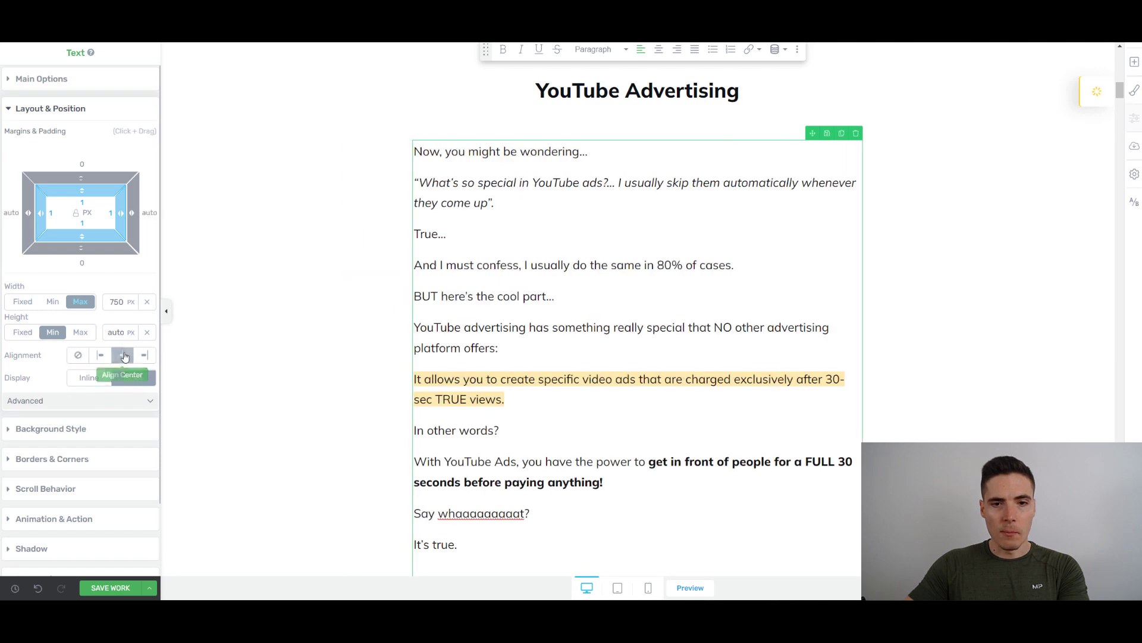
Select the content box around the "Damn that's good" image and set its maximum width to 800 px
{"action": "scroll", "coordinate": [595, 317], "scroll_direction": "down", "scroll_amount": 10}
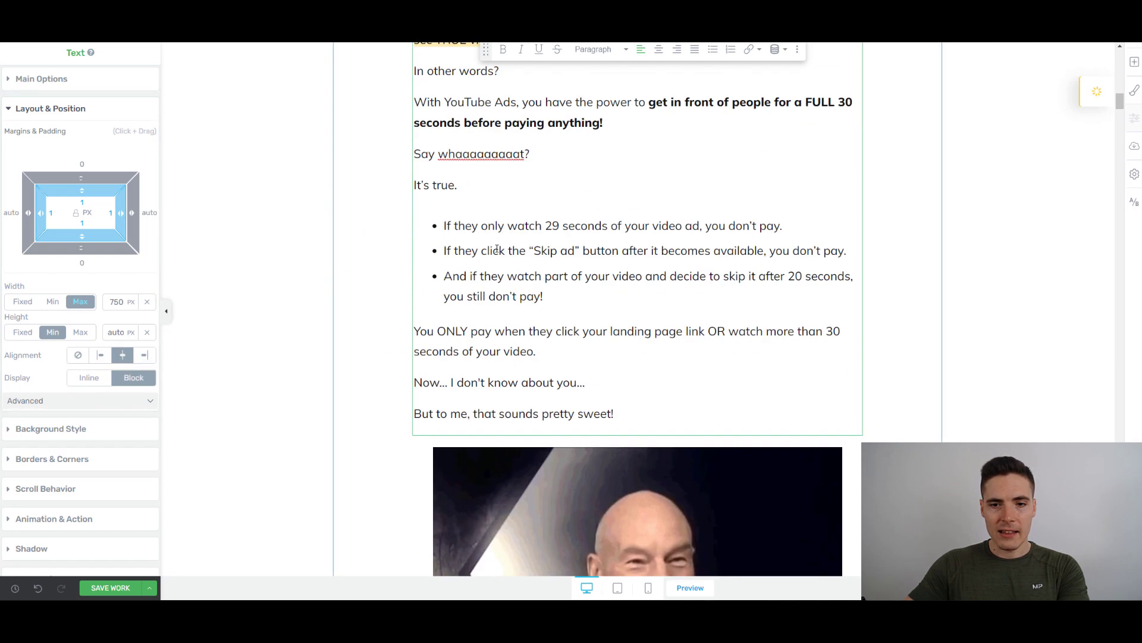
{"action": "left_click", "coordinate": [650, 316]}
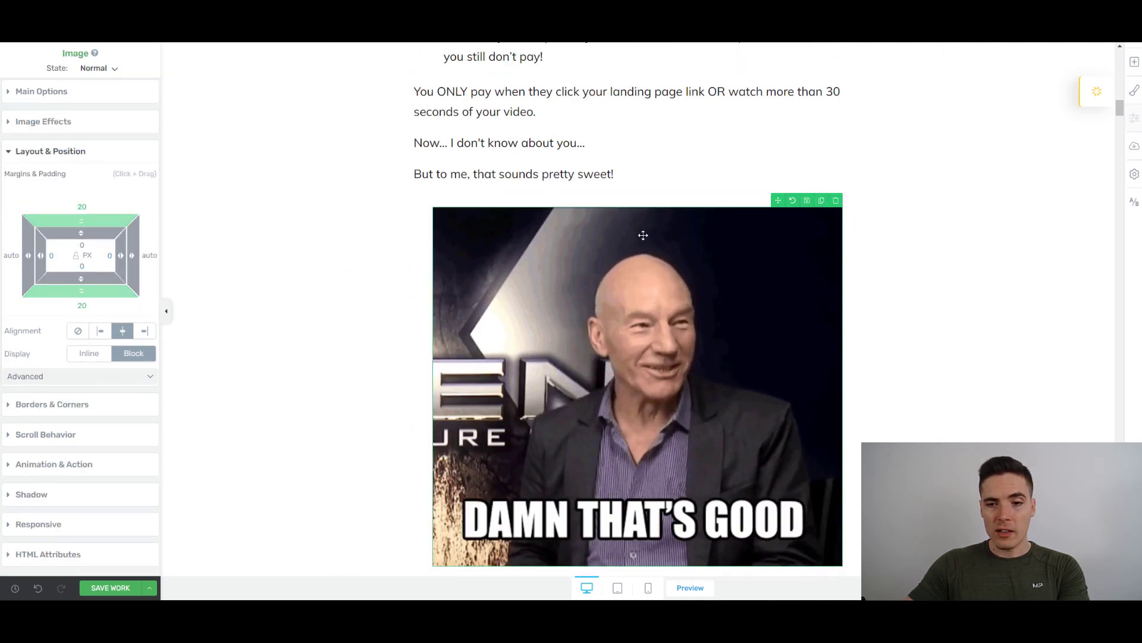
{"action": "scroll", "coordinate": [649, 316], "scroll_direction": "down", "scroll_amount": 5}
{"action": "scroll", "coordinate": [643, 232], "scroll_direction": "up", "scroll_amount": 3}
{"action": "scroll", "coordinate": [397, 165], "scroll_direction": "up", "scroll_amount": 2}
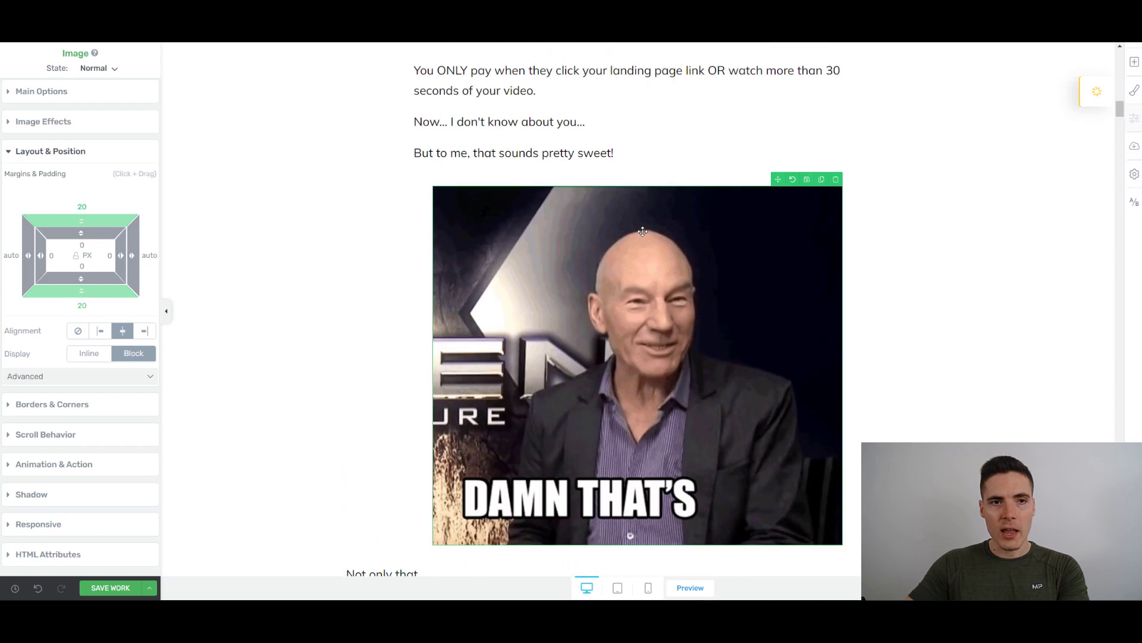
{"action": "left_click", "coordinate": [474, 219]}
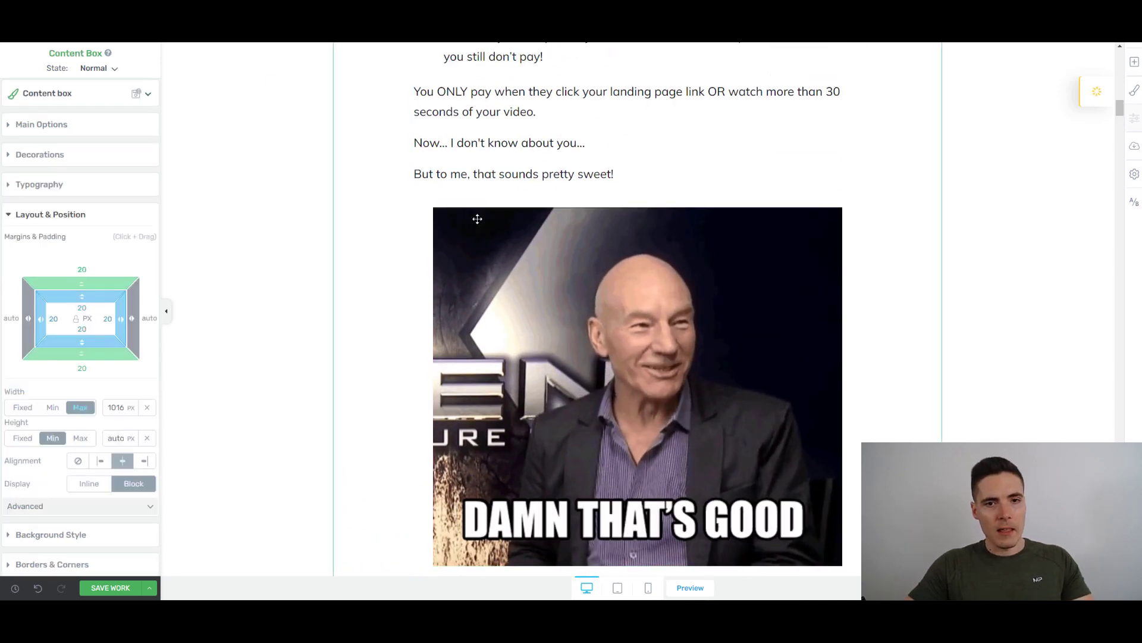
{"action": "double_click", "coordinate": [116, 406]}
{"action": "type", "text": "800"}
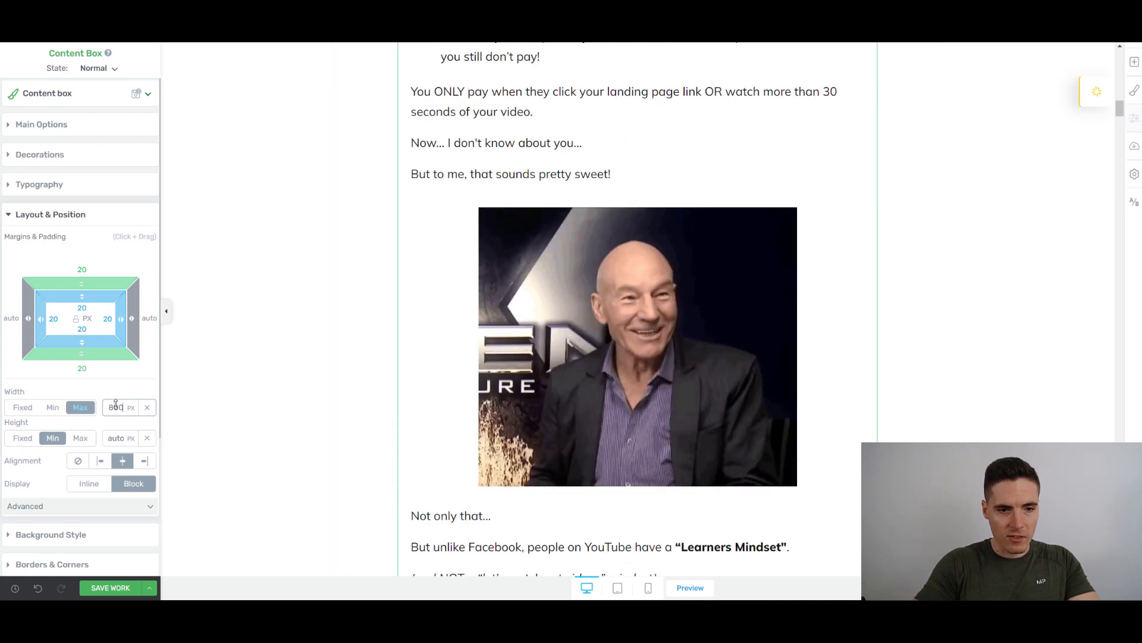
{"action": "left_click", "coordinate": [265, 319]}
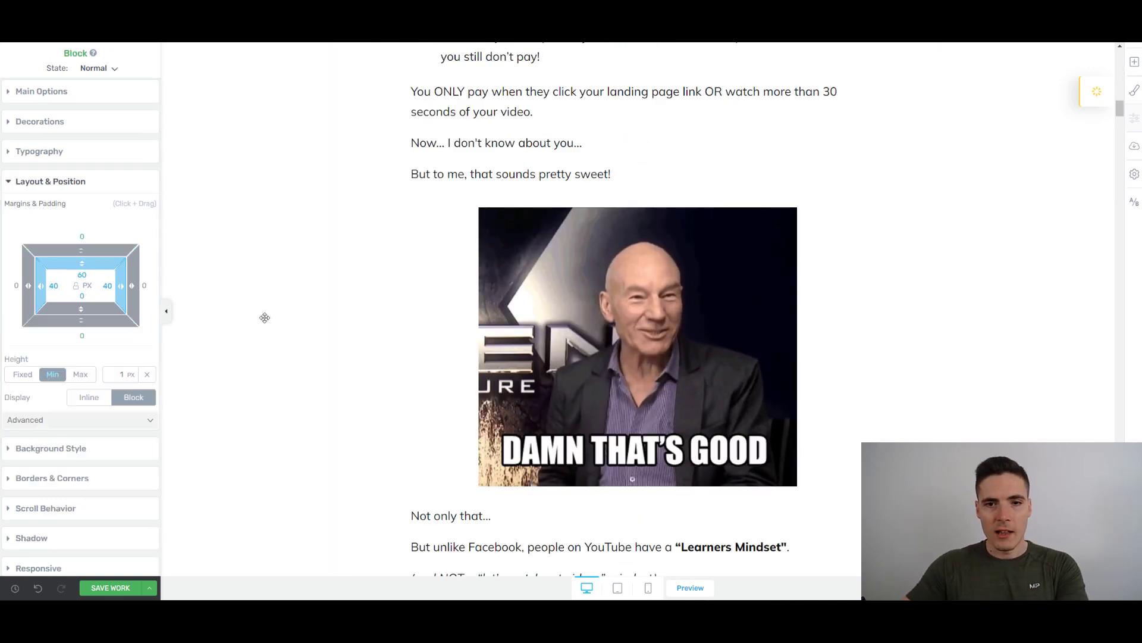
Examine how the "Damn that's good" image breaks up the text between the "YouTube Advertising" section and the "Learners Mindset" copy
{"action": "scroll", "coordinate": [427, 249], "scroll_direction": "down", "scroll_amount": 5}
{"action": "scroll", "coordinate": [773, 115], "scroll_direction": "down", "scroll_amount": 3}
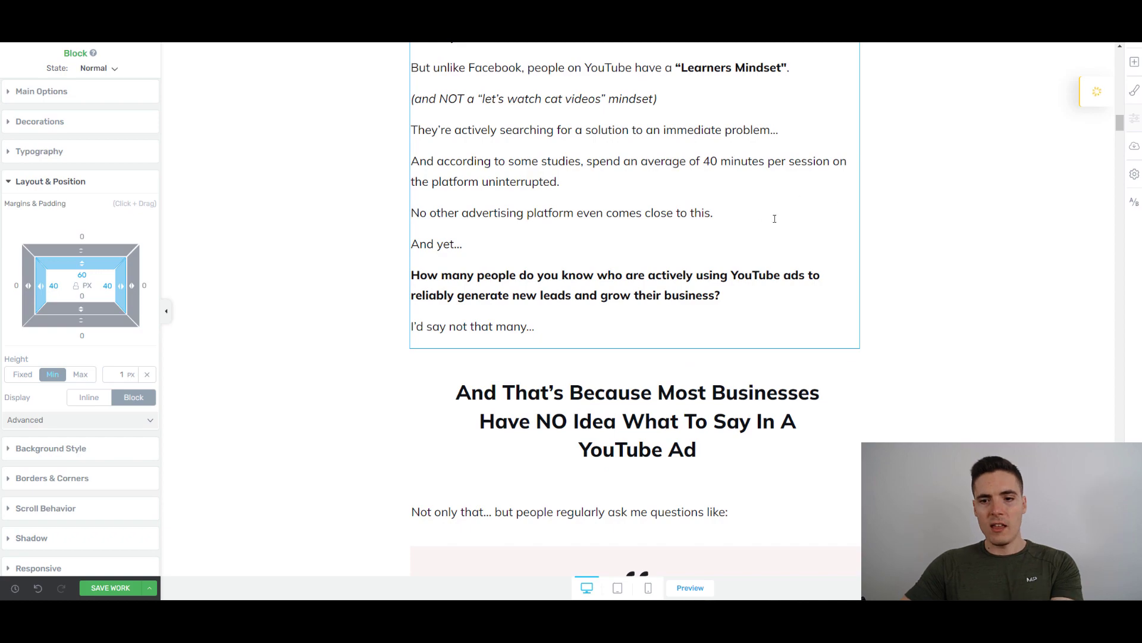
{"action": "scroll", "coordinate": [789, 157], "scroll_direction": "down", "scroll_amount": 4}
{"action": "scroll", "coordinate": [828, 215], "scroll_direction": "up", "scroll_amount": 10}
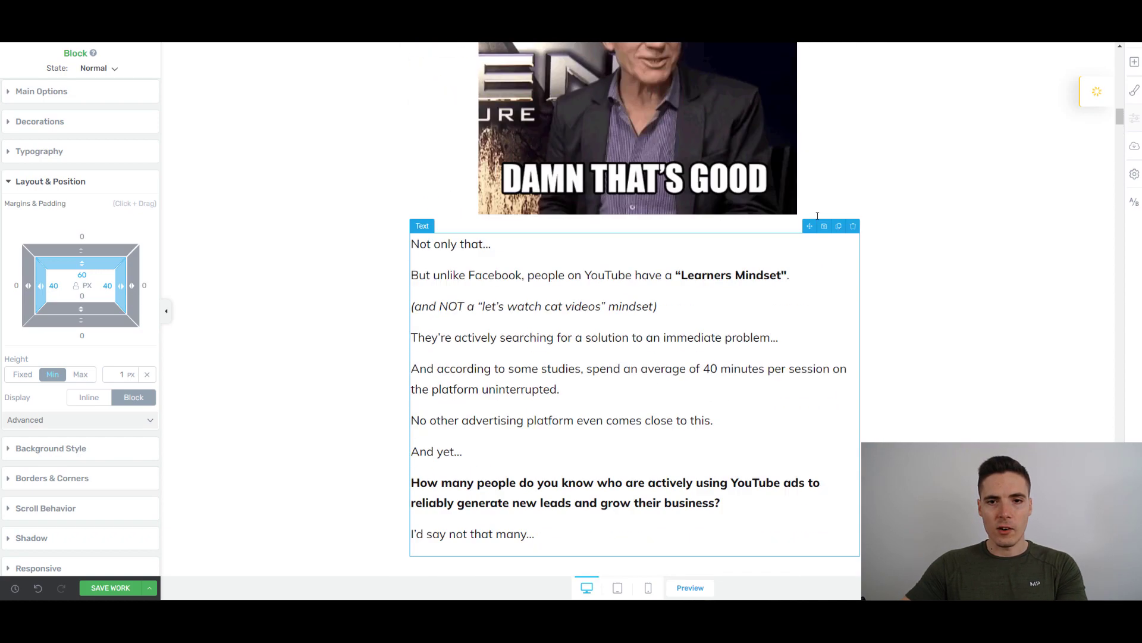
{"action": "left_click", "coordinate": [687, 245]}
{"action": "scroll", "coordinate": [686, 245], "scroll_direction": "up", "scroll_amount": 2}
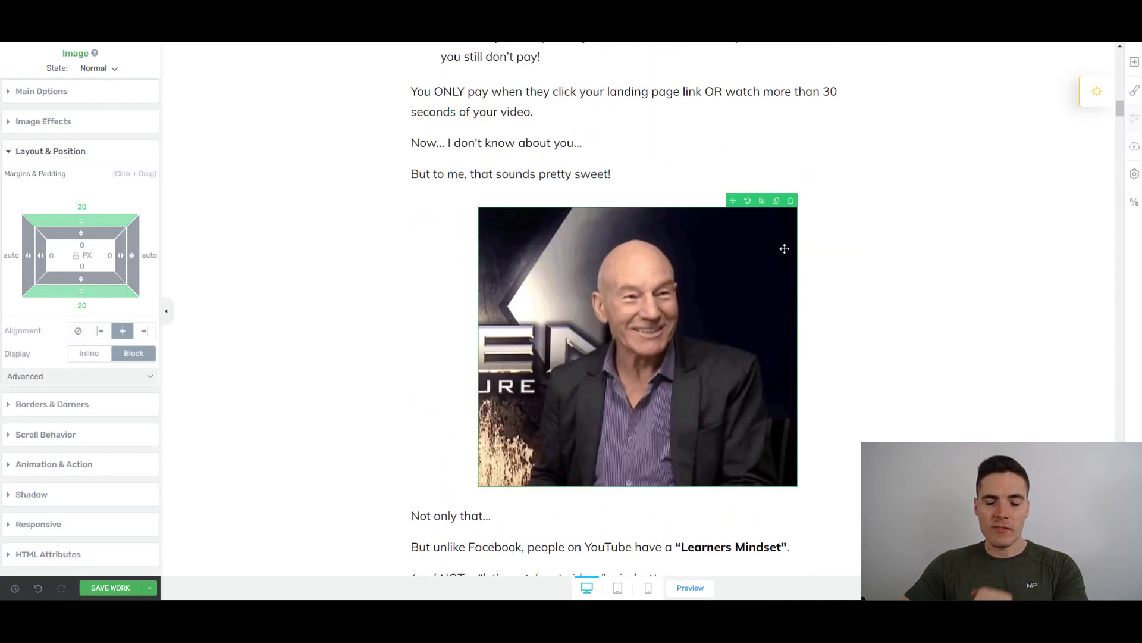
{"action": "scroll", "coordinate": [776, 245], "scroll_direction": "up", "scroll_amount": 1}
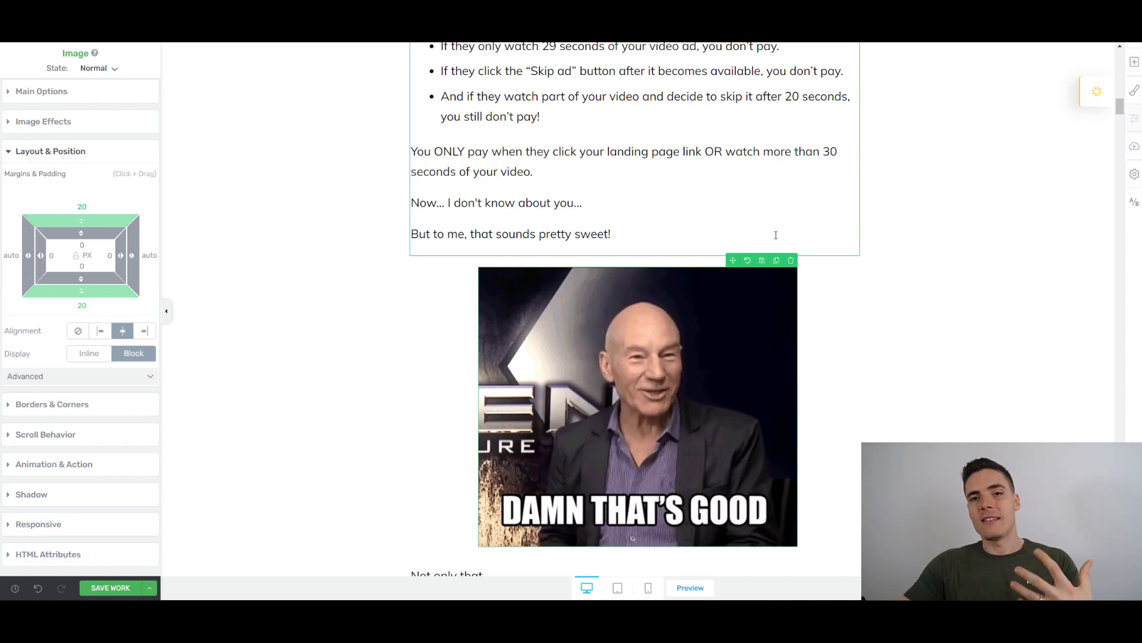
{"action": "scroll", "coordinate": [545, 222], "scroll_direction": "up", "scroll_amount": 7}
{"action": "scroll", "coordinate": [546, 222], "scroll_direction": "up", "scroll_amount": 10}
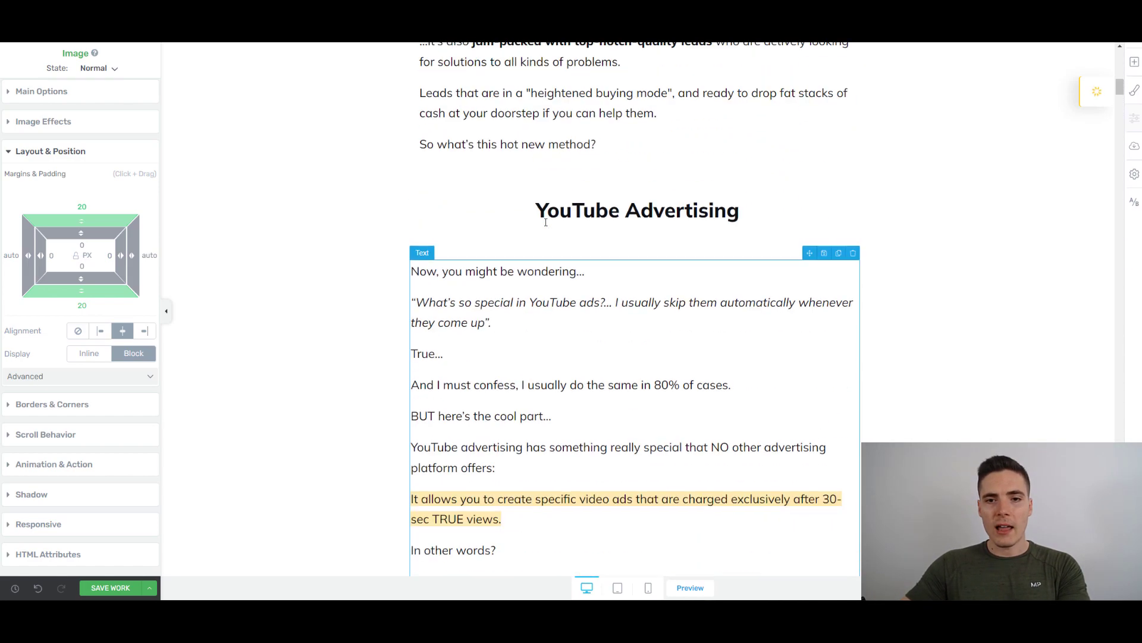
{"action": "scroll", "coordinate": [547, 220], "scroll_direction": "down", "scroll_amount": 10}
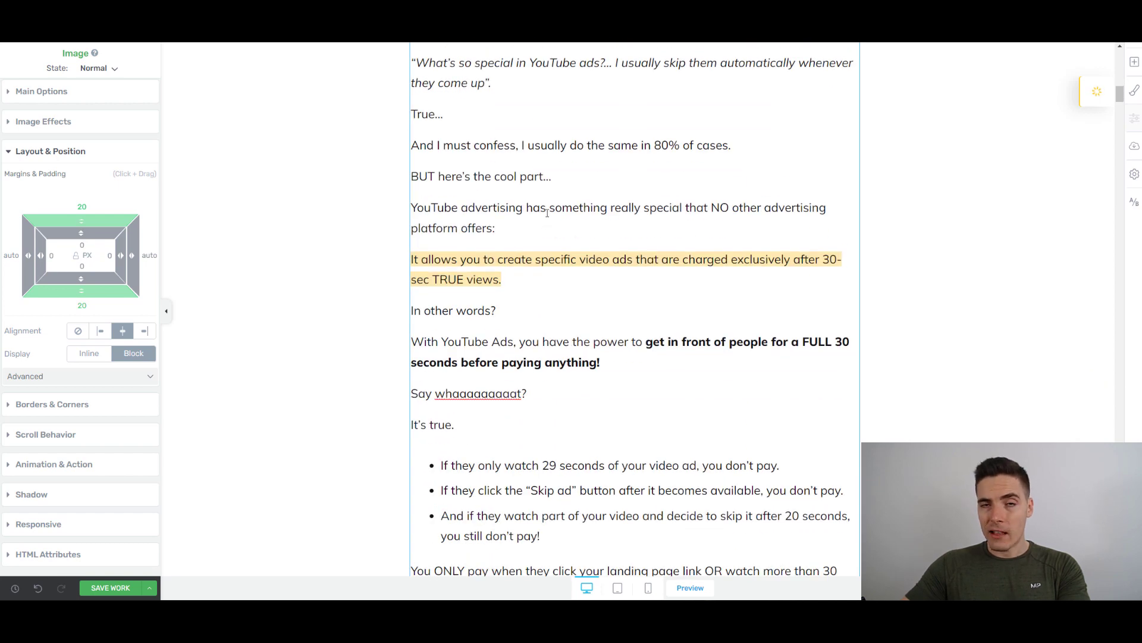
Examine the "Now, you might be wondering…" copy from its opening lines through the "You ONLY pay" paragraph, and highlight that paragraph
{"action": "scroll", "coordinate": [566, 147], "scroll_direction": "up", "scroll_amount": 2}
{"action": "left_click", "coordinate": [420, 151]}
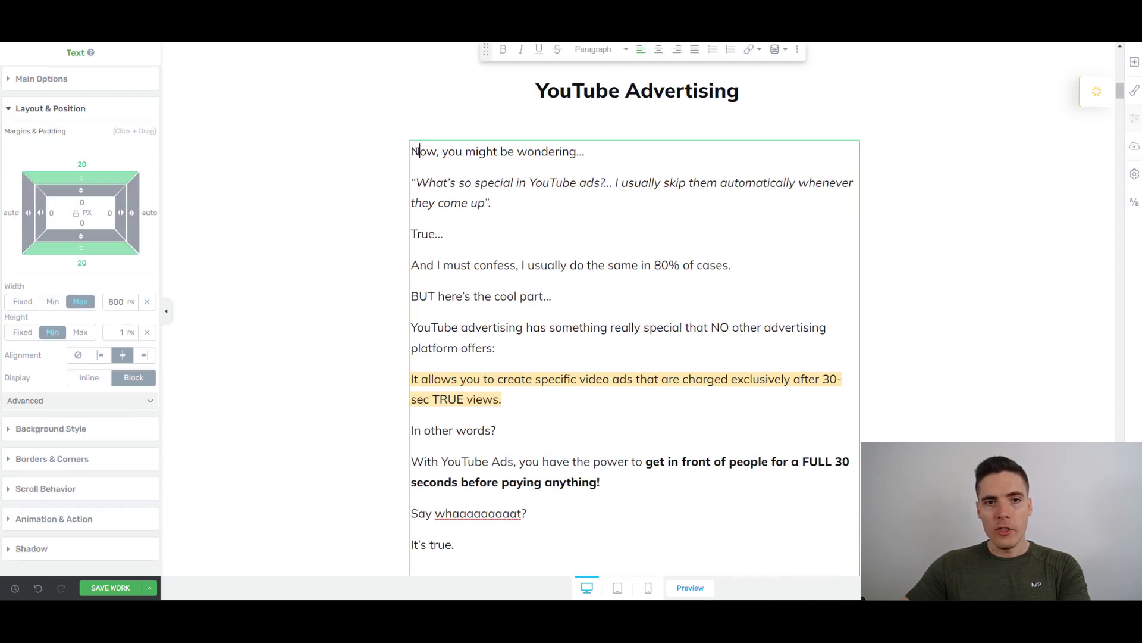
{"action": "left_click_drag", "start_coordinate": [419, 151], "coordinate": [522, 208]}
{"action": "left_click", "coordinate": [572, 266]}
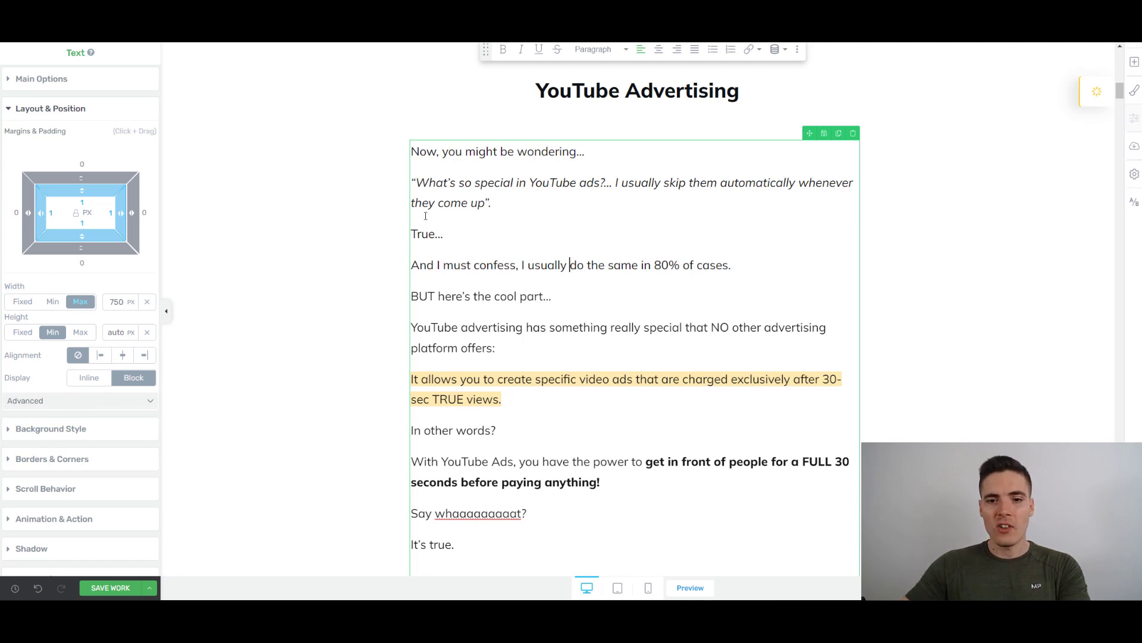
{"action": "scroll", "coordinate": [478, 237], "scroll_direction": "down", "scroll_amount": 1}
{"action": "scroll", "coordinate": [477, 228], "scroll_direction": "down", "scroll_amount": 4}
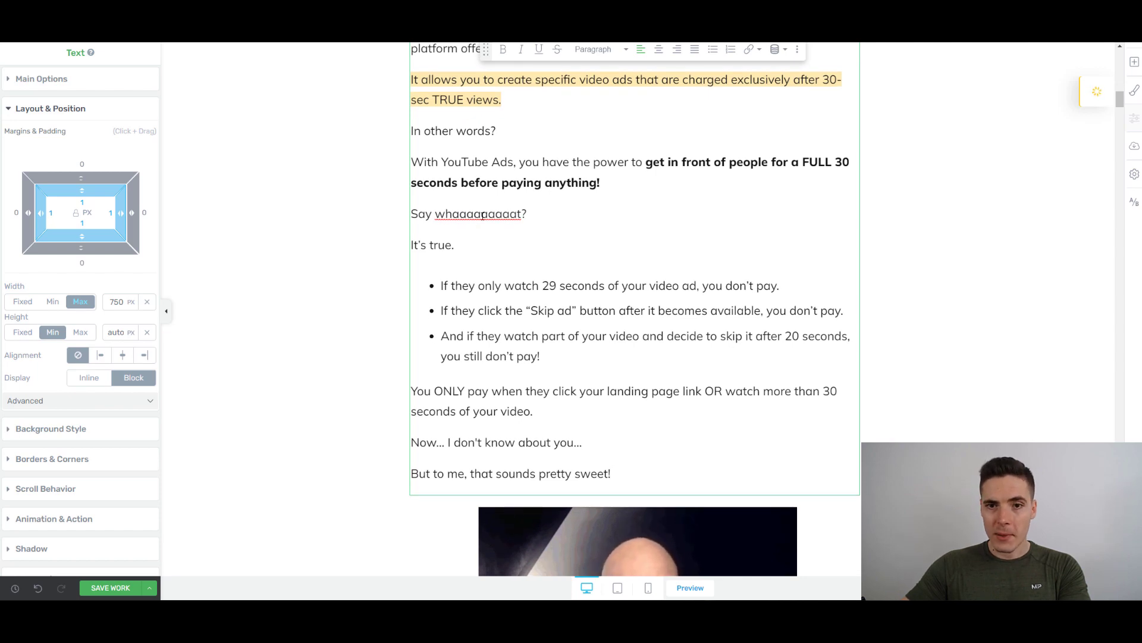
{"action": "scroll", "coordinate": [578, 180], "scroll_direction": "up", "scroll_amount": 5}
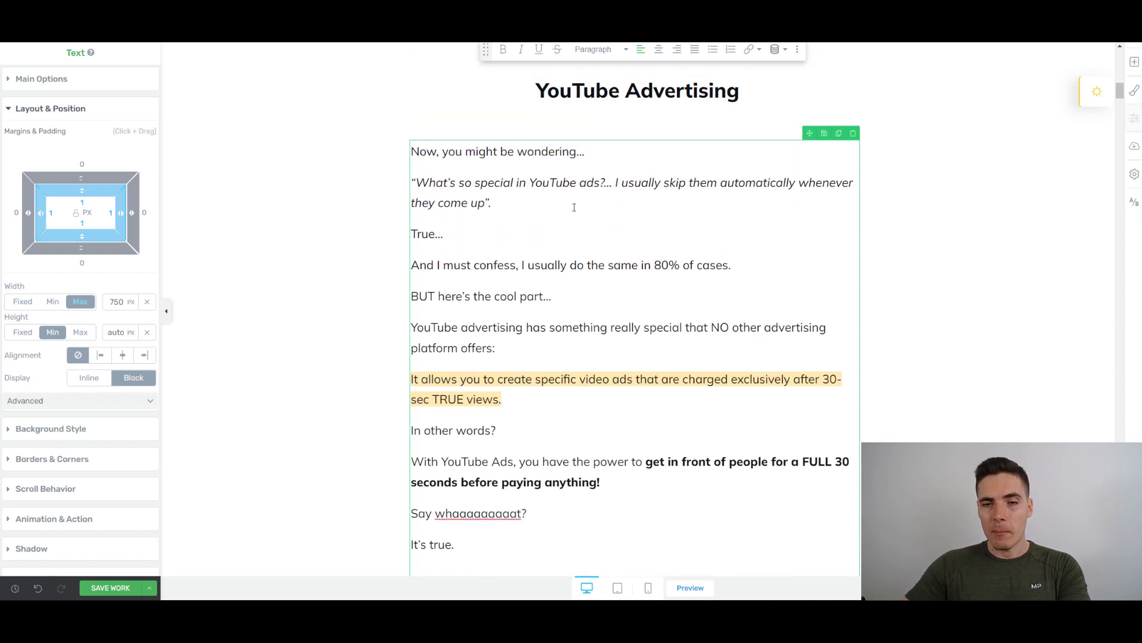
{"action": "scroll", "coordinate": [573, 201], "scroll_direction": "down", "scroll_amount": 5}
{"action": "scroll", "coordinate": [506, 238], "scroll_direction": "up", "scroll_amount": 2}
{"action": "scroll", "coordinate": [425, 265], "scroll_direction": "down", "scroll_amount": 4}
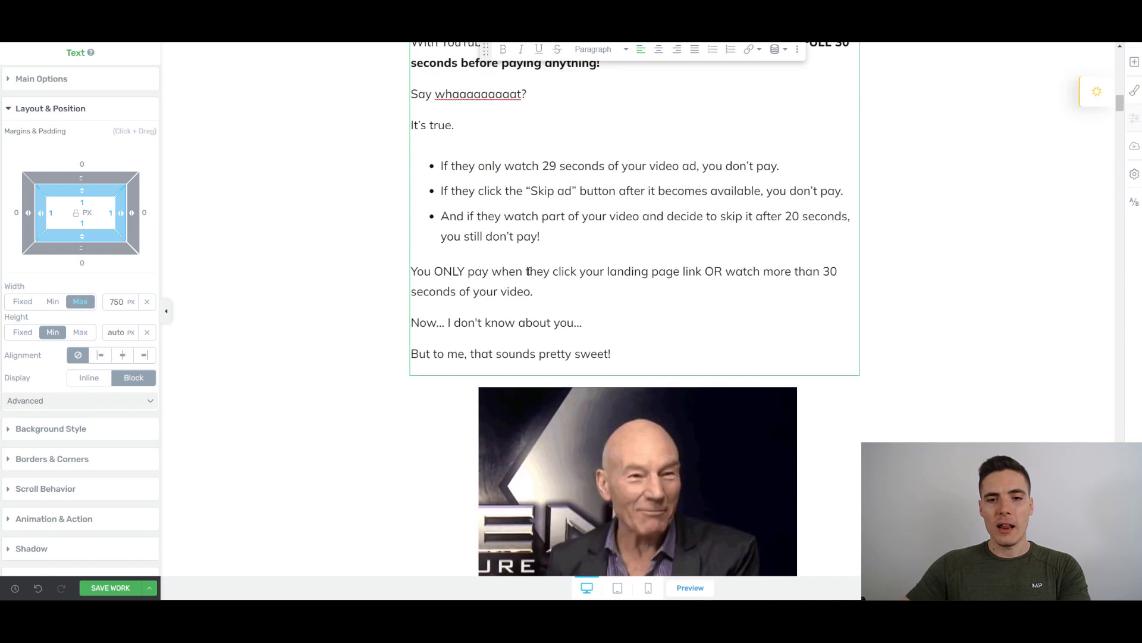
{"action": "left_click_drag", "start_coordinate": [417, 270], "coordinate": [533, 291]}
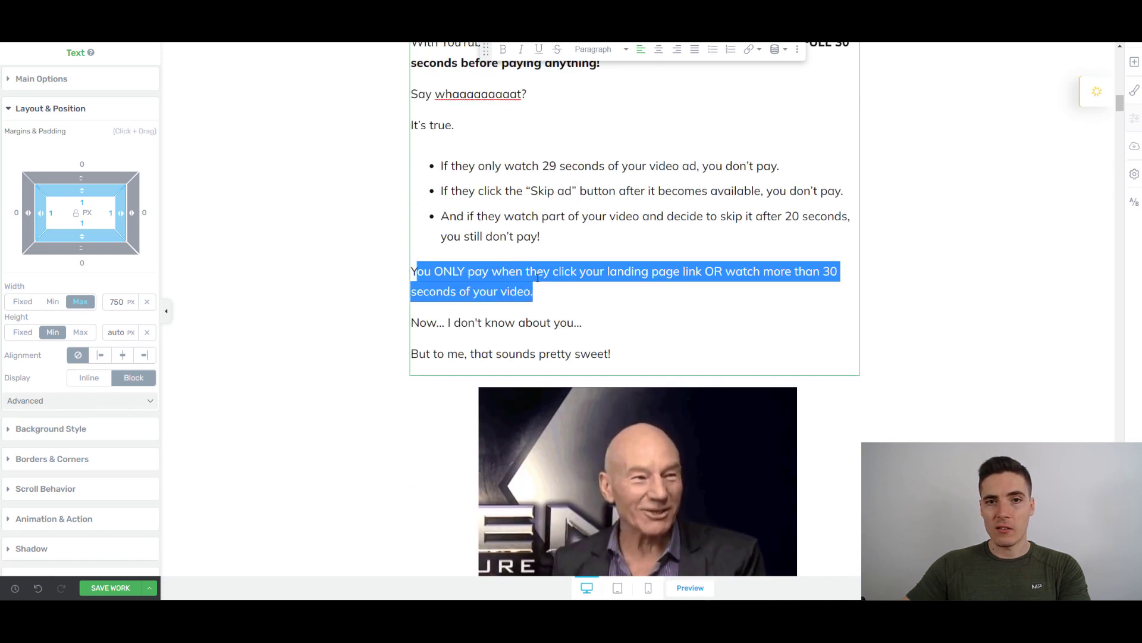
Review the "And That's Because Most Businesses" heading, the typical-questions quote box and the "Core Principle #1" content box
{"action": "scroll", "coordinate": [530, 255], "scroll_direction": "down", "scroll_amount": 10}
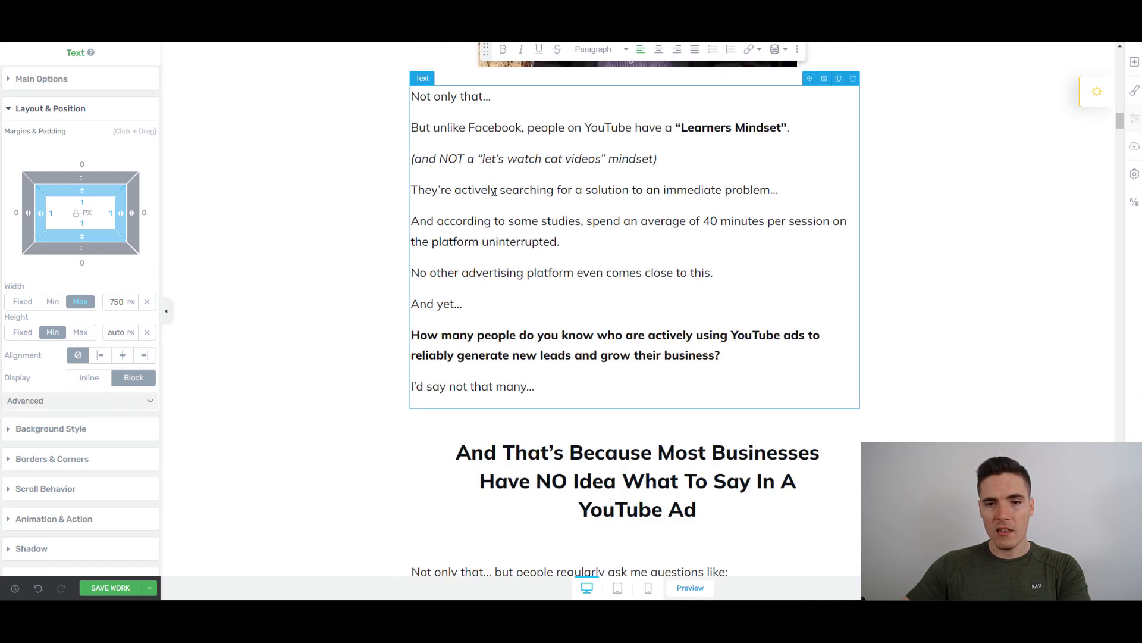
{"action": "scroll", "coordinate": [644, 138], "scroll_direction": "down", "scroll_amount": 3}
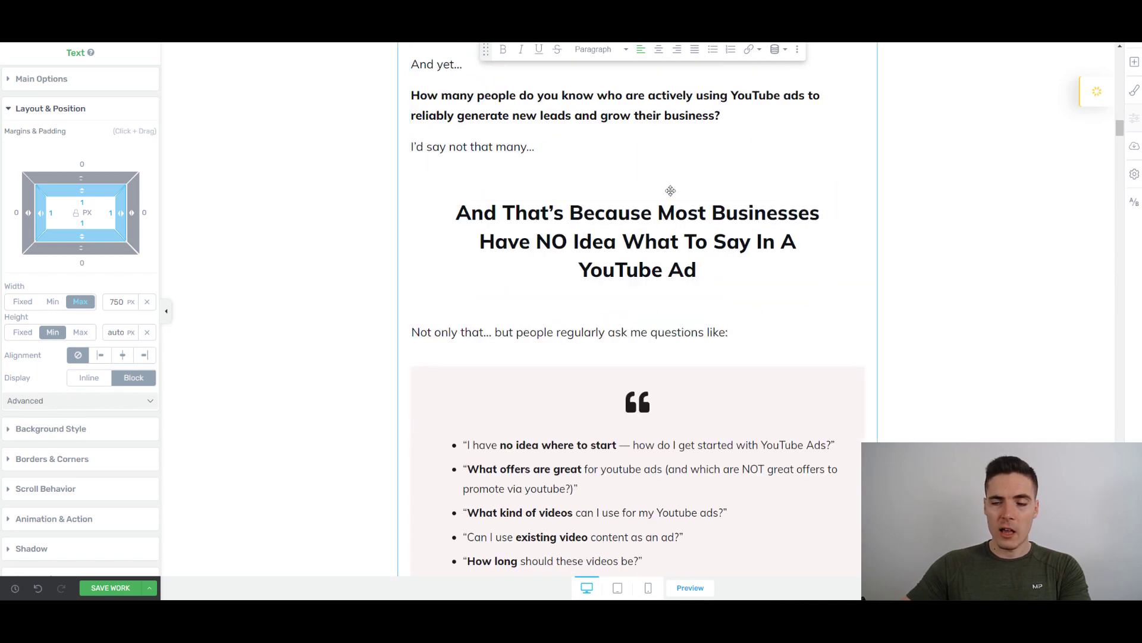
{"action": "left_click", "coordinate": [573, 268]}
{"action": "scroll", "coordinate": [796, 152], "scroll_direction": "down", "scroll_amount": 5}
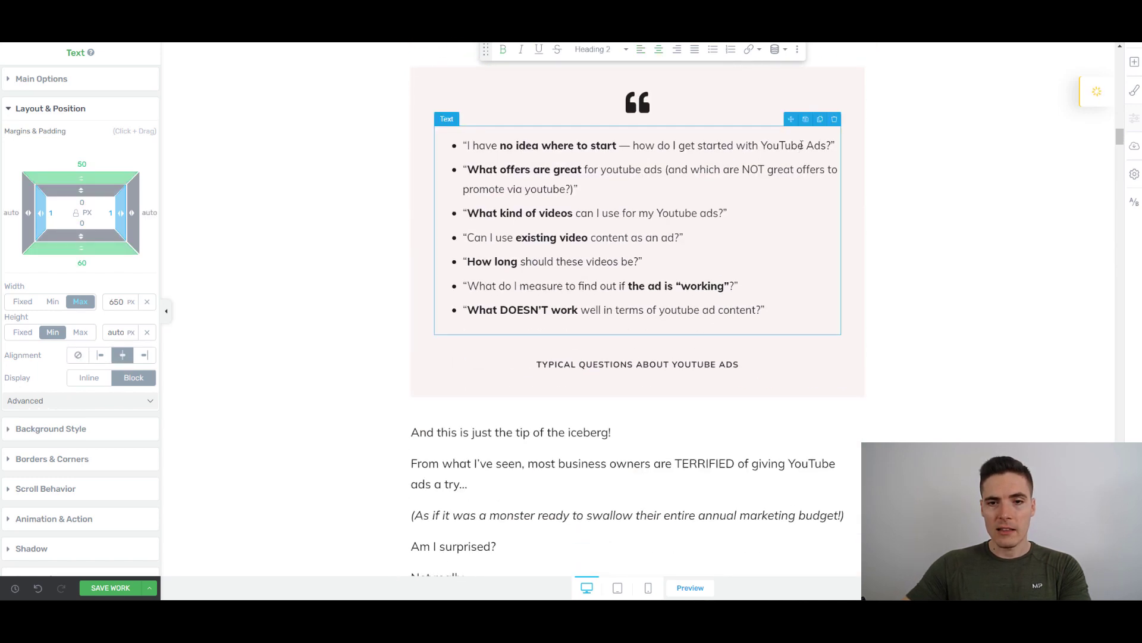
{"action": "scroll", "coordinate": [801, 145], "scroll_direction": "down", "scroll_amount": 3}
{"action": "scroll", "coordinate": [747, 141], "scroll_direction": "up", "scroll_amount": 3}
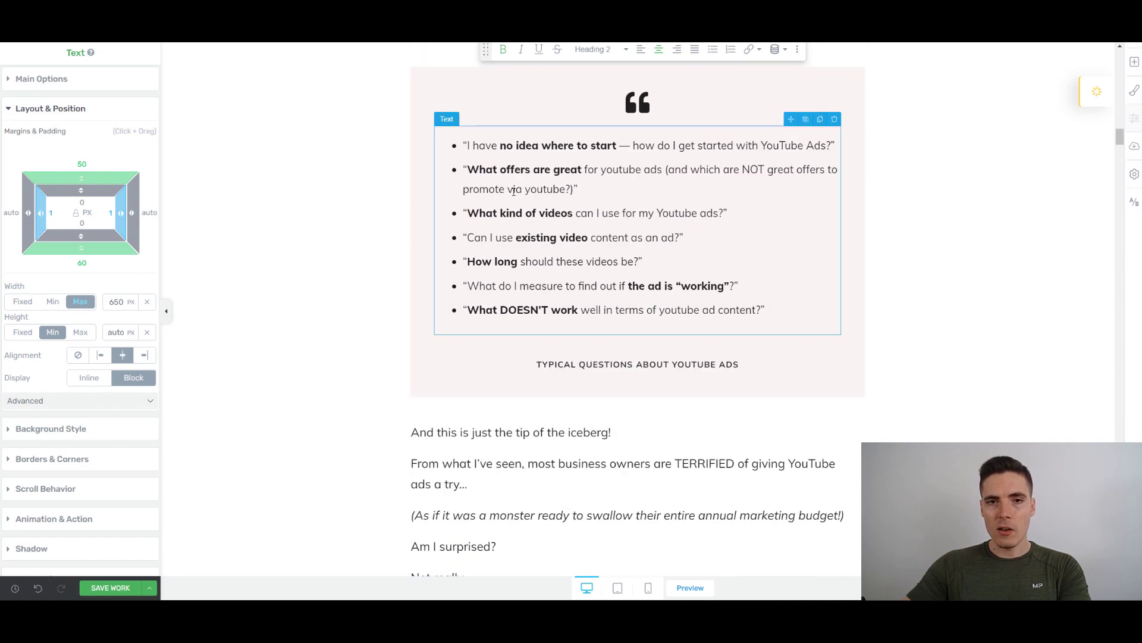
{"action": "scroll", "coordinate": [513, 191], "scroll_direction": "down", "scroll_amount": 8}
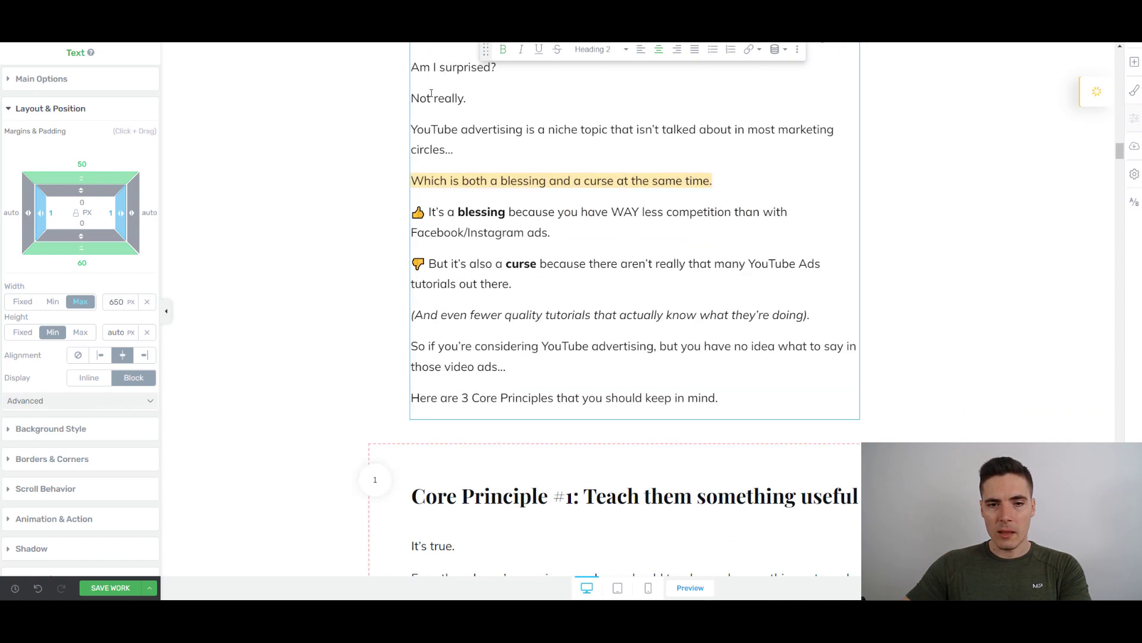
{"action": "scroll", "coordinate": [432, 93], "scroll_direction": "up", "scroll_amount": 4}
{"action": "scroll", "coordinate": [433, 93], "scroll_direction": "down", "scroll_amount": 10}
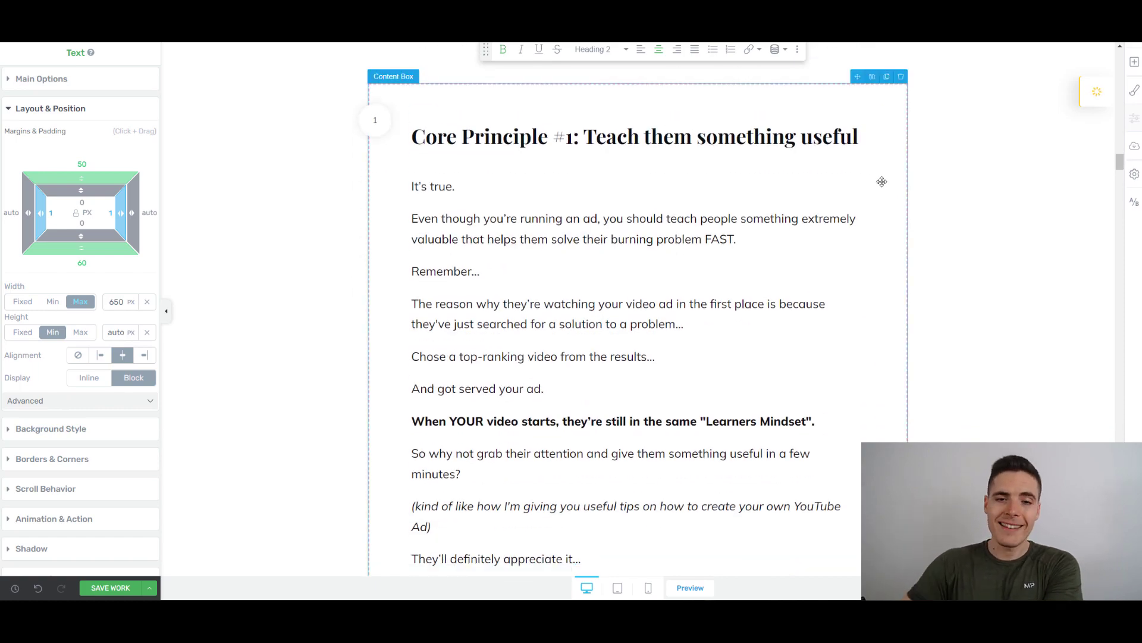
{"action": "scroll", "coordinate": [773, 191], "scroll_direction": "down", "scroll_amount": 3}
{"action": "scroll", "coordinate": [664, 201], "scroll_direction": "up", "scroll_amount": 3}
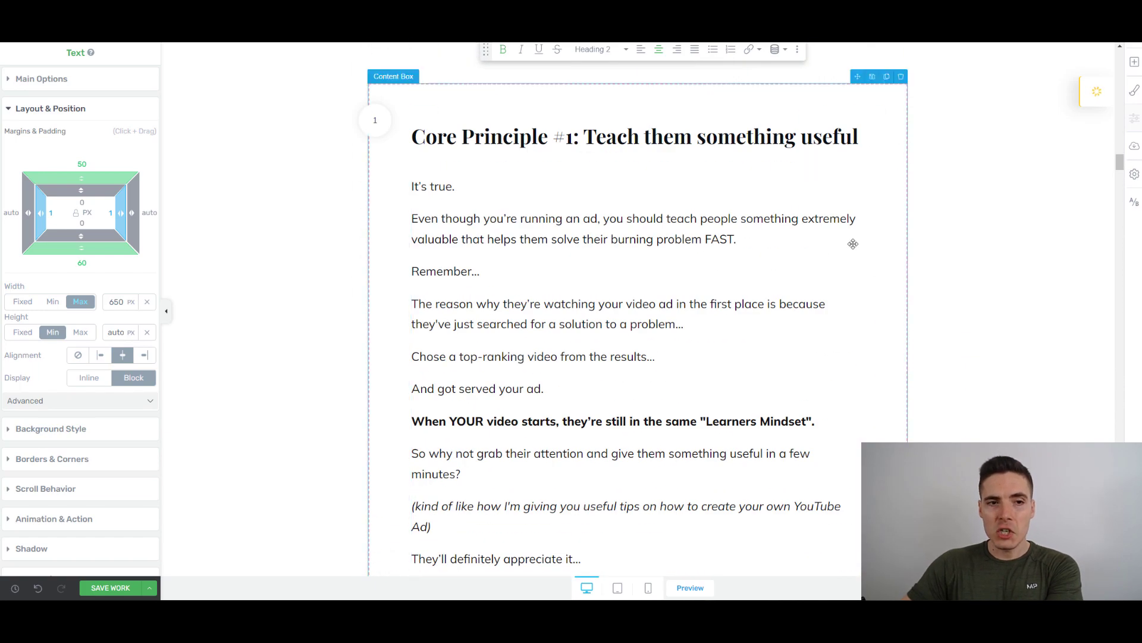
Review the Core Principle sections, the "Here in My Garage" image and the video examples through to the "Introducing…" line
{"action": "scroll", "coordinate": [729, 224], "scroll_direction": "down", "scroll_amount": 17}
{"action": "scroll", "coordinate": [707, 228], "scroll_direction": "down", "scroll_amount": 11}
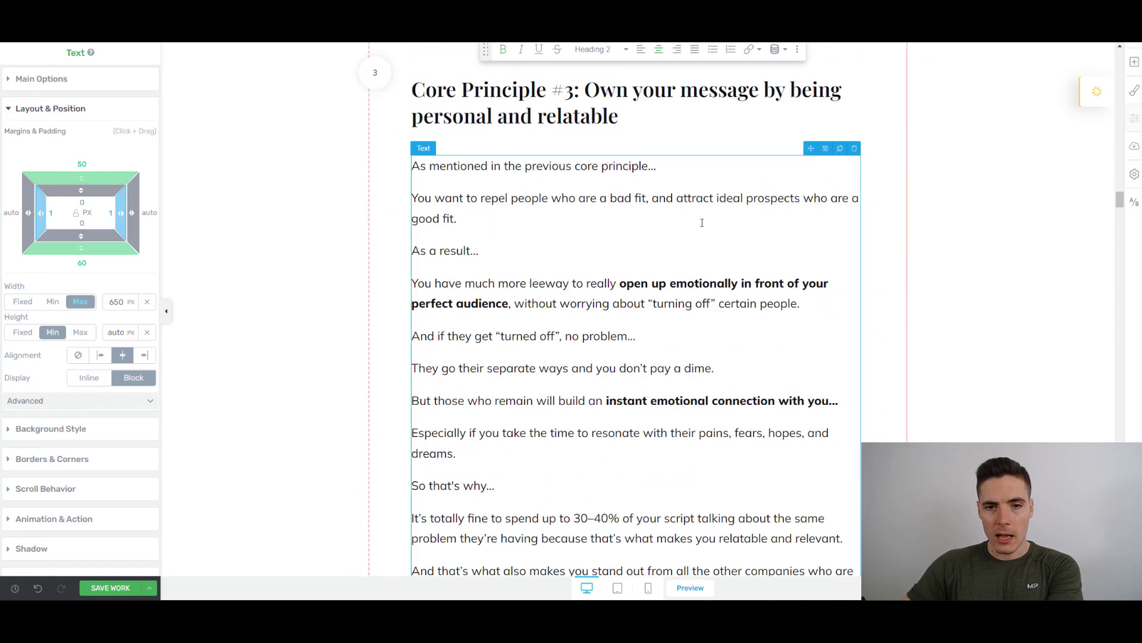
{"action": "scroll", "coordinate": [700, 219], "scroll_direction": "down", "scroll_amount": 8}
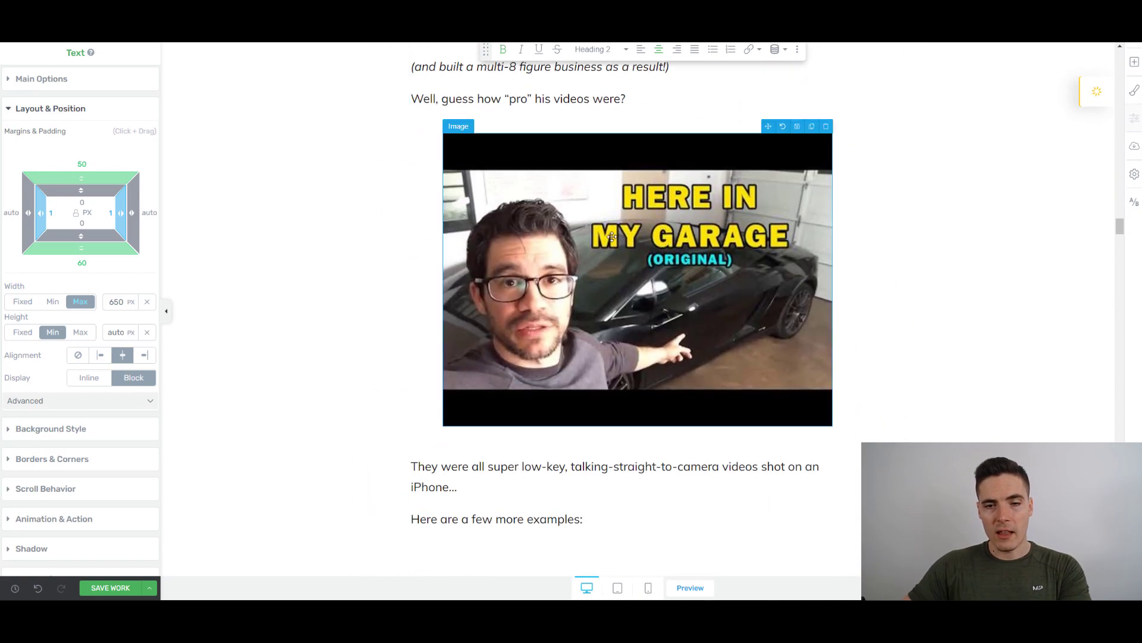
{"action": "scroll", "coordinate": [612, 236], "scroll_direction": "down", "scroll_amount": 6}
{"action": "scroll", "coordinate": [701, 276], "scroll_direction": "down", "scroll_amount": 12}
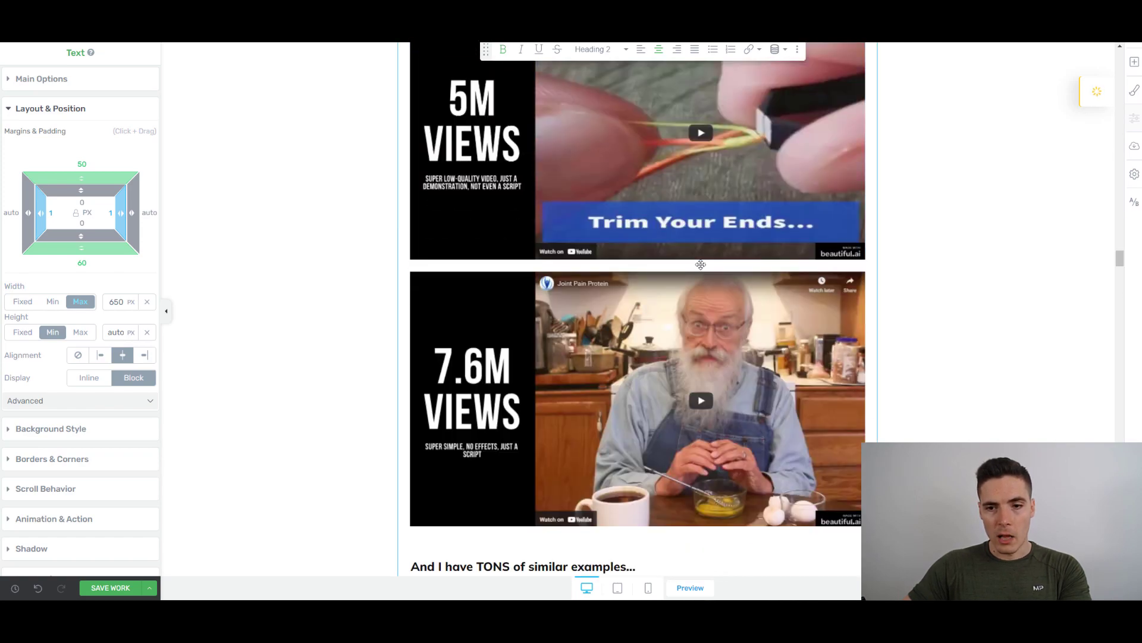
{"action": "scroll", "coordinate": [701, 271], "scroll_direction": "down", "scroll_amount": 19}
{"action": "scroll", "coordinate": [701, 264], "scroll_direction": "down", "scroll_amount": 10}
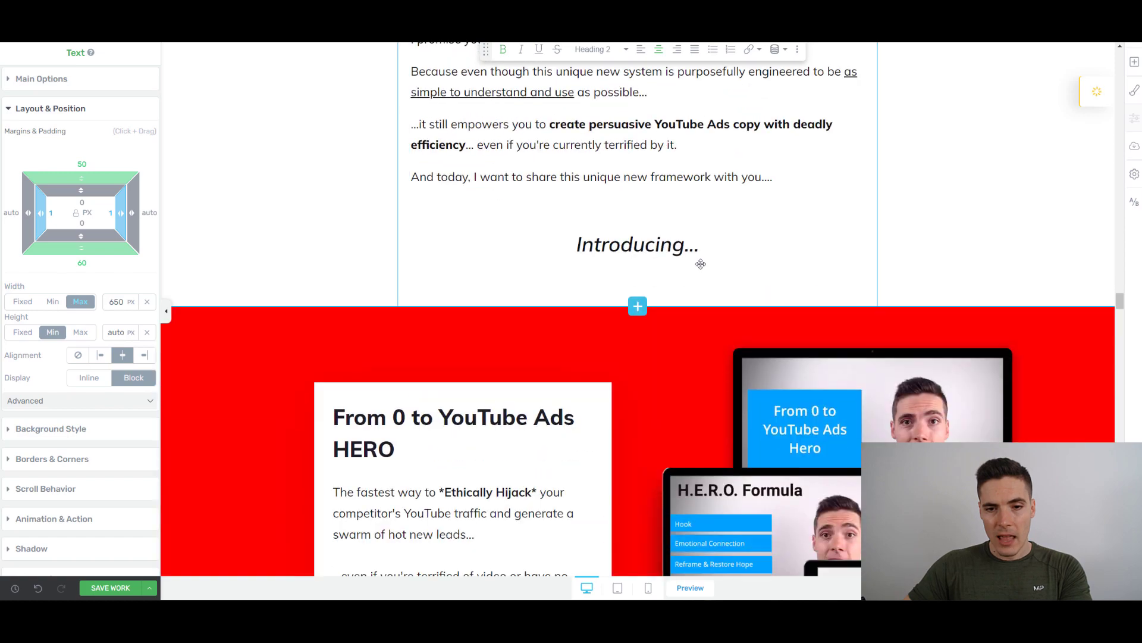
Examine the transition from the "Introducing…" line into the red "From 0 to YouTube Ads HERO" section, and select that background section
{"action": "scroll", "coordinate": [700, 262], "scroll_direction": "up", "scroll_amount": 3}
{"action": "scroll", "coordinate": [692, 145], "scroll_direction": "down", "scroll_amount": 2}
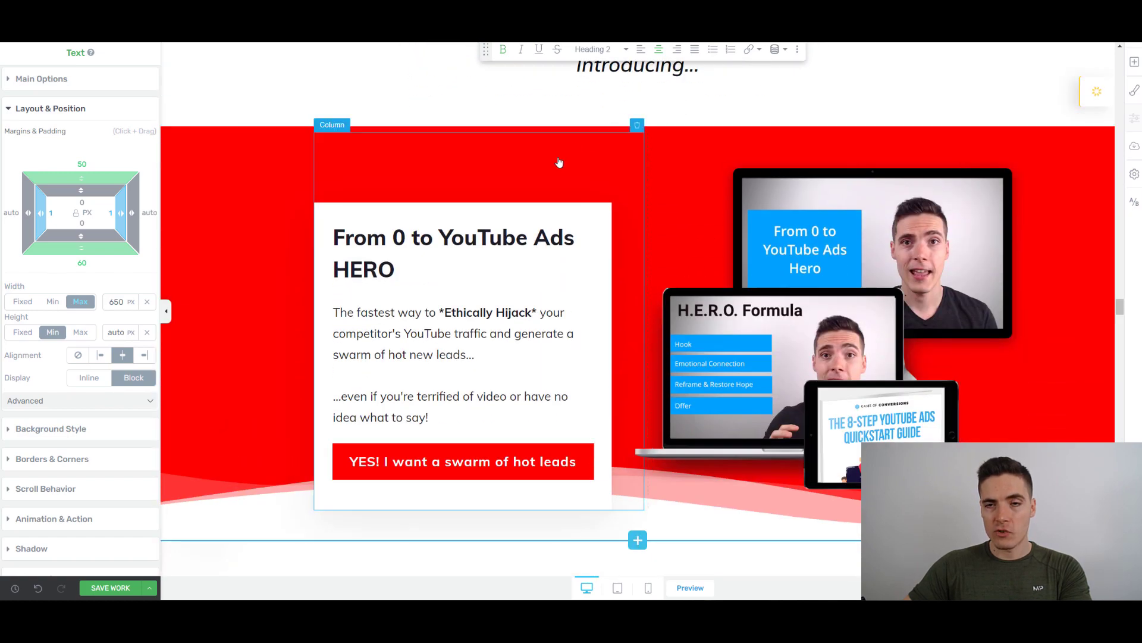
{"action": "scroll", "coordinate": [559, 160], "scroll_direction": "up", "scroll_amount": 1}
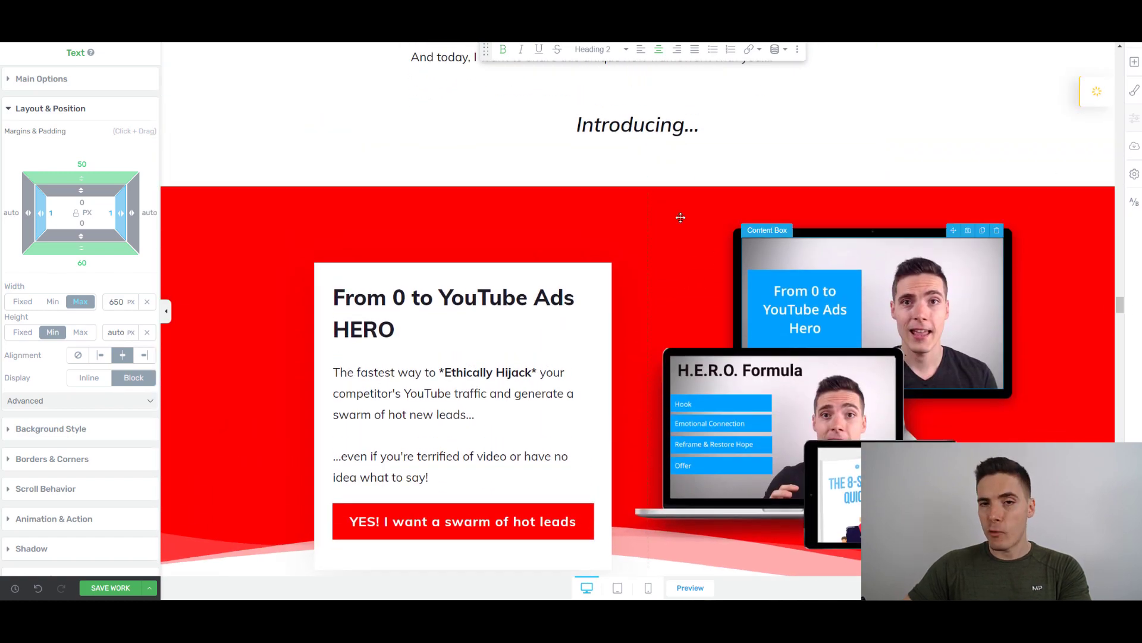
{"action": "scroll", "coordinate": [680, 217], "scroll_direction": "up", "scroll_amount": 3}
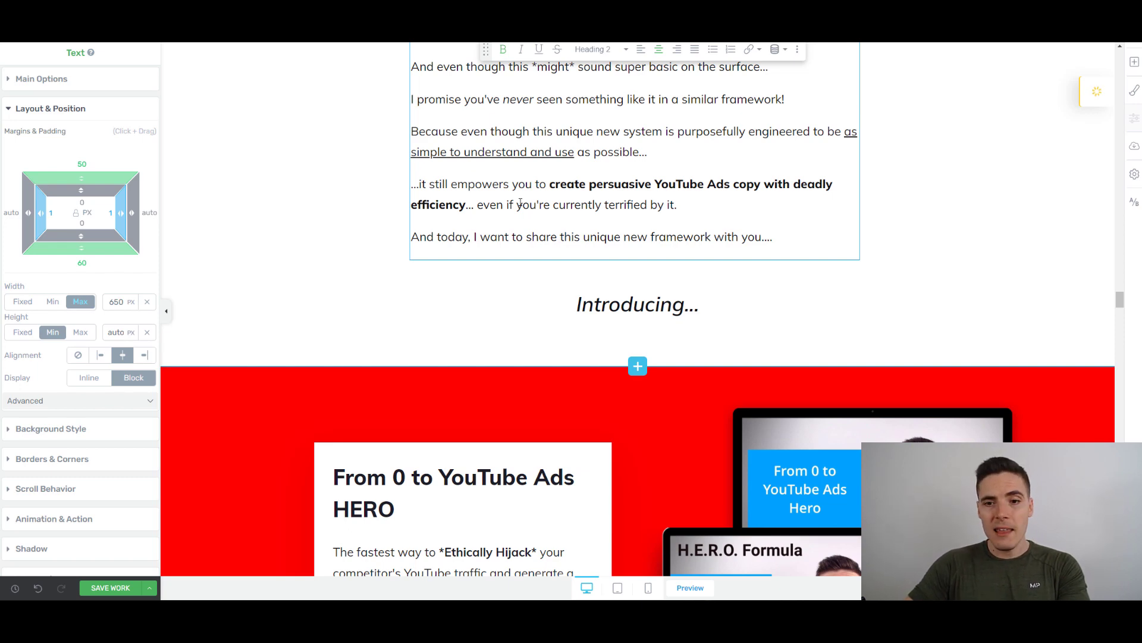
{"action": "scroll", "coordinate": [494, 195], "scroll_direction": "down", "scroll_amount": 3}
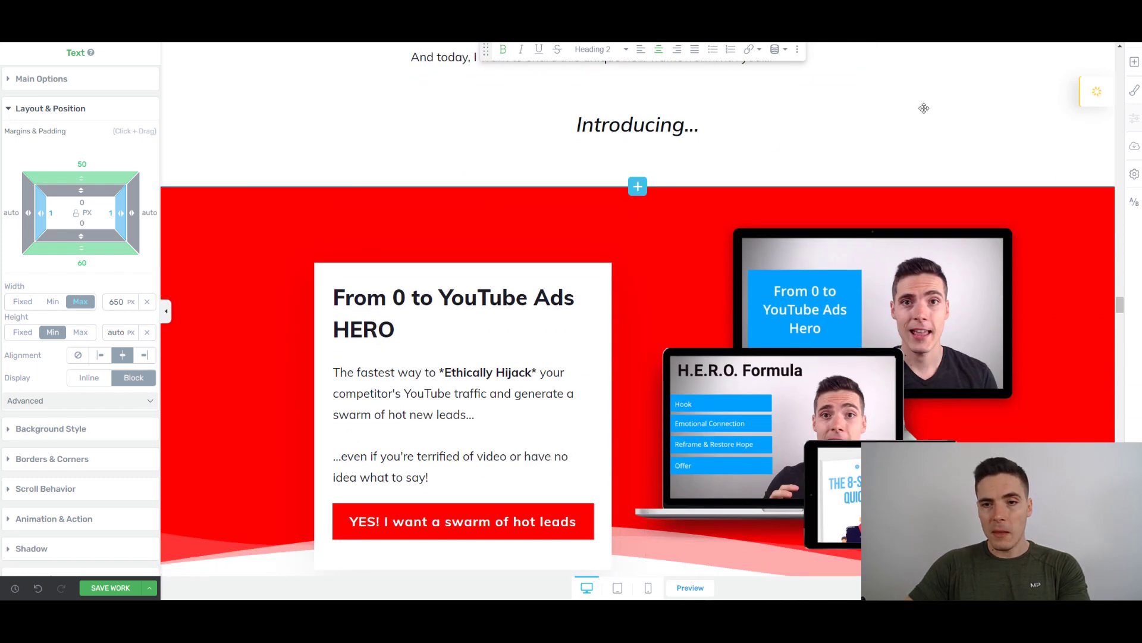
{"action": "left_click", "coordinate": [1045, 209]}
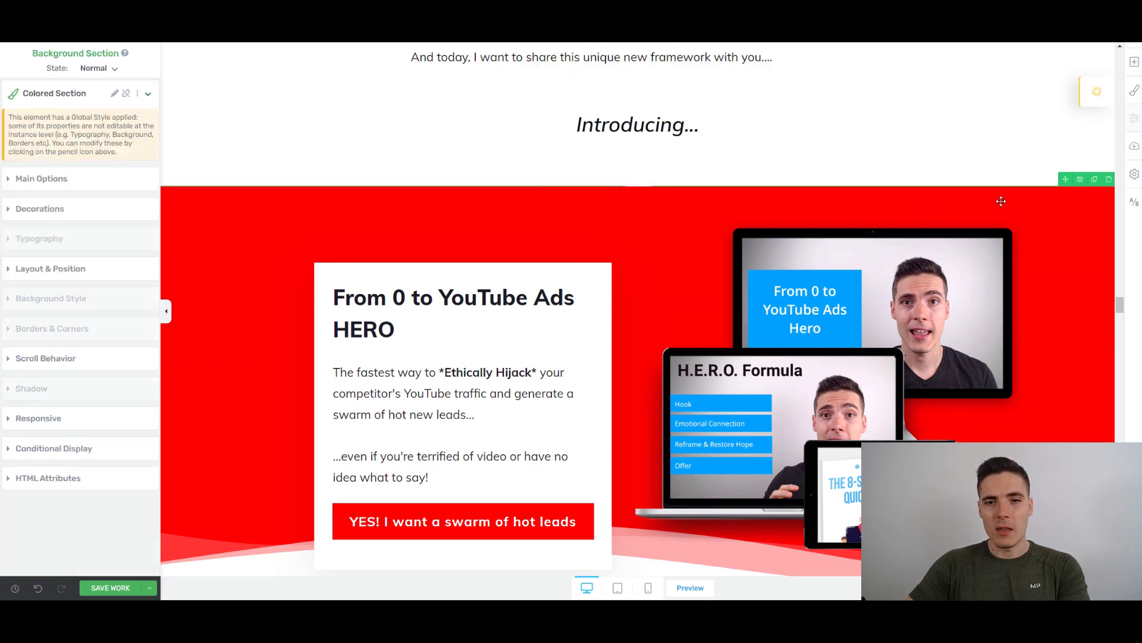
{"action": "scroll", "coordinate": [947, 158], "scroll_direction": "down", "scroll_amount": 2}
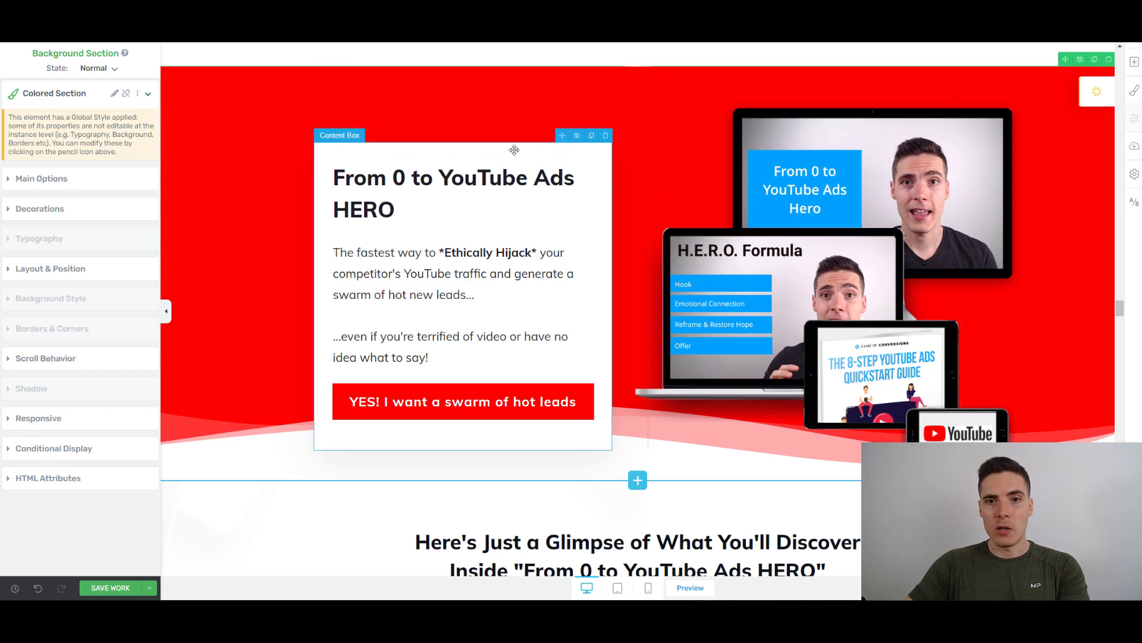
{"action": "scroll", "coordinate": [488, 225], "scroll_direction": "down", "scroll_amount": 3}
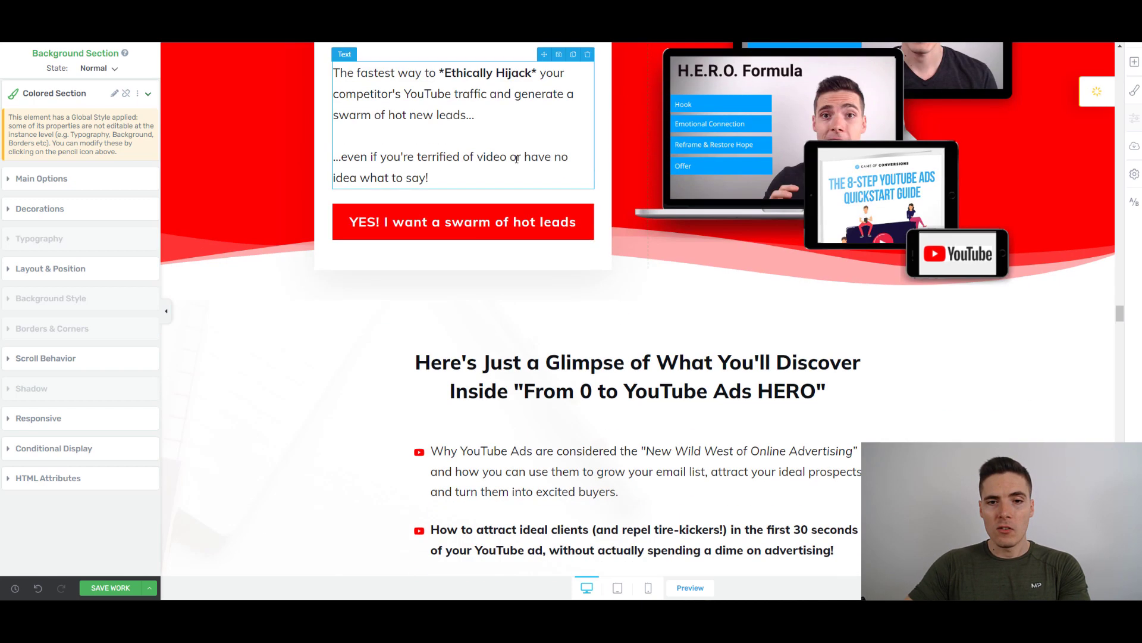
Select the "YES! I want a swarm of hot leads" button and examine its placement above the "Here's Just a Glimpse" heading
{"action": "left_click", "coordinate": [479, 209]}
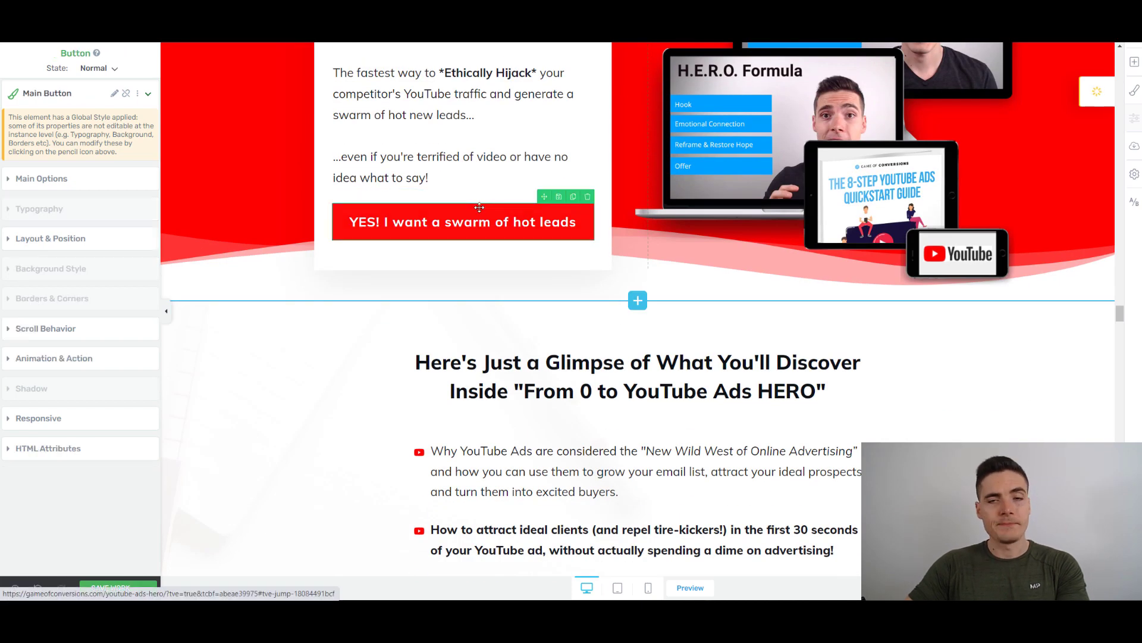
{"action": "scroll", "coordinate": [472, 206], "scroll_direction": "down", "scroll_amount": 2}
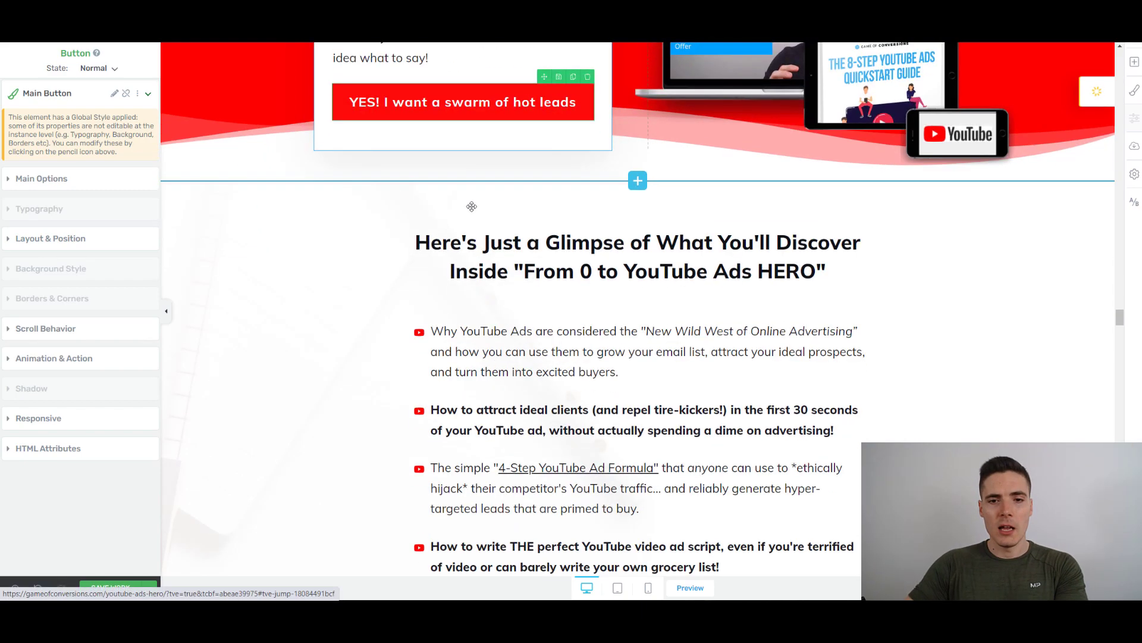
{"action": "scroll", "coordinate": [472, 206], "scroll_direction": "up", "scroll_amount": 2}
{"action": "scroll", "coordinate": [472, 205], "scroll_direction": "down", "scroll_amount": 4}
{"action": "scroll", "coordinate": [472, 205], "scroll_direction": "up", "scroll_amount": 8}
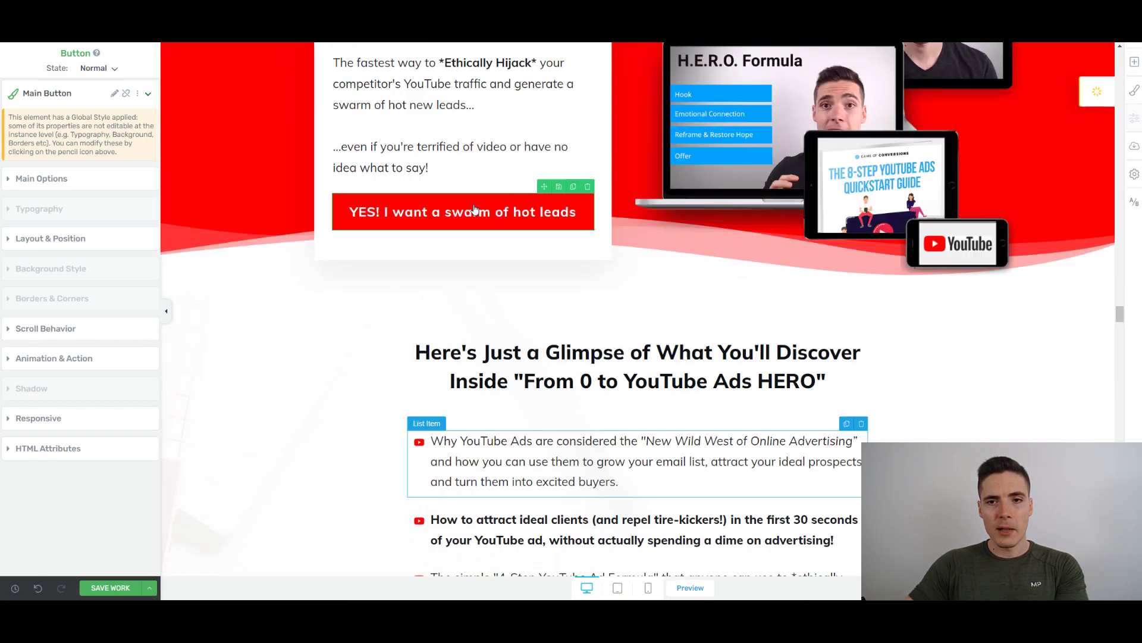
{"action": "scroll", "coordinate": [533, 230], "scroll_direction": "down", "scroll_amount": 5}
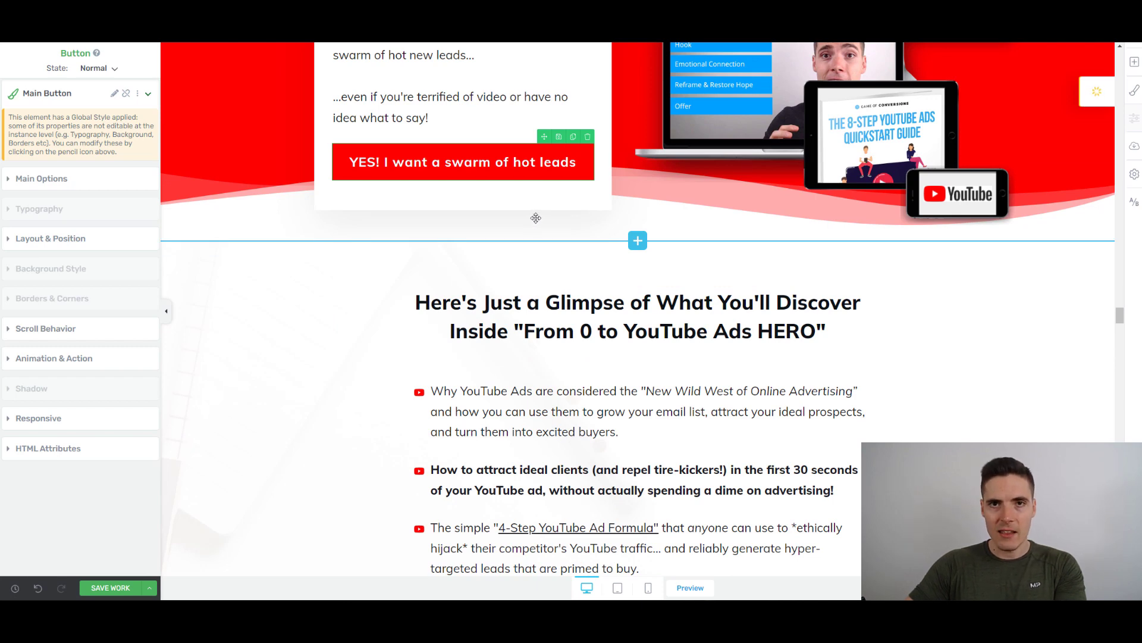
Examine the "Here's Just a Glimpse of What You'll Discover" bullet list and how it follows the red product section
{"action": "scroll", "coordinate": [539, 250], "scroll_direction": "down", "scroll_amount": 3}
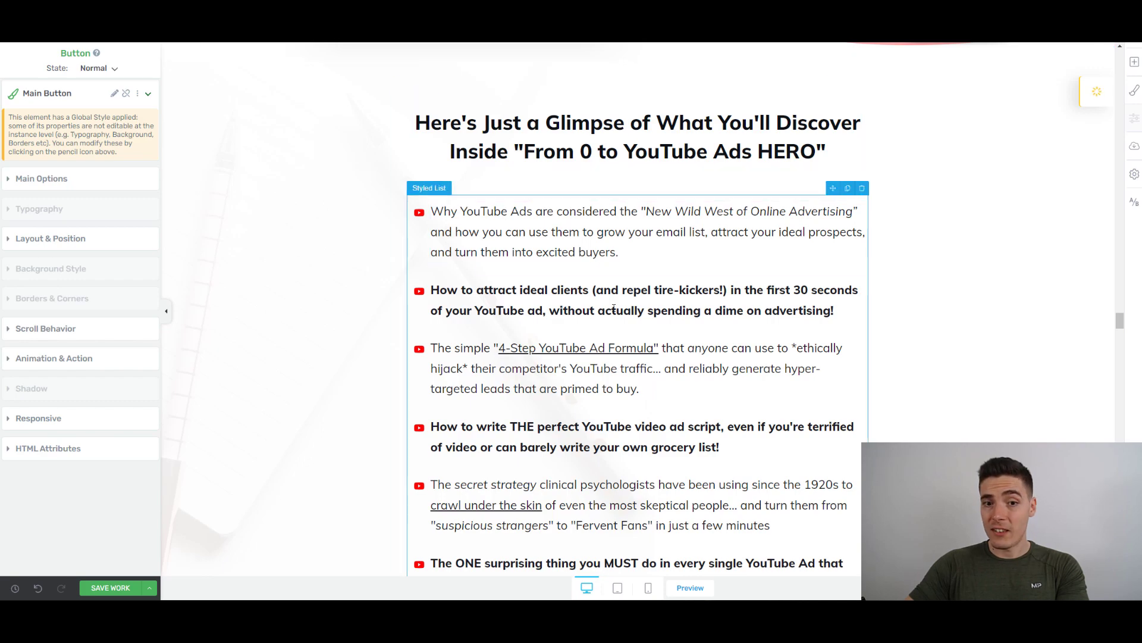
{"action": "scroll", "coordinate": [583, 215], "scroll_direction": "down", "scroll_amount": 3}
{"action": "scroll", "coordinate": [581, 197], "scroll_direction": "up", "scroll_amount": 3}
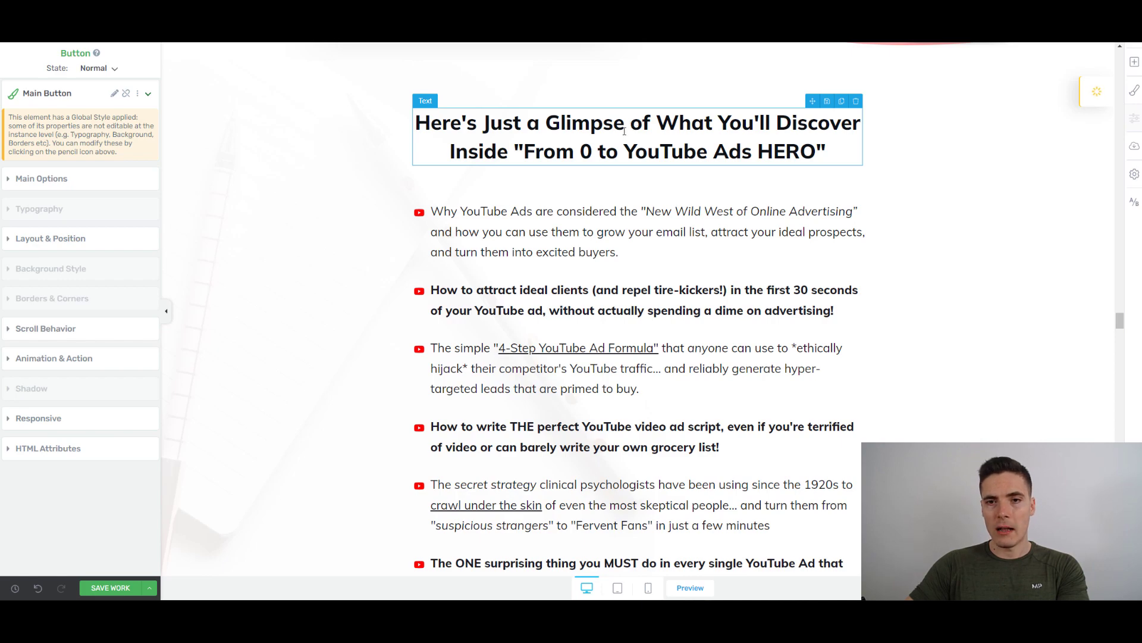
{"action": "scroll", "coordinate": [624, 131], "scroll_direction": "down", "scroll_amount": 7}
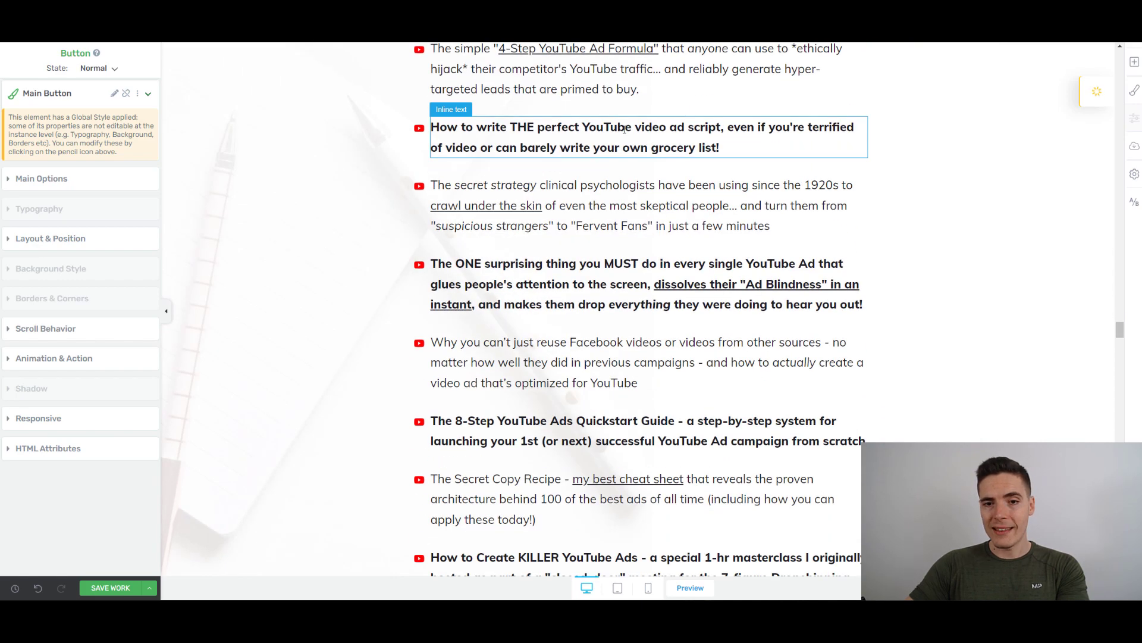
{"action": "scroll", "coordinate": [624, 129], "scroll_direction": "up", "scroll_amount": 7}
{"action": "scroll", "coordinate": [625, 129], "scroll_direction": "down", "scroll_amount": 4}
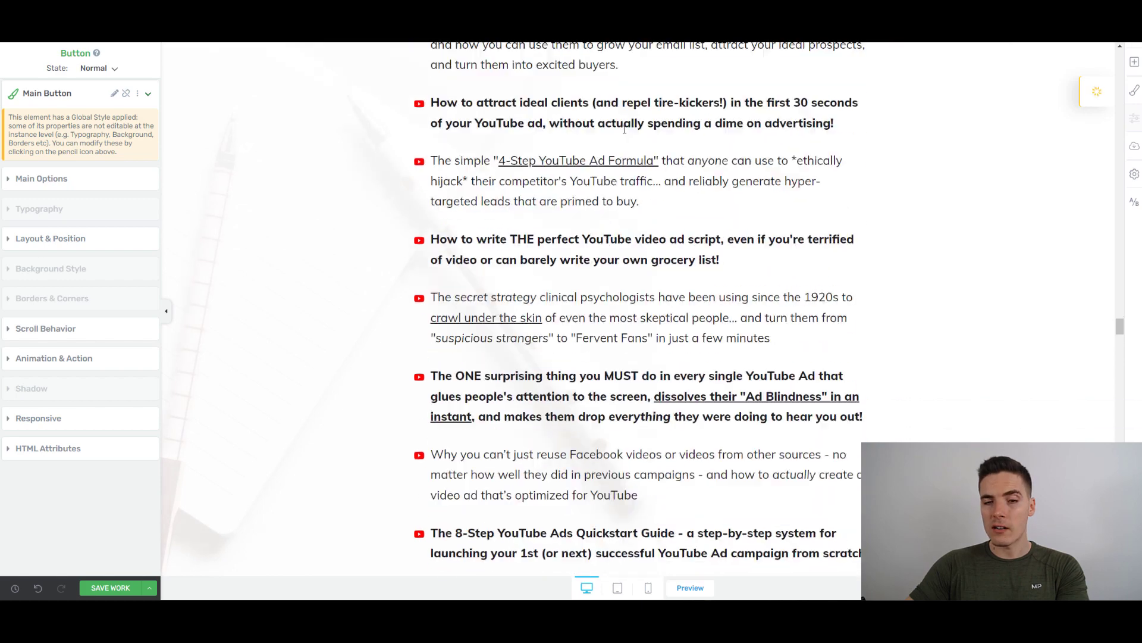
{"action": "scroll", "coordinate": [427, 229], "scroll_direction": "down", "scroll_amount": 1}
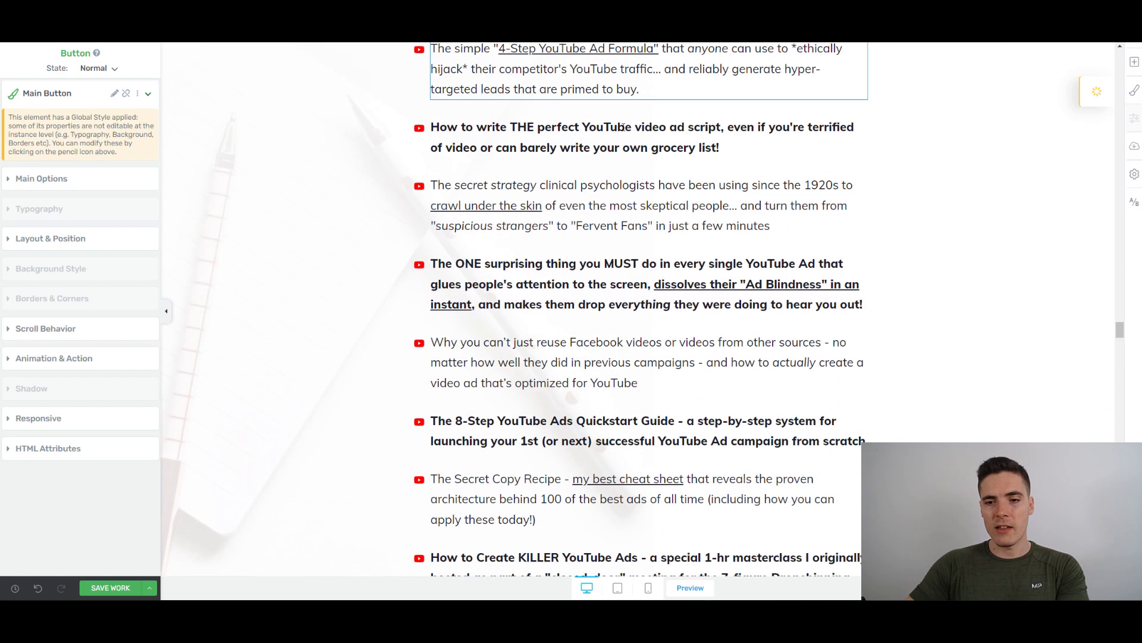
{"action": "scroll", "coordinate": [698, 113], "scroll_direction": "down", "scroll_amount": 6}
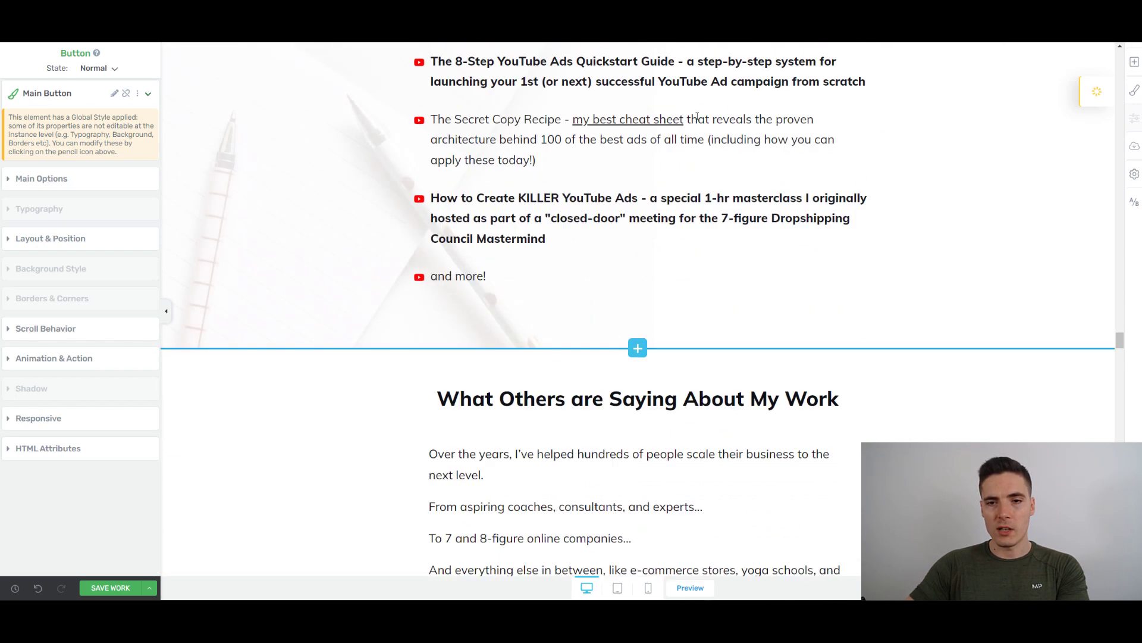
{"action": "scroll", "coordinate": [696, 115], "scroll_direction": "up", "scroll_amount": 6}
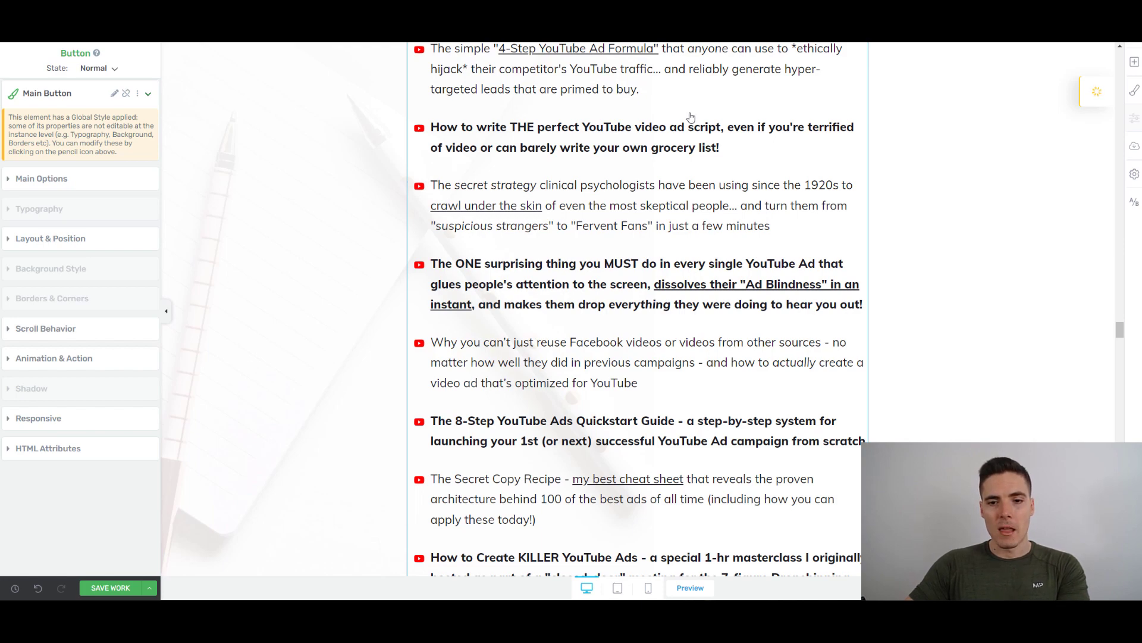
{"action": "scroll", "coordinate": [691, 116], "scroll_direction": "up", "scroll_amount": 8}
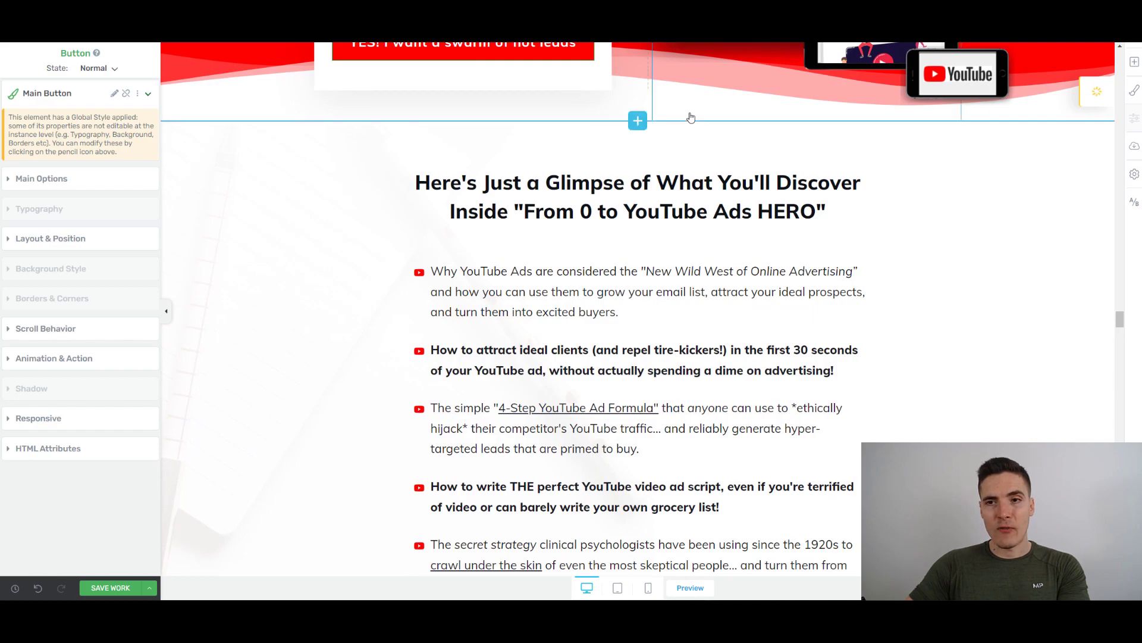
{"action": "scroll", "coordinate": [690, 112], "scroll_direction": "up", "scroll_amount": 2}
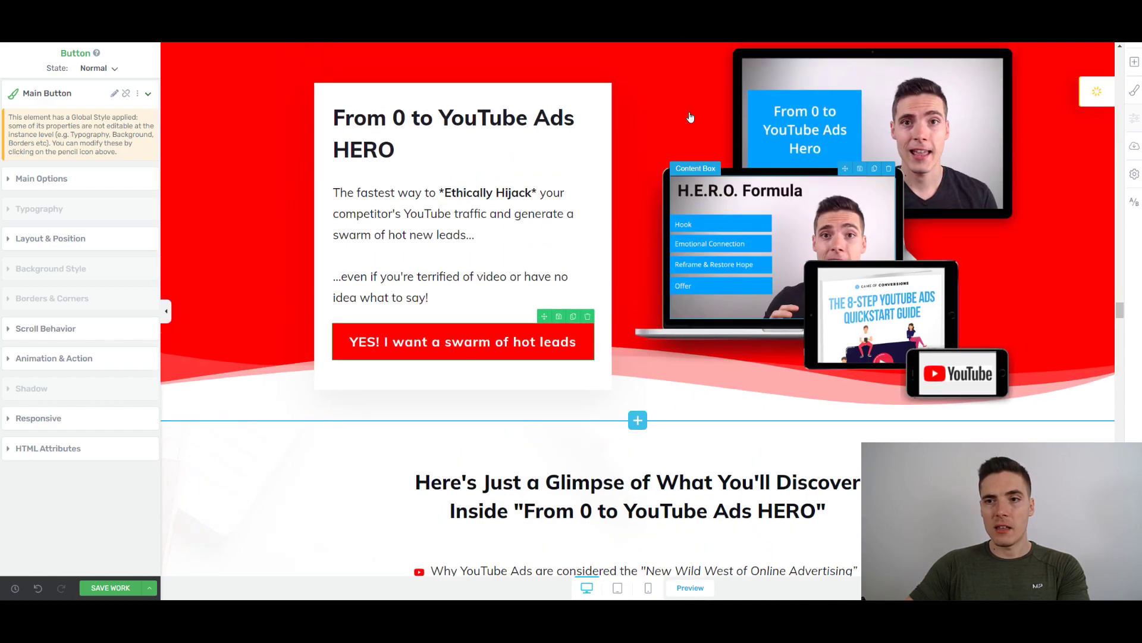
Review the end of the bullet list and the introductory copy under "What Others are Saying About My Work"
{"action": "scroll", "coordinate": [690, 113], "scroll_direction": "down", "scroll_amount": 15}
{"action": "scroll", "coordinate": [691, 116], "scroll_direction": "down", "scroll_amount": 4}
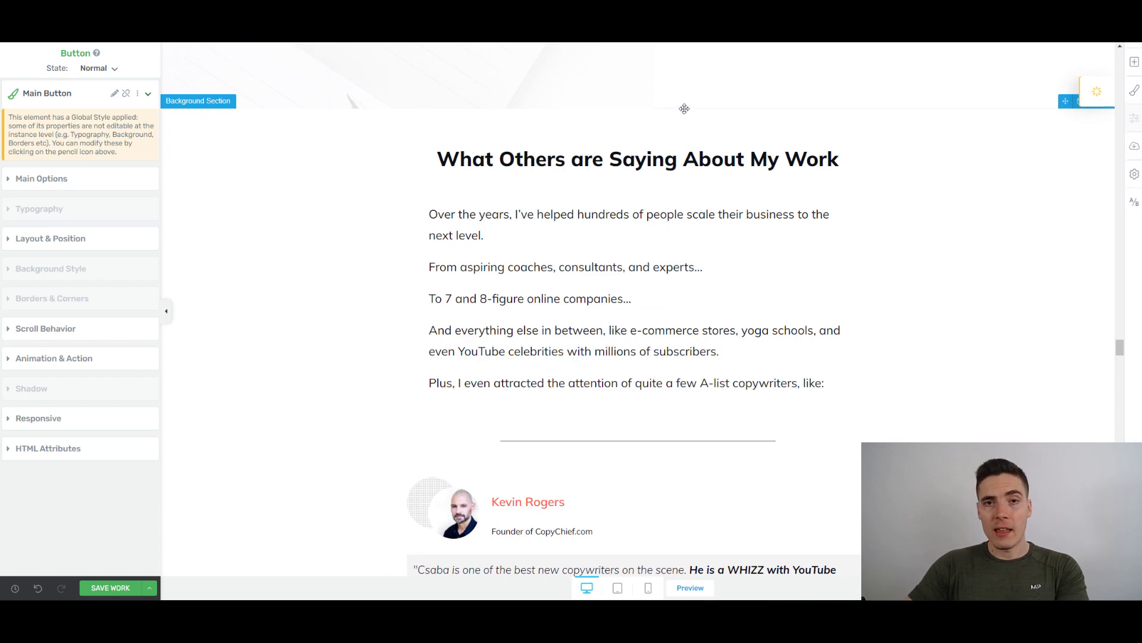
{"action": "scroll", "coordinate": [684, 109], "scroll_direction": "up", "scroll_amount": 2}
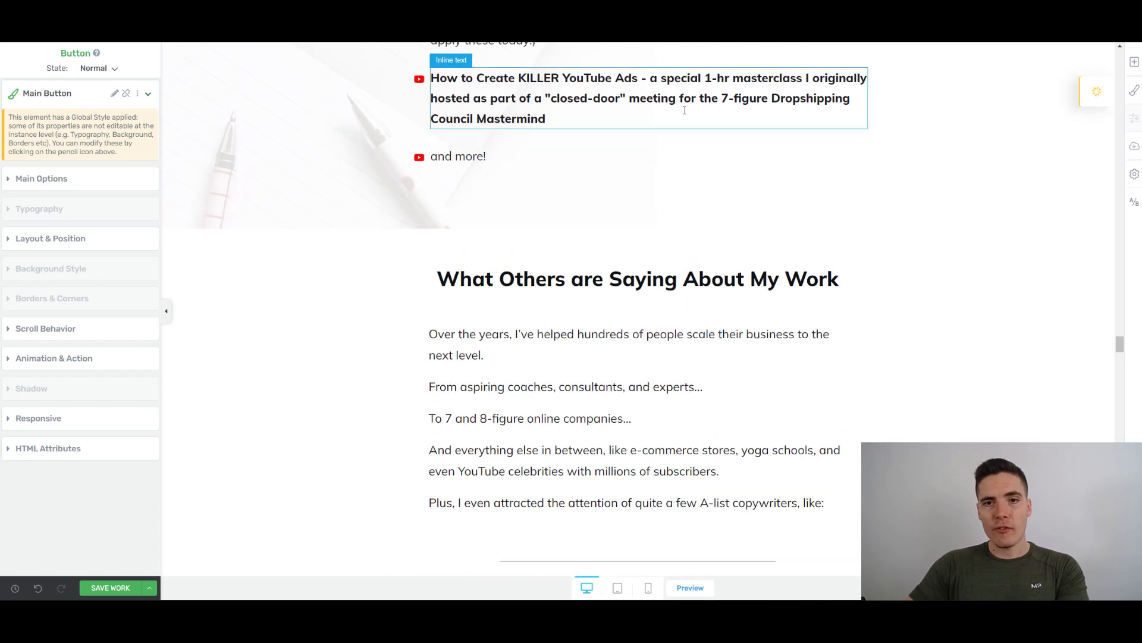
{"action": "scroll", "coordinate": [684, 109], "scroll_direction": "down", "scroll_amount": 2}
{"action": "scroll", "coordinate": [639, 171], "scroll_direction": "down", "scroll_amount": 3}
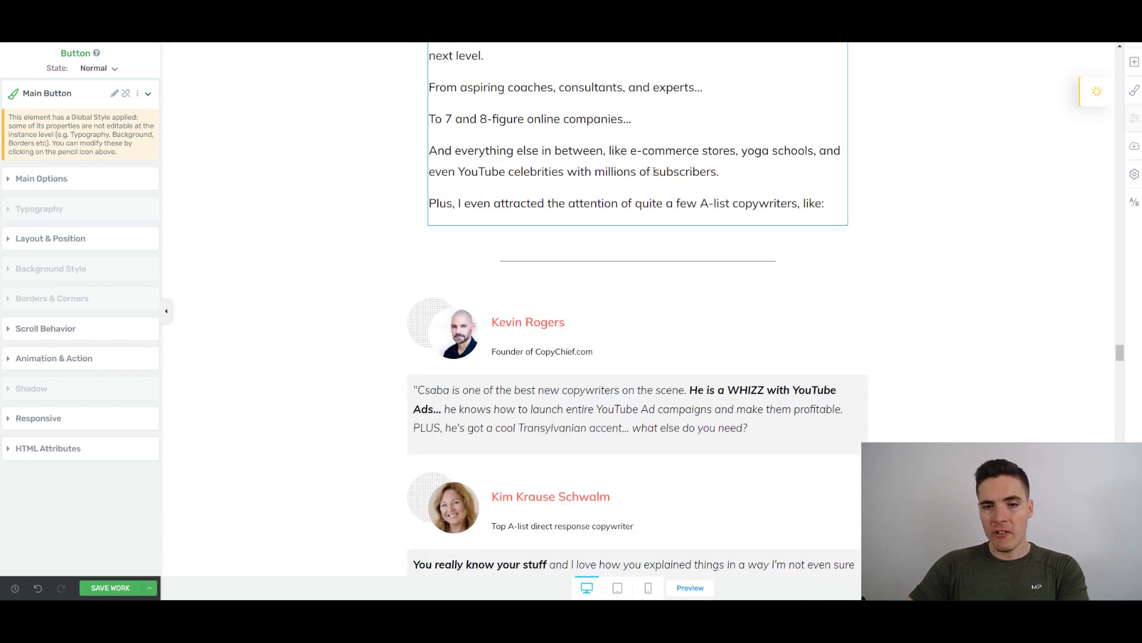
Examine the testimonial blocks for their photos, names, job titles and bolded quotes, from the copywriters to the company founders
{"action": "scroll", "coordinate": [846, 185], "scroll_direction": "down", "scroll_amount": 4}
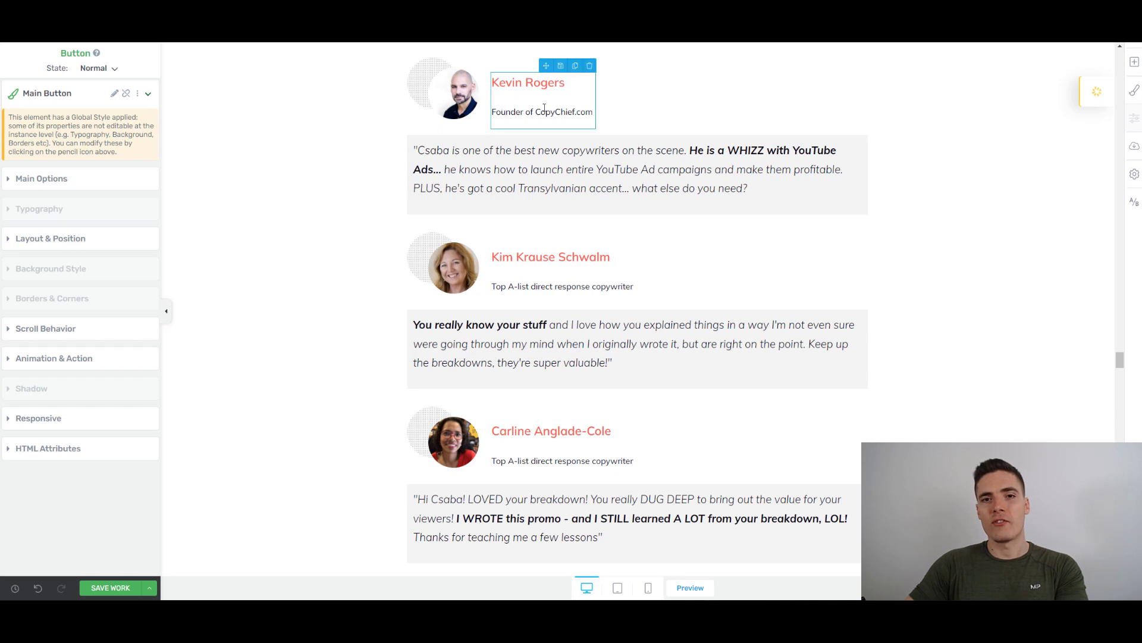
{"action": "scroll", "coordinate": [494, 137], "scroll_direction": "down", "scroll_amount": 2}
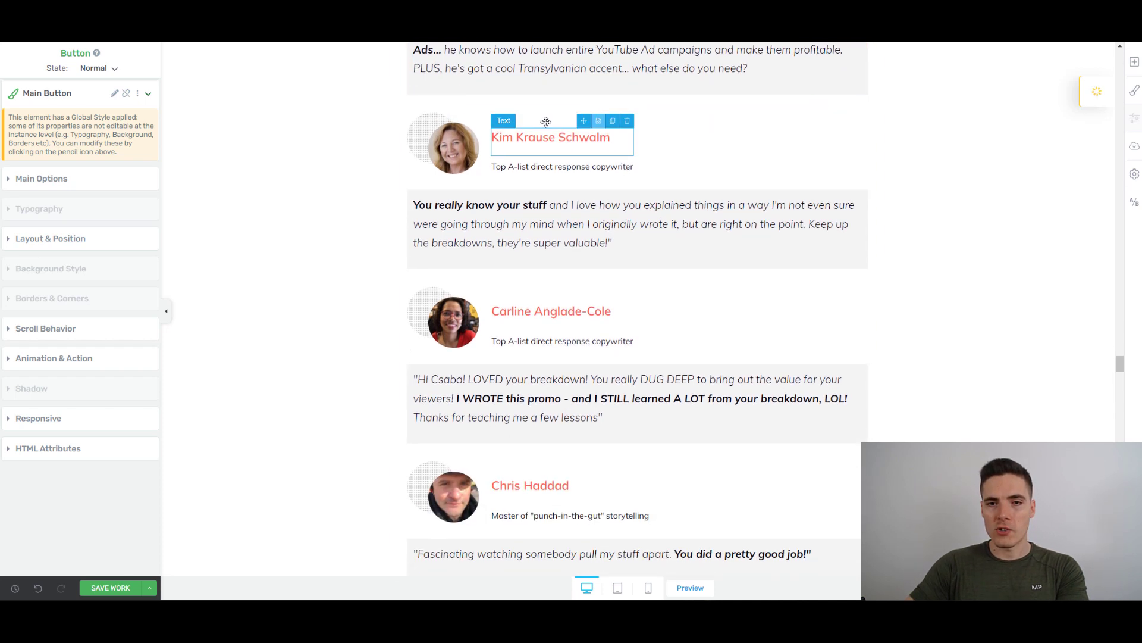
{"action": "scroll", "coordinate": [605, 305], "scroll_direction": "down", "scroll_amount": 7}
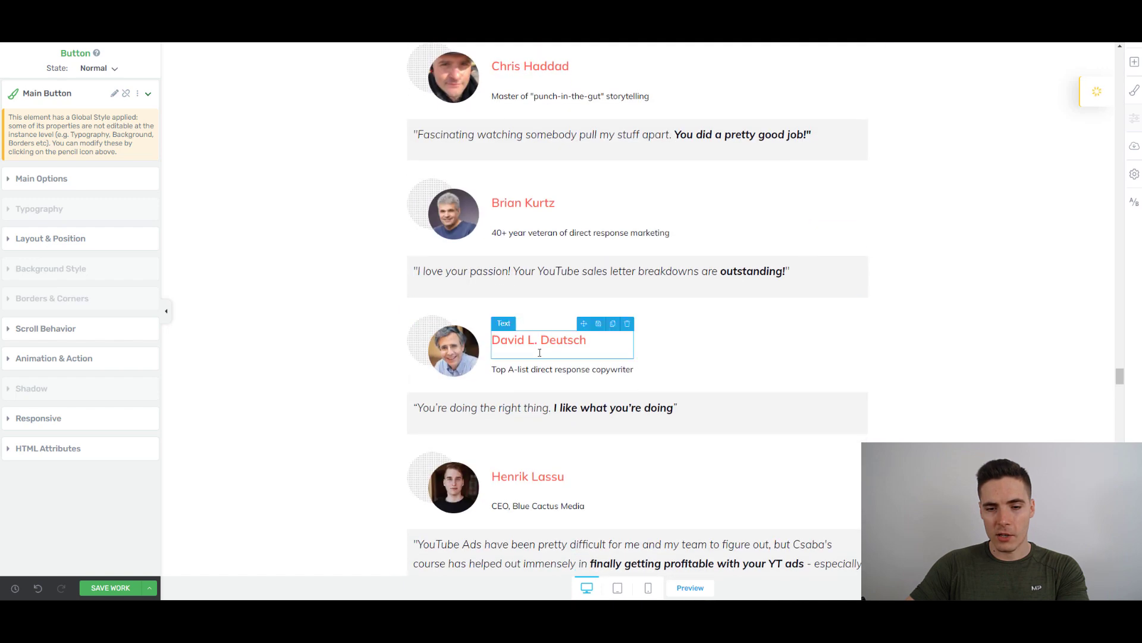
{"action": "scroll", "coordinate": [522, 285], "scroll_direction": "down", "scroll_amount": 4}
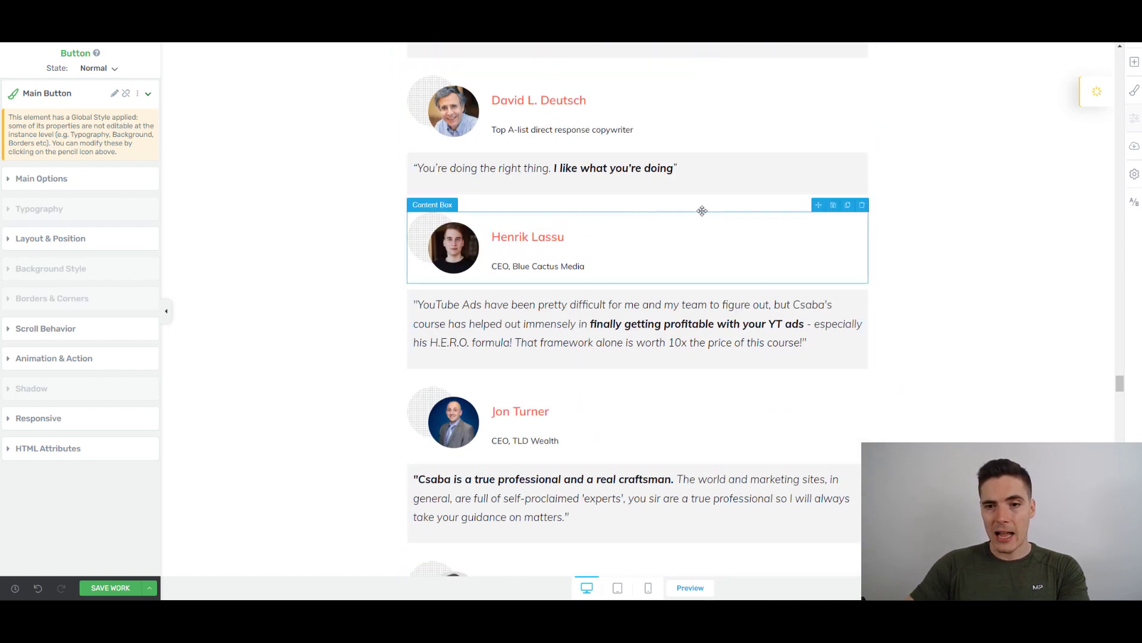
{"action": "scroll", "coordinate": [946, 204], "scroll_direction": "down", "scroll_amount": 3}
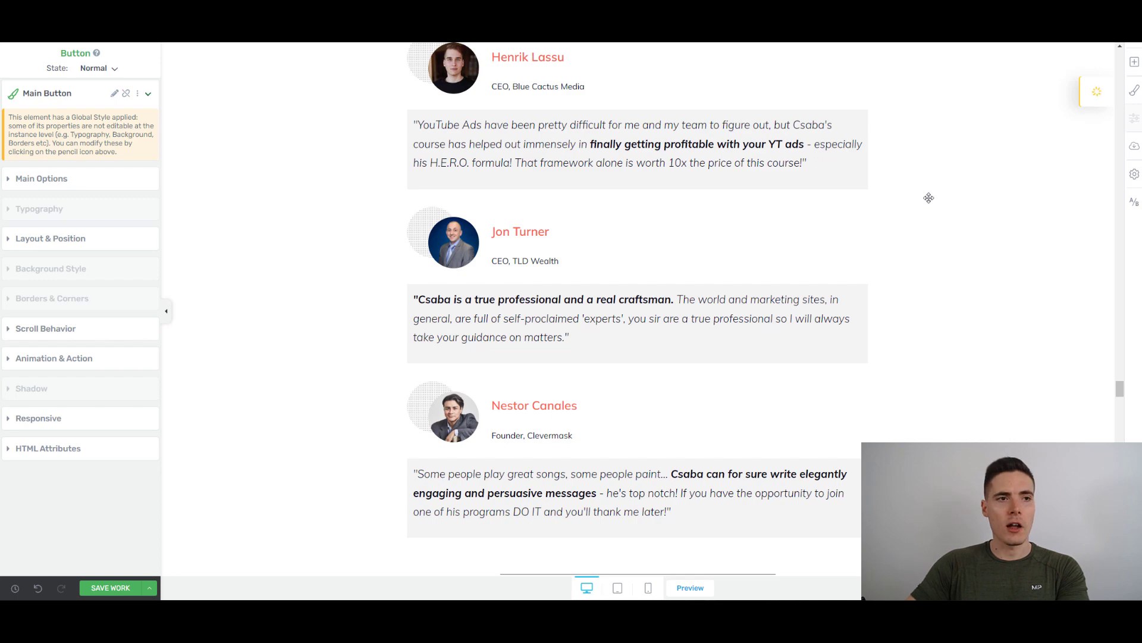
{"action": "scroll", "coordinate": [911, 197], "scroll_direction": "up", "scroll_amount": 1}
{"action": "scroll", "coordinate": [911, 197], "scroll_direction": "up", "scroll_amount": 3}
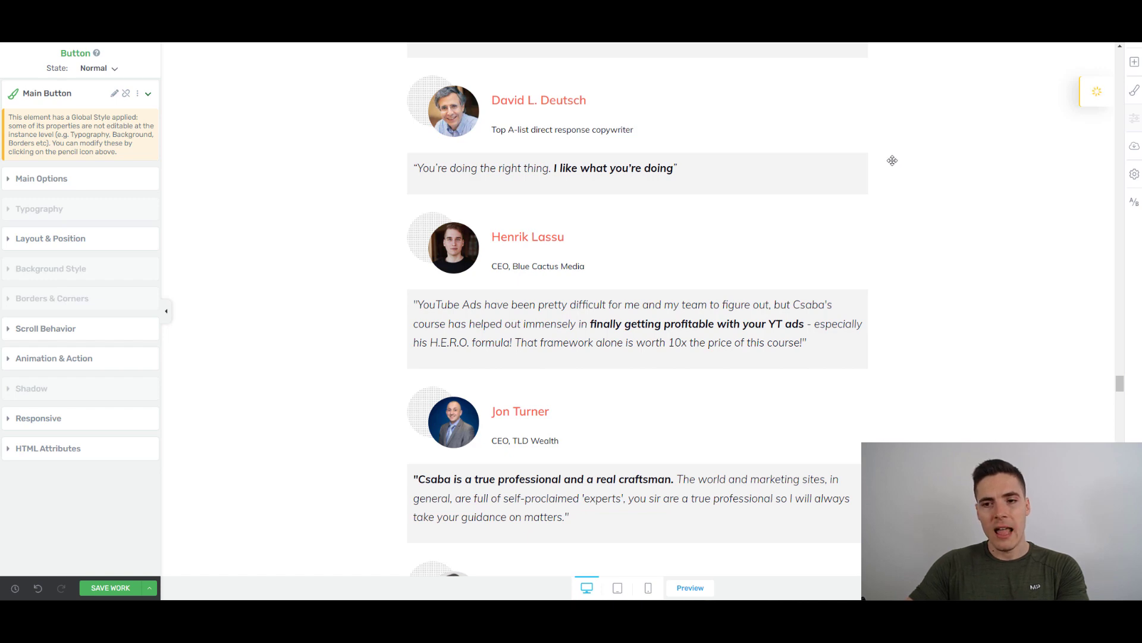
{"action": "scroll", "coordinate": [863, 167], "scroll_direction": "up", "scroll_amount": 2}
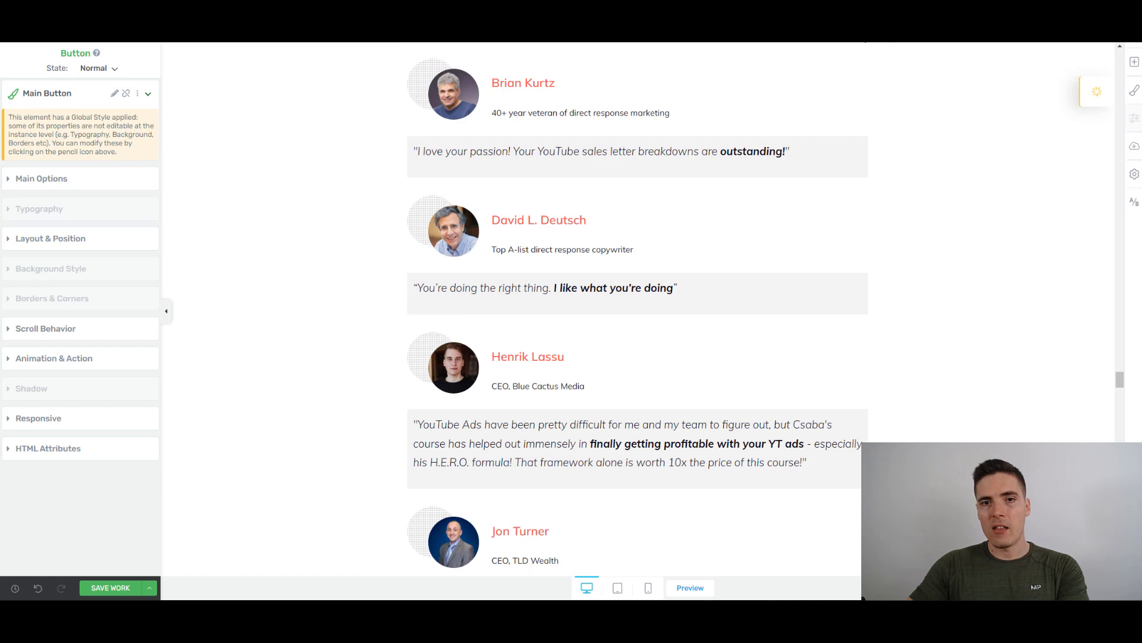
{"action": "scroll", "coordinate": [350, 176], "scroll_direction": "up", "scroll_amount": 6}
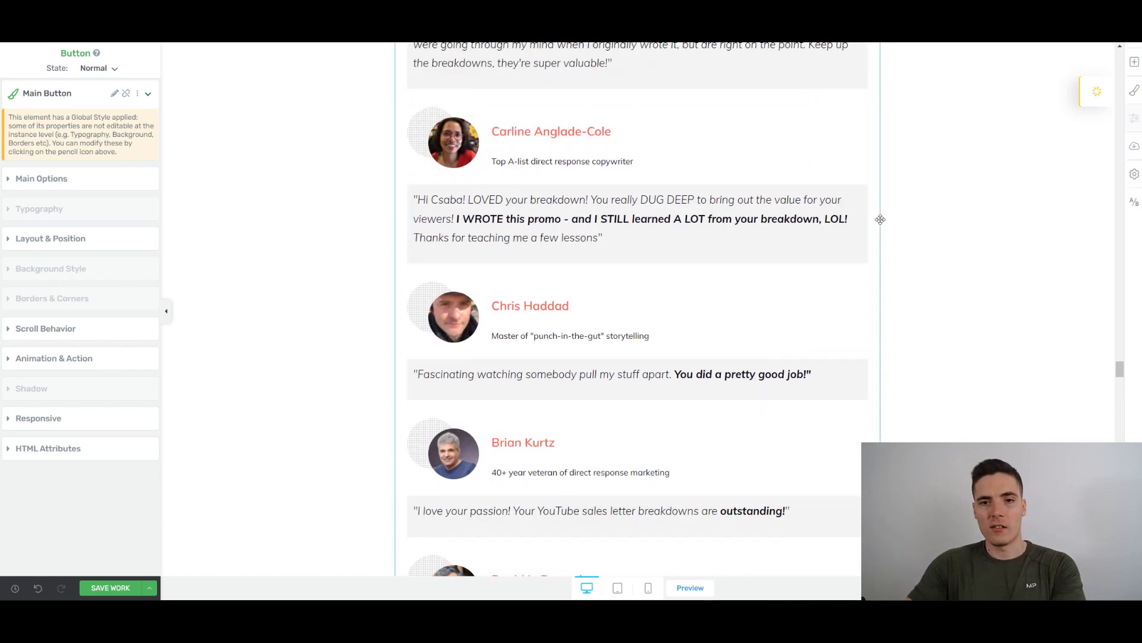
Review the copywriter testimonials again and select the name text in the "40+ year veteran of direct response marketing" testimonial
{"action": "scroll", "coordinate": [909, 194], "scroll_direction": "up", "scroll_amount": 6}
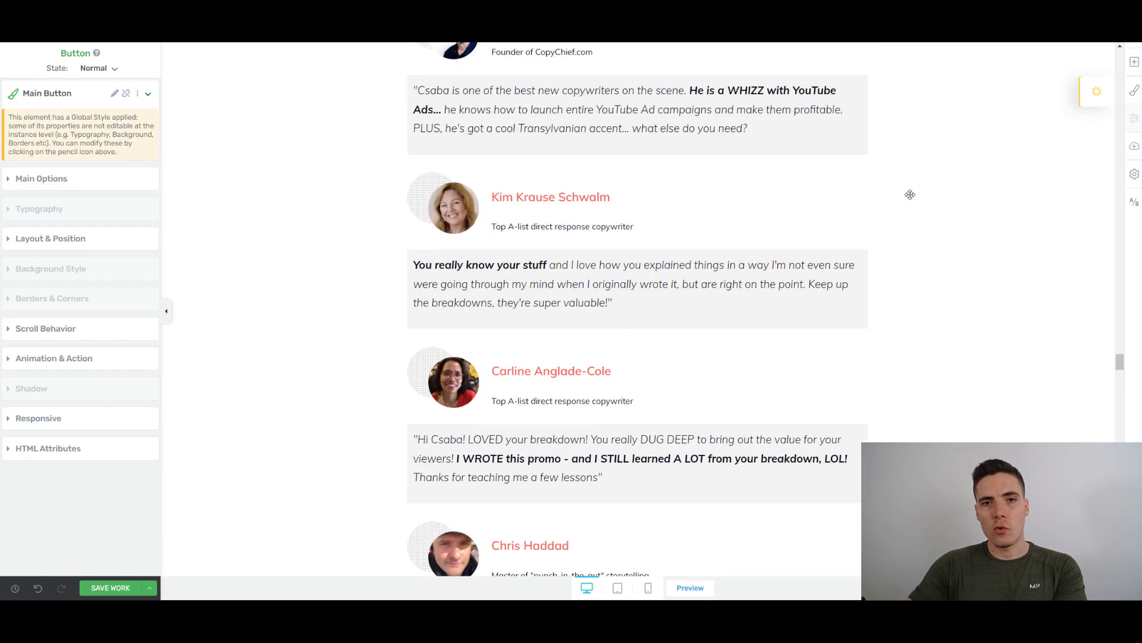
{"action": "scroll", "coordinate": [910, 194], "scroll_direction": "down", "scroll_amount": 2}
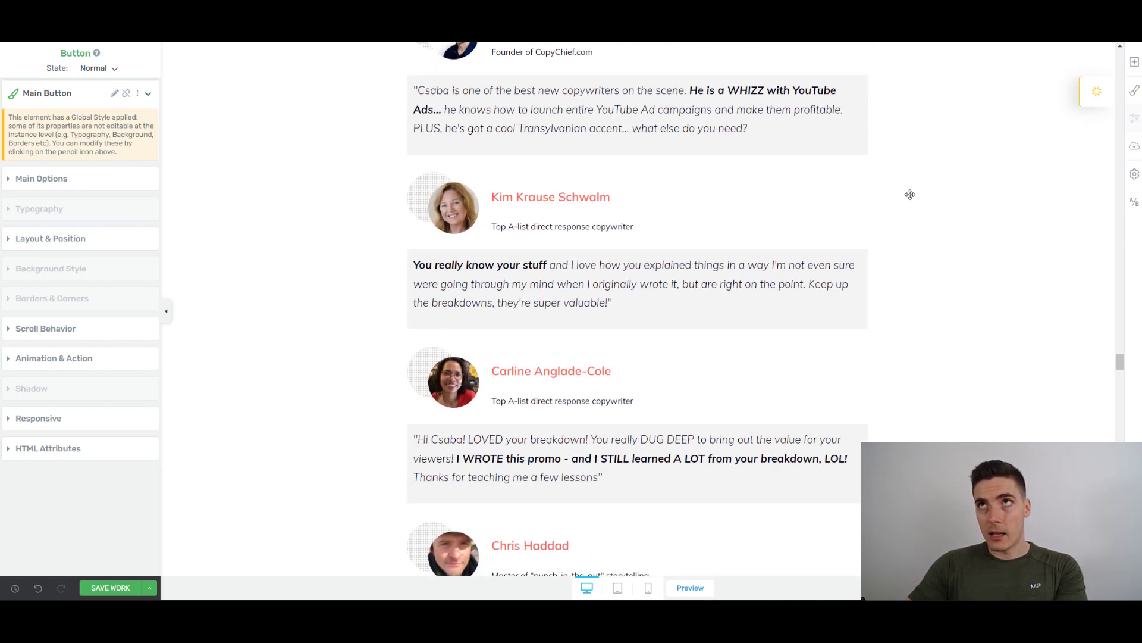
{"action": "scroll", "coordinate": [910, 195], "scroll_direction": "up", "scroll_amount": 2}
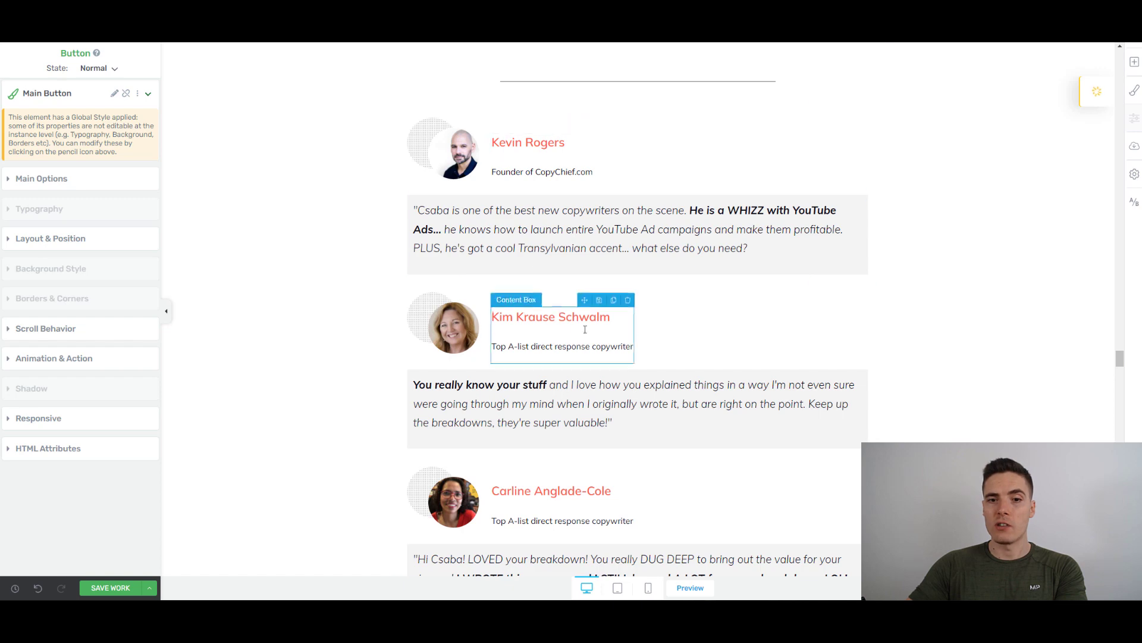
{"action": "scroll", "coordinate": [960, 186], "scroll_direction": "down", "scroll_amount": 3}
{"action": "scroll", "coordinate": [960, 186], "scroll_direction": "down", "scroll_amount": 7}
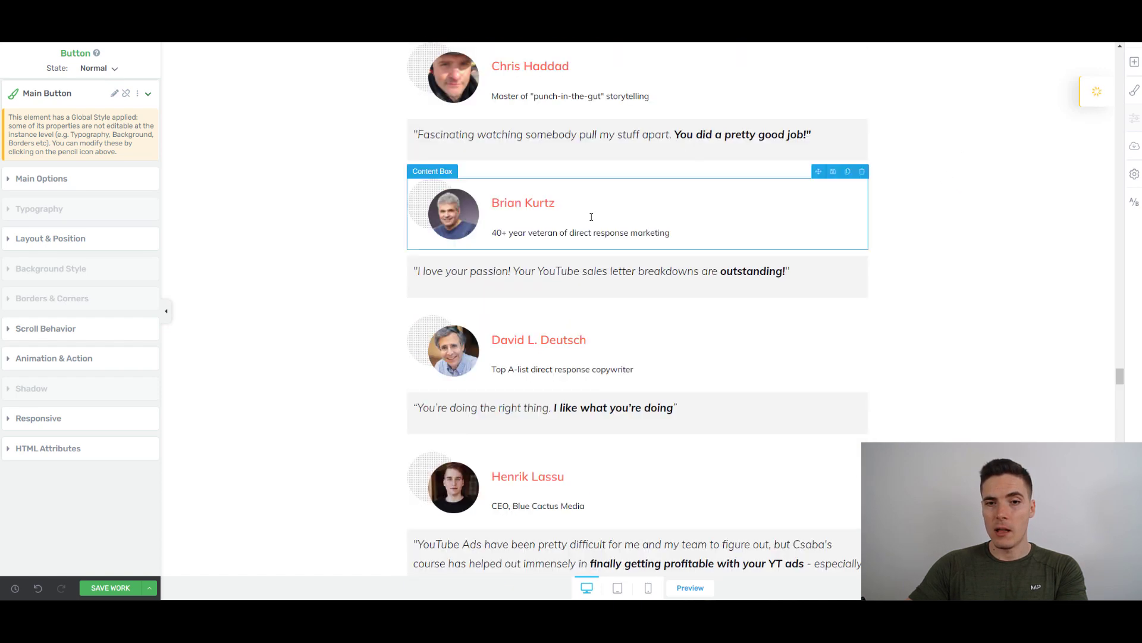
{"action": "left_click", "coordinate": [548, 212]}
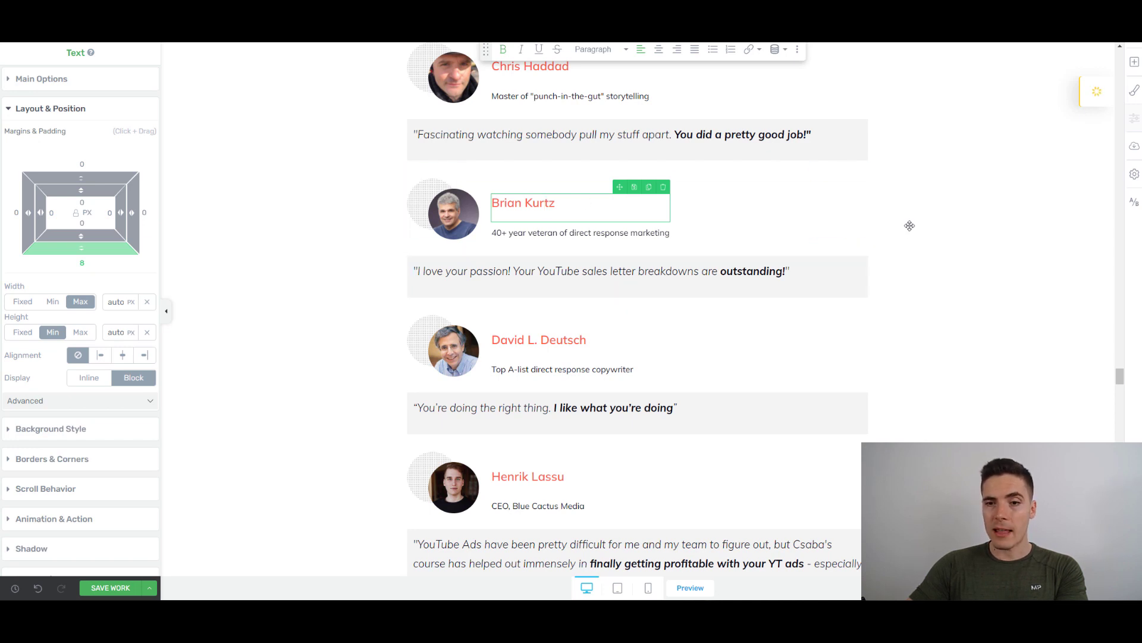
{"action": "left_click", "coordinate": [928, 208]}
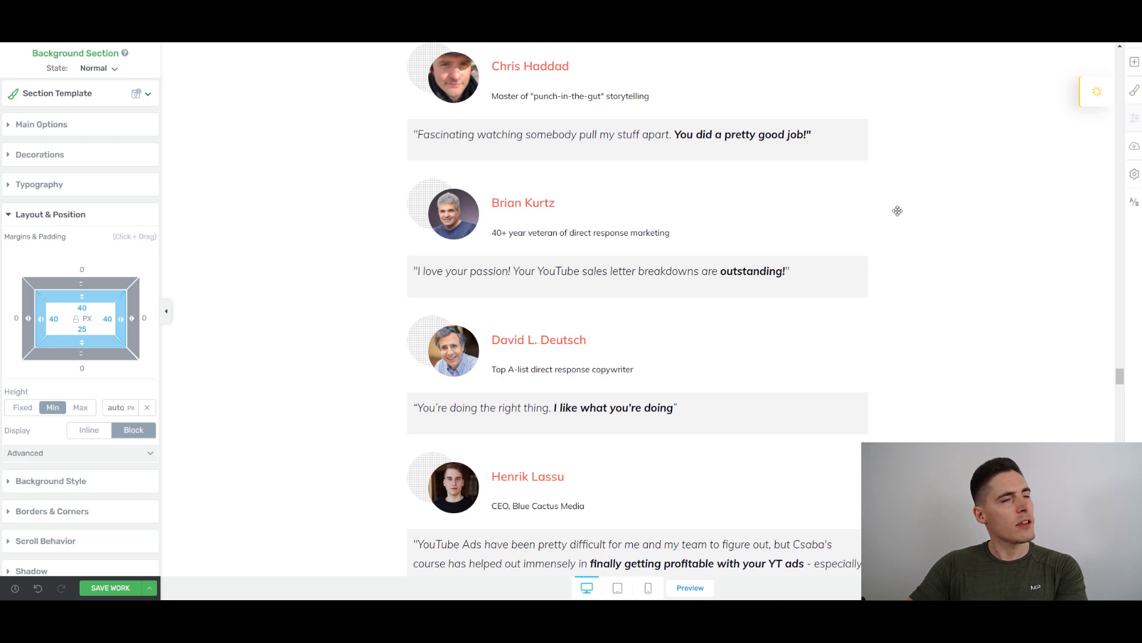
Review the remaining testimonials from the CEOs and founders, down to the divider above "An Offer You Can't Refuse"
{"action": "scroll", "coordinate": [885, 197], "scroll_direction": "down", "scroll_amount": 2}
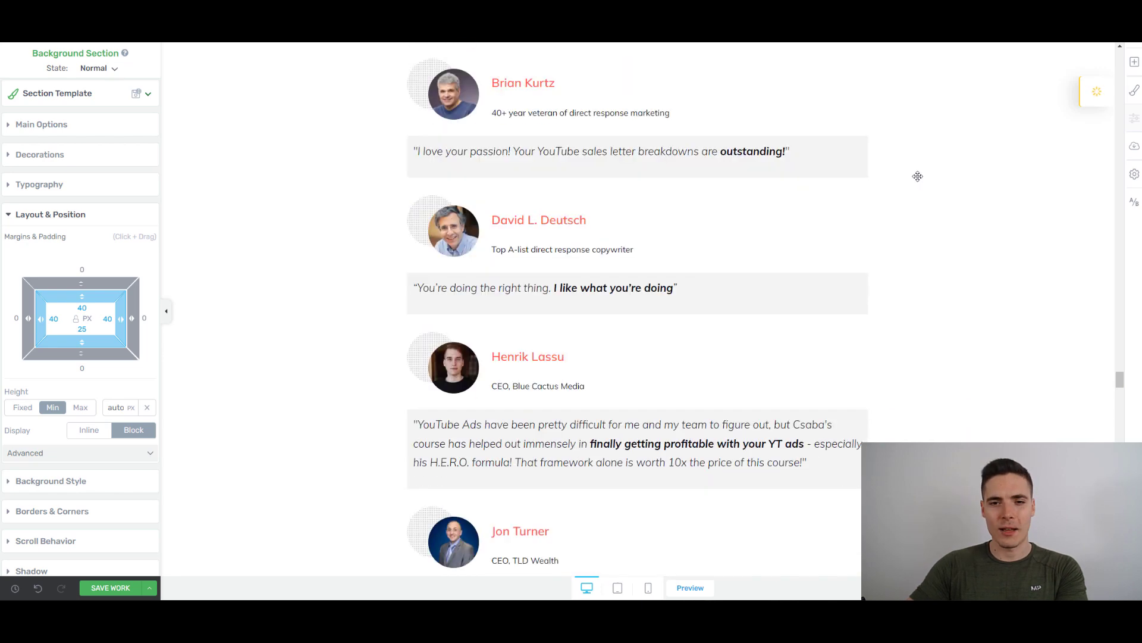
{"action": "scroll", "coordinate": [911, 165], "scroll_direction": "down", "scroll_amount": 6}
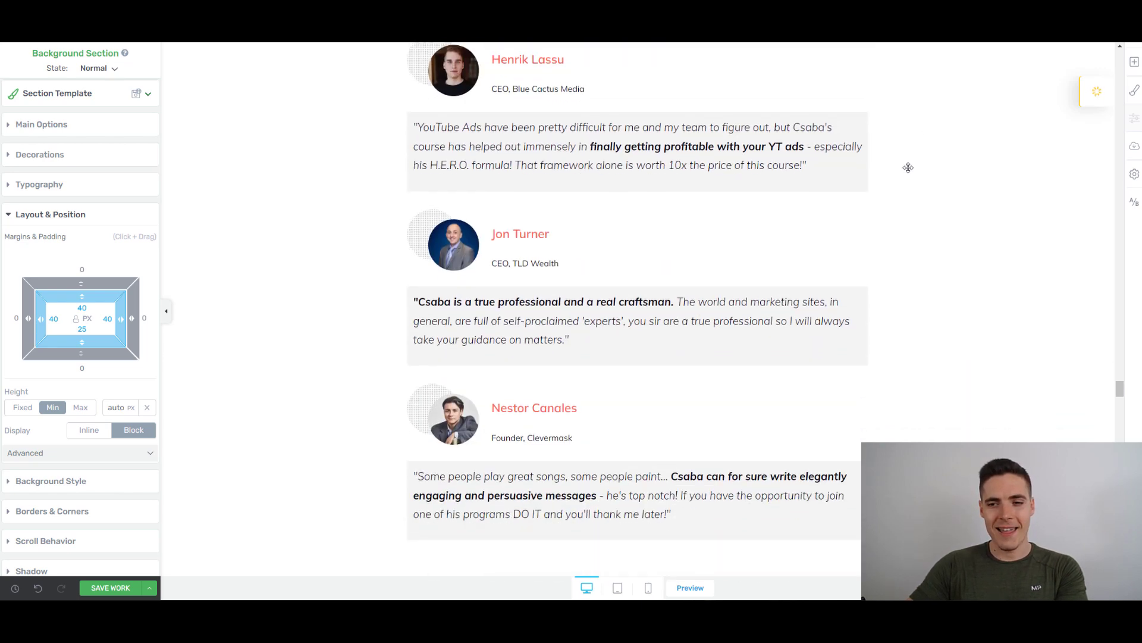
{"action": "scroll", "coordinate": [908, 162], "scroll_direction": "down", "scroll_amount": 3}
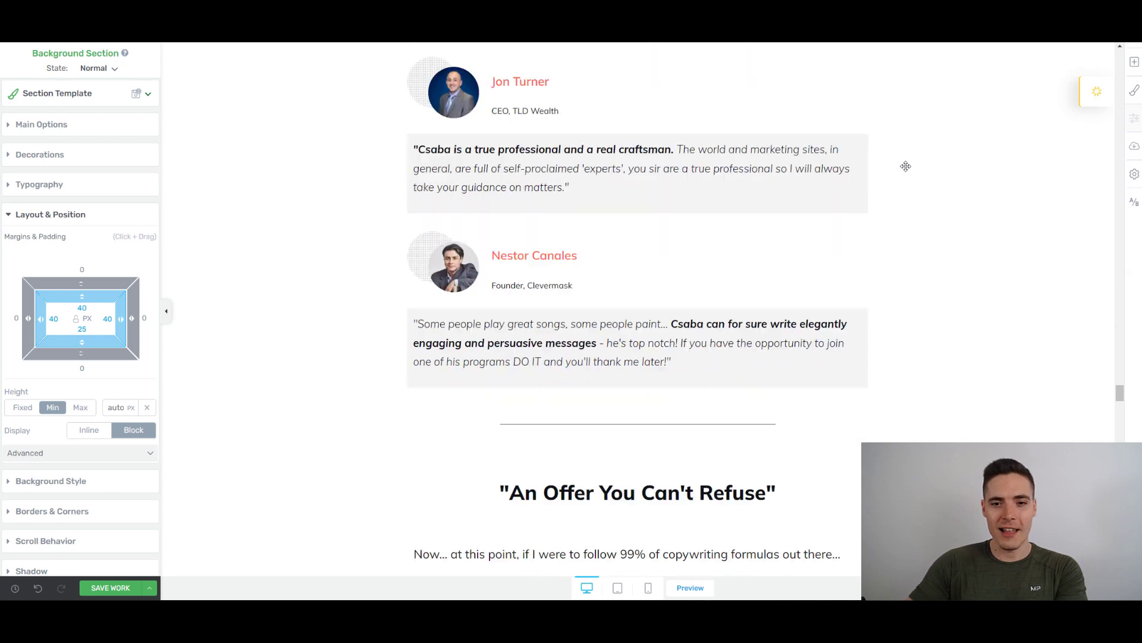
{"action": "scroll", "coordinate": [905, 163], "scroll_direction": "up", "scroll_amount": 2}
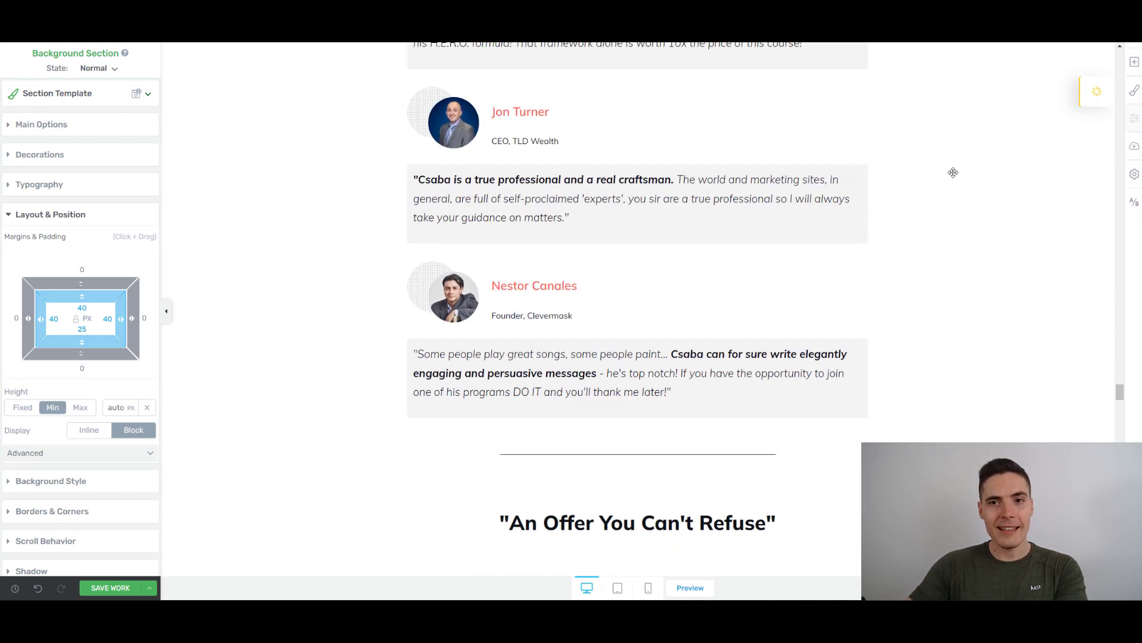
Read through the "An Offer You Can't Refuse" price-anchoring copy and the "So, Here's What To Do Now:" instructions
{"action": "scroll", "coordinate": [952, 172], "scroll_direction": "down", "scroll_amount": 7}
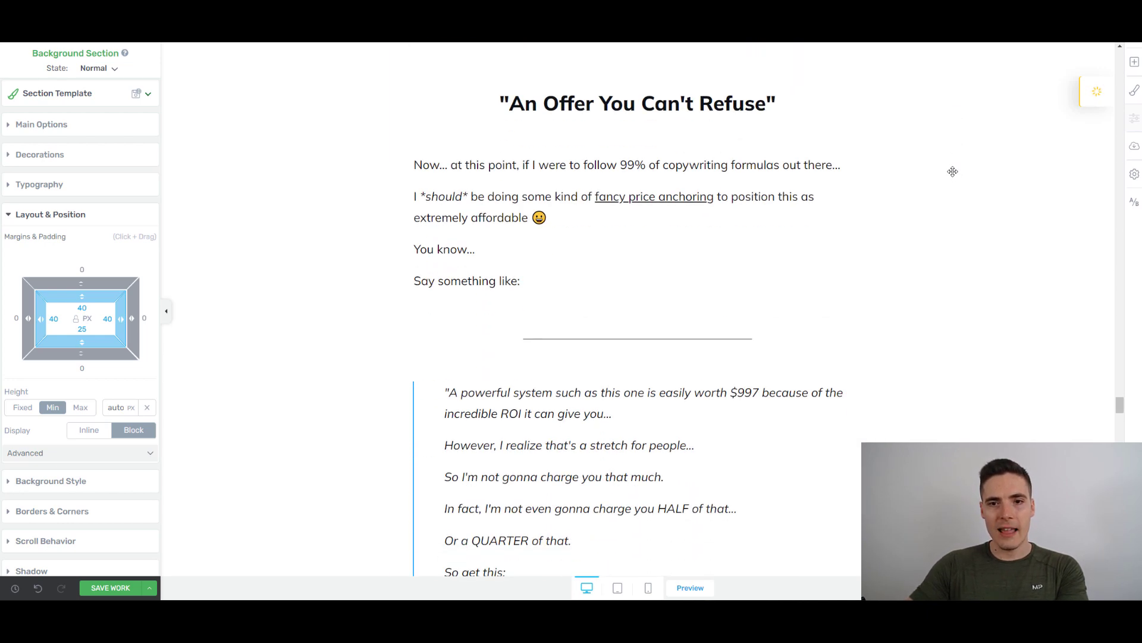
{"action": "scroll", "coordinate": [952, 172], "scroll_direction": "down", "scroll_amount": 2}
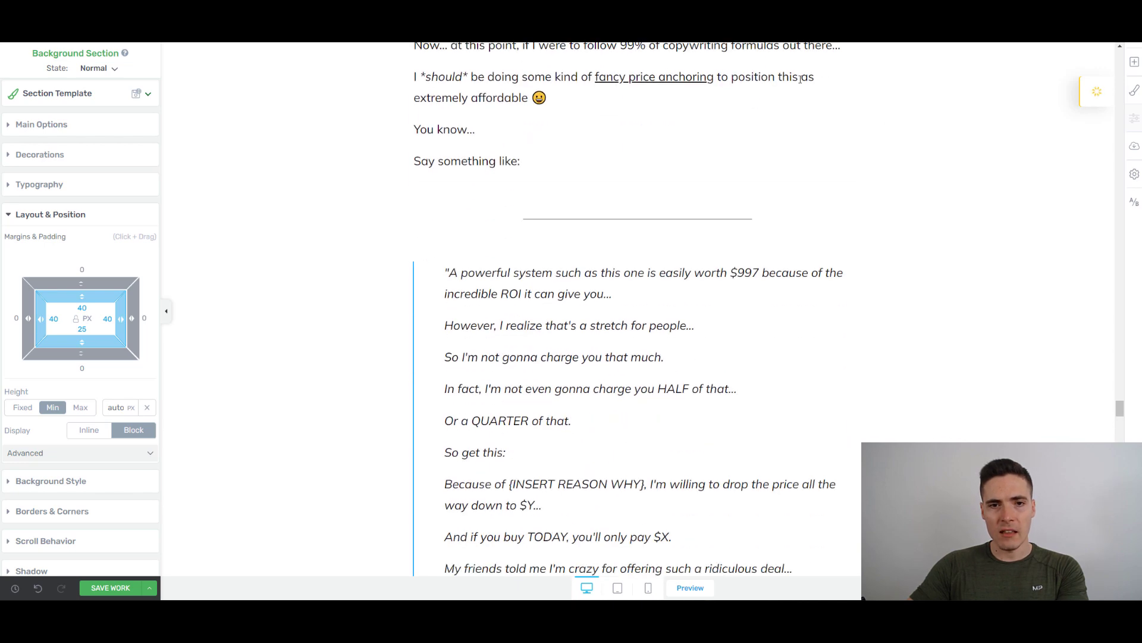
{"action": "scroll", "coordinate": [786, 345], "scroll_direction": "down", "scroll_amount": 10}
{"action": "scroll", "coordinate": [765, 334], "scroll_direction": "down", "scroll_amount": 6}
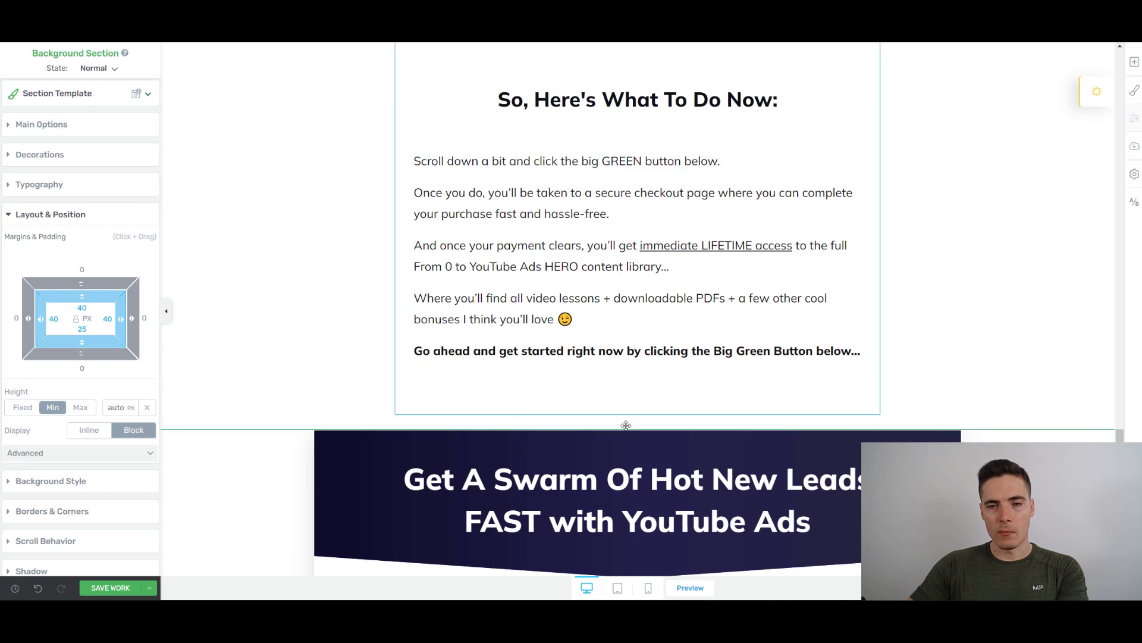
{"action": "scroll", "coordinate": [897, 316], "scroll_direction": "down", "scroll_amount": 4}
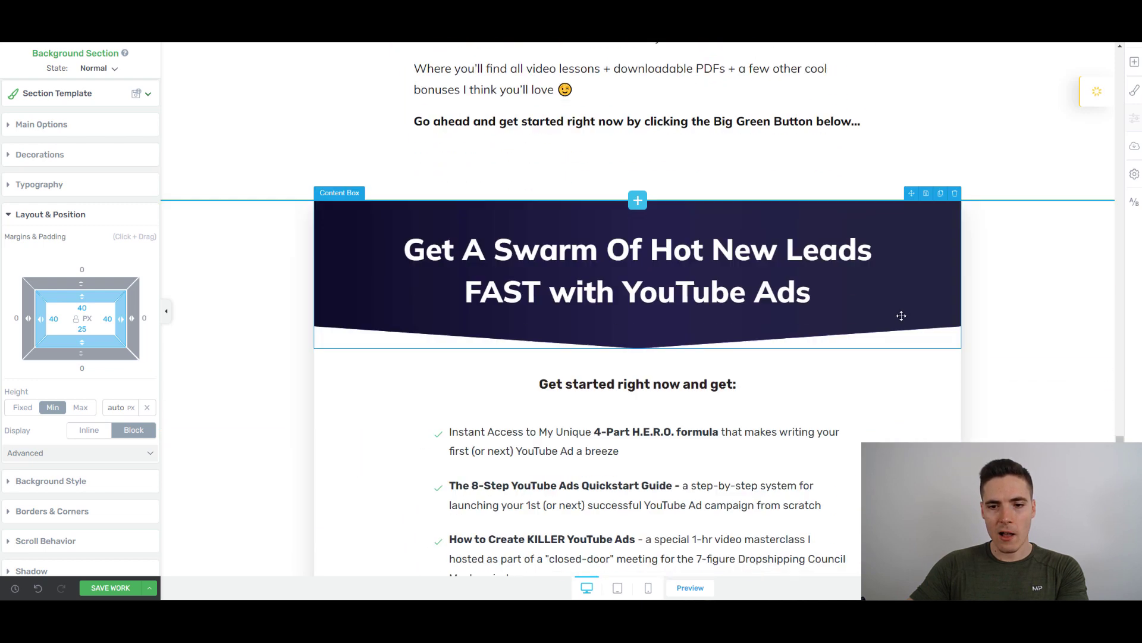
{"action": "scroll", "coordinate": [897, 316], "scroll_direction": "up", "scroll_amount": 4}
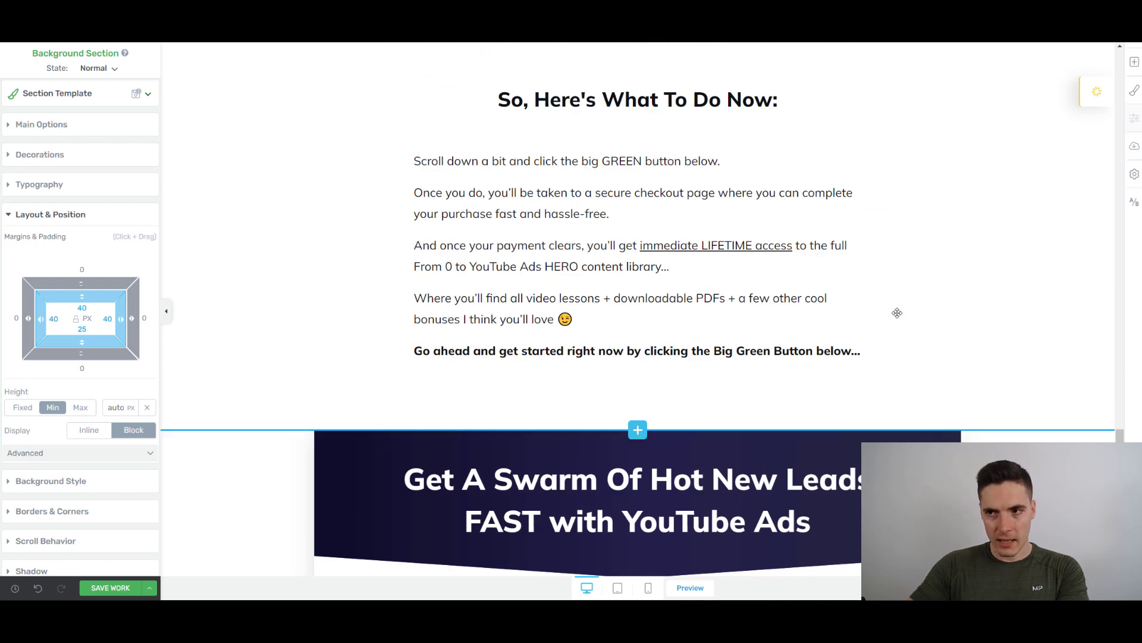
Examine the "Get A Swarm Of Hot New Leads FAST with YouTube Ads" order box, selecting its green button below the checklist
{"action": "scroll", "coordinate": [895, 309], "scroll_direction": "down", "scroll_amount": 6}
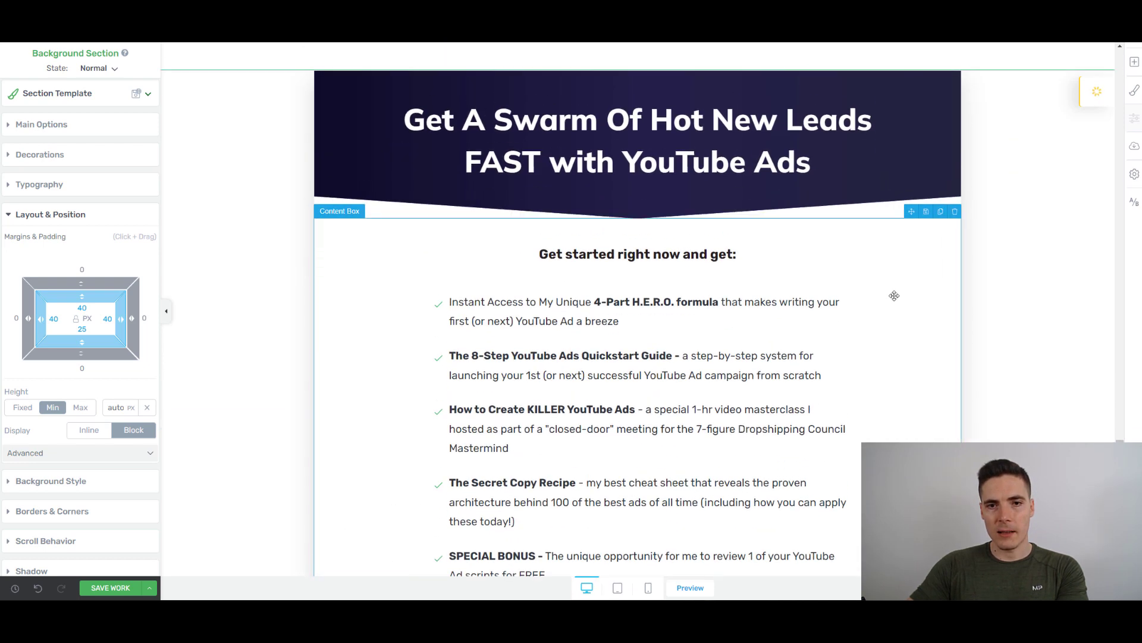
{"action": "scroll", "coordinate": [1021, 244], "scroll_direction": "down", "scroll_amount": 2}
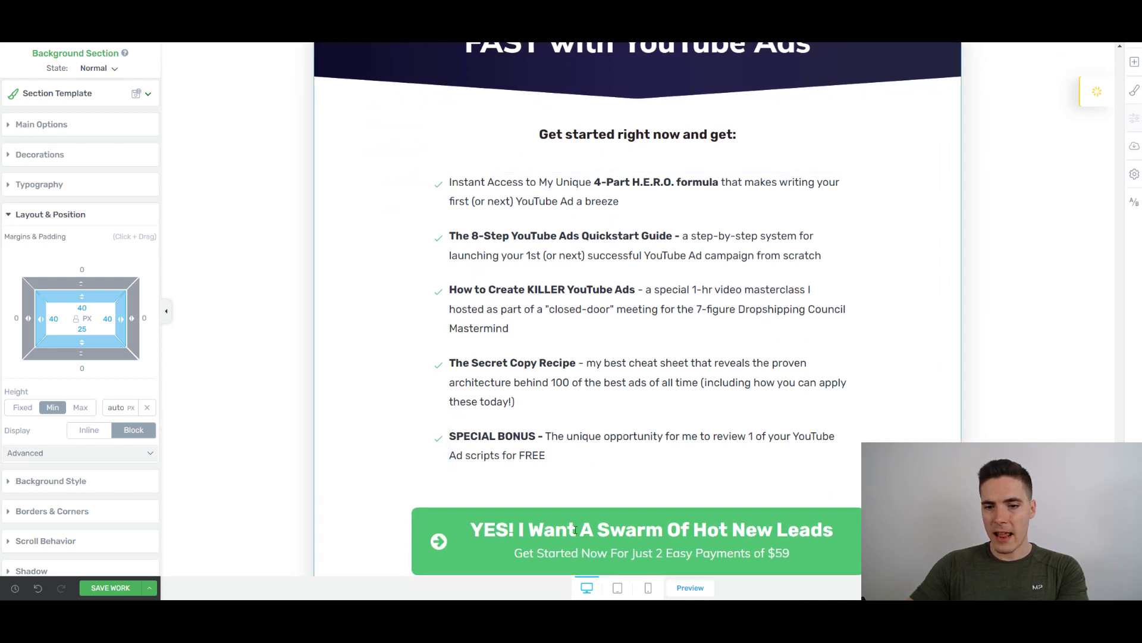
{"action": "left_click", "coordinate": [604, 507]}
{"action": "scroll", "coordinate": [668, 412], "scroll_direction": "down", "scroll_amount": 2}
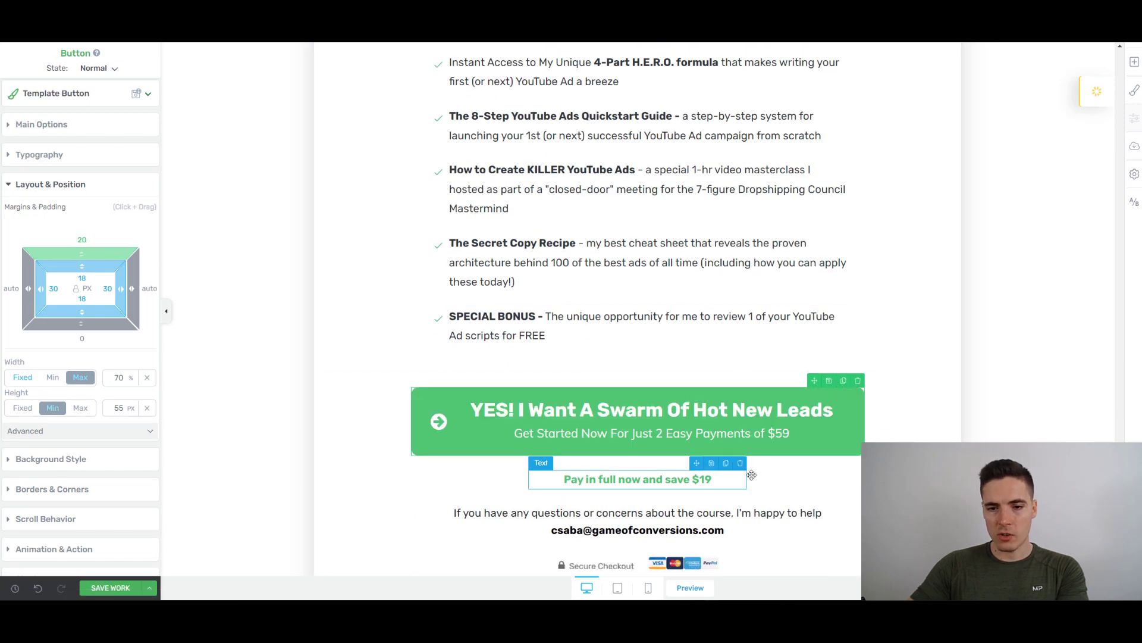
{"action": "scroll", "coordinate": [654, 393], "scroll_direction": "down", "scroll_amount": 2}
{"action": "scroll", "coordinate": [874, 297], "scroll_direction": "up", "scroll_amount": 3}
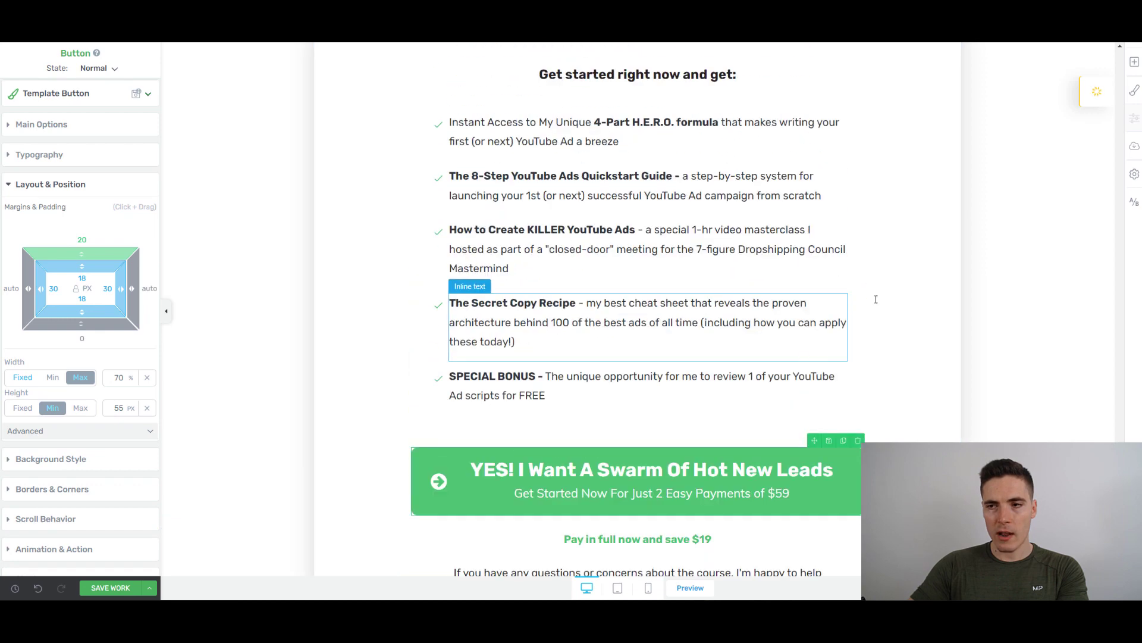
{"action": "scroll", "coordinate": [914, 295], "scroll_direction": "down", "scroll_amount": 3}
{"action": "scroll", "coordinate": [914, 296], "scroll_direction": "down", "scroll_amount": 2}
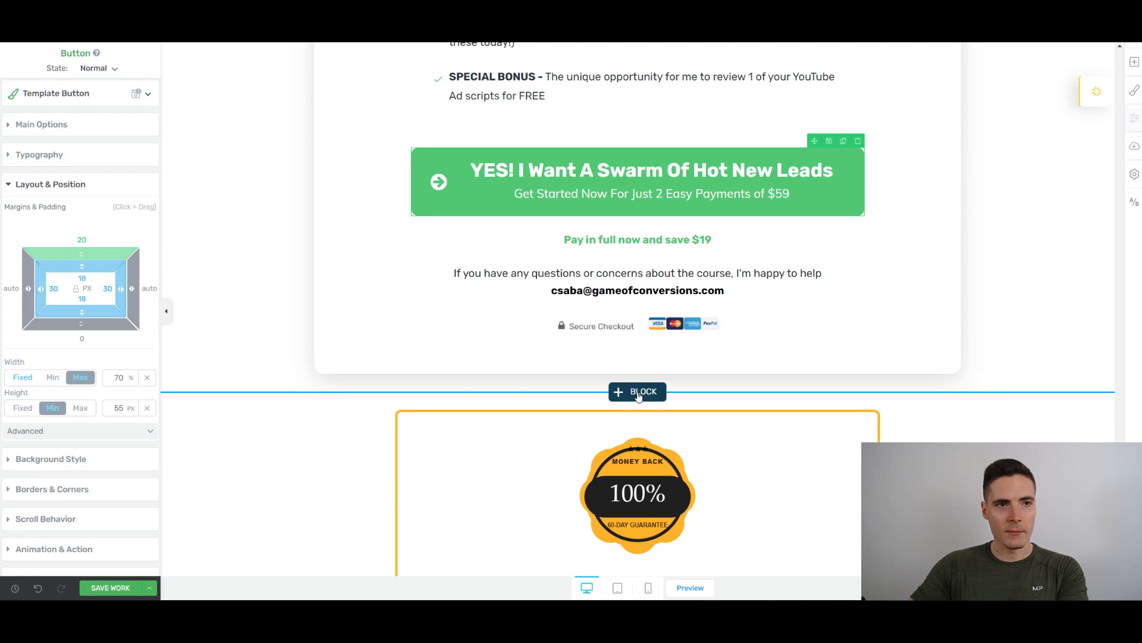
Open the page block library between the order box and the guarantee, and browse the Hero Area, List Content and Benefits & Features blocks
{"action": "left_click", "coordinate": [635, 397]}
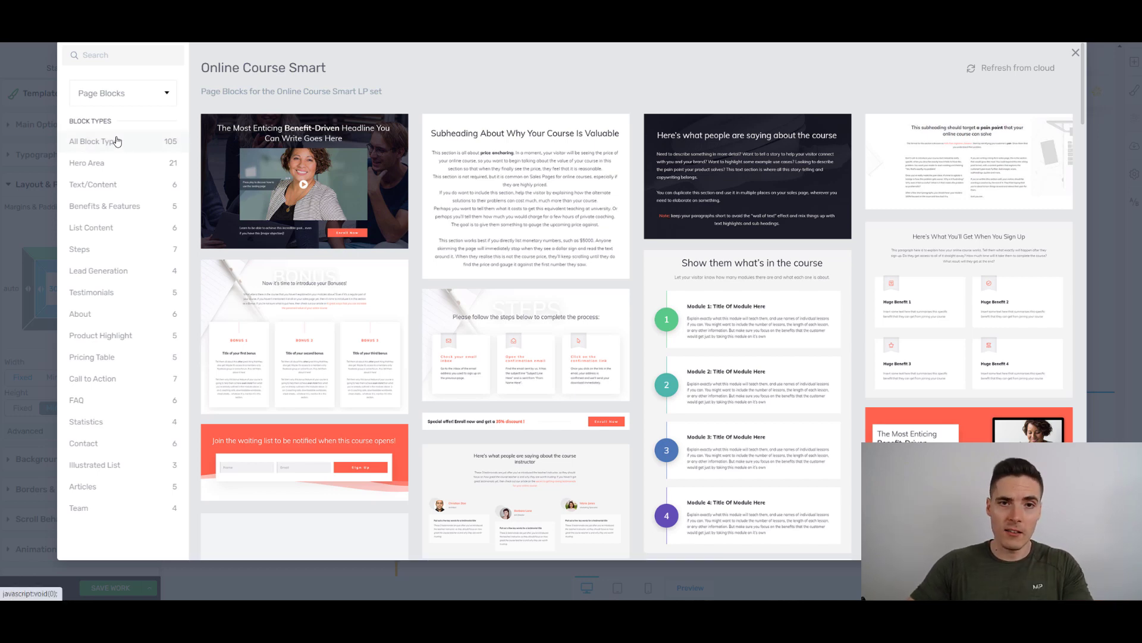
{"action": "left_click", "coordinate": [101, 172]}
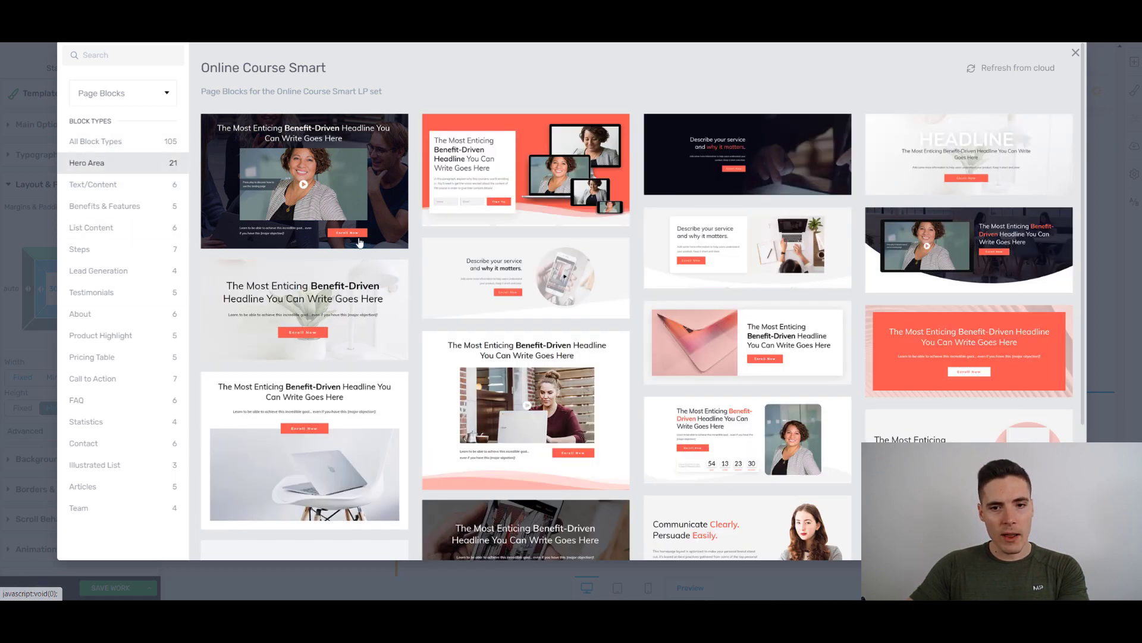
{"action": "left_click", "coordinate": [107, 228]}
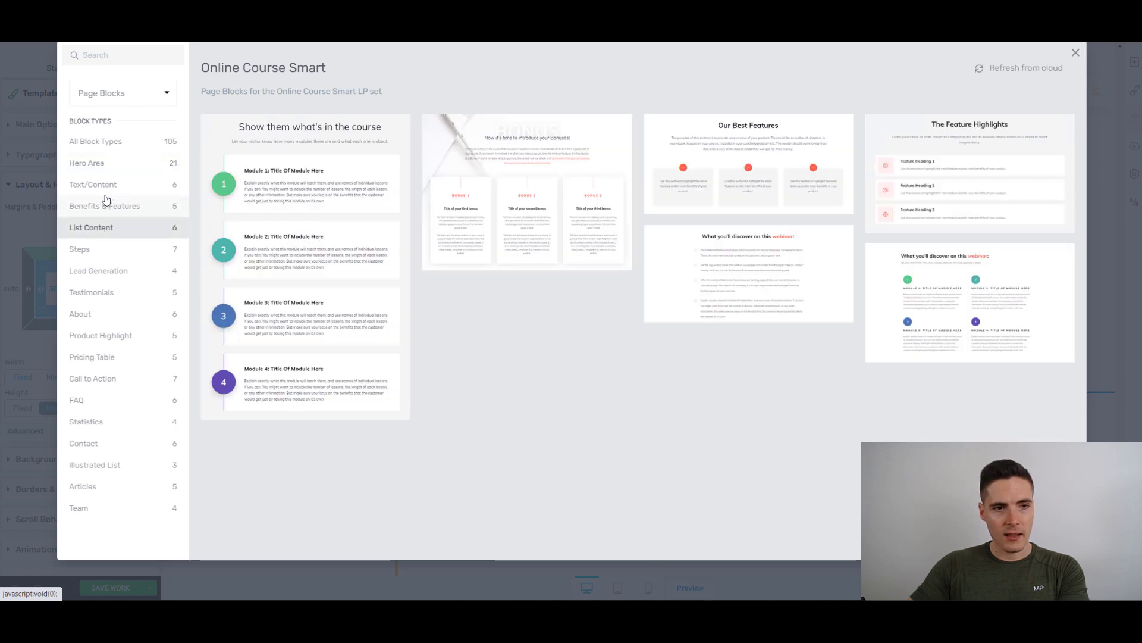
{"action": "left_click", "coordinate": [107, 206]}
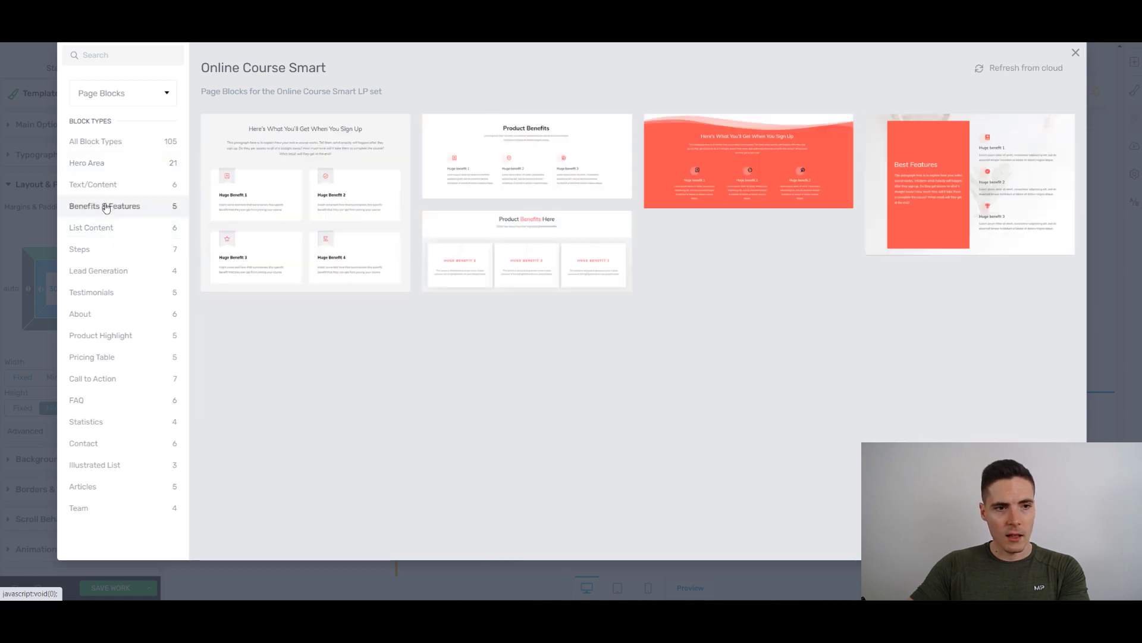
Insert the three-column "Pricing Plan" block from the Pricing Table category below the order box
{"action": "left_click", "coordinate": [108, 385]}
{"action": "left_click", "coordinate": [108, 358]}
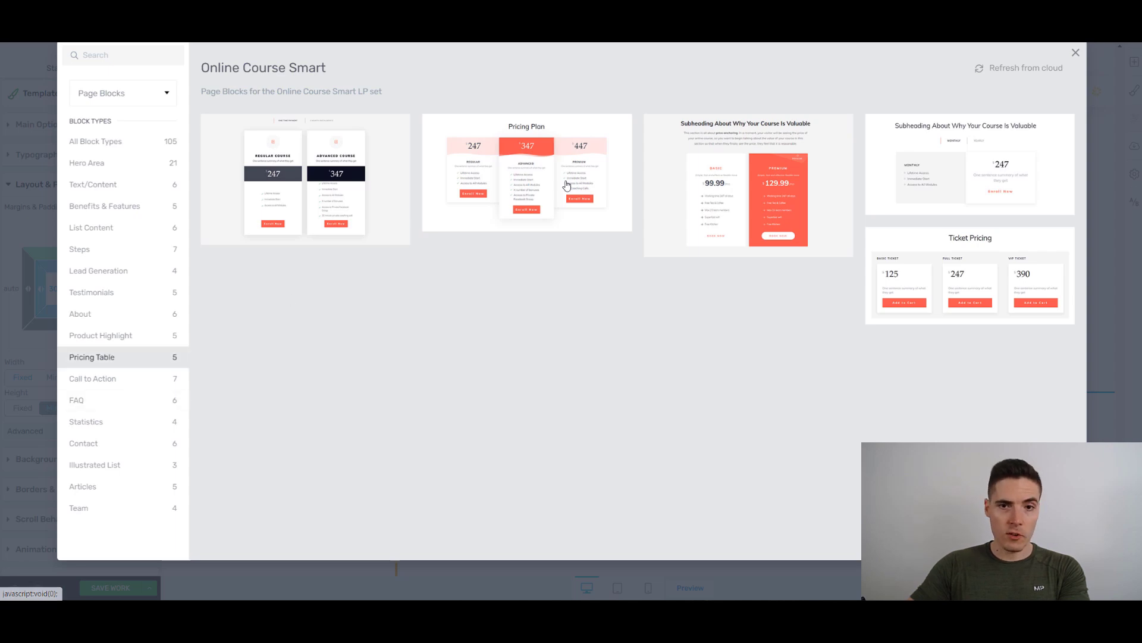
{"action": "left_click", "coordinate": [523, 178]}
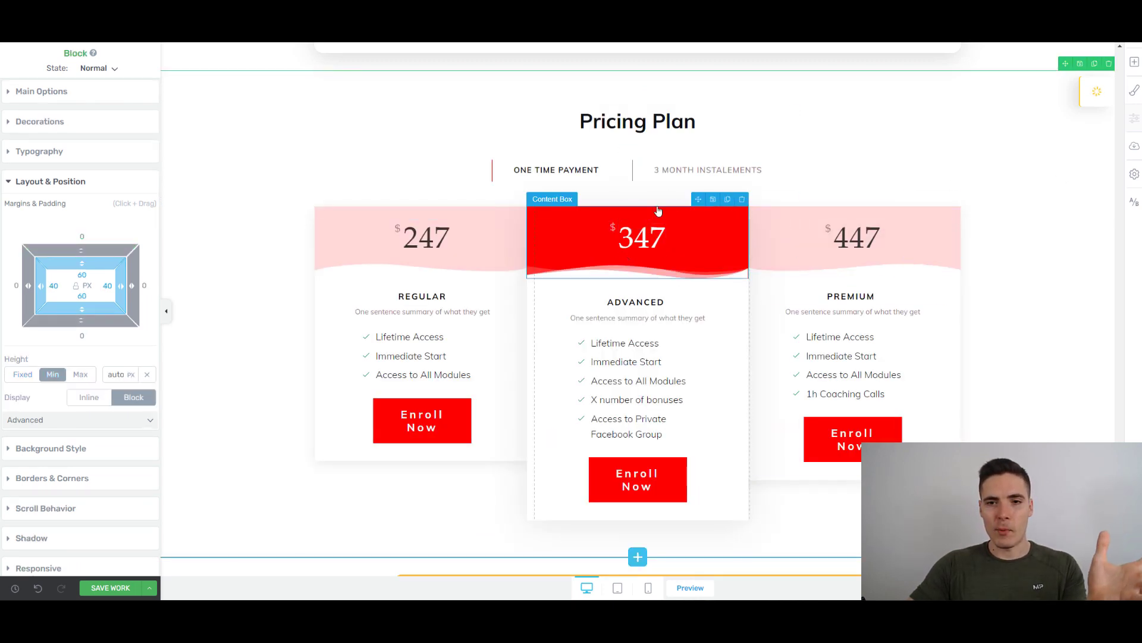
Inspect the pricing plan's "3 Month Instalements" and "One Time Payment" labels and the pricing table's main options
{"action": "left_click", "coordinate": [688, 160]}
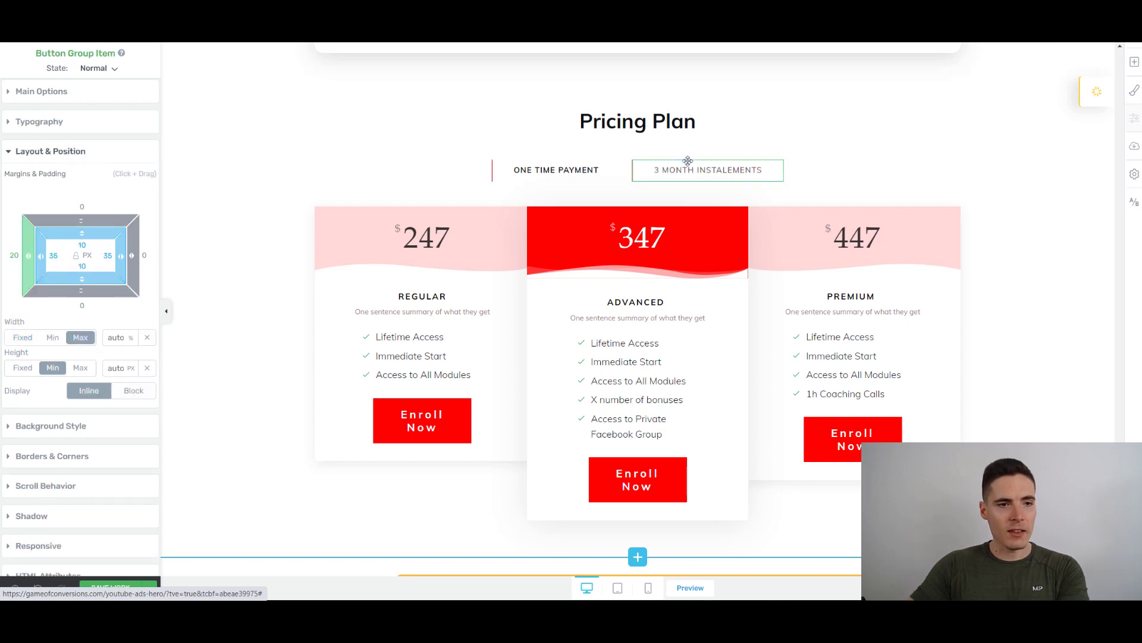
{"action": "left_click", "coordinate": [62, 91]}
{"action": "left_click", "coordinate": [562, 167]}
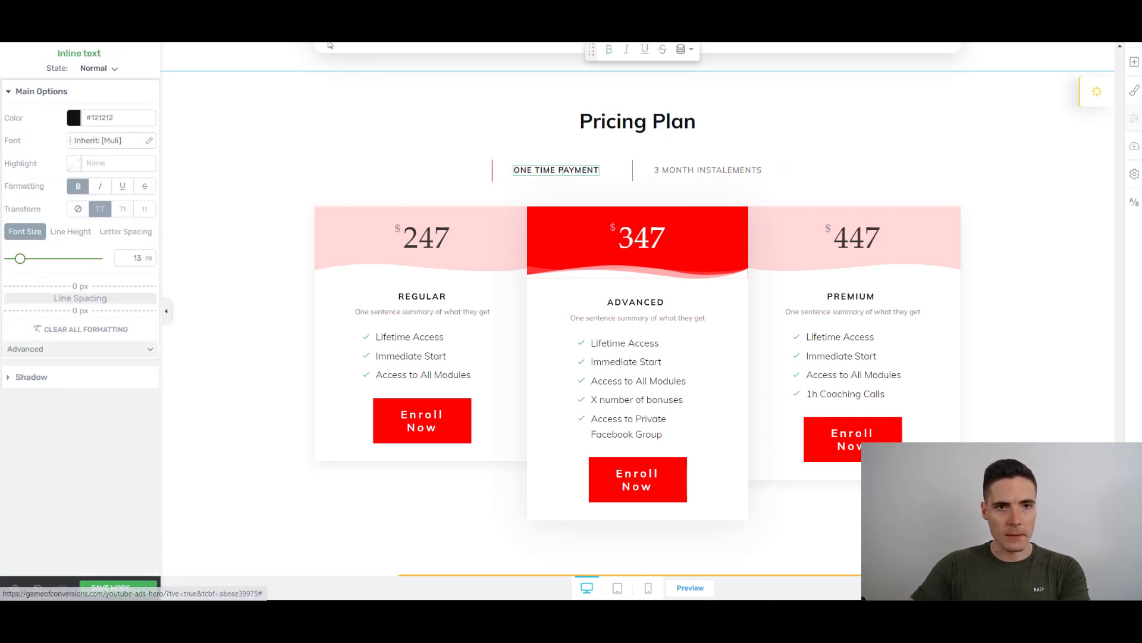
{"action": "left_click", "coordinate": [441, 171]}
{"action": "left_click", "coordinate": [424, 194]}
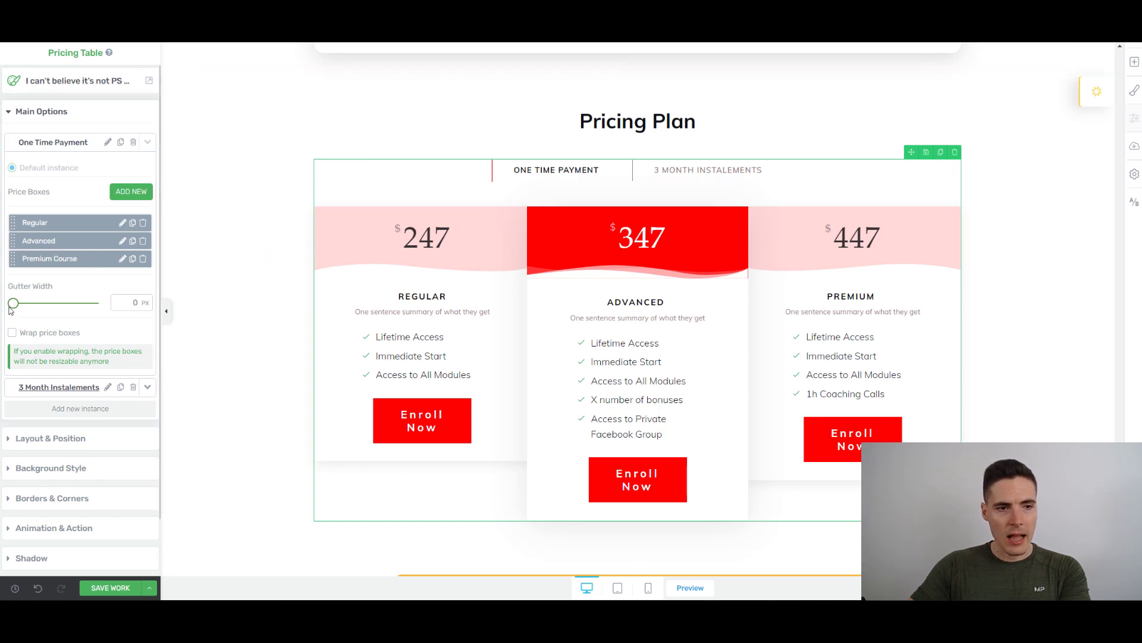
{"action": "mouse_move", "coordinate": [12, 304]}
{"action": "left_mouse_down"}
{"action": "mouse_move", "coordinate": [36, 306]}
{"action": "mouse_move", "coordinate": [11, 305]}
{"action": "left_mouse_up"}
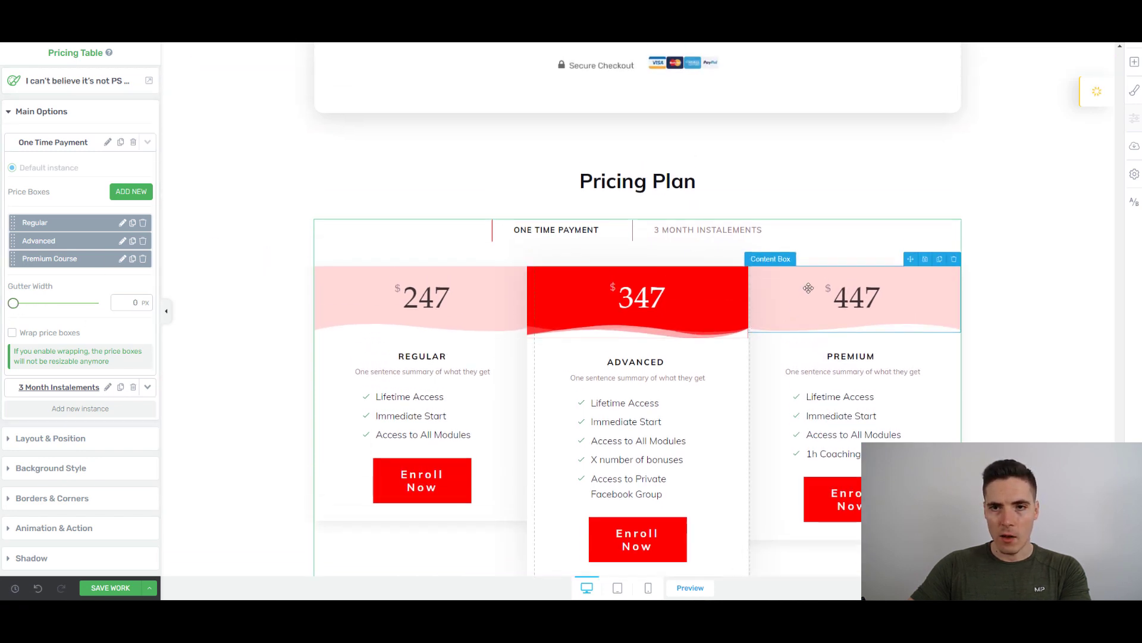
Open the page block library below the pricing table and browse the FAQ, Statistics, Contact, Illustrated List, Articles and Lead Generation blocks
{"action": "scroll", "coordinate": [643, 309], "scroll_direction": "down", "scroll_amount": 4}
{"action": "left_click", "coordinate": [644, 317]}
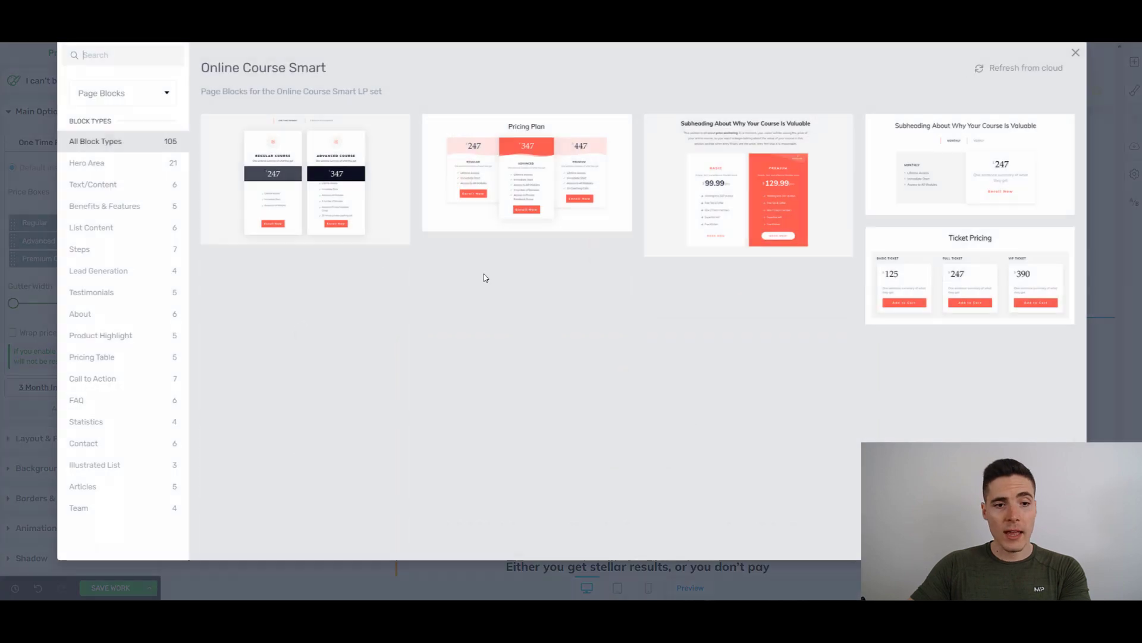
{"action": "left_click", "coordinate": [96, 404]}
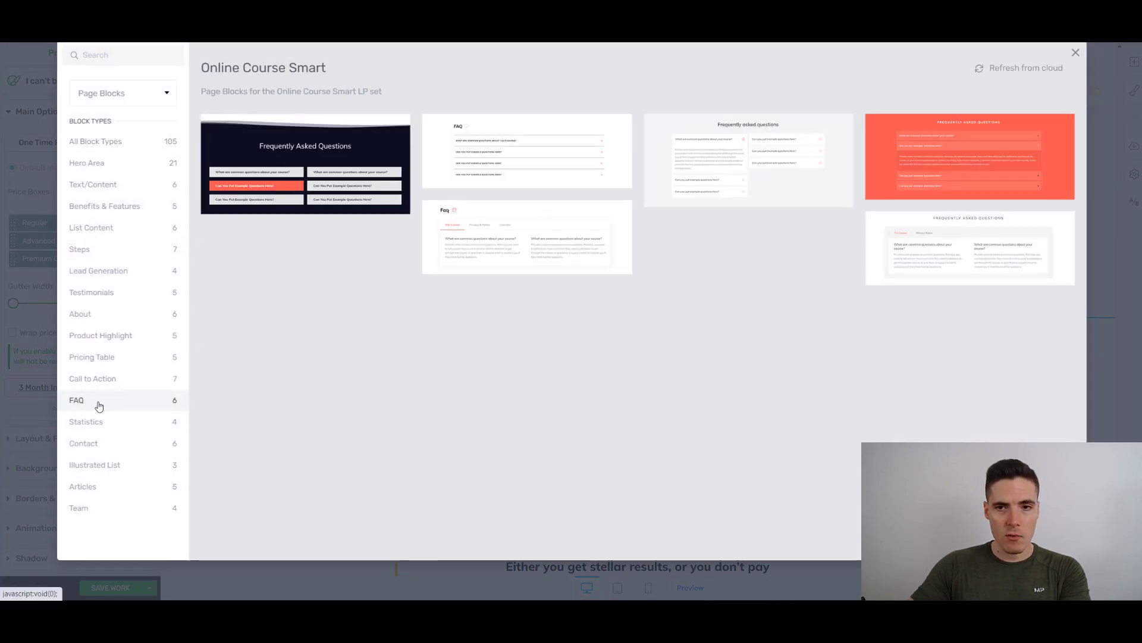
{"action": "left_click", "coordinate": [102, 424]}
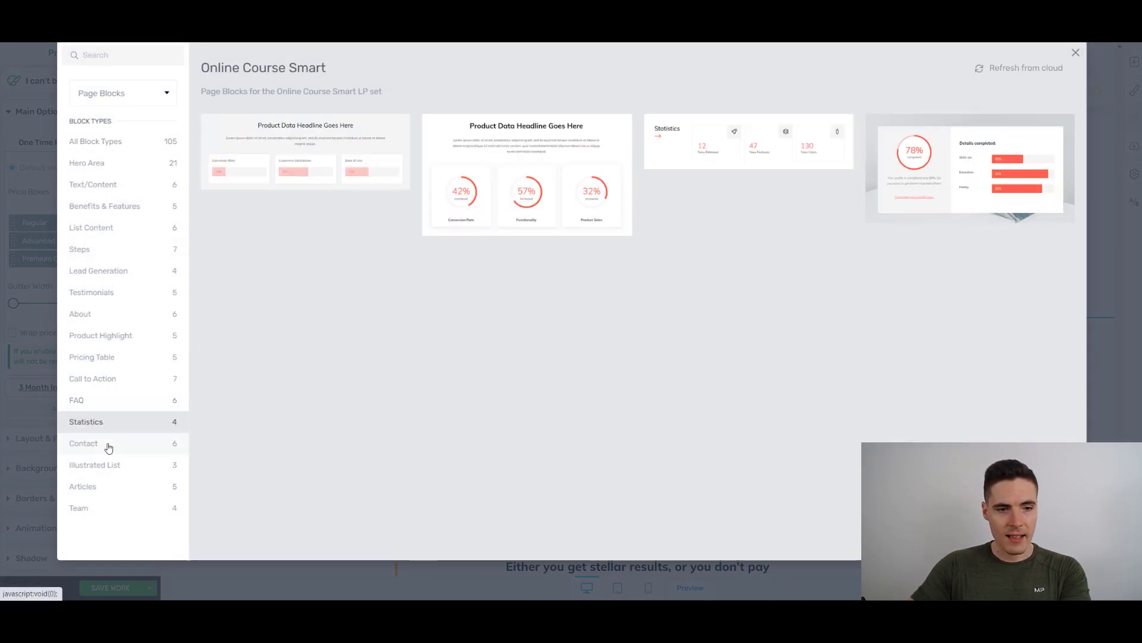
{"action": "left_click", "coordinate": [108, 443]}
{"action": "left_click", "coordinate": [109, 469]}
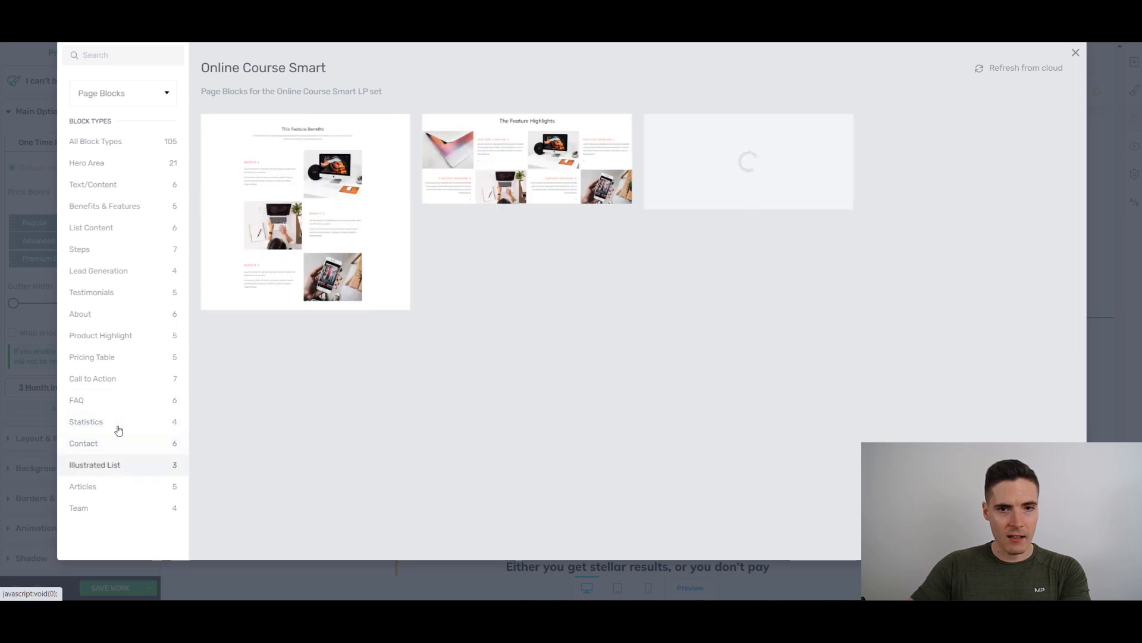
{"action": "left_click", "coordinate": [120, 487]}
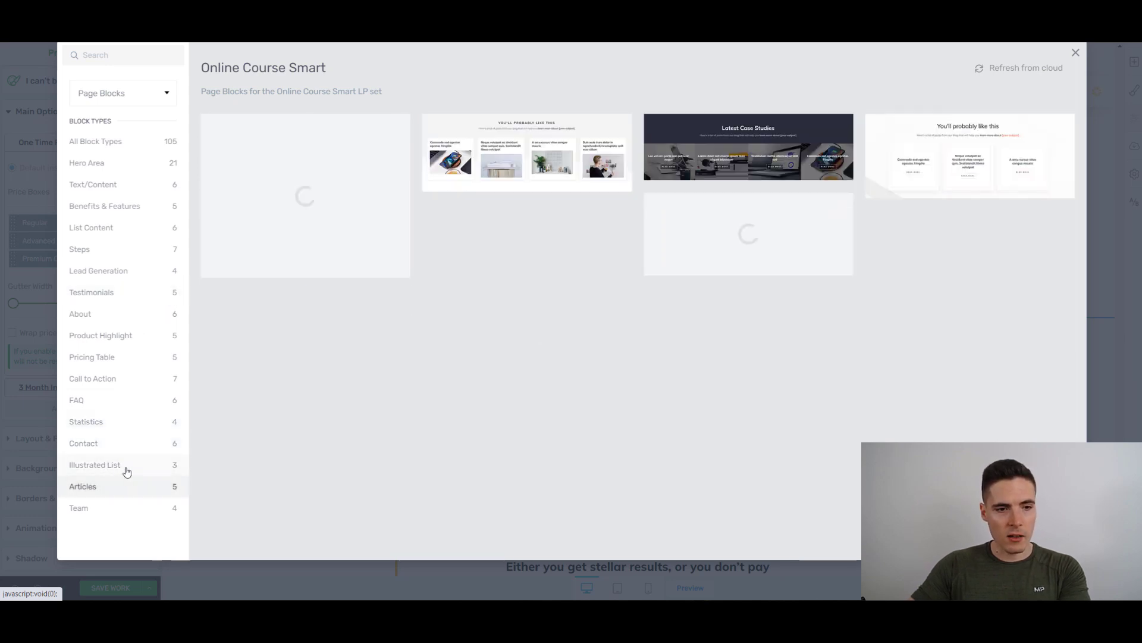
{"action": "left_click", "coordinate": [130, 276]}
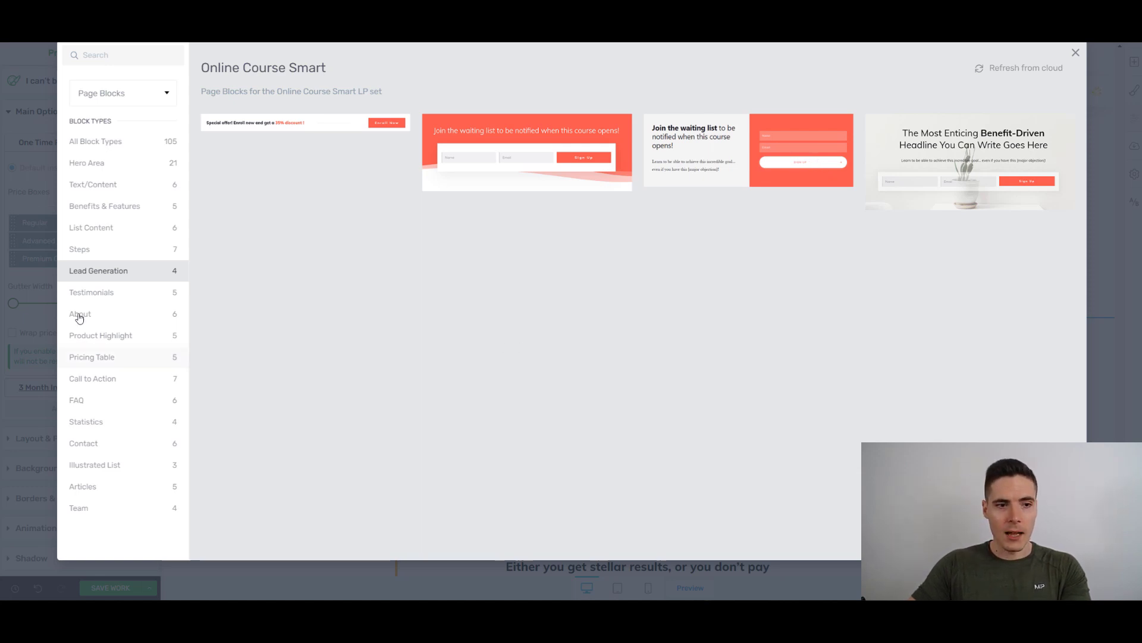
Insert the three-person "Here's what people are saying about the course instructor" block from the Testimonials category below the pricing plan
{"action": "left_click", "coordinate": [109, 298]}
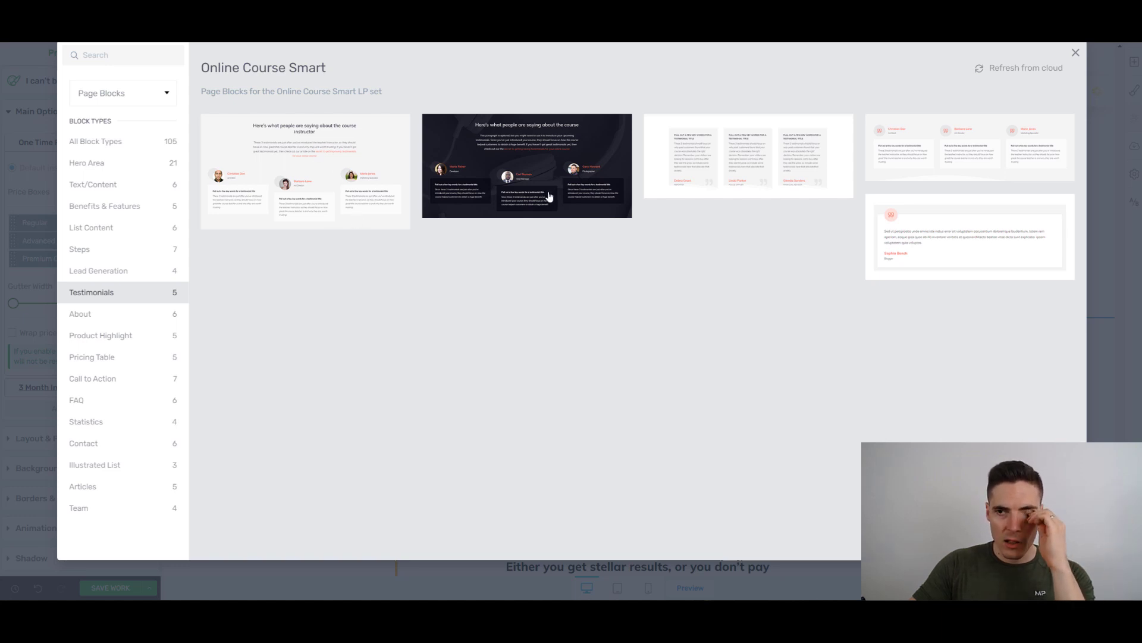
{"action": "left_click", "coordinate": [336, 180]}
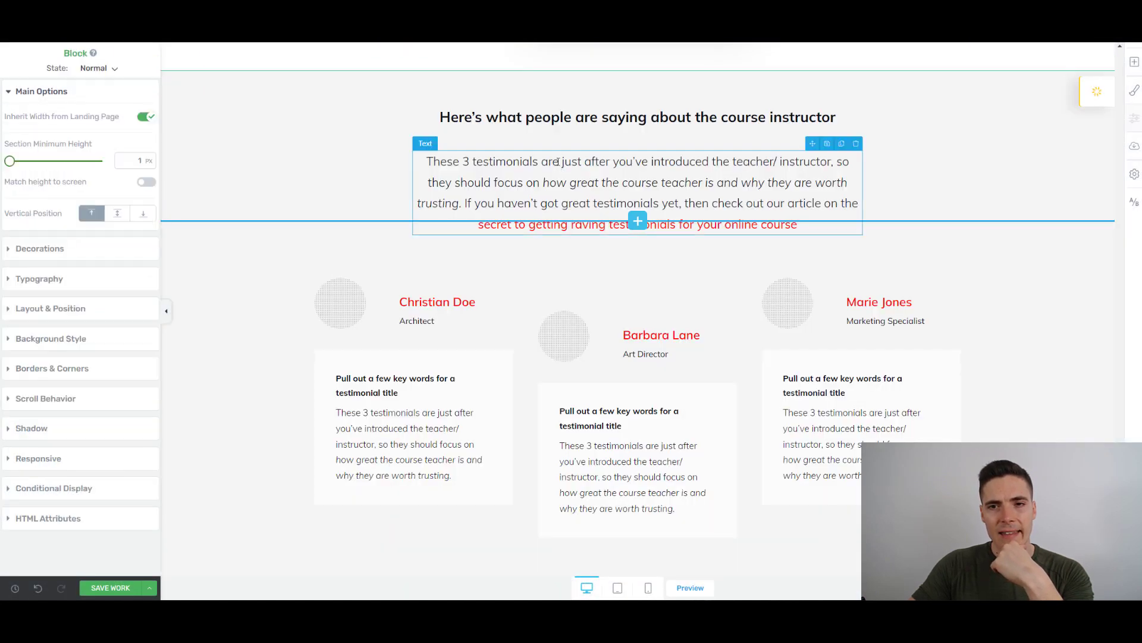
{"action": "scroll", "coordinate": [250, 179], "scroll_direction": "down", "scroll_amount": 4}
{"action": "scroll", "coordinate": [254, 172], "scroll_direction": "up", "scroll_amount": 3}
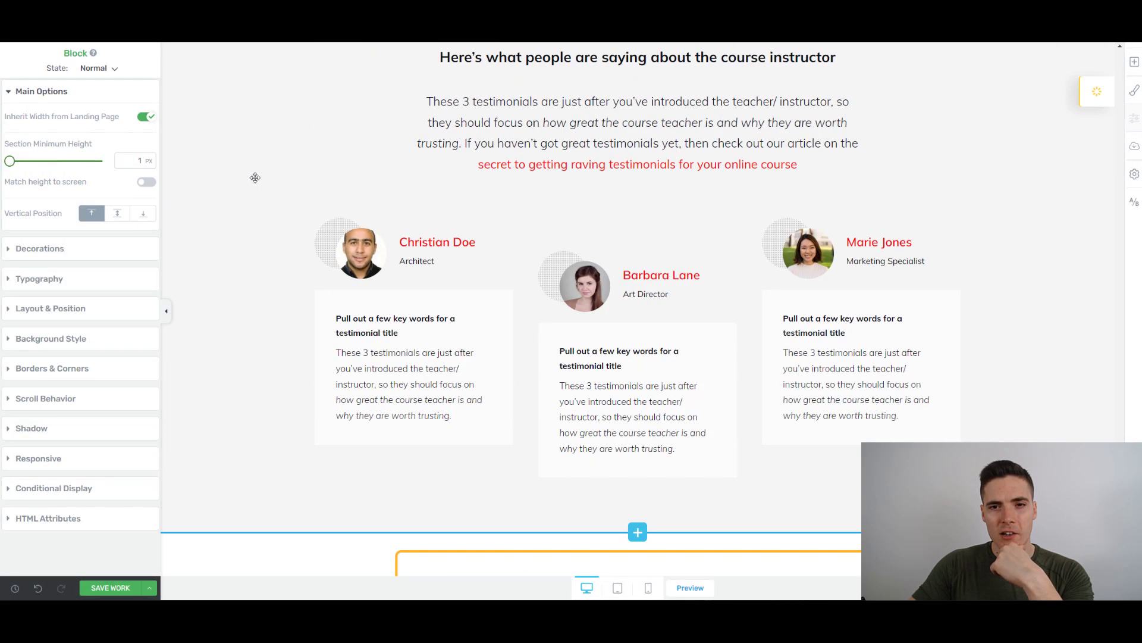
Preview the page in the mobile layout, examining the testimonials, the guarantee, the order box and the sales copy above it
{"action": "left_click", "coordinate": [648, 587]}
{"action": "scroll", "coordinate": [659, 270], "scroll_direction": "down", "scroll_amount": 10}
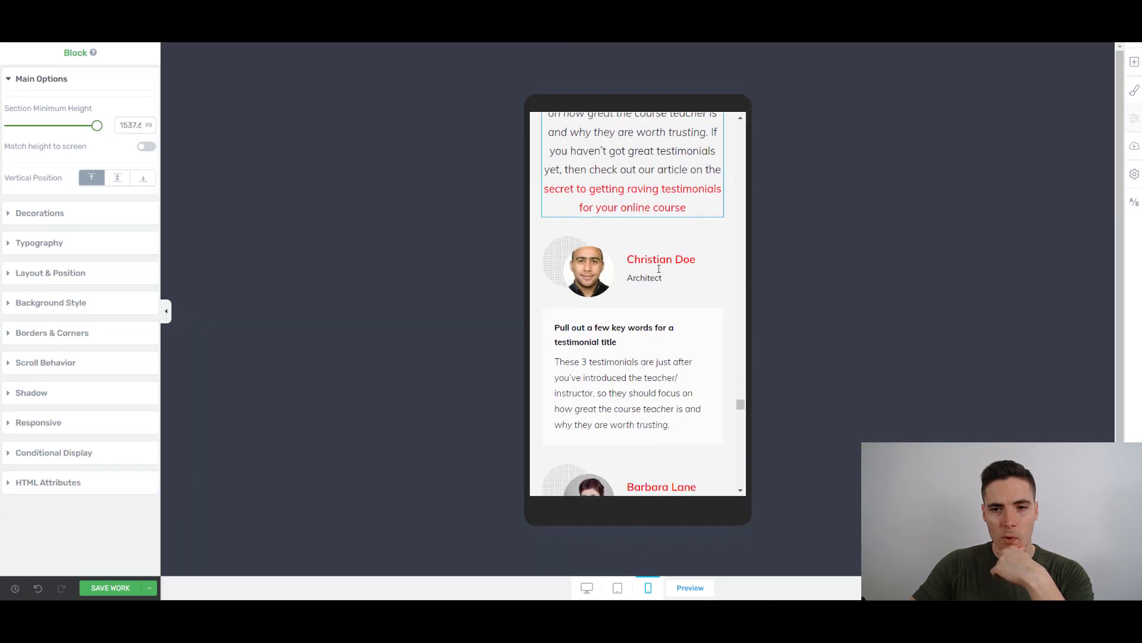
{"action": "scroll", "coordinate": [659, 266], "scroll_direction": "down", "scroll_amount": 5}
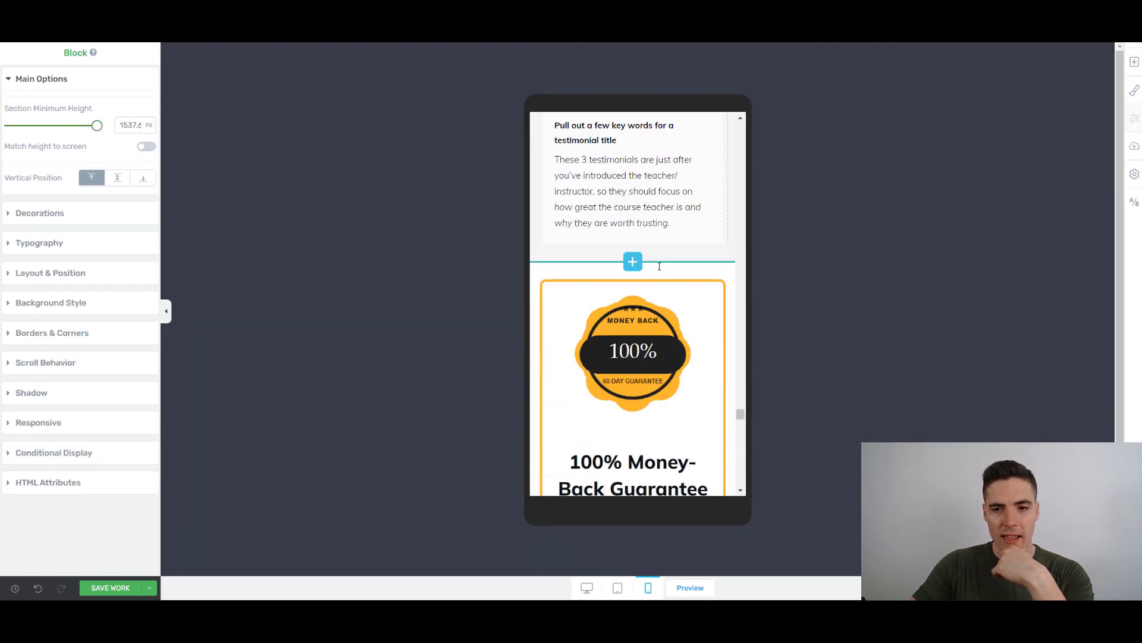
{"action": "scroll", "coordinate": [659, 266], "scroll_direction": "up", "scroll_amount": 8}
{"action": "scroll", "coordinate": [659, 266], "scroll_direction": "up", "scroll_amount": 10}
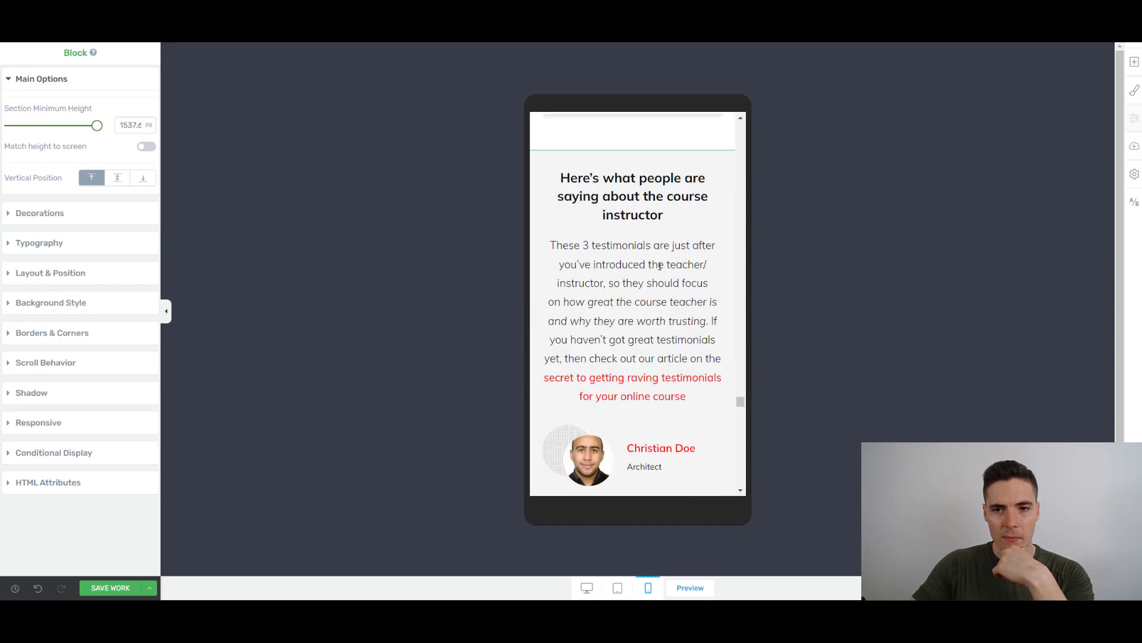
{"action": "scroll", "coordinate": [660, 266], "scroll_direction": "up", "scroll_amount": 6}
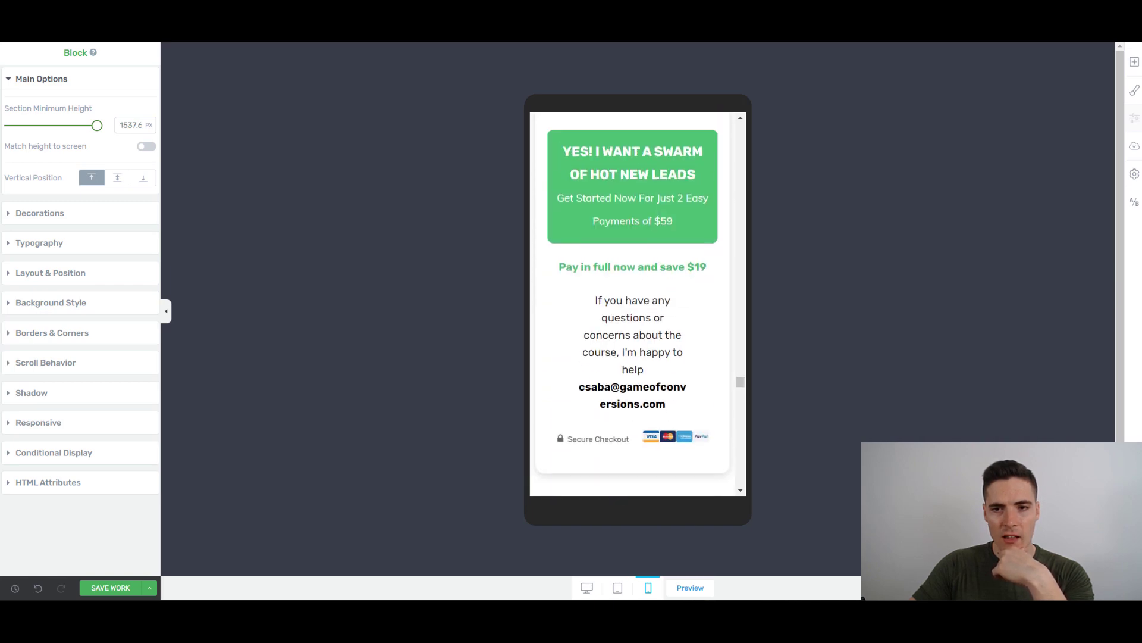
{"action": "scroll", "coordinate": [660, 266], "scroll_direction": "down", "scroll_amount": 4}
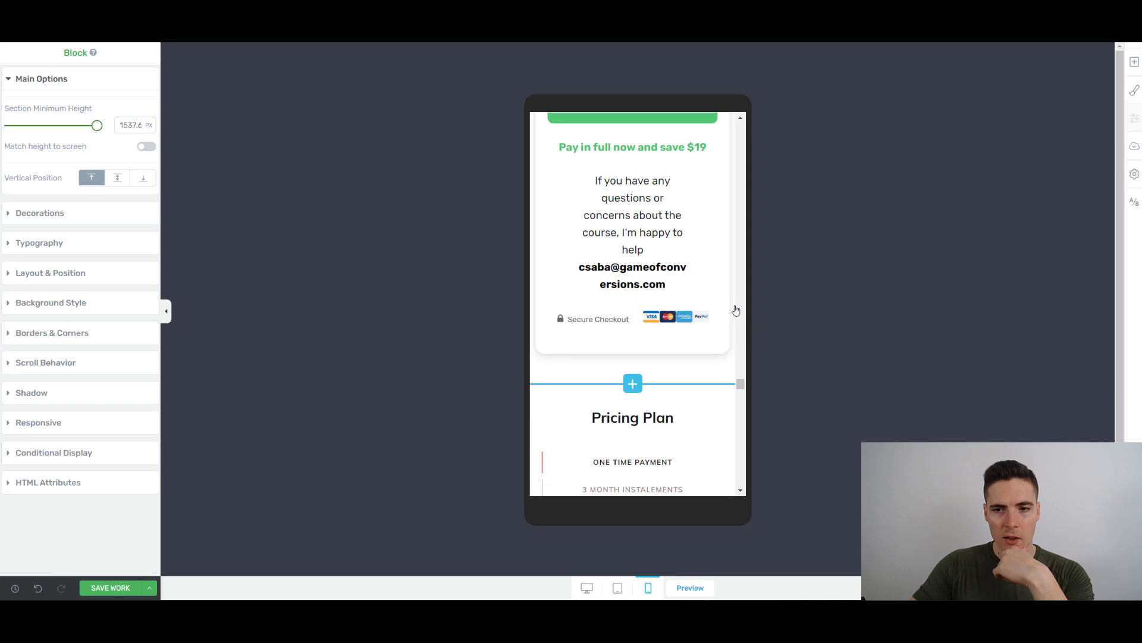
{"action": "scroll", "coordinate": [728, 320], "scroll_direction": "up", "scroll_amount": 7}
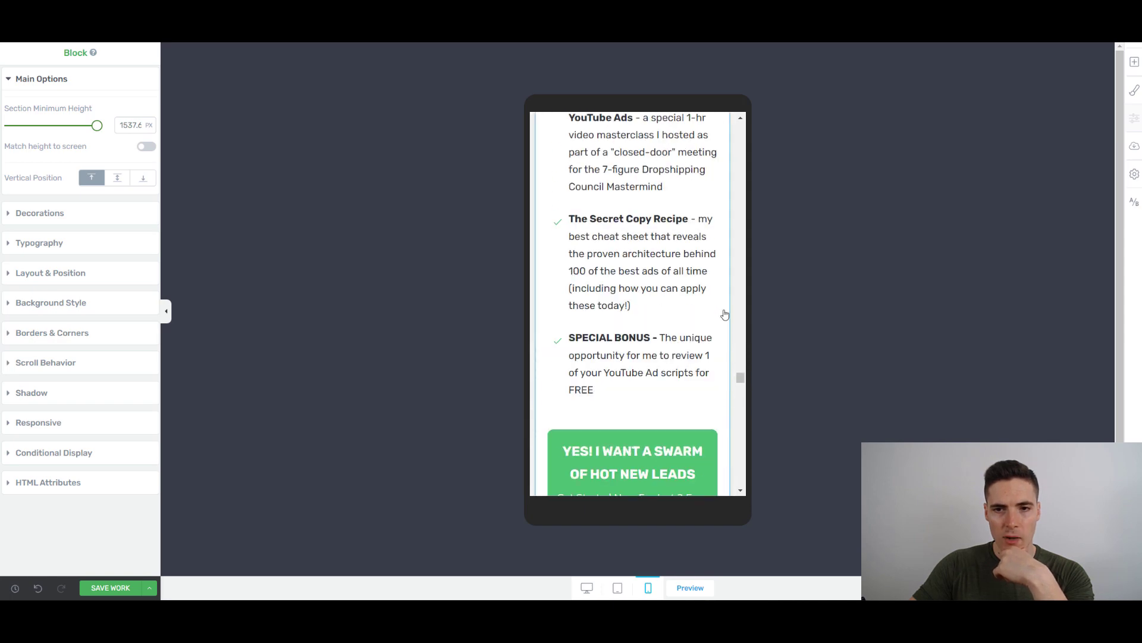
{"action": "scroll", "coordinate": [725, 314], "scroll_direction": "up", "scroll_amount": 8}
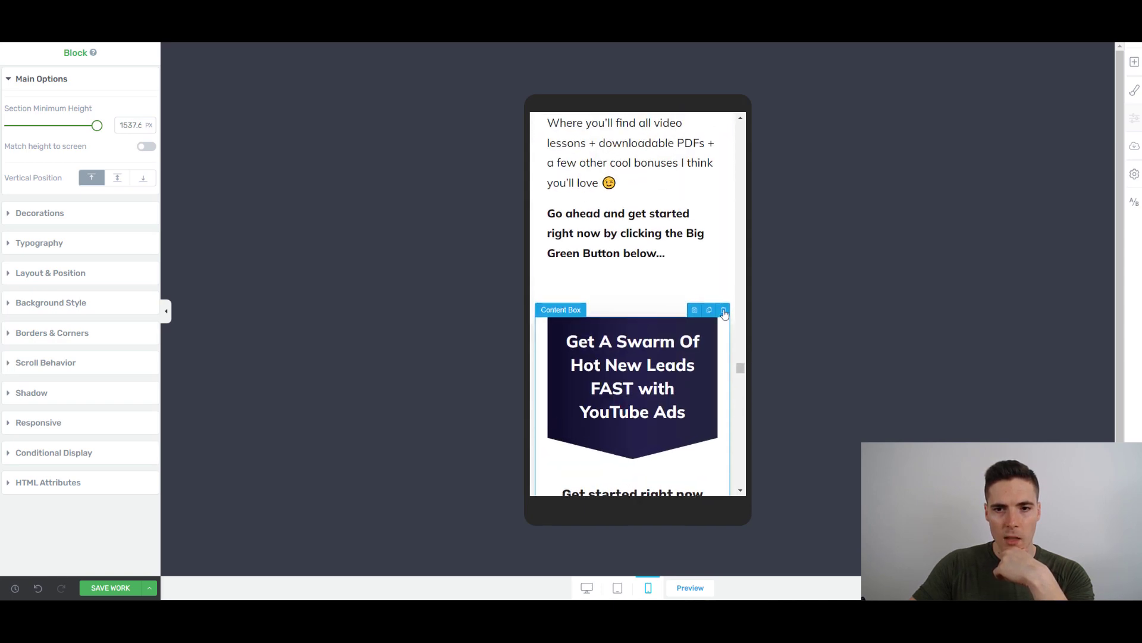
{"action": "scroll", "coordinate": [723, 313], "scroll_direction": "up", "scroll_amount": 10}
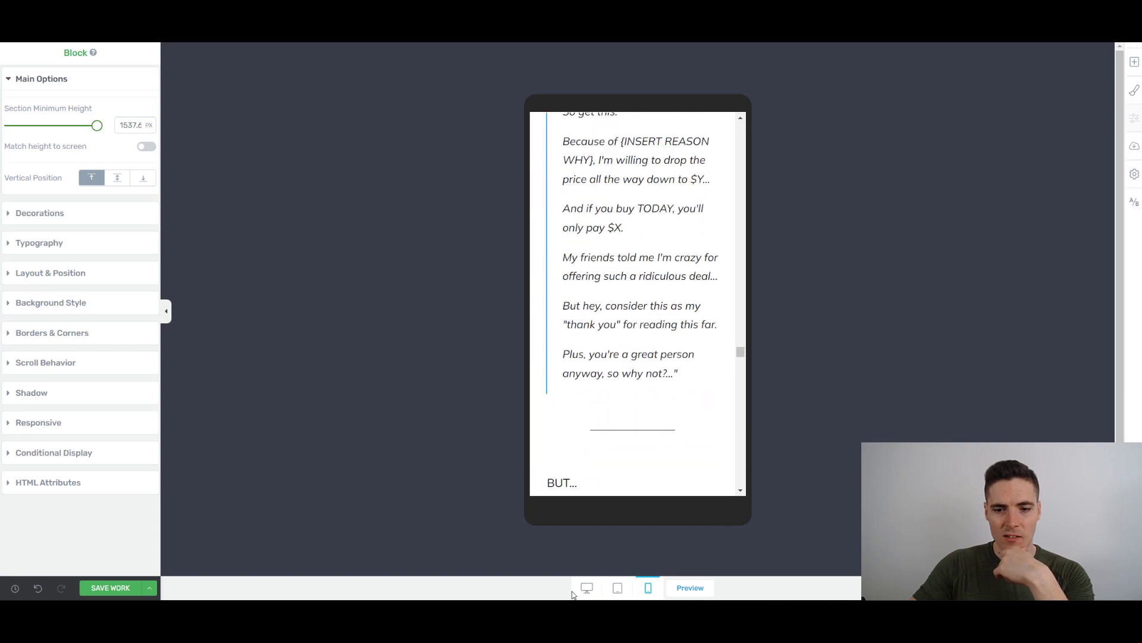
Preview the page in the tablet layout and examine how the Regular, Advanced and Premium pricing boxes are arranged
{"action": "left_click", "coordinate": [619, 590]}
{"action": "scroll", "coordinate": [627, 432], "scroll_direction": "up", "scroll_amount": 15}
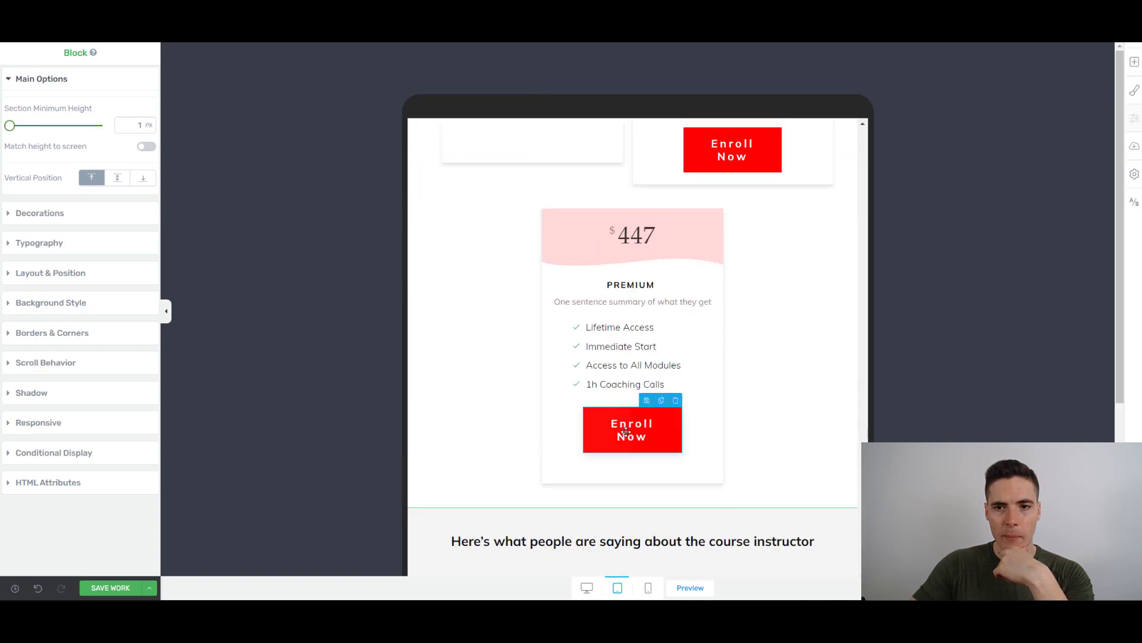
{"action": "scroll", "coordinate": [627, 432], "scroll_direction": "up", "scroll_amount": 5}
{"action": "scroll", "coordinate": [511, 256], "scroll_direction": "down", "scroll_amount": 5}
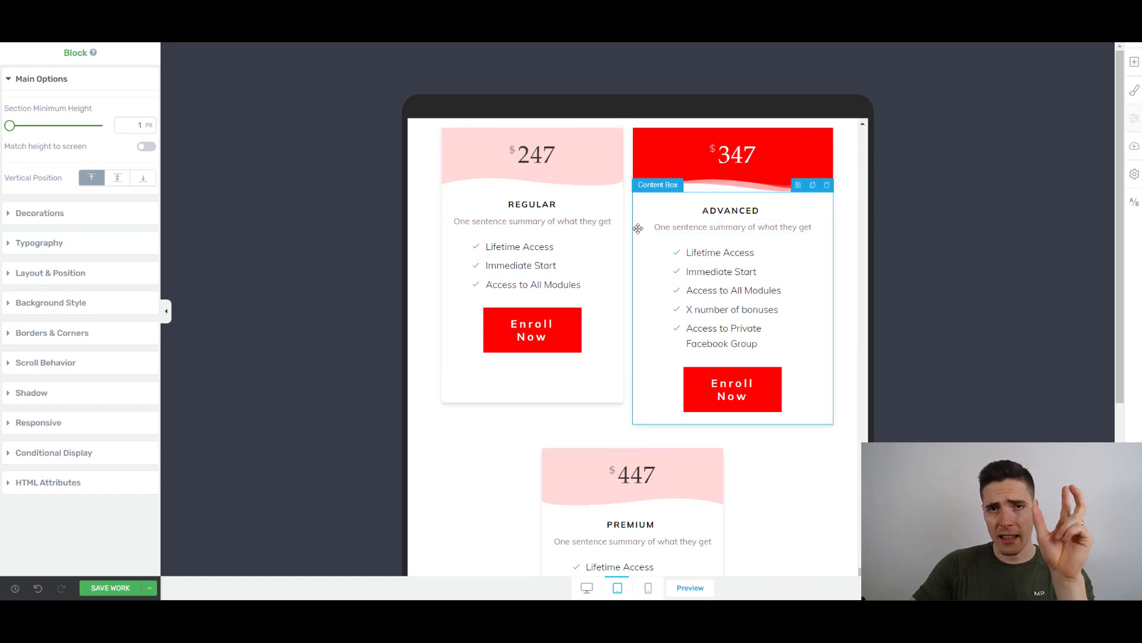
{"action": "scroll", "coordinate": [645, 400], "scroll_direction": "down", "scroll_amount": 2}
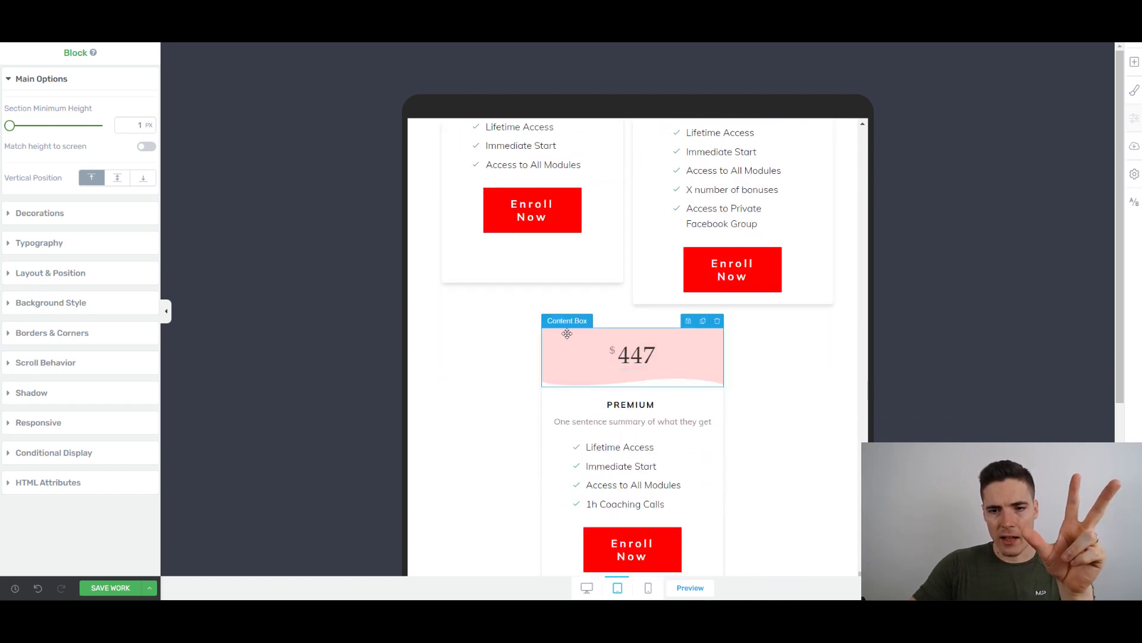
Return to the desktop layout and delete the "Pricing Plan" block between the order box and the testimonials
{"action": "left_click", "coordinate": [587, 587]}
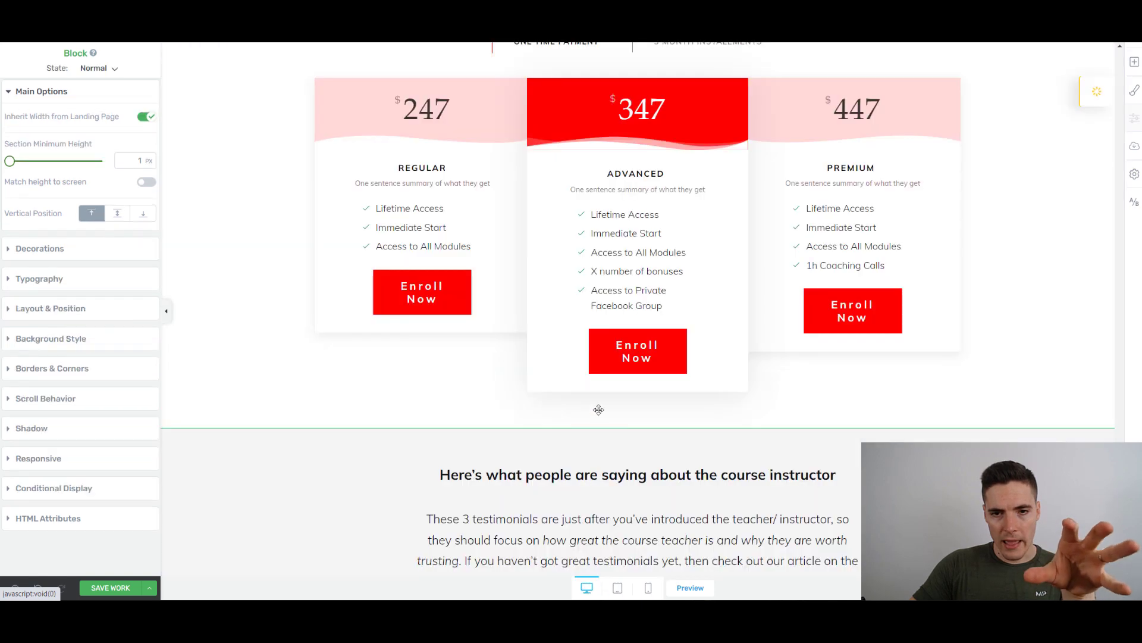
{"action": "scroll", "coordinate": [587, 339], "scroll_direction": "up", "scroll_amount": 10}
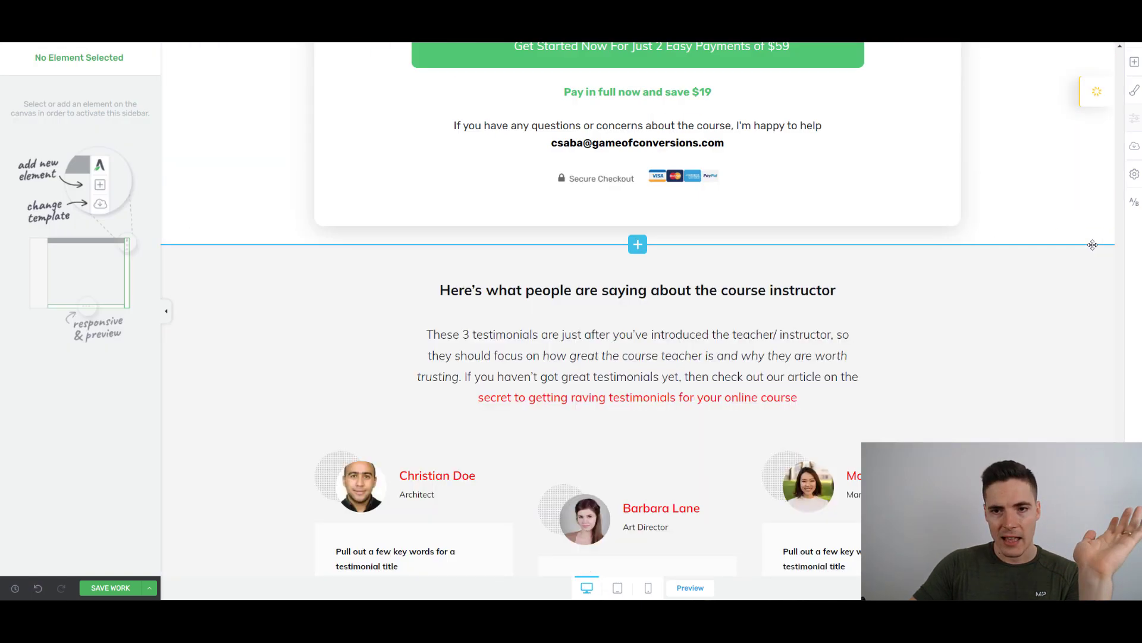
{"action": "left_click", "coordinate": [1110, 236]}
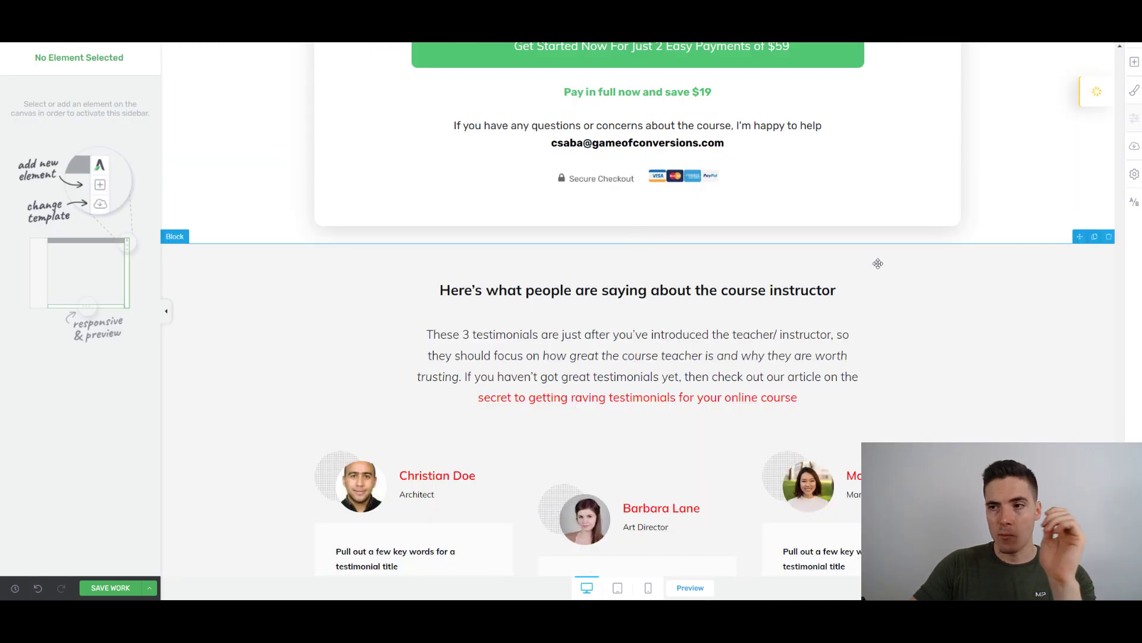
Place a saved-template element between the order box and the instructor testimonials, opening its template library
{"action": "left_click", "coordinate": [1134, 70]}
{"action": "left_click_drag", "start_coordinate": [1020, 214], "coordinate": [514, 253]}
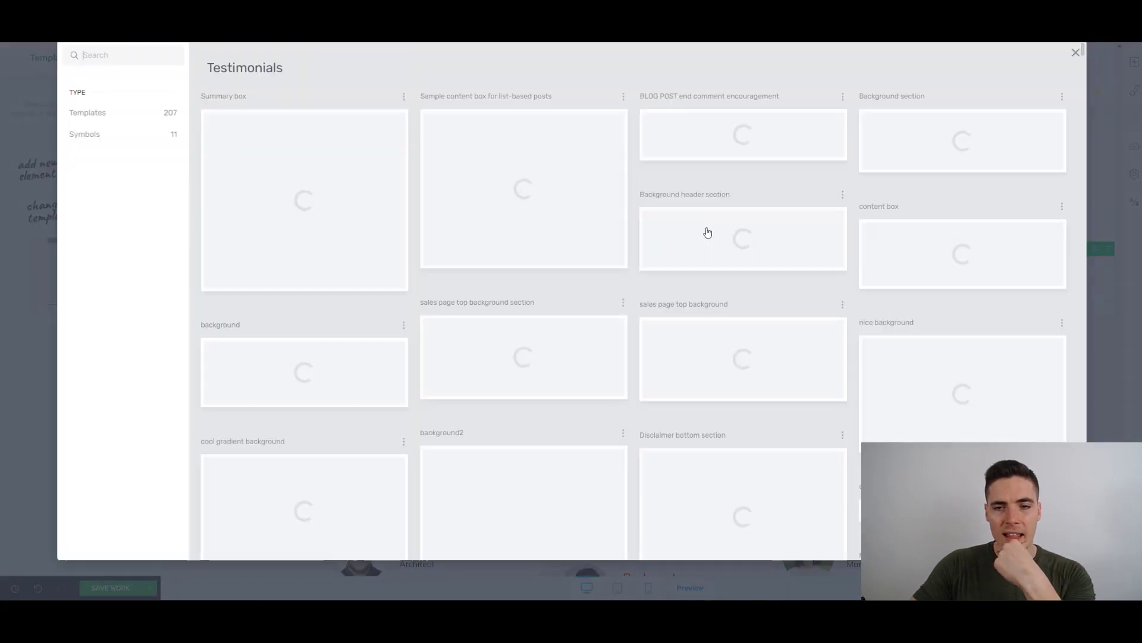
Browse the saved templates in the library, including backgrounds, testimonials, content boxes, lead generation forms and the contact form
{"action": "scroll", "coordinate": [732, 230], "scroll_direction": "down", "scroll_amount": 3}
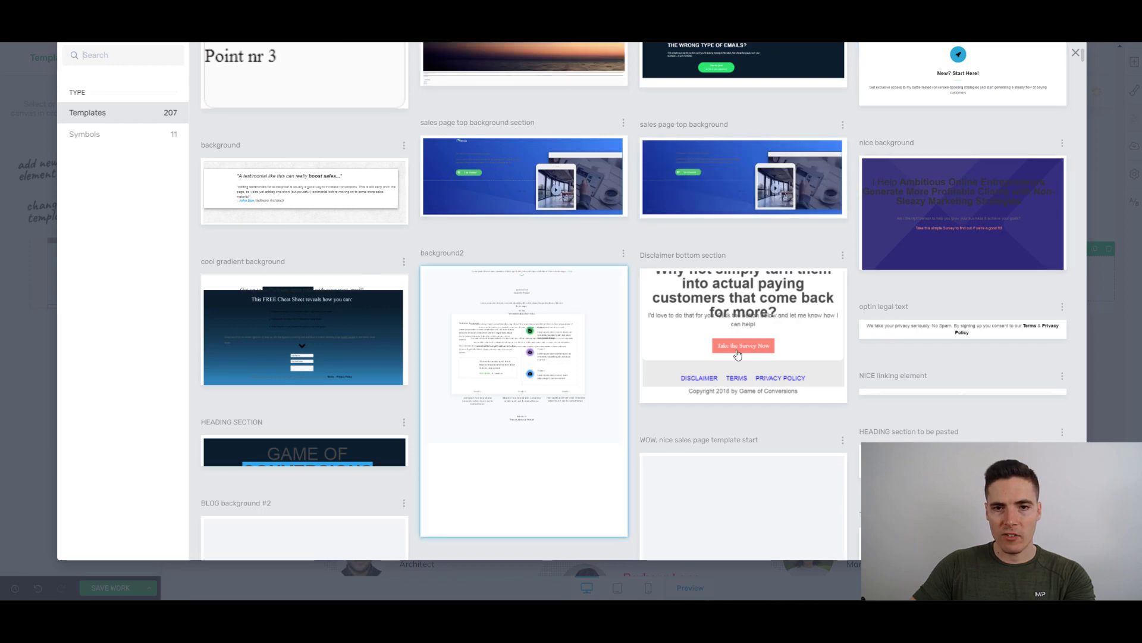
{"action": "scroll", "coordinate": [738, 354], "scroll_direction": "down", "scroll_amount": 4}
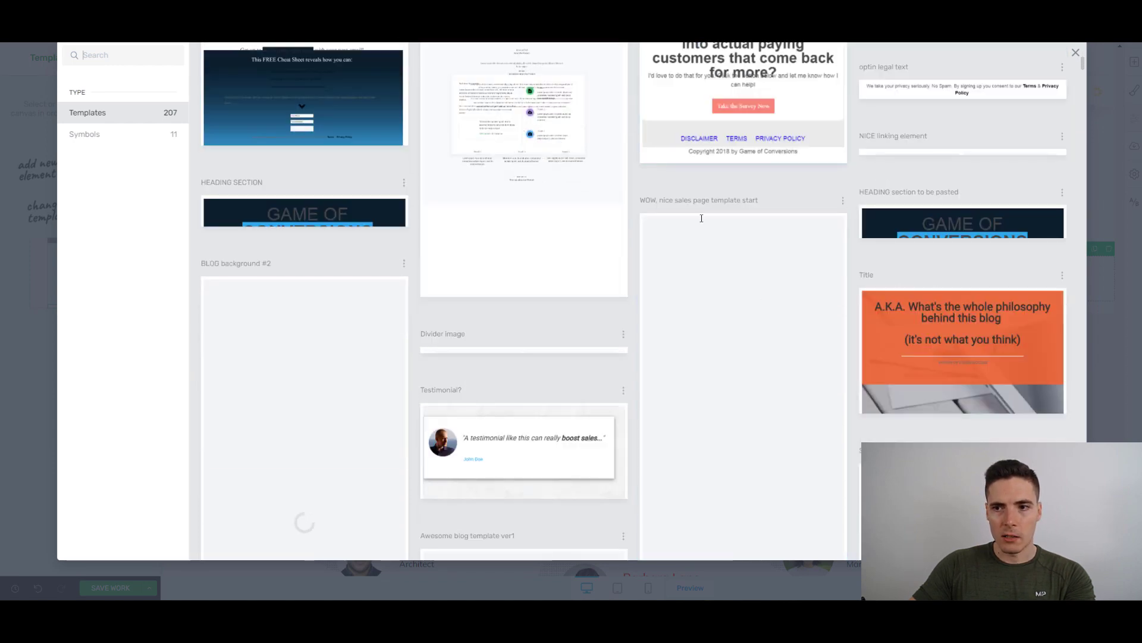
{"action": "scroll", "coordinate": [750, 191], "scroll_direction": "down", "scroll_amount": 4}
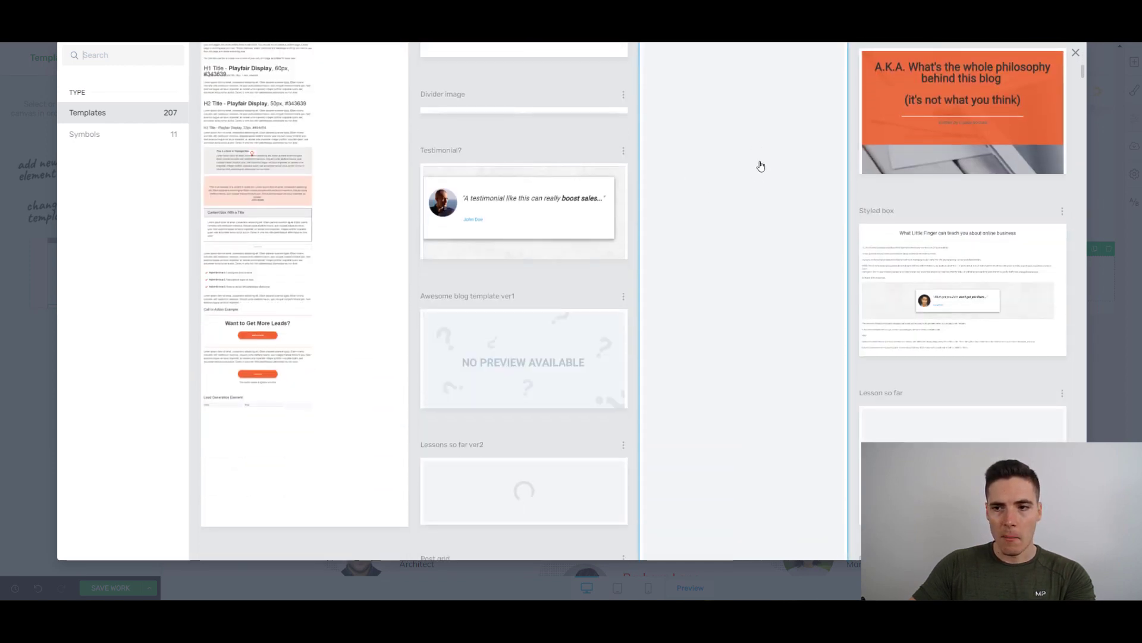
{"action": "scroll", "coordinate": [1091, 60], "scroll_direction": "down", "scroll_amount": 3}
{"action": "scroll", "coordinate": [1088, 87], "scroll_direction": "down", "scroll_amount": 7}
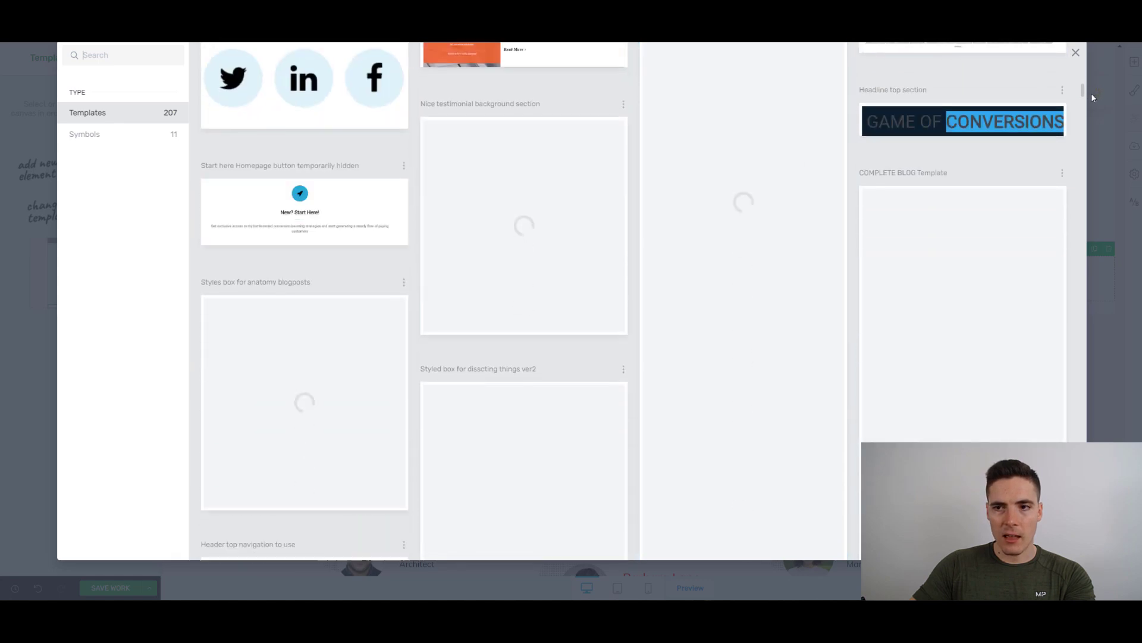
{"action": "scroll", "coordinate": [1092, 94], "scroll_direction": "down", "scroll_amount": 2}
{"action": "scroll", "coordinate": [687, 241], "scroll_direction": "down", "scroll_amount": 4}
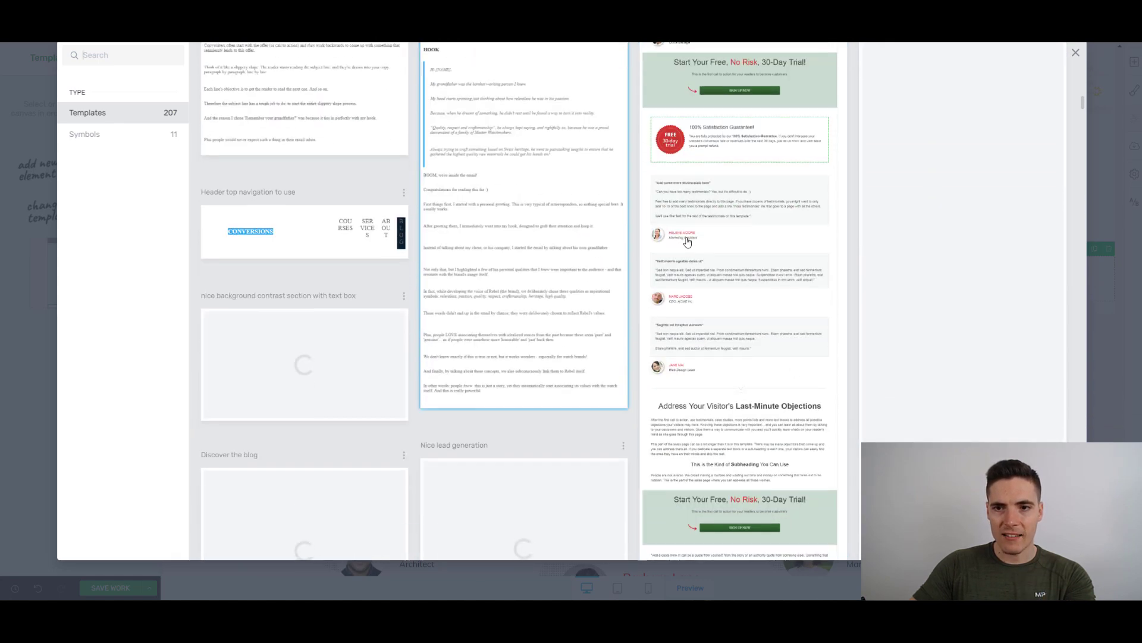
{"action": "scroll", "coordinate": [689, 238], "scroll_direction": "down", "scroll_amount": 7}
{"action": "scroll", "coordinate": [696, 238], "scroll_direction": "up", "scroll_amount": 5}
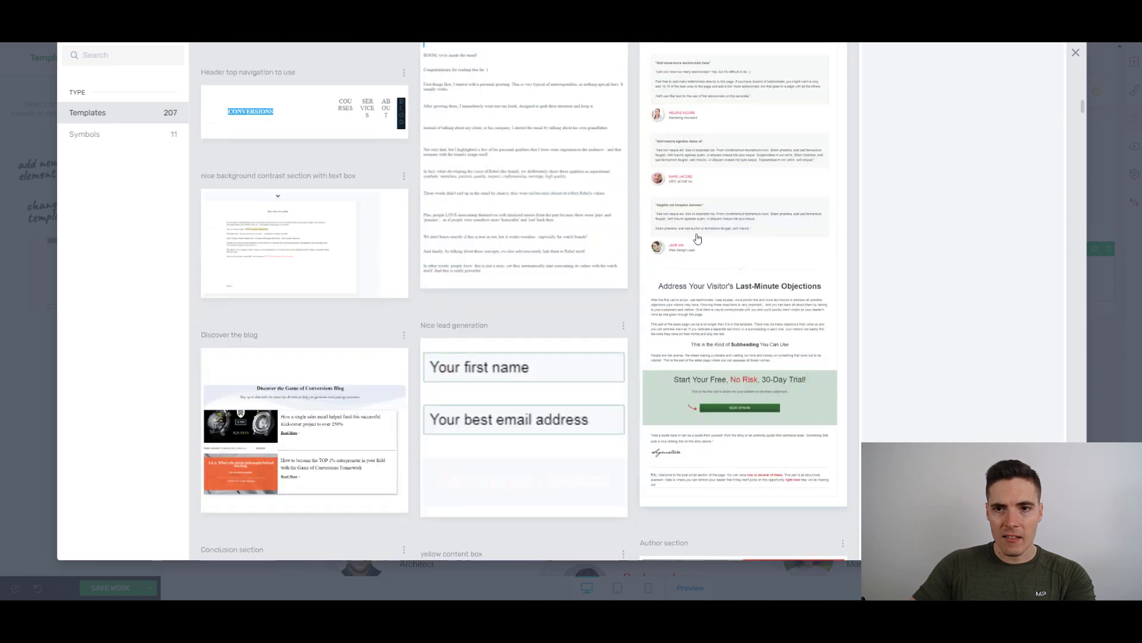
{"action": "scroll", "coordinate": [698, 238], "scroll_direction": "down", "scroll_amount": 5}
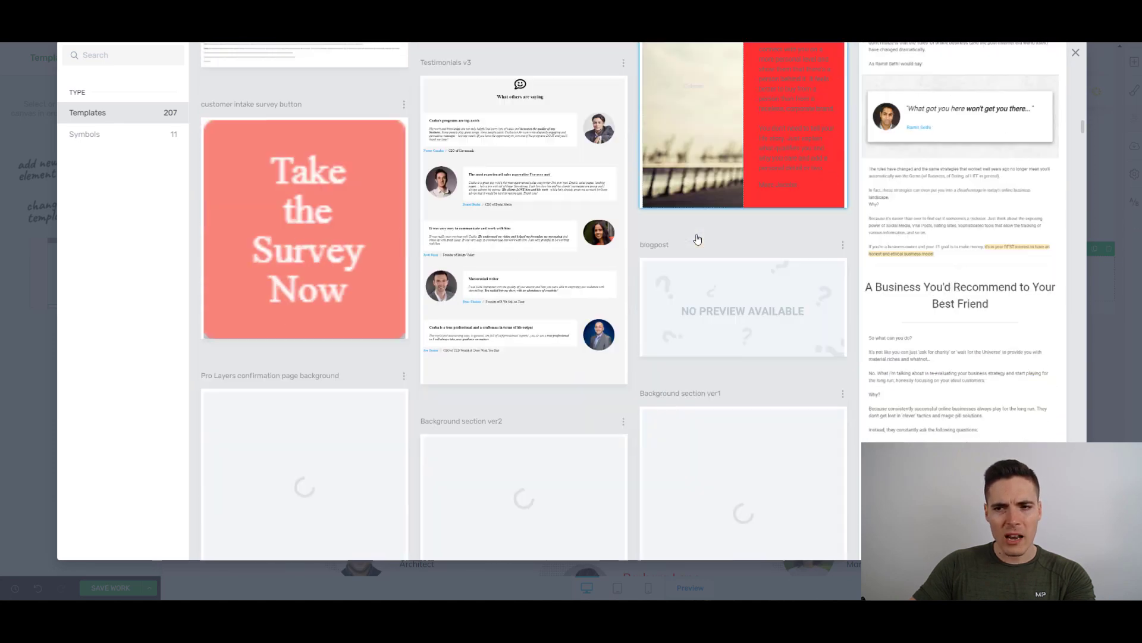
{"action": "scroll", "coordinate": [697, 239], "scroll_direction": "down", "scroll_amount": 3}
{"action": "scroll", "coordinate": [697, 239], "scroll_direction": "up", "scroll_amount": 4}
{"action": "scroll", "coordinate": [696, 238], "scroll_direction": "down", "scroll_amount": 7}
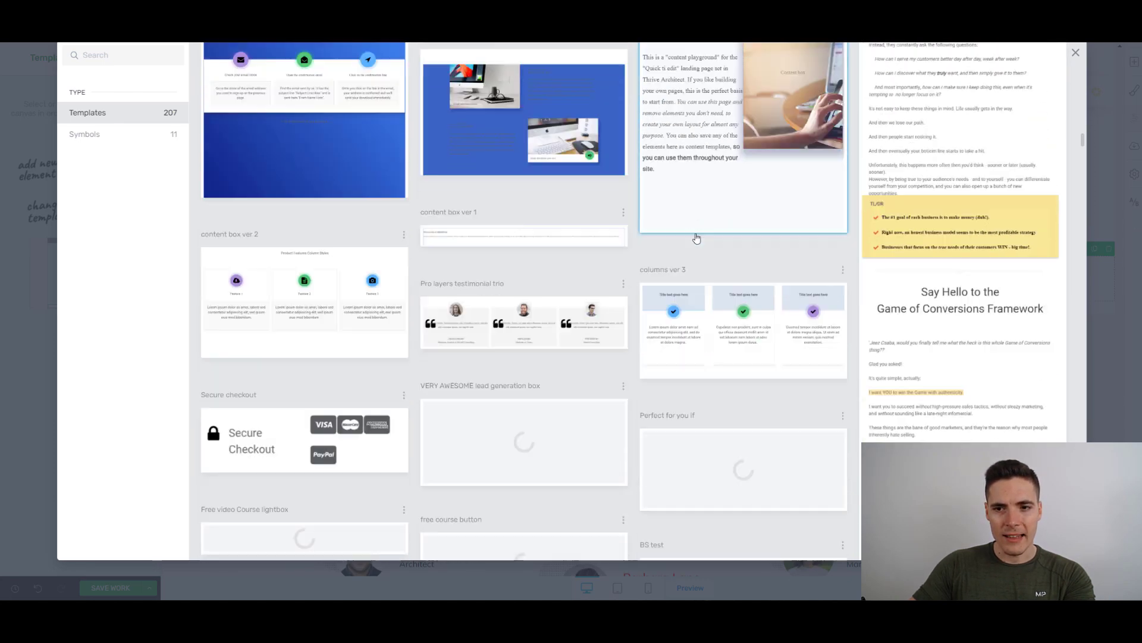
{"action": "scroll", "coordinate": [696, 238], "scroll_direction": "down", "scroll_amount": 2}
{"action": "scroll", "coordinate": [696, 238], "scroll_direction": "up", "scroll_amount": 3}
{"action": "scroll", "coordinate": [695, 236], "scroll_direction": "down", "scroll_amount": 9}
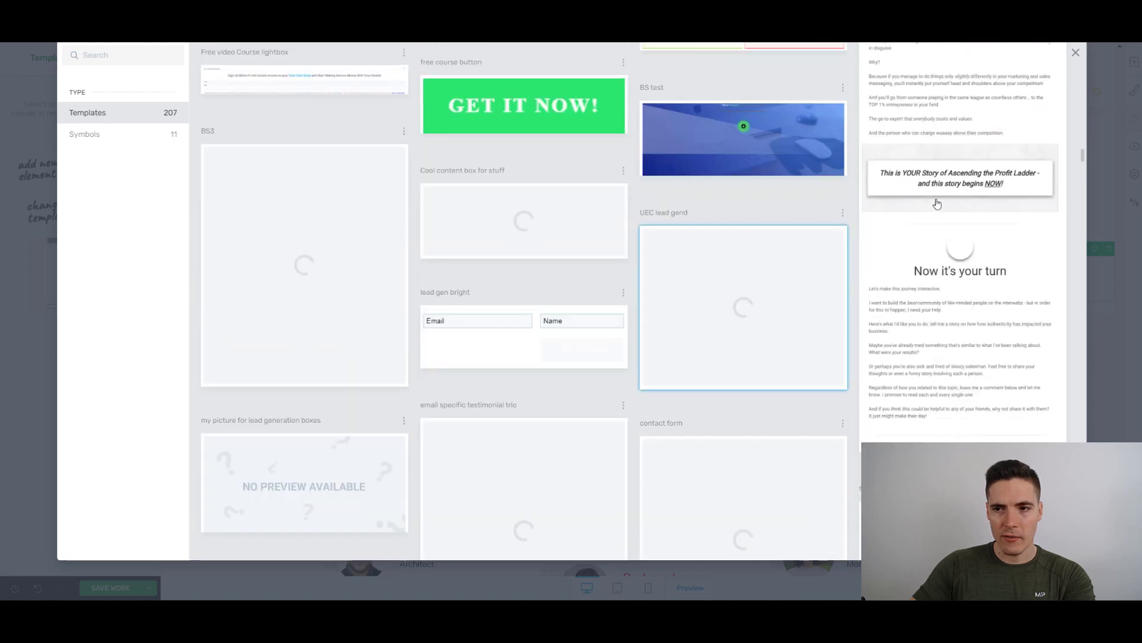
{"action": "scroll", "coordinate": [756, 221], "scroll_direction": "down", "scroll_amount": 3}
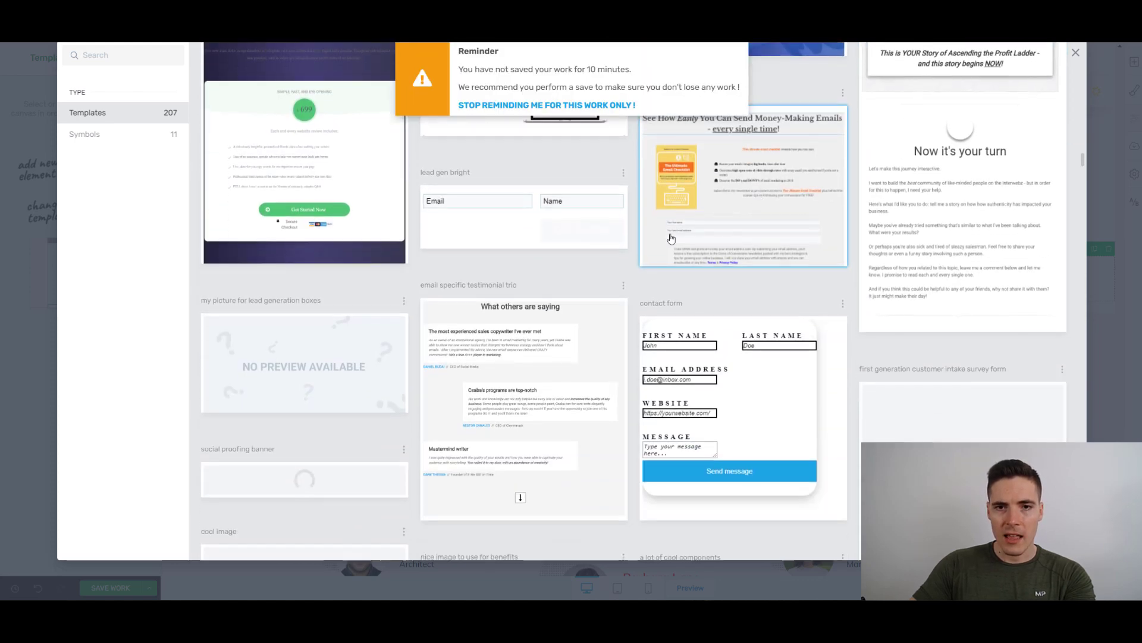
{"action": "scroll", "coordinate": [719, 278], "scroll_direction": "down", "scroll_amount": 4}
{"action": "scroll", "coordinate": [630, 157], "scroll_direction": "up", "scroll_amount": 3}
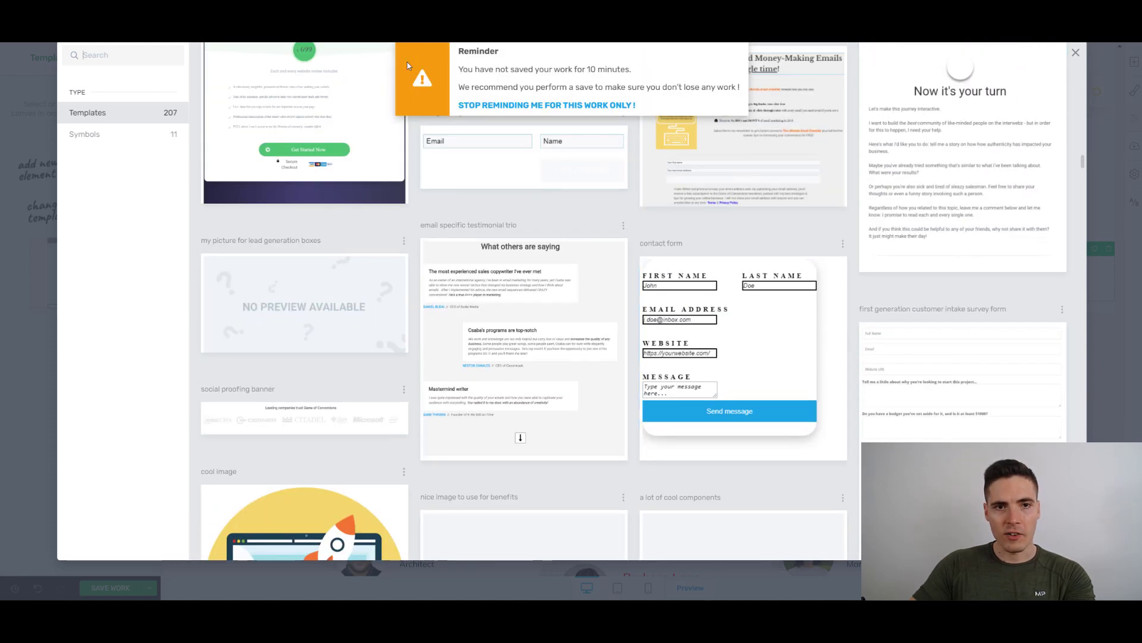
Browse further down the saved templates, from the survey form and styled content boxes to the Thank you page sections and Ultimate Articles parts
{"action": "scroll", "coordinate": [636, 124], "scroll_direction": "up", "scroll_amount": 1}
{"action": "scroll", "coordinate": [1048, 217], "scroll_direction": "down", "scroll_amount": 5}
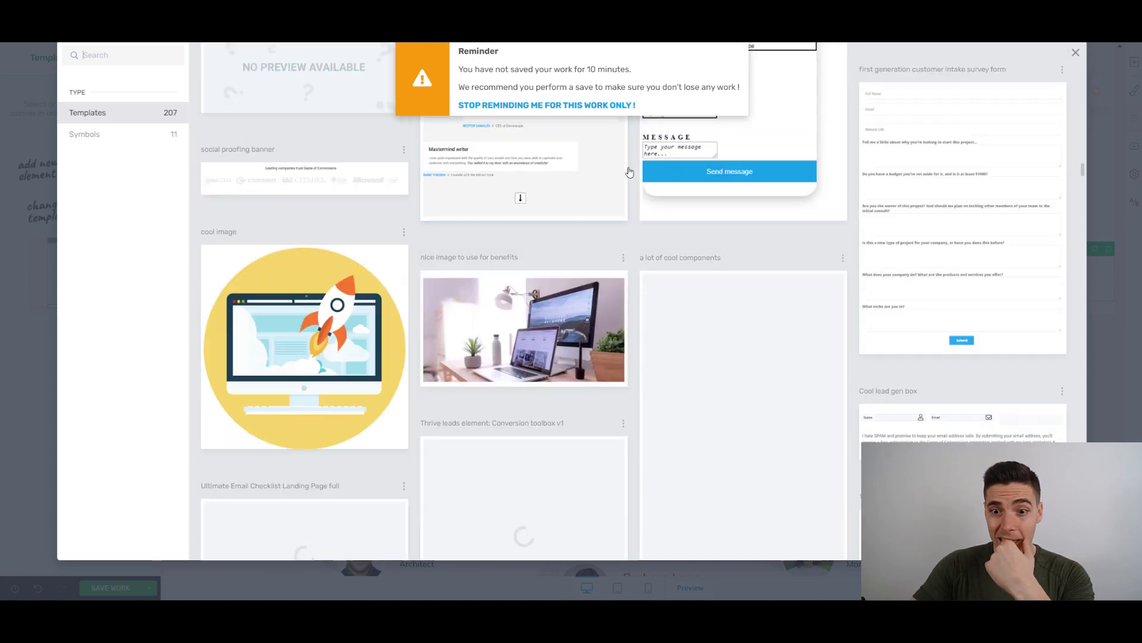
{"action": "mouse_move", "coordinate": [1083, 169]}
{"action": "left_mouse_down"}
{"action": "mouse_move", "coordinate": [1087, 194]}
{"action": "mouse_move", "coordinate": [1084, 183]}
{"action": "left_mouse_up"}
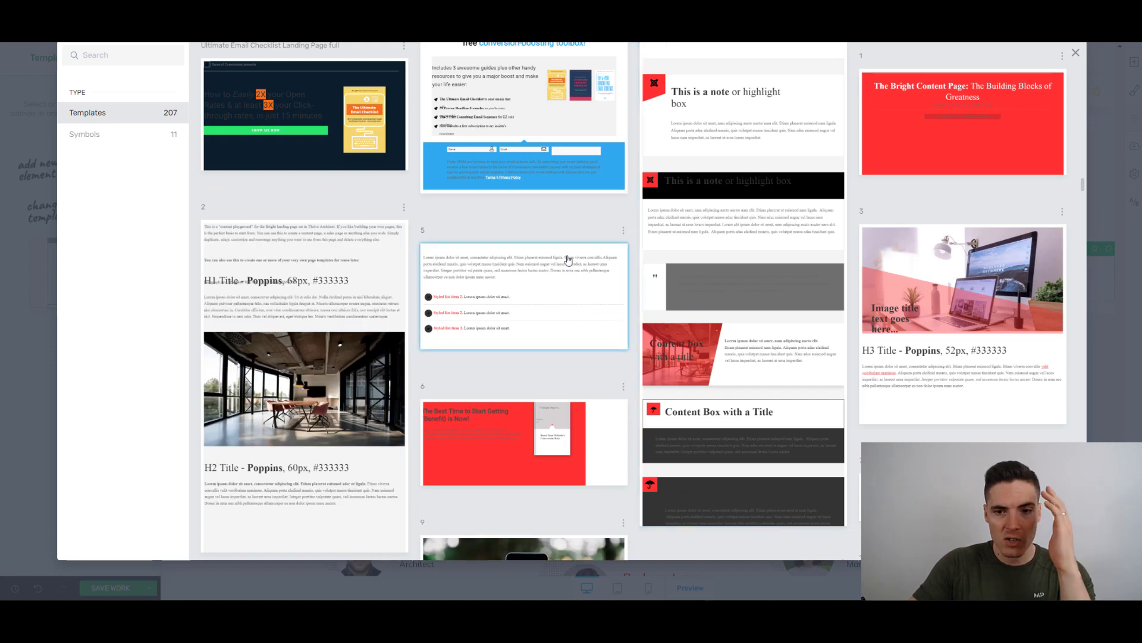
{"action": "scroll", "coordinate": [568, 260], "scroll_direction": "down", "scroll_amount": 15}
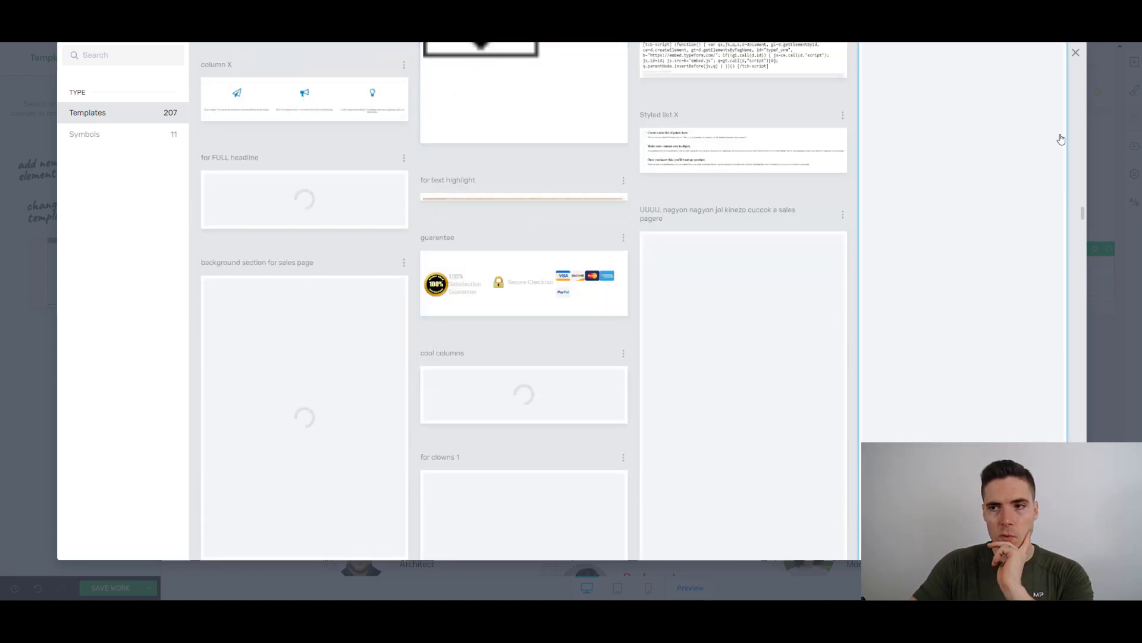
{"action": "scroll", "coordinate": [662, 312], "scroll_direction": "down", "scroll_amount": 5}
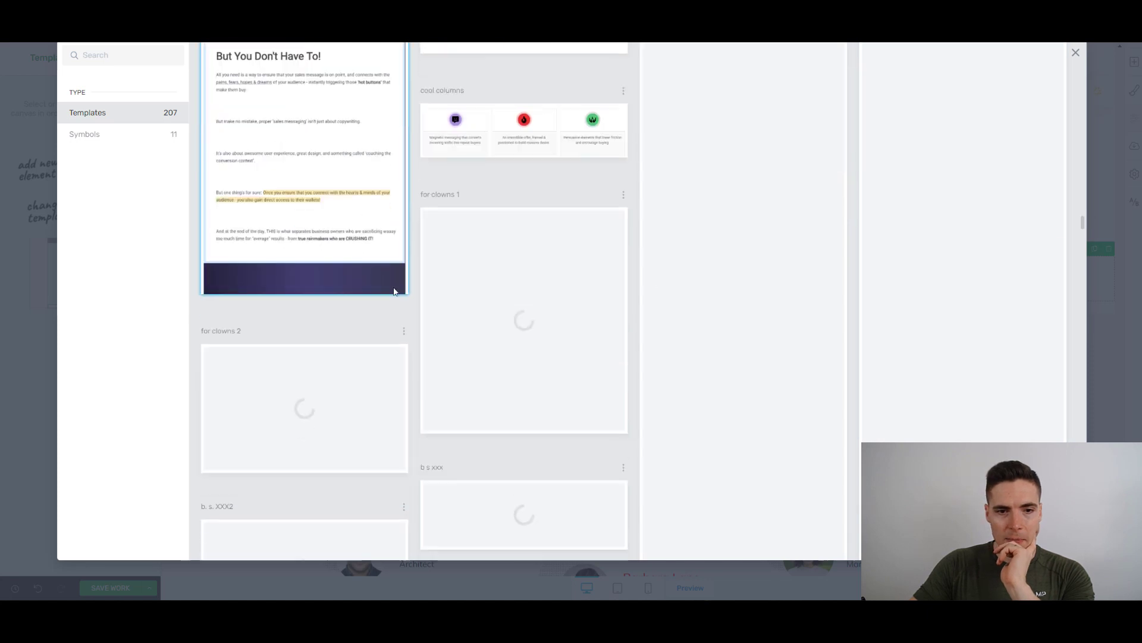
{"action": "scroll", "coordinate": [938, 311], "scroll_direction": "down", "scroll_amount": 10}
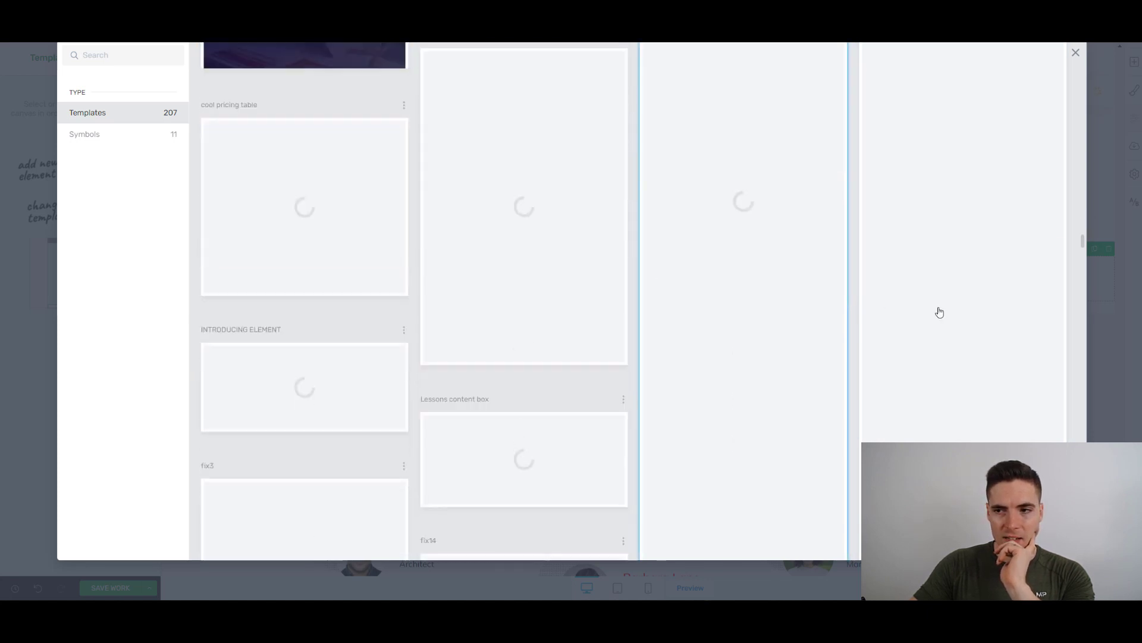
{"action": "scroll", "coordinate": [1086, 309], "scroll_direction": "down", "scroll_amount": 10}
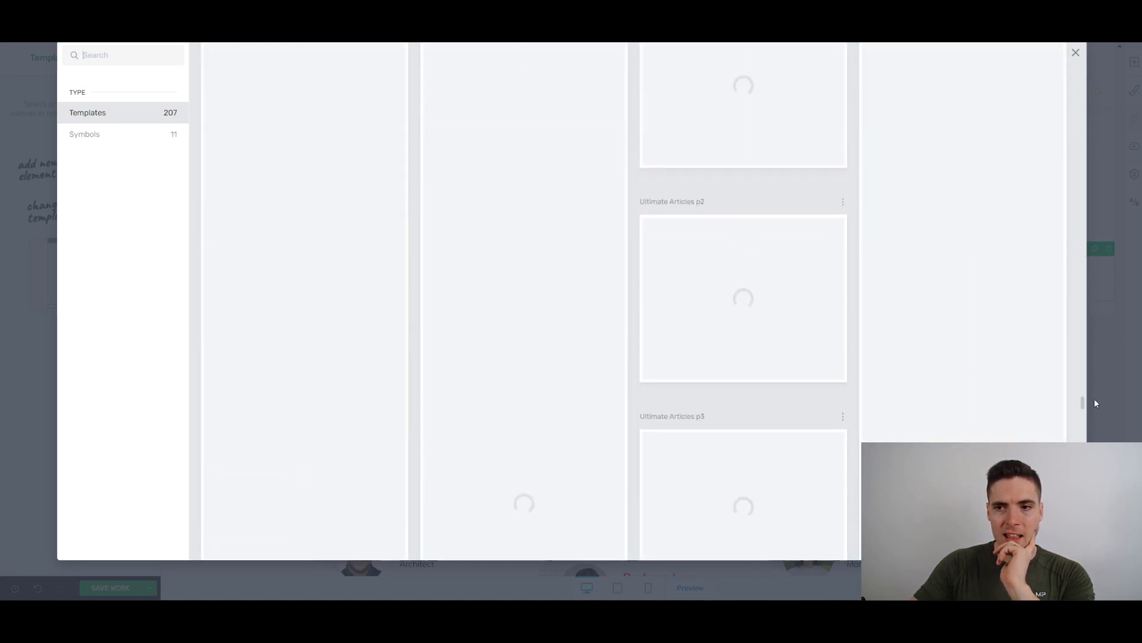
{"action": "scroll", "coordinate": [699, 299], "scroll_direction": "down", "scroll_amount": 10}
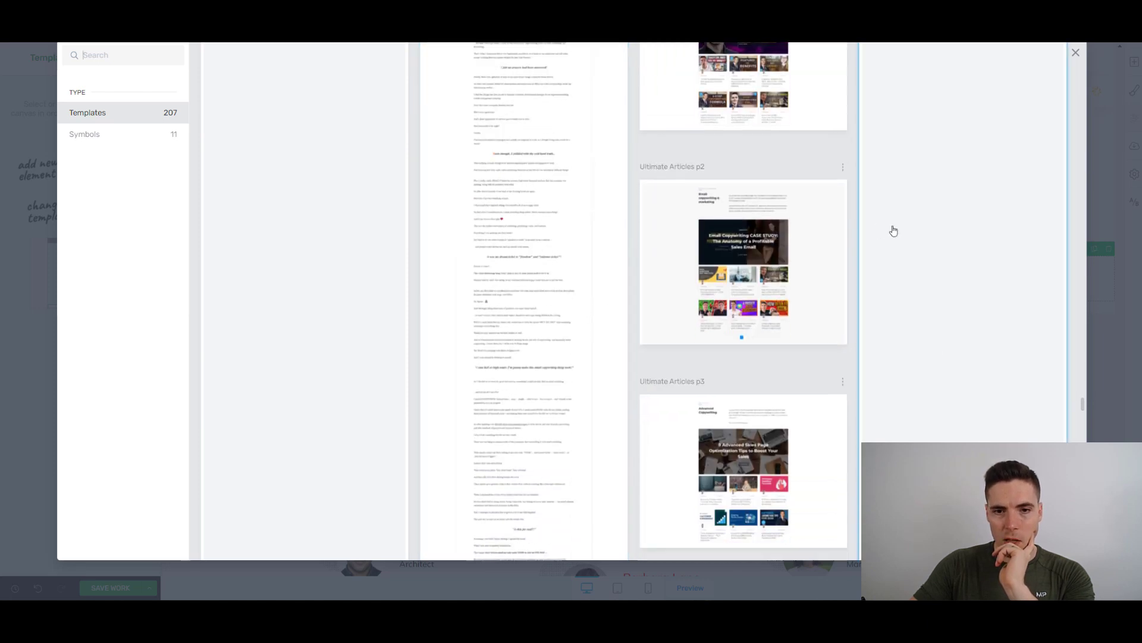
{"action": "scroll", "coordinate": [602, 250], "scroll_direction": "up", "scroll_amount": 10}
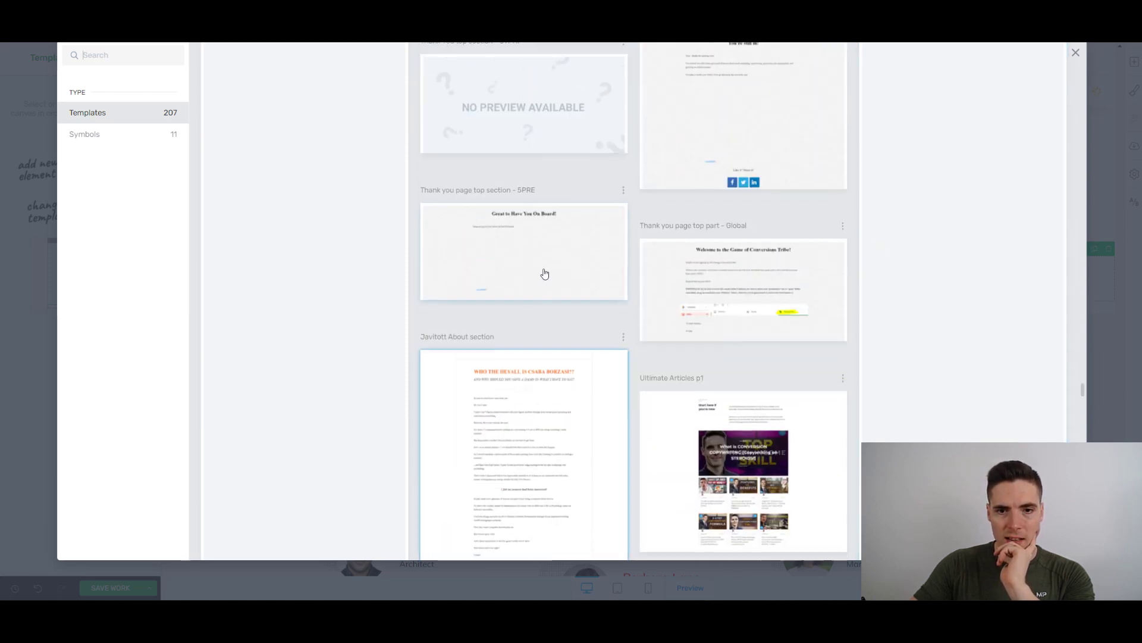
{"action": "scroll", "coordinate": [548, 238], "scroll_direction": "down", "scroll_amount": 4}
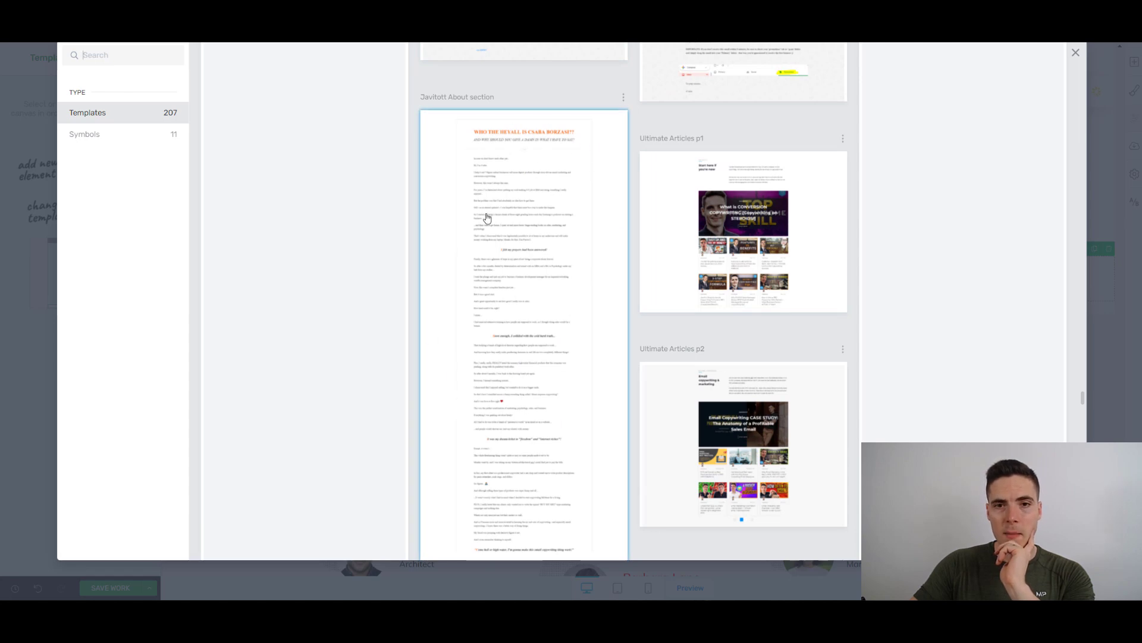
{"action": "scroll", "coordinate": [522, 229], "scroll_direction": "down", "scroll_amount": 15}
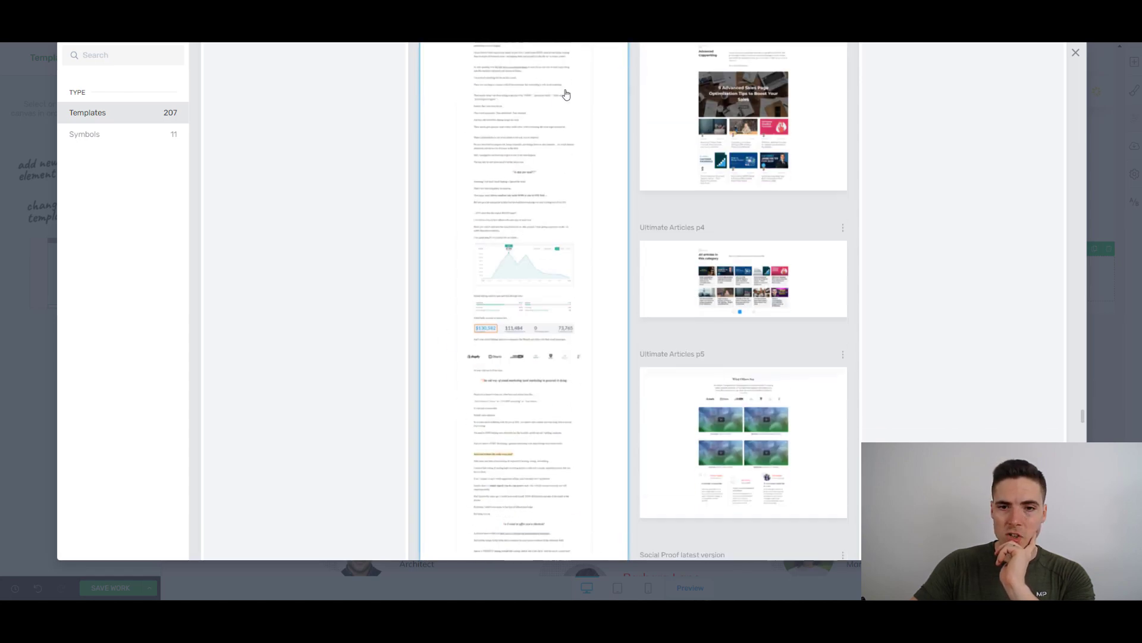
{"action": "scroll", "coordinate": [561, 75], "scroll_direction": "down", "scroll_amount": 7}
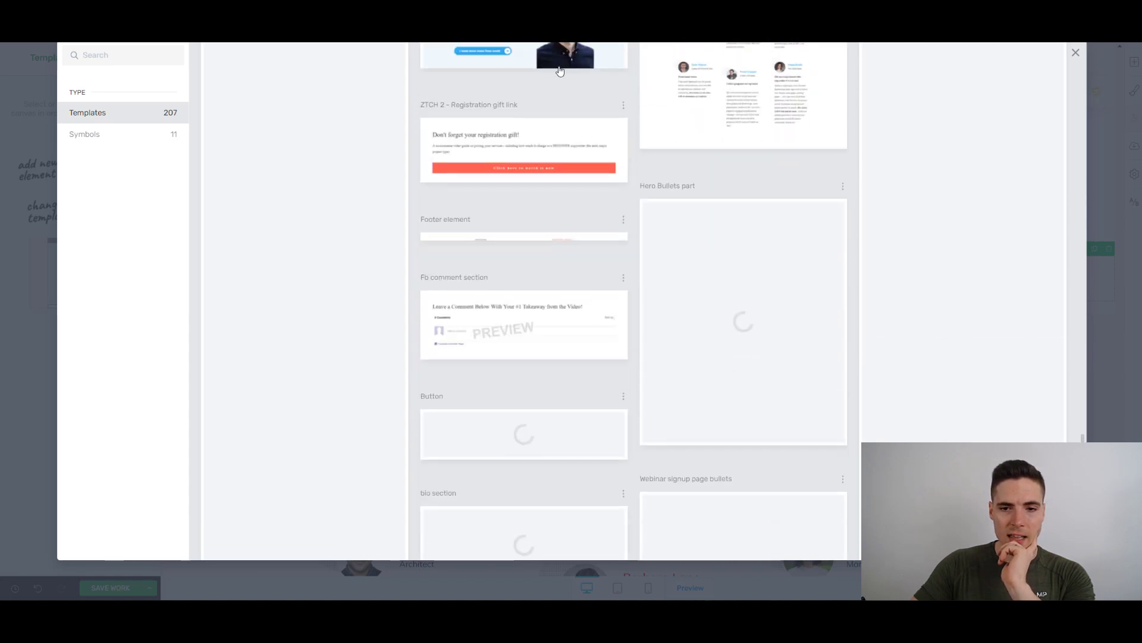
Examine the saved webinar signup bullets, lead generation forms and the Proof templates, especially the Proof 3 testimonials layout
{"action": "scroll", "coordinate": [568, 107], "scroll_direction": "up", "scroll_amount": 4}
{"action": "scroll", "coordinate": [570, 121], "scroll_direction": "down", "scroll_amount": 8}
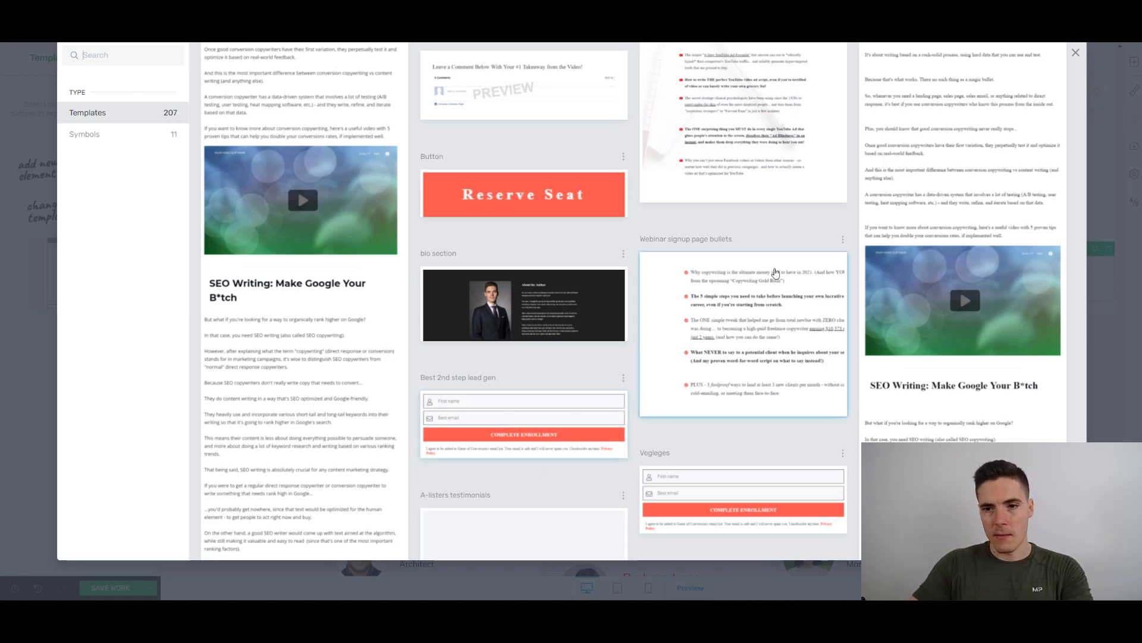
{"action": "scroll", "coordinate": [783, 222], "scroll_direction": "down", "scroll_amount": 10}
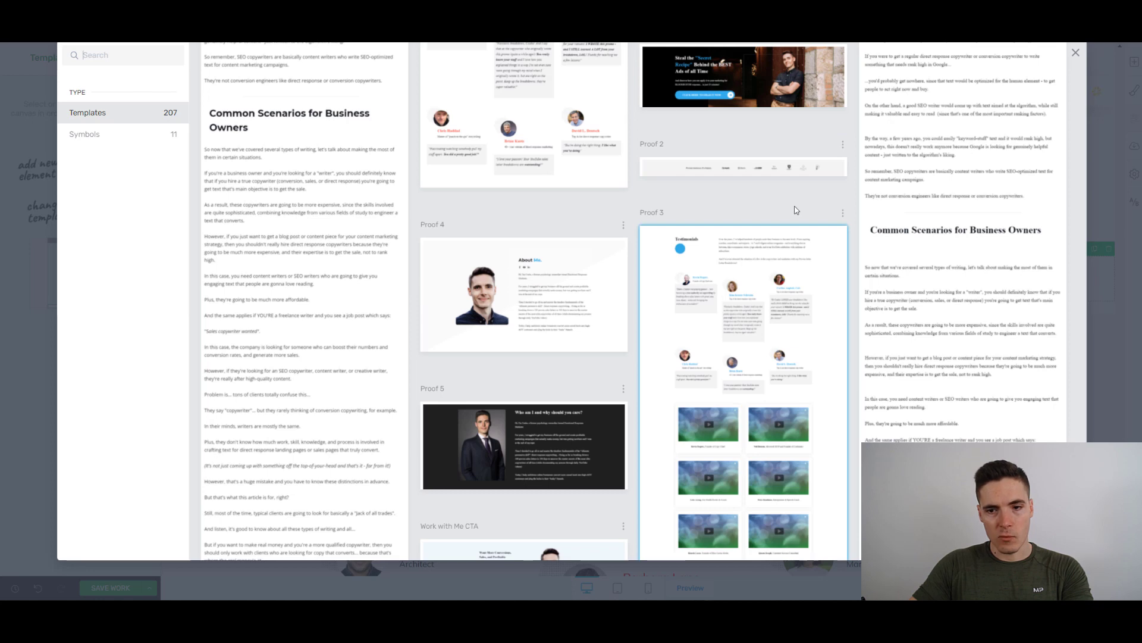
{"action": "scroll", "coordinate": [796, 210], "scroll_direction": "down", "scroll_amount": 4}
{"action": "scroll", "coordinate": [835, 143], "scroll_direction": "up", "scroll_amount": 2}
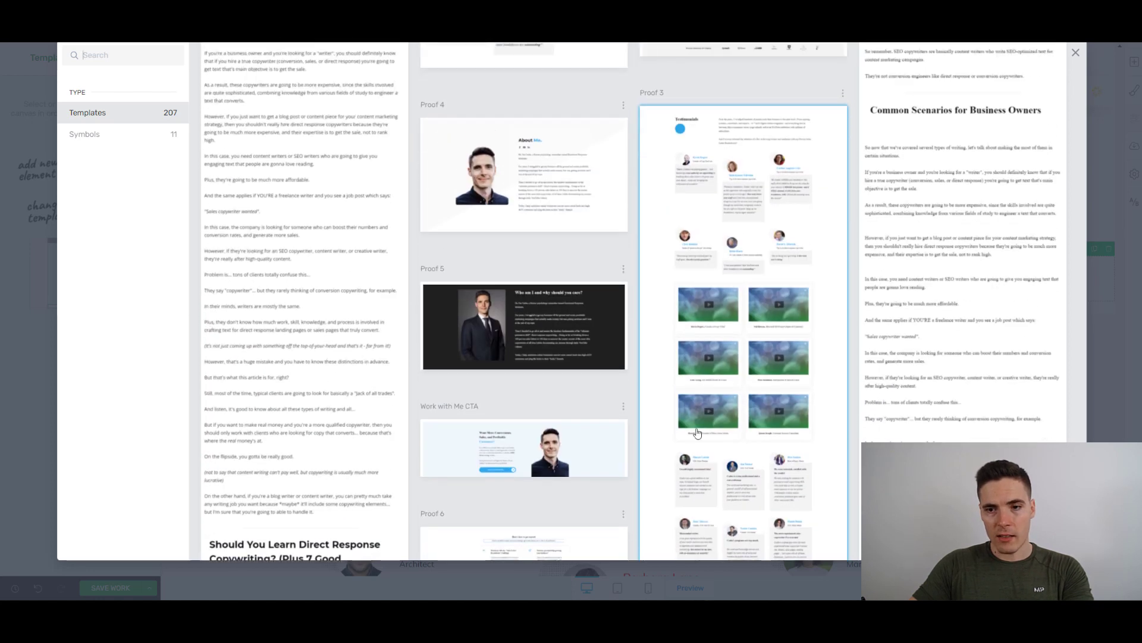
{"action": "scroll", "coordinate": [798, 267], "scroll_direction": "down", "scroll_amount": 1}
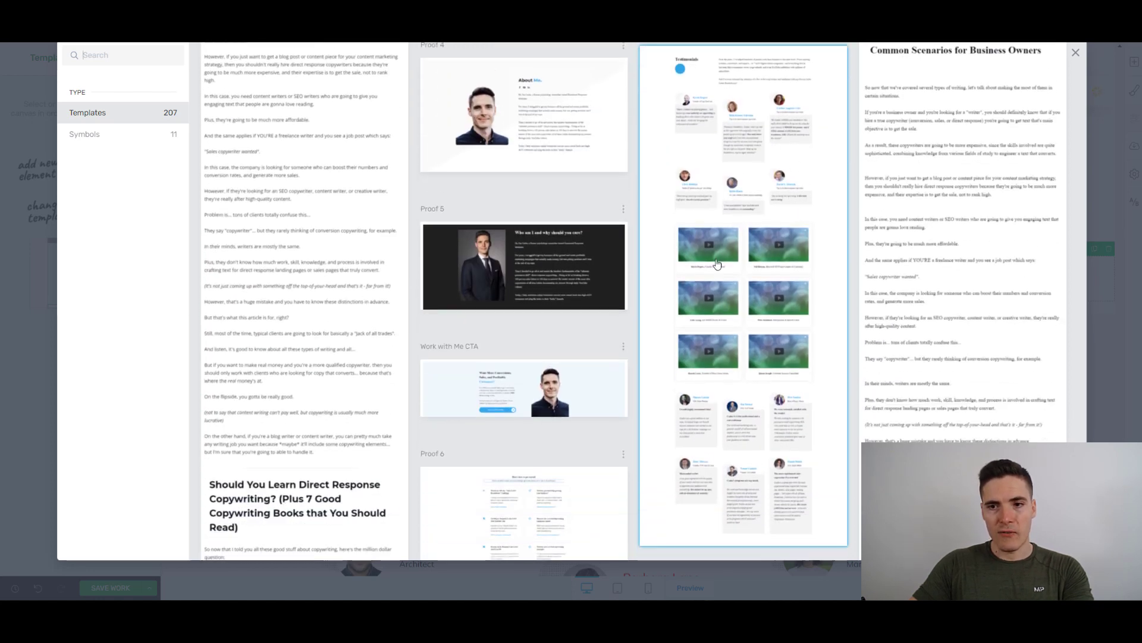
{"action": "scroll", "coordinate": [788, 165], "scroll_direction": "up", "scroll_amount": 1}
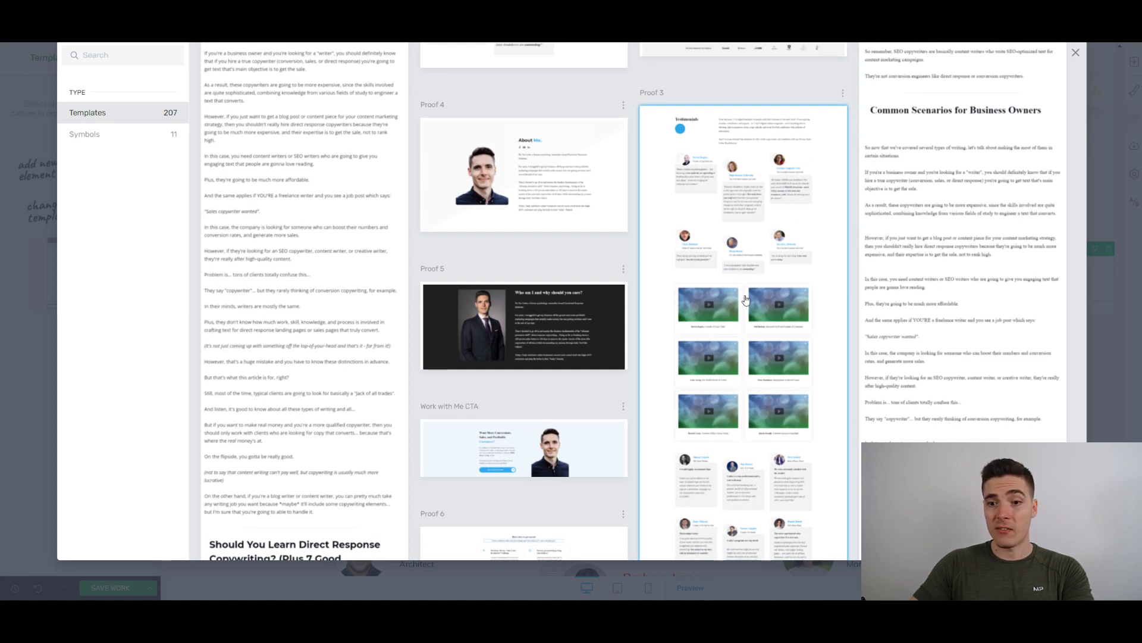
Insert the saved "Proof 8" portfolio template between the order box and the instructor testimonials
{"action": "scroll", "coordinate": [773, 313], "scroll_direction": "down", "scroll_amount": 3}
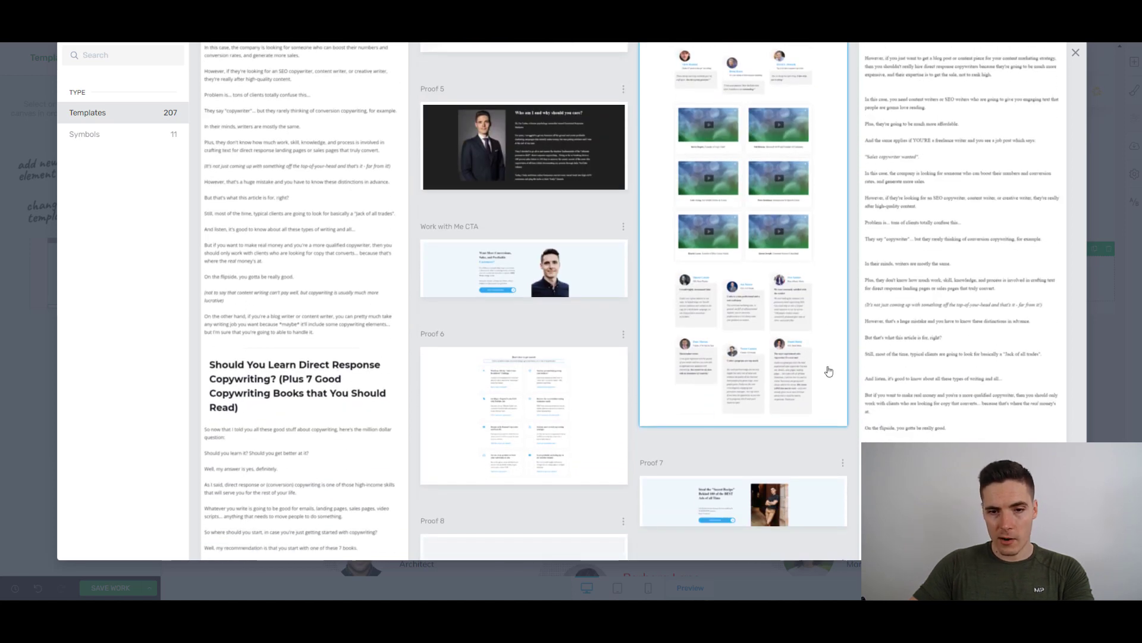
{"action": "scroll", "coordinate": [739, 238], "scroll_direction": "down", "scroll_amount": 5}
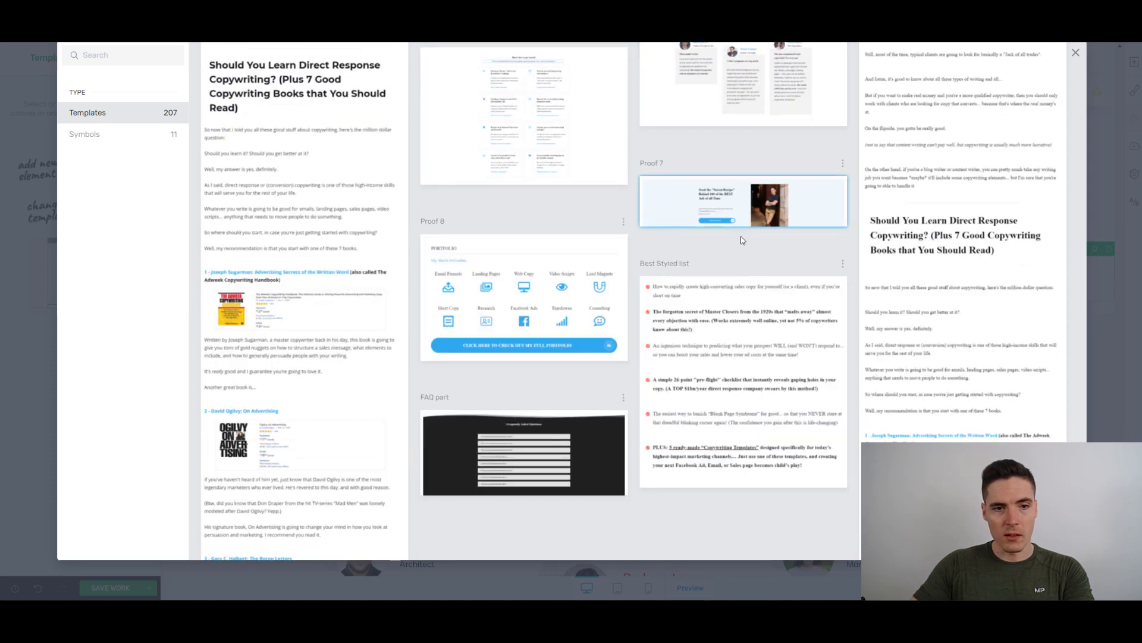
{"action": "scroll", "coordinate": [523, 285], "scroll_direction": "down", "scroll_amount": 1}
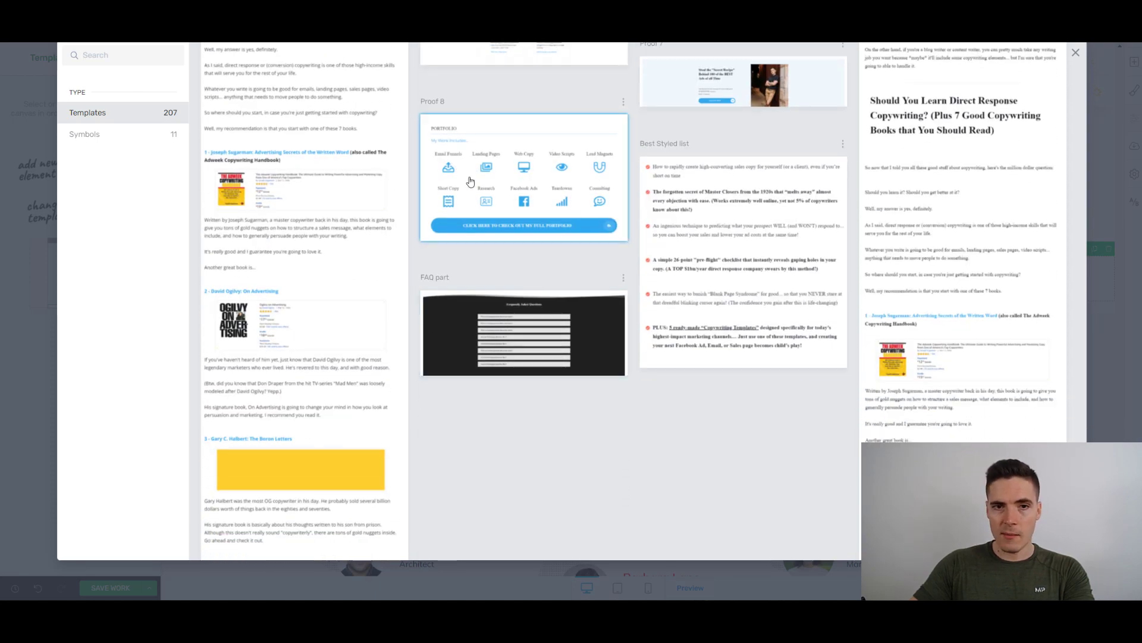
{"action": "left_click", "coordinate": [524, 256]}
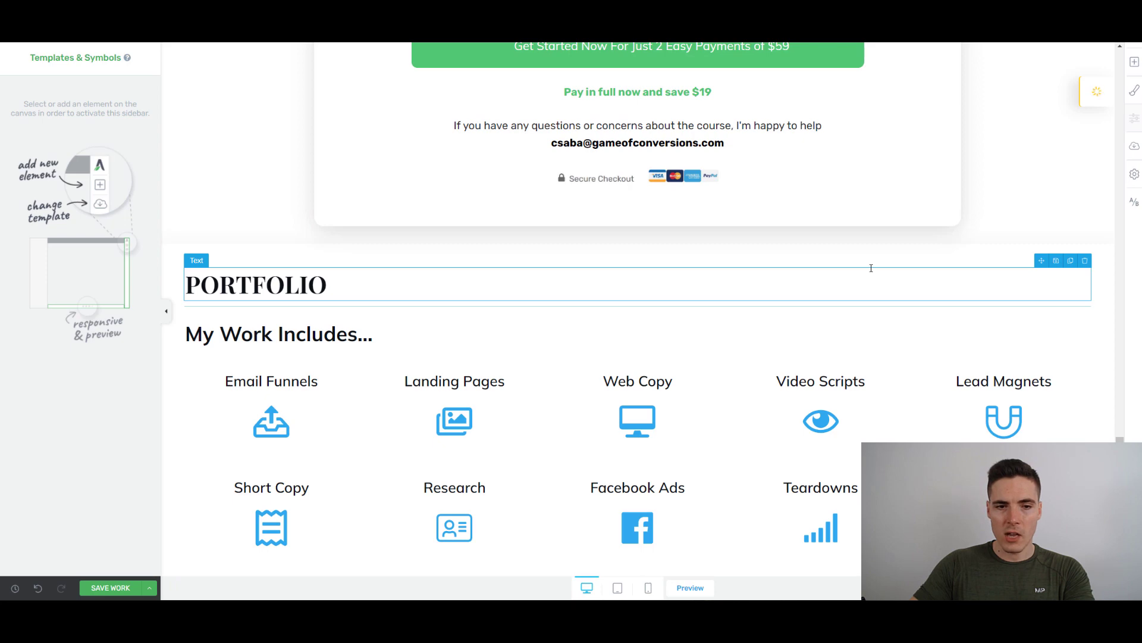
{"action": "scroll", "coordinate": [871, 268], "scroll_direction": "down", "scroll_amount": 3}
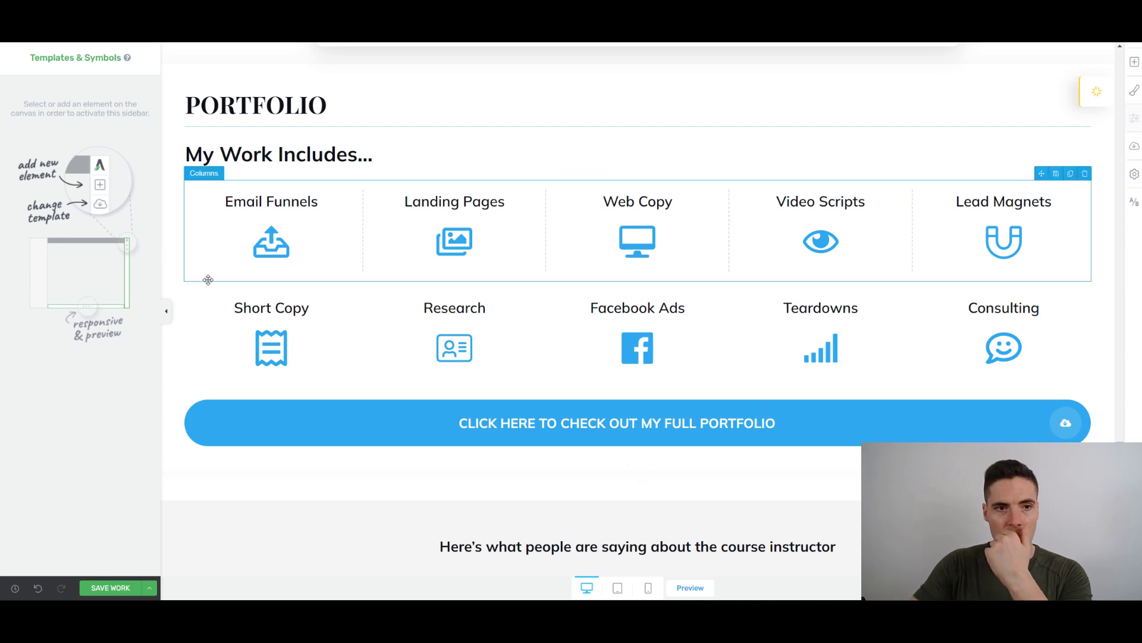
Stop the portfolio background section's content from covering the entire screen width, and set its maximum width to 943 px and minimum height to 745 px
{"action": "left_click", "coordinate": [224, 222]}
{"action": "left_click", "coordinate": [266, 39]}
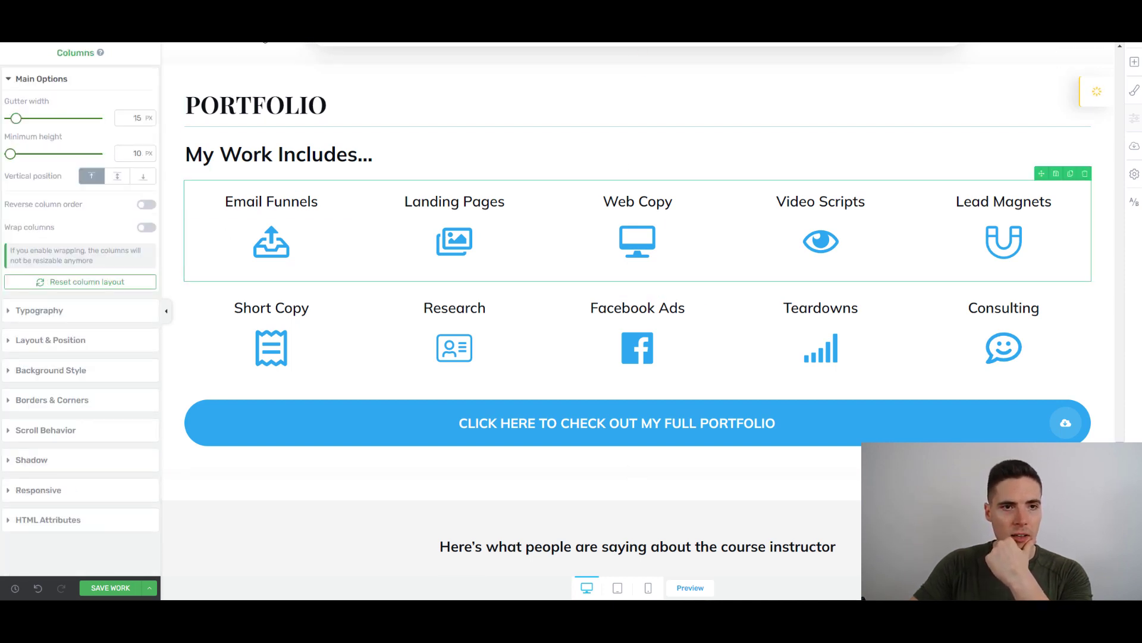
{"action": "left_click", "coordinate": [266, 41]}
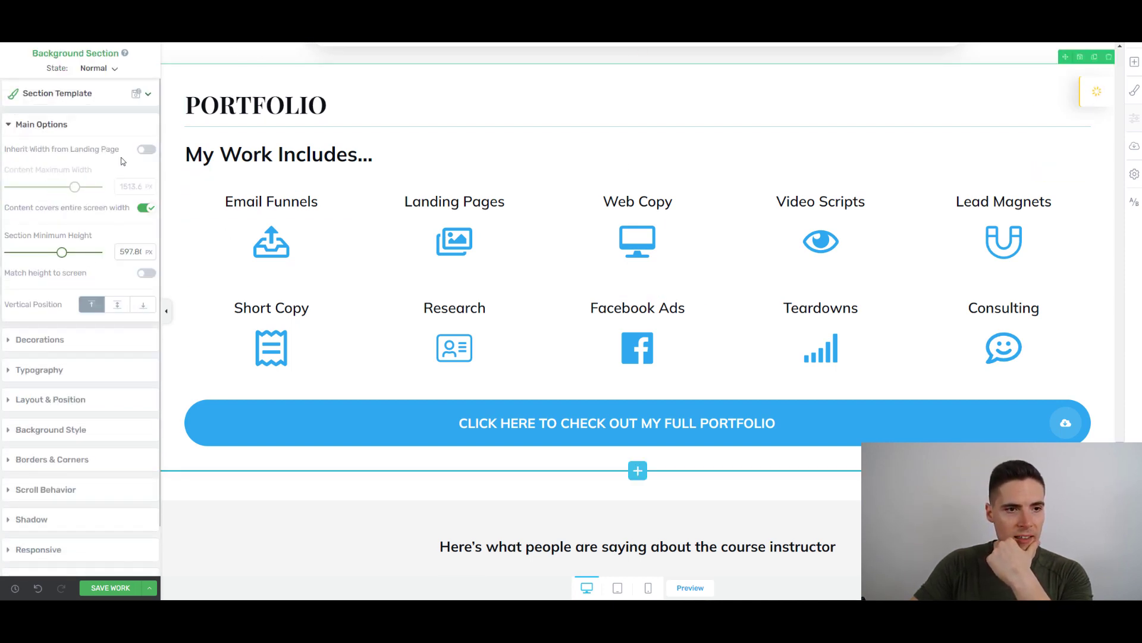
{"action": "left_click", "coordinate": [144, 150]}
{"action": "mouse_move", "coordinate": [63, 198]}
{"action": "left_mouse_down"}
{"action": "mouse_move", "coordinate": [32, 195]}
{"action": "mouse_move", "coordinate": [74, 194]}
{"action": "mouse_move", "coordinate": [26, 186]}
{"action": "mouse_move", "coordinate": [67, 188]}
{"action": "mouse_move", "coordinate": [49, 198]}
{"action": "left_mouse_up"}
{"action": "left_click", "coordinate": [145, 149]}
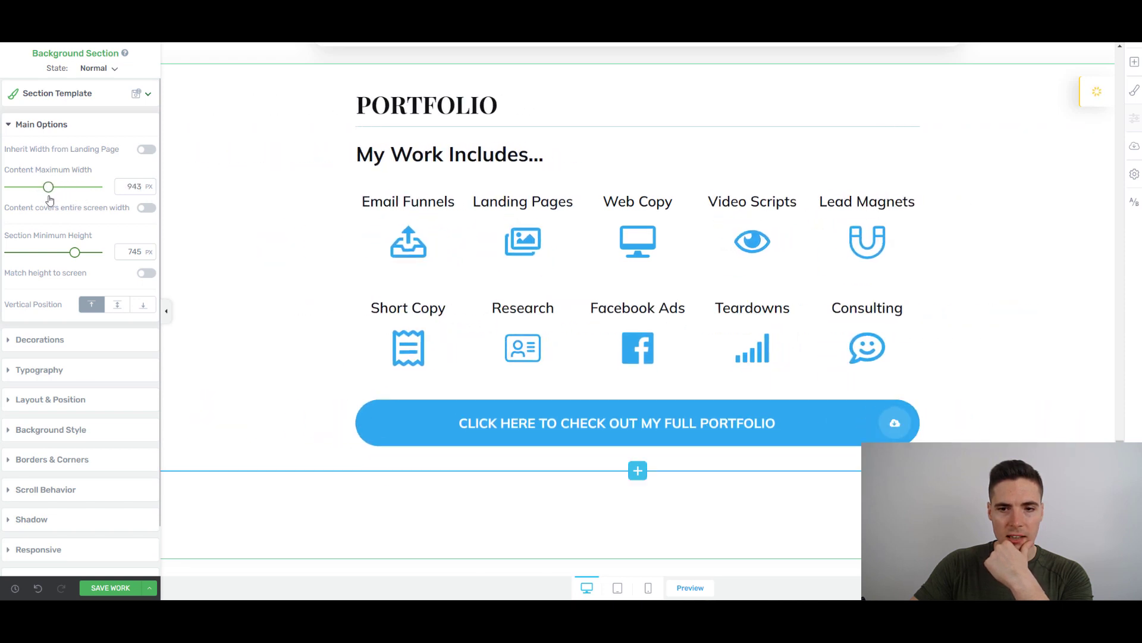
Apply the red Main Button template style to the full-portfolio button after trying the Bottom Border and saved CTA button 1 styles
{"action": "left_click", "coordinate": [457, 409]}
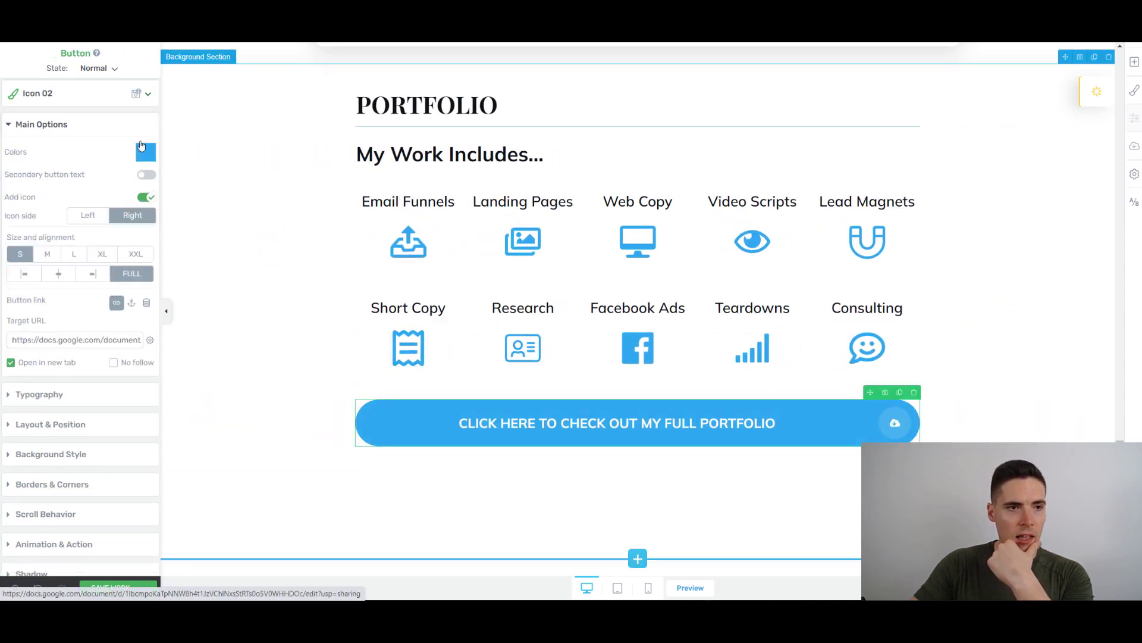
{"action": "left_click", "coordinate": [52, 94]}
{"action": "scroll", "coordinate": [92, 298], "scroll_direction": "down", "scroll_amount": 10}
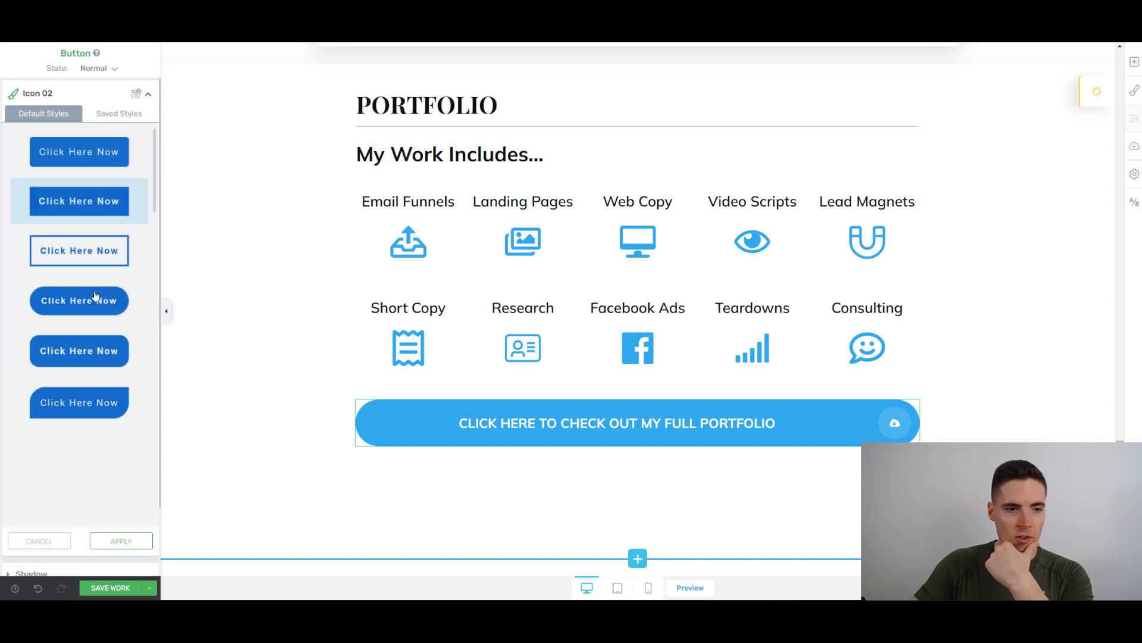
{"action": "left_click", "coordinate": [90, 299]}
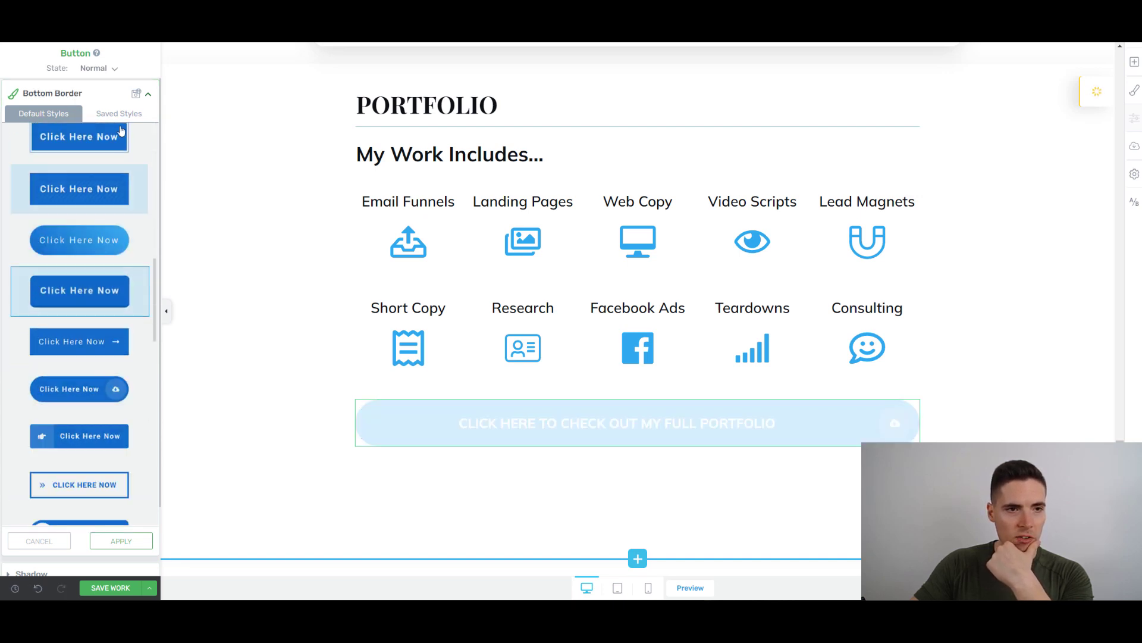
{"action": "left_click", "coordinate": [115, 116]}
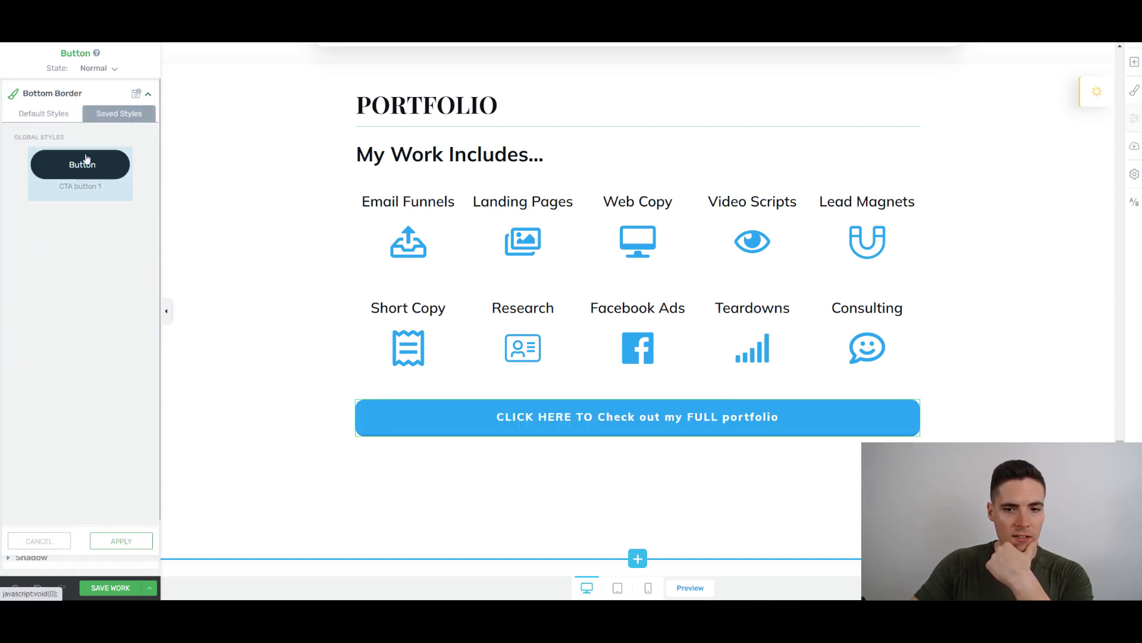
{"action": "left_click", "coordinate": [87, 165]}
{"action": "left_click", "coordinate": [47, 114]}
{"action": "left_click", "coordinate": [83, 172]}
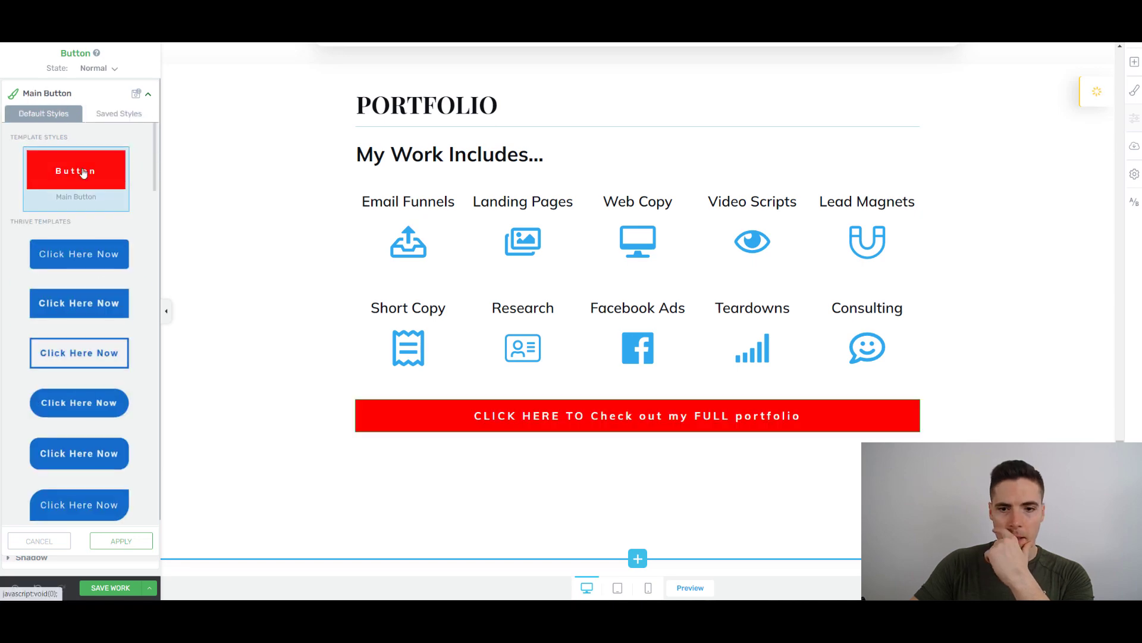
Place a Guarantee Box element between the portfolio section and the instructor testimonials, opening its template selection
{"action": "scroll", "coordinate": [637, 328], "scroll_direction": "down", "scroll_amount": 5}
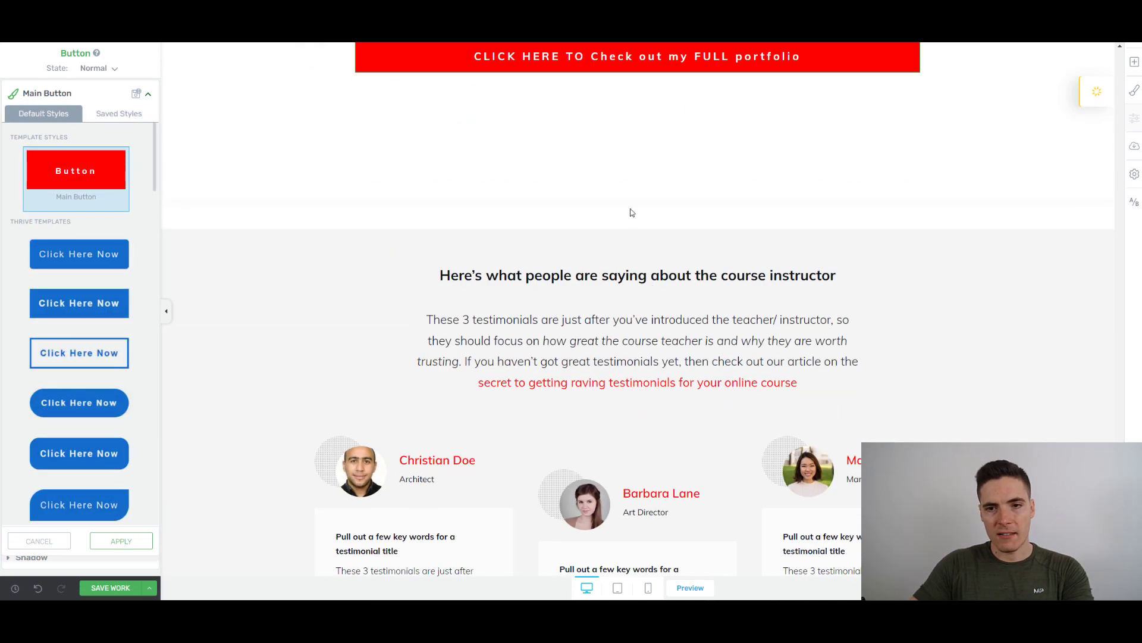
{"action": "left_click", "coordinate": [1134, 62]}
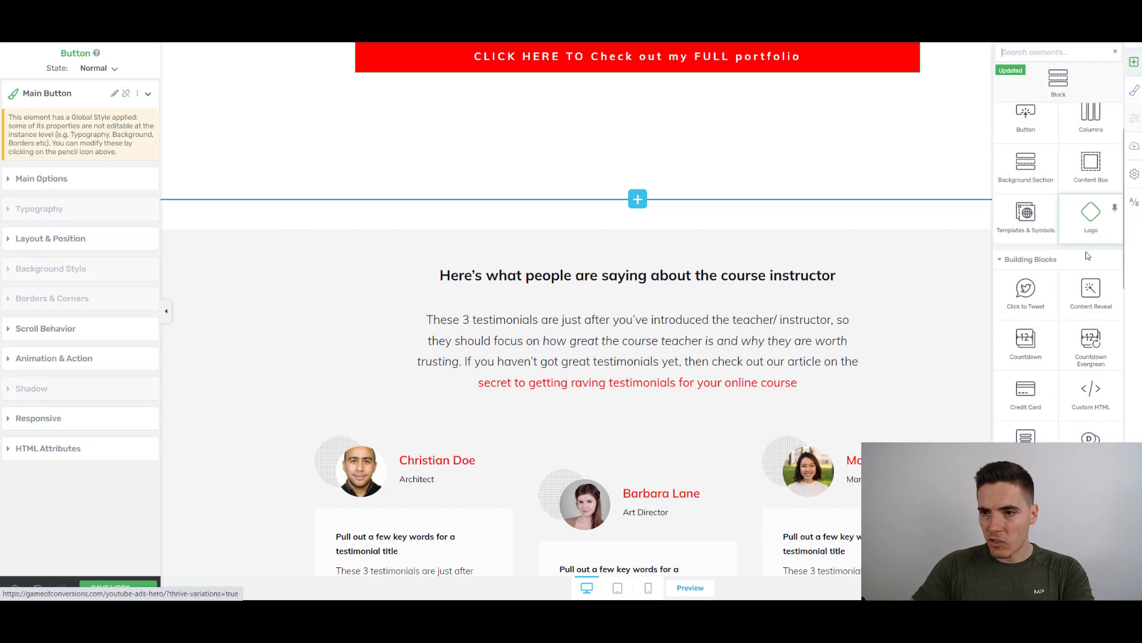
{"action": "scroll", "coordinate": [1060, 280], "scroll_direction": "down", "scroll_amount": 5}
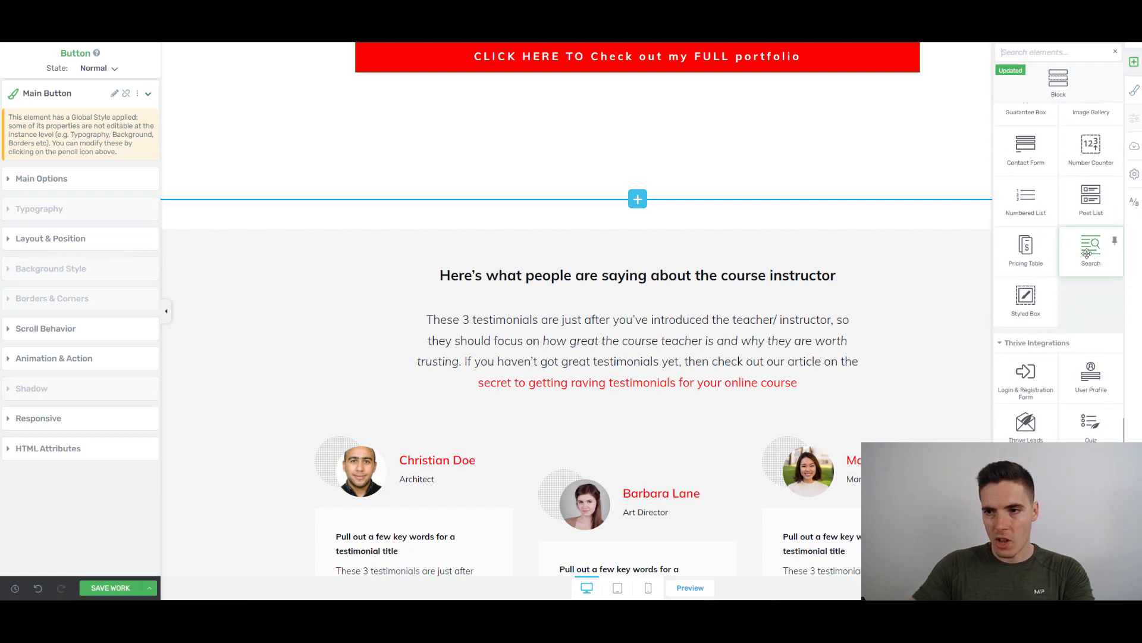
{"action": "scroll", "coordinate": [1047, 279], "scroll_direction": "down", "scroll_amount": 1}
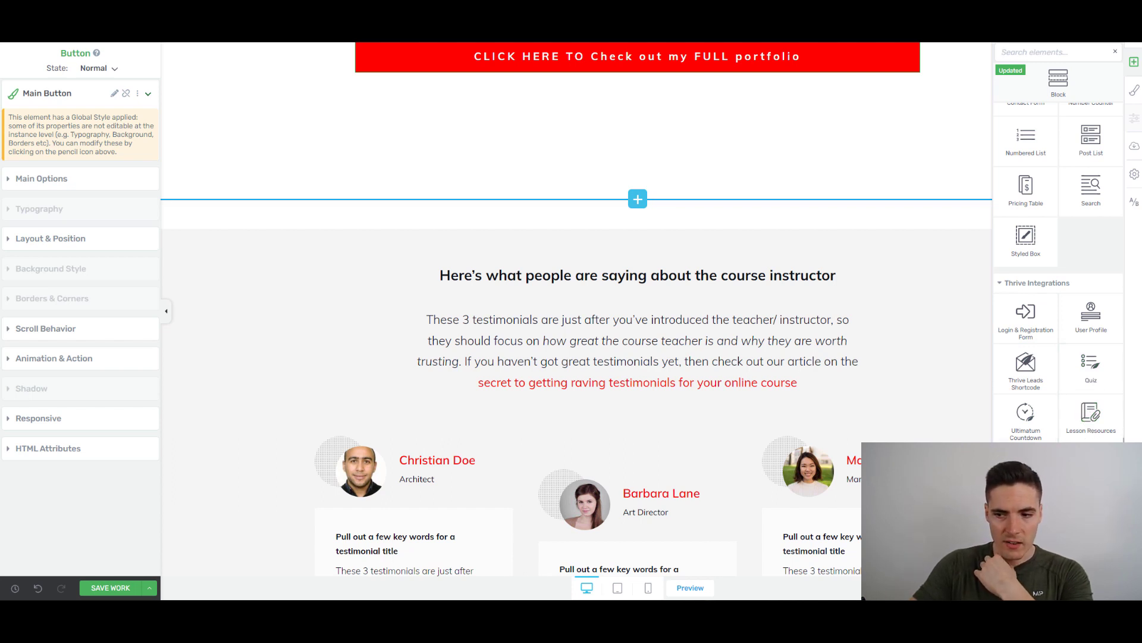
{"action": "scroll", "coordinate": [1059, 268], "scroll_direction": "up", "scroll_amount": 5}
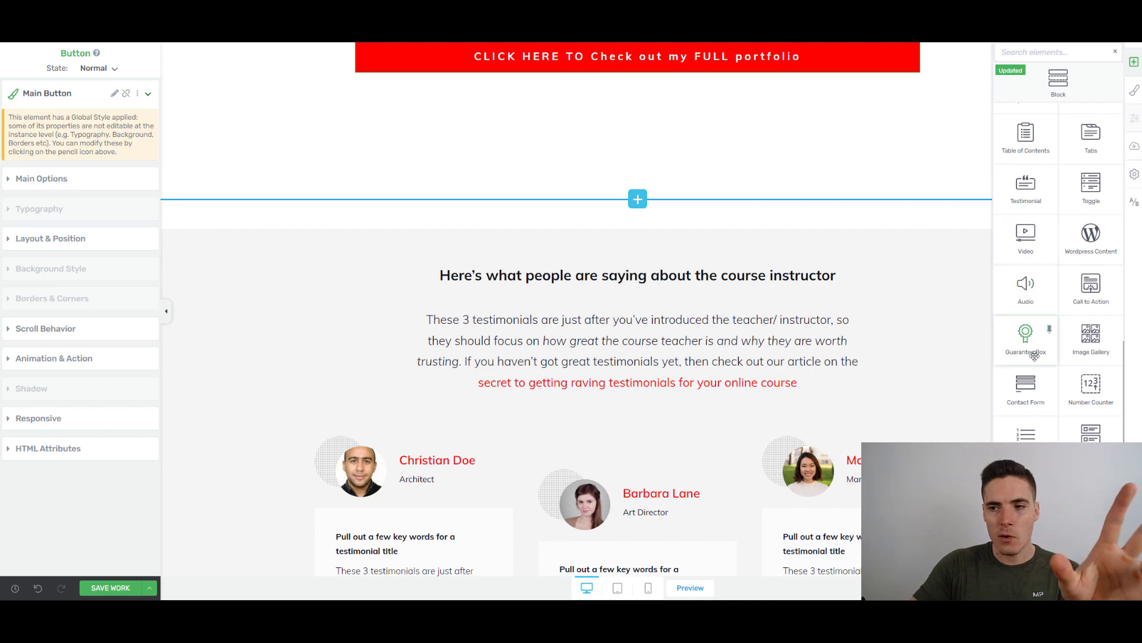
{"action": "left_click_drag", "start_coordinate": [1024, 339], "coordinate": [617, 196]}
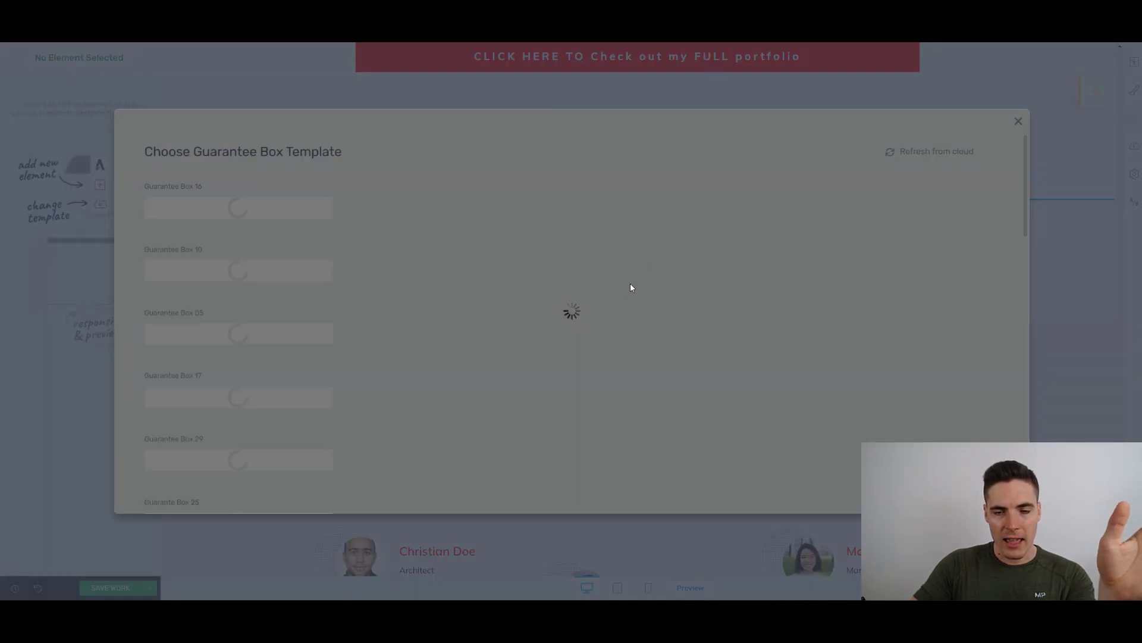
Browse the available guarantee box templates and close the selection without choosing one
{"action": "scroll", "coordinate": [732, 275], "scroll_direction": "down", "scroll_amount": 3}
{"action": "scroll", "coordinate": [731, 275], "scroll_direction": "down", "scroll_amount": 3}
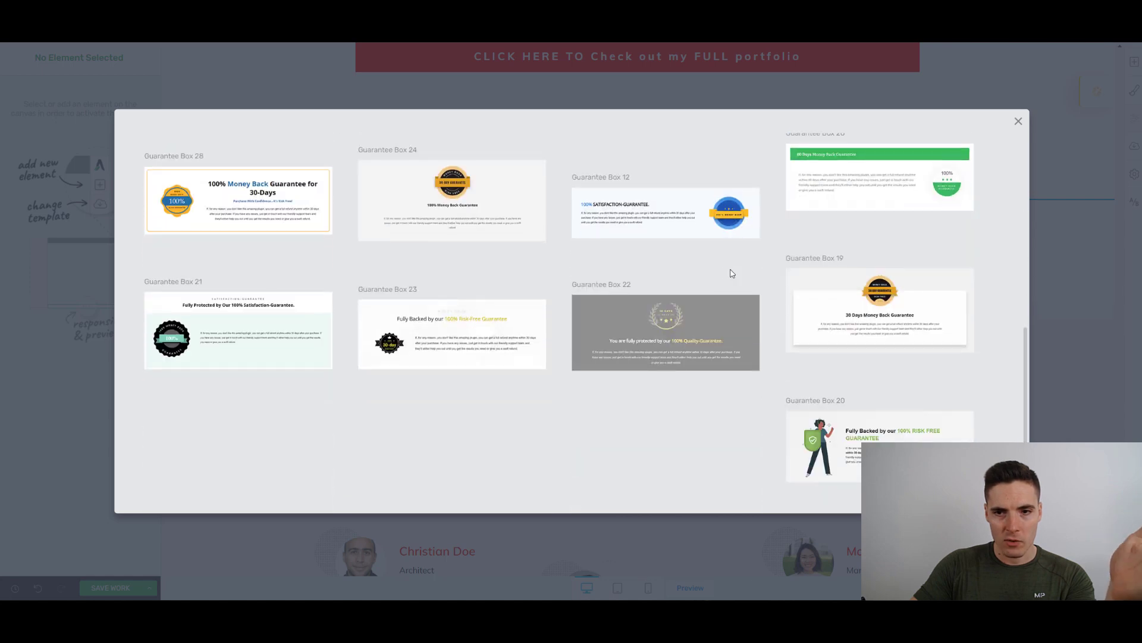
{"action": "scroll", "coordinate": [732, 273], "scroll_direction": "up", "scroll_amount": 8}
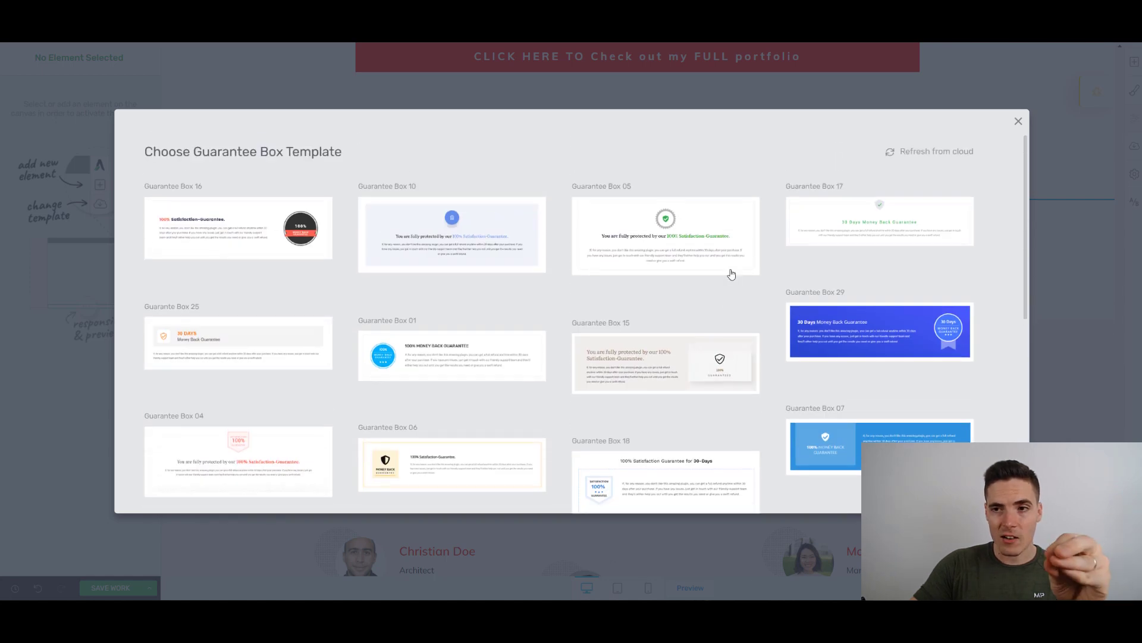
{"action": "left_click", "coordinate": [1019, 123]}
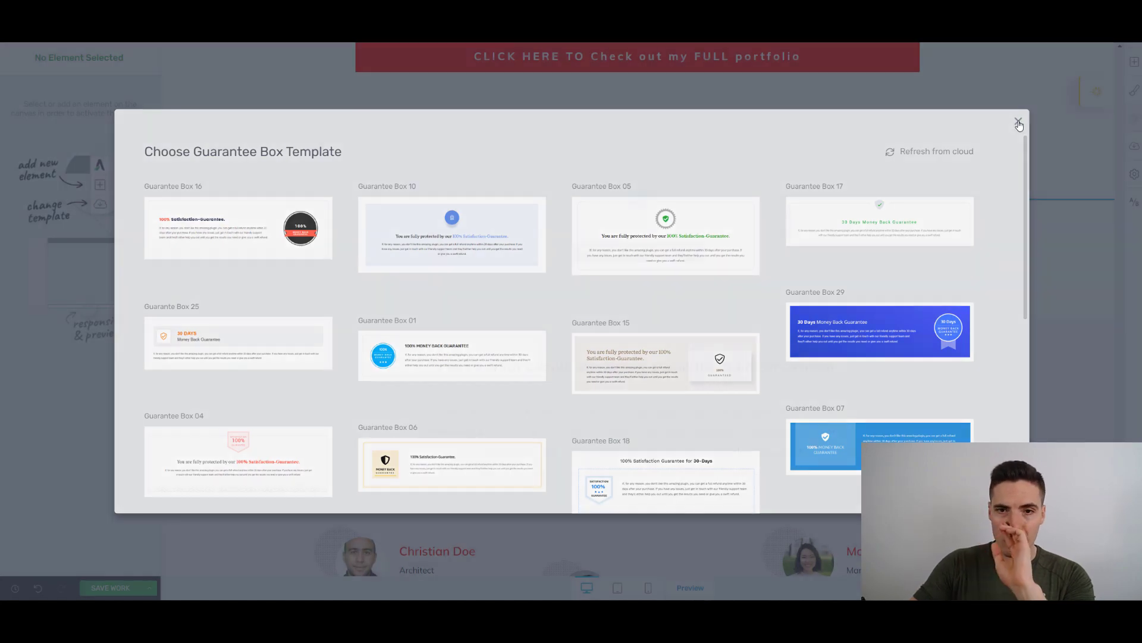
Inspect the shadow, border and corner settings of the first bullet text under the "Here's Just a Glimpse" heading
{"action": "scroll", "coordinate": [844, 249], "scroll_direction": "up", "scroll_amount": 15}
{"action": "scroll", "coordinate": [842, 243], "scroll_direction": "up", "scroll_amount": 10}
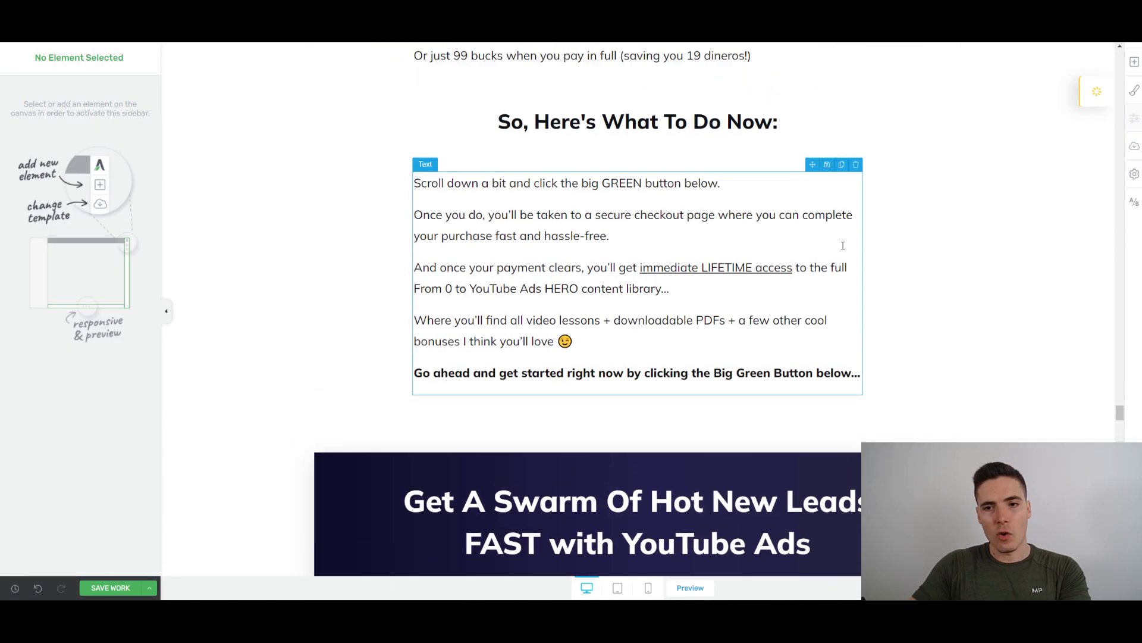
{"action": "left_click_drag", "start_coordinate": [1122, 398], "coordinate": [1123, 313]}
{"action": "scroll", "coordinate": [566, 138], "scroll_direction": "down", "scroll_amount": 2}
{"action": "left_click", "coordinate": [543, 132]}
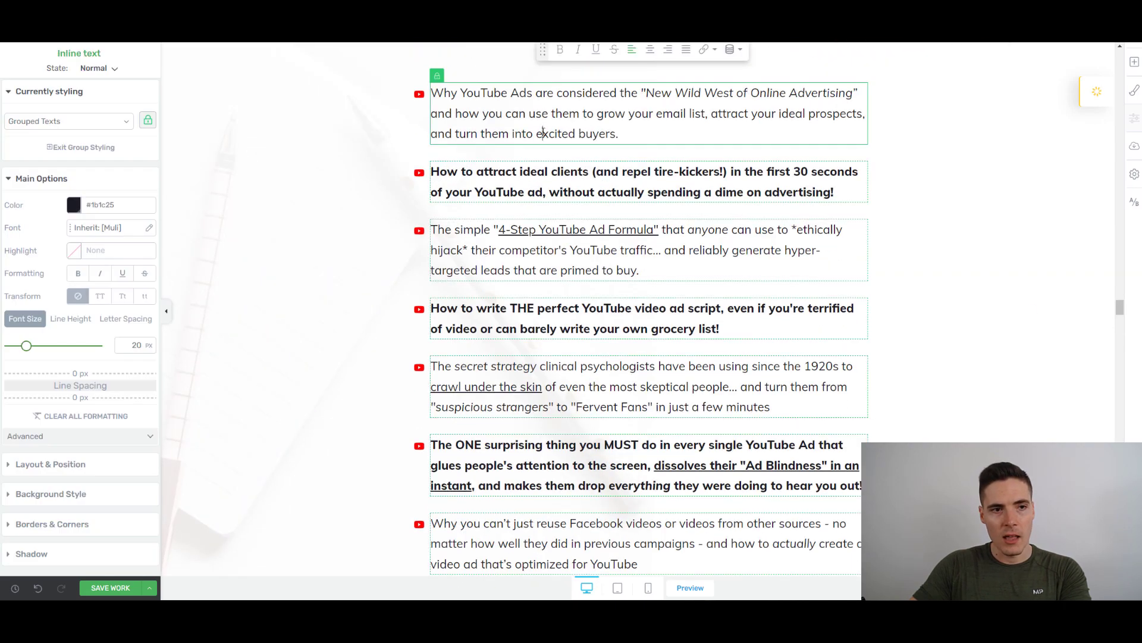
{"action": "scroll", "coordinate": [517, 150], "scroll_direction": "up", "scroll_amount": 3}
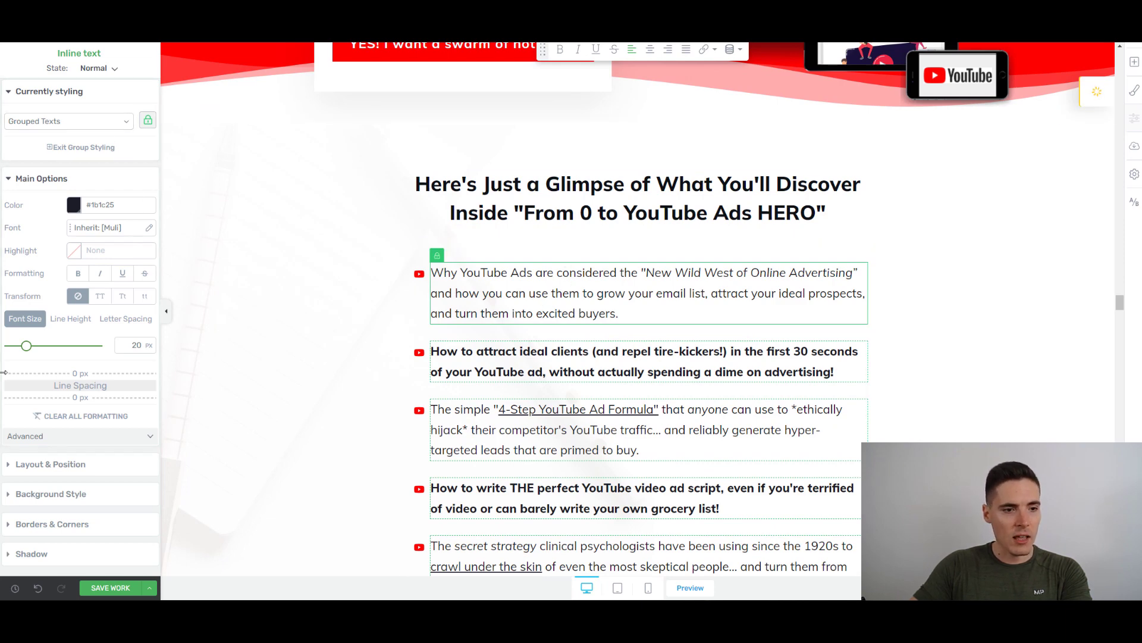
{"action": "left_click", "coordinate": [59, 548]}
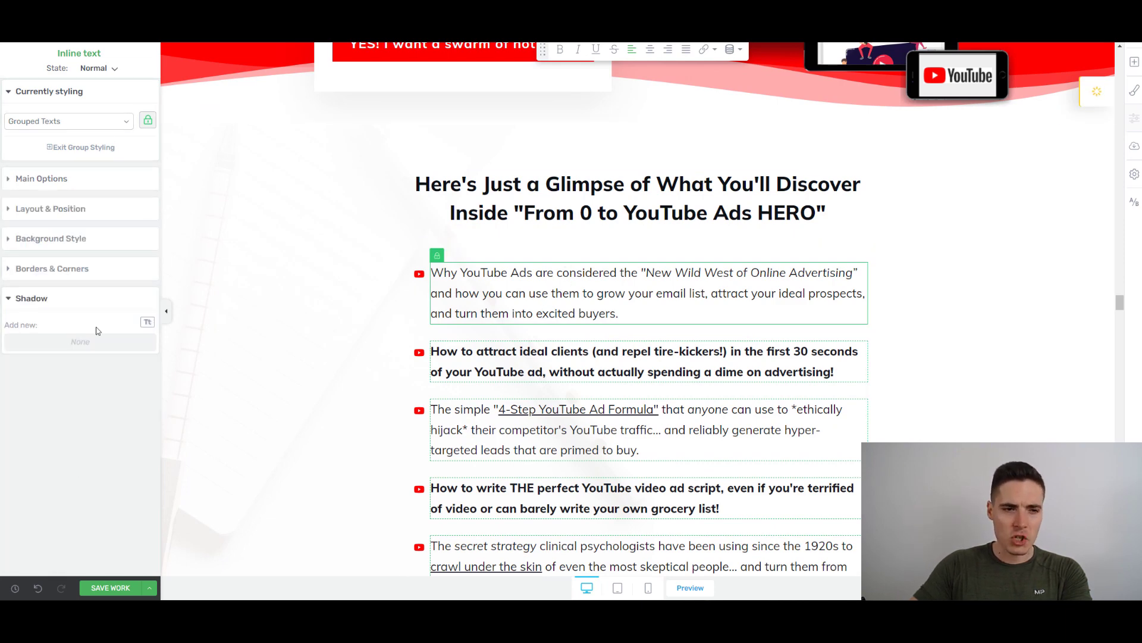
{"action": "left_click", "coordinate": [76, 270]}
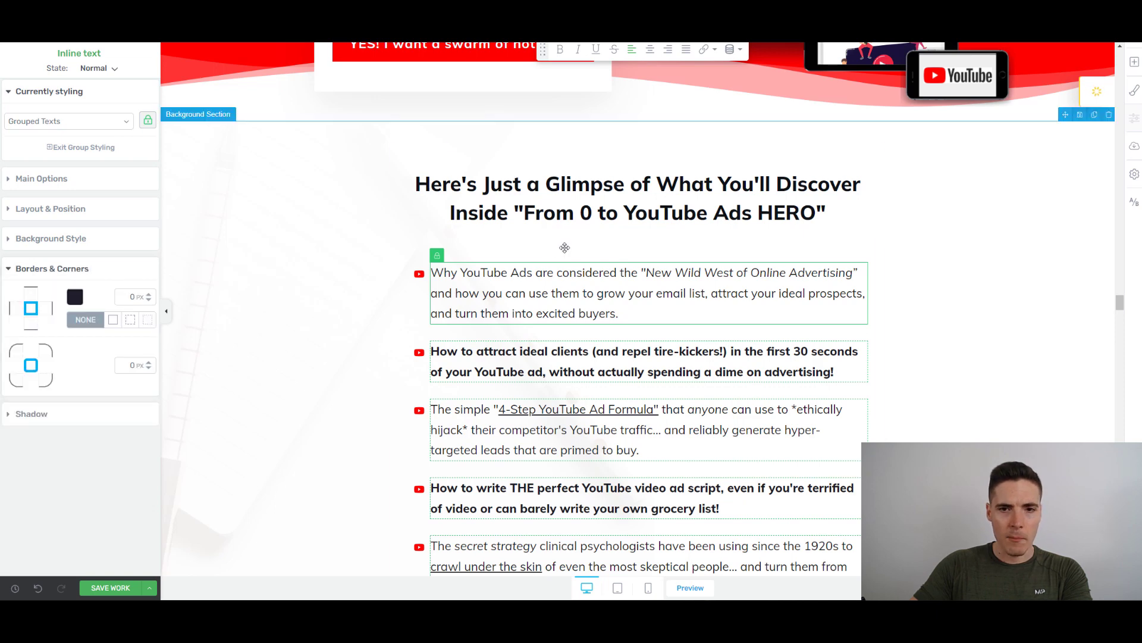
Inspect the background, layout and typography settings of the content box around the "Here's Just a Glimpse" heading and bullets
{"action": "left_click", "coordinate": [414, 247]}
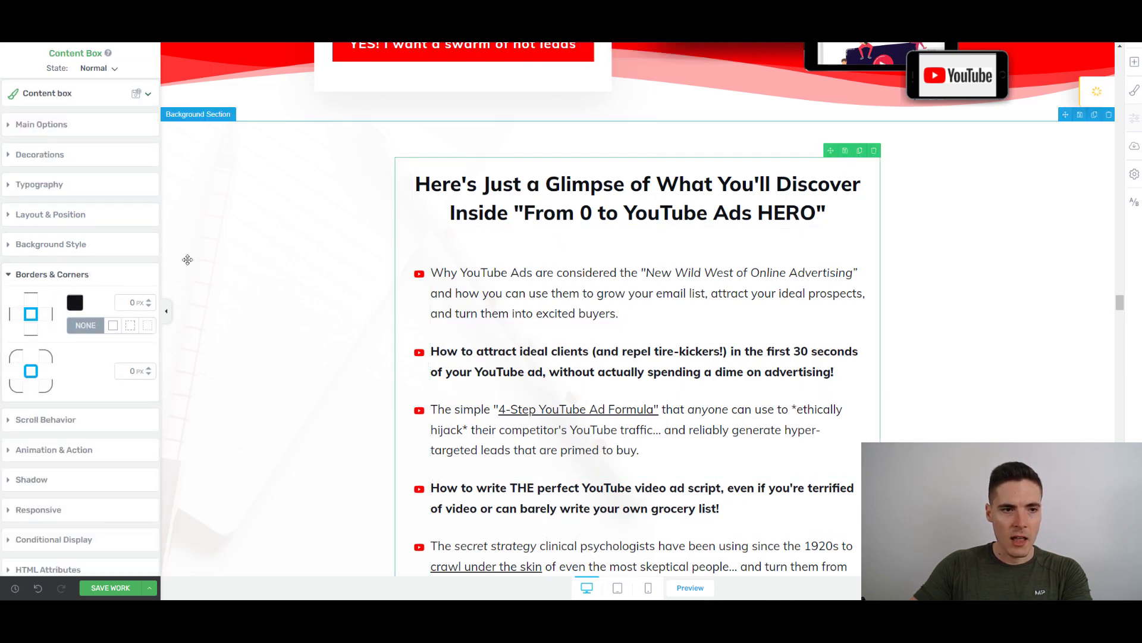
{"action": "left_click", "coordinate": [52, 242]}
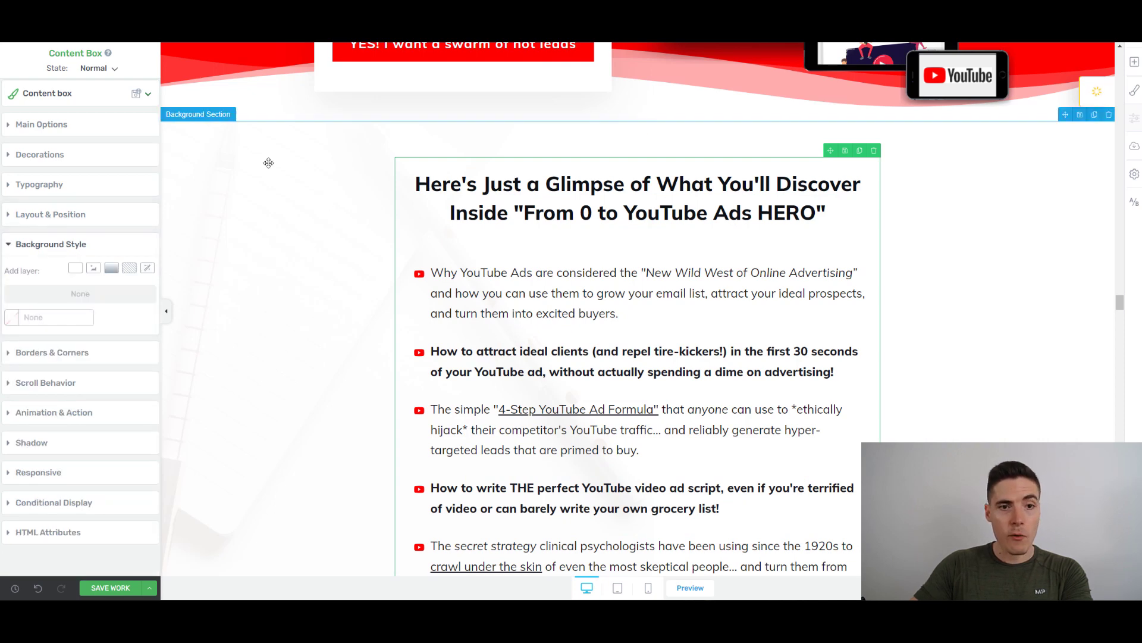
{"action": "left_click", "coordinate": [28, 214]}
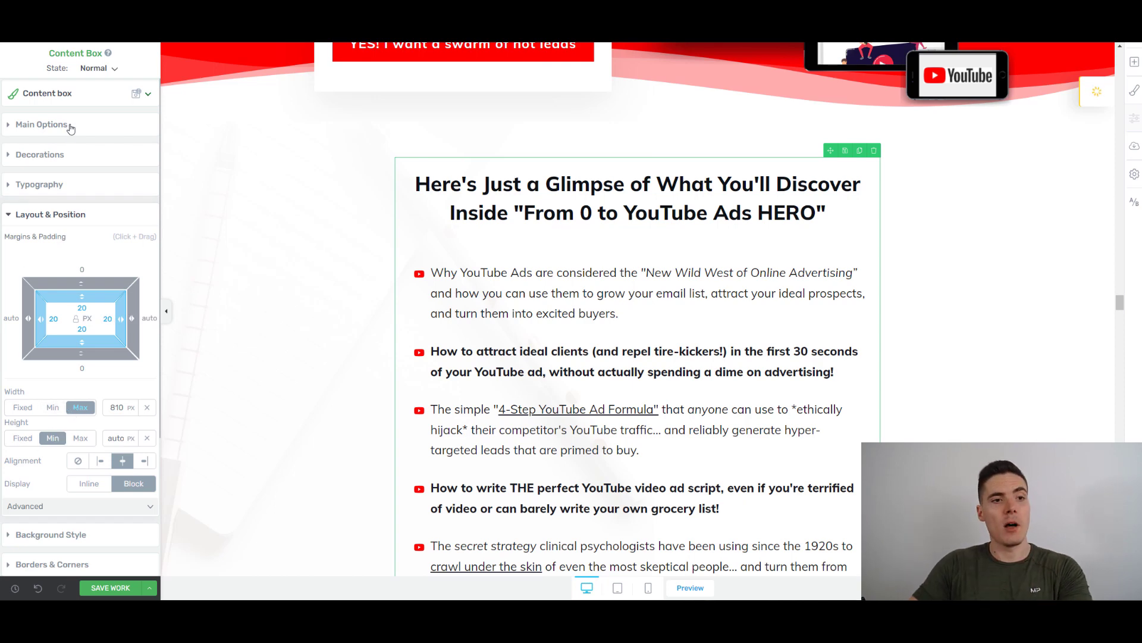
{"action": "left_click", "coordinate": [55, 189]}
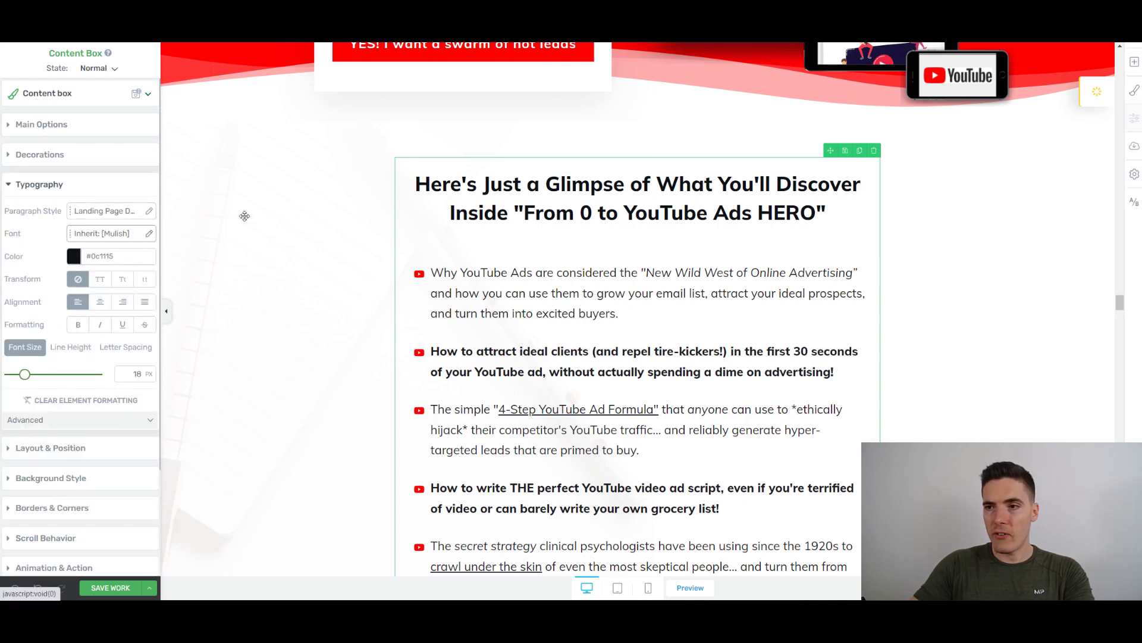
Open the master template color palettes in the Style Editor and review the page sections around the course introduction
{"action": "left_click", "coordinate": [1135, 92]}
{"action": "scroll", "coordinate": [615, 357], "scroll_direction": "up", "scroll_amount": 13}
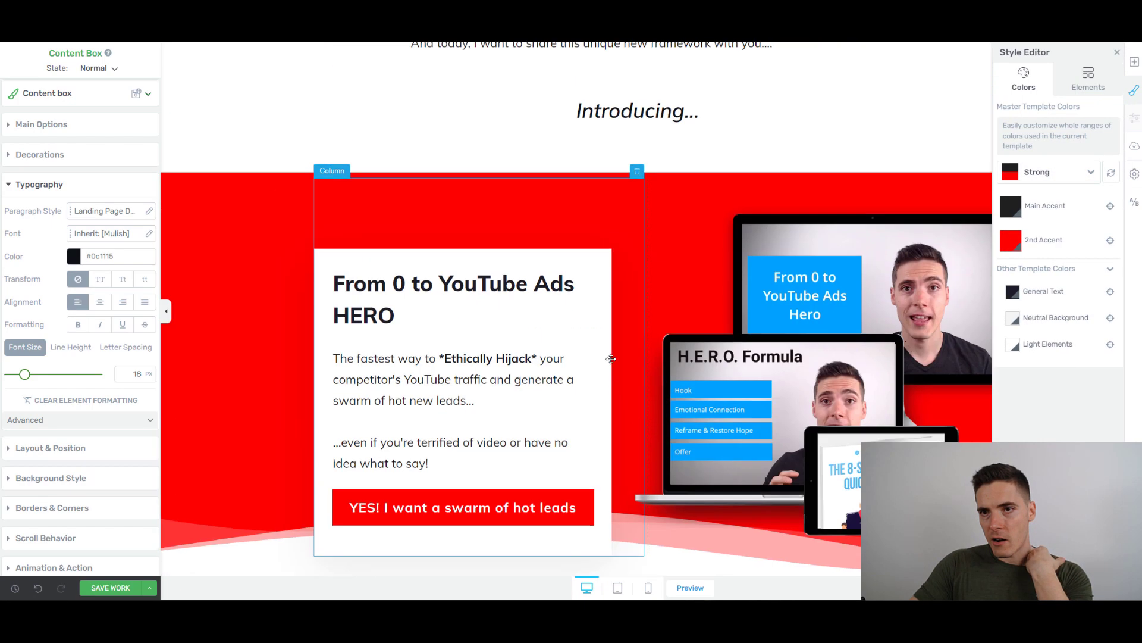
{"action": "scroll", "coordinate": [614, 357], "scroll_direction": "down", "scroll_amount": 5}
{"action": "left_click", "coordinate": [1093, 174]}
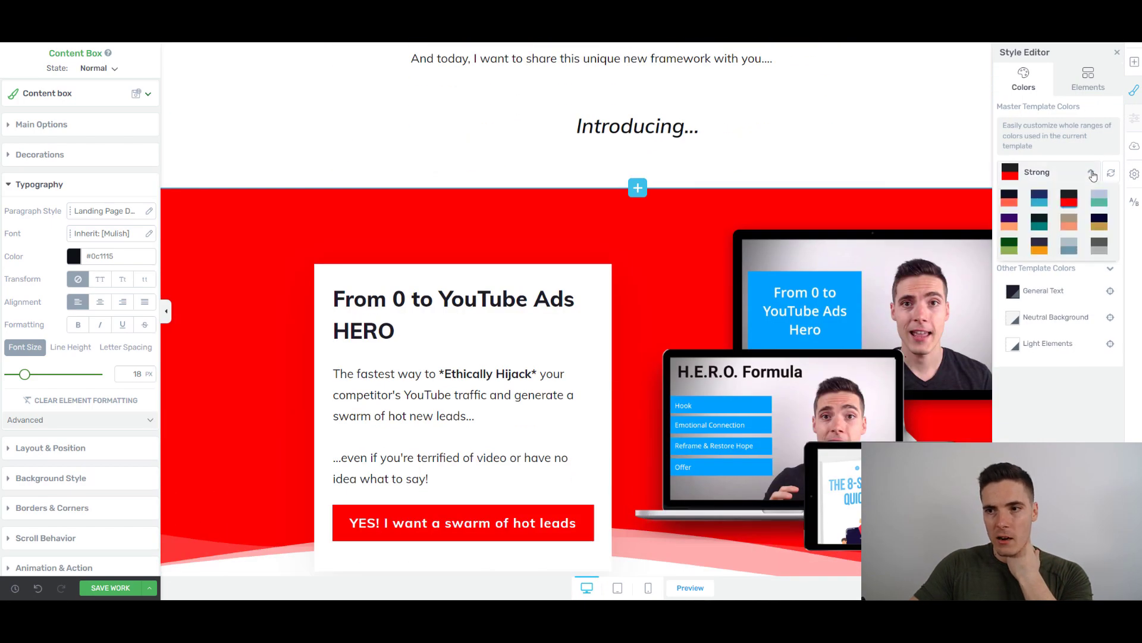
{"action": "scroll", "coordinate": [758, 268], "scroll_direction": "up", "scroll_amount": 15}
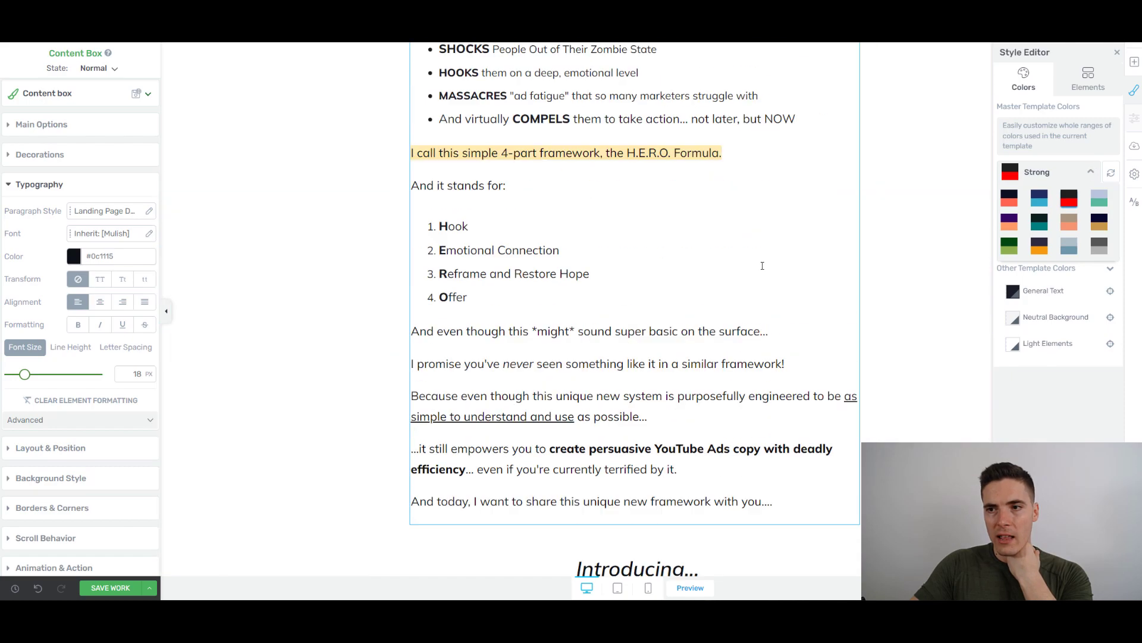
{"action": "scroll", "coordinate": [758, 277], "scroll_direction": "down", "scroll_amount": 15}
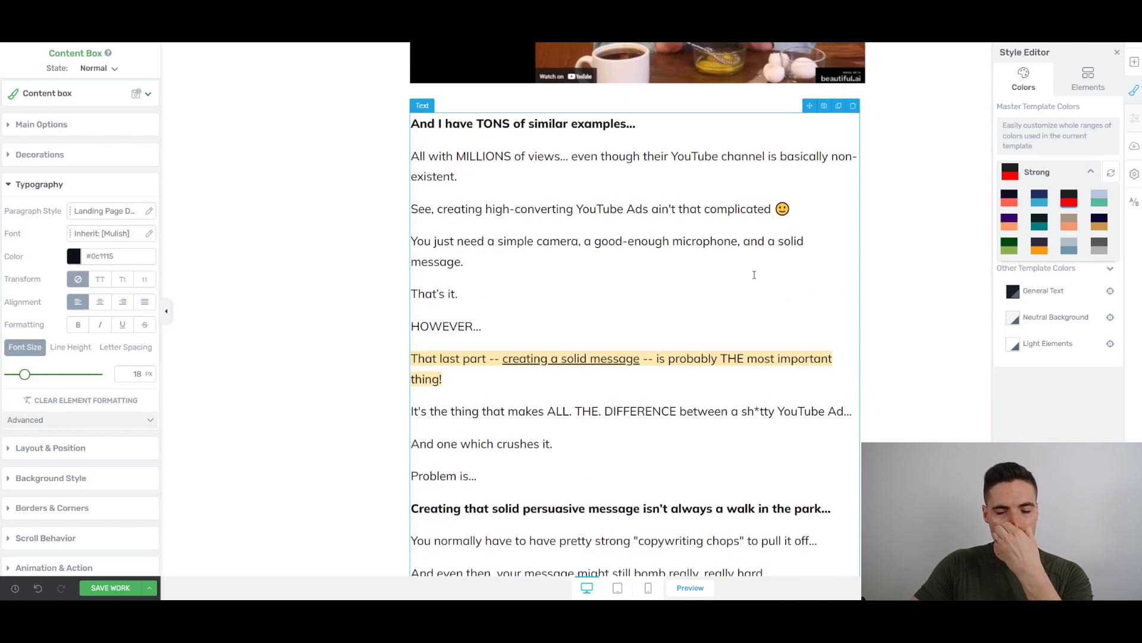
{"action": "scroll", "coordinate": [755, 269], "scroll_direction": "down", "scroll_amount": 4}
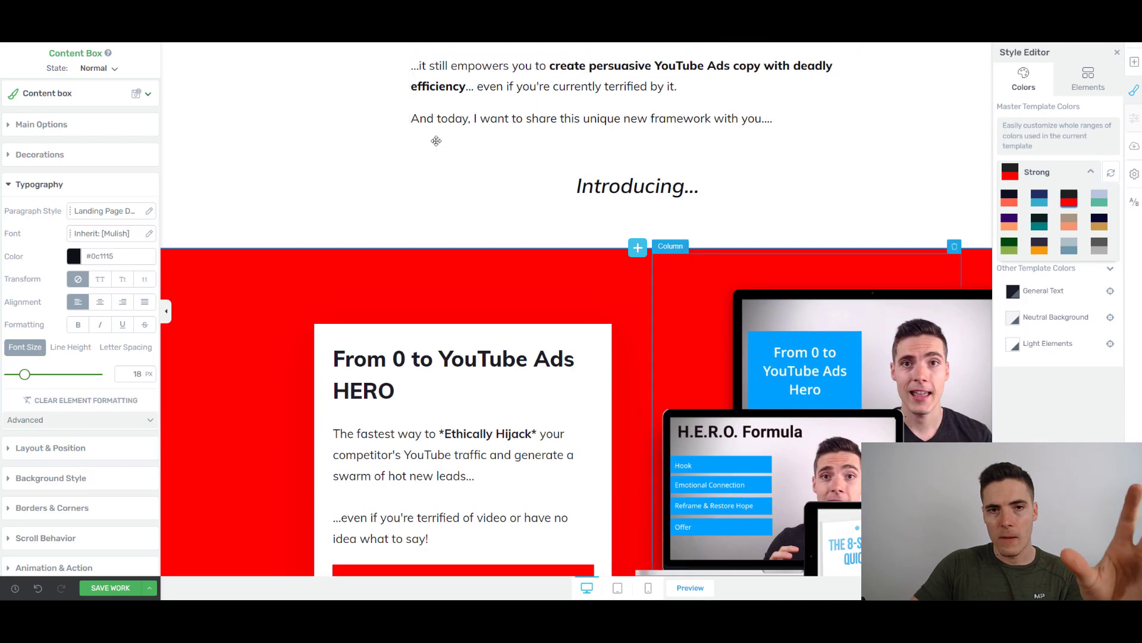
{"action": "scroll", "coordinate": [254, 118], "scroll_direction": "down", "scroll_amount": 6}
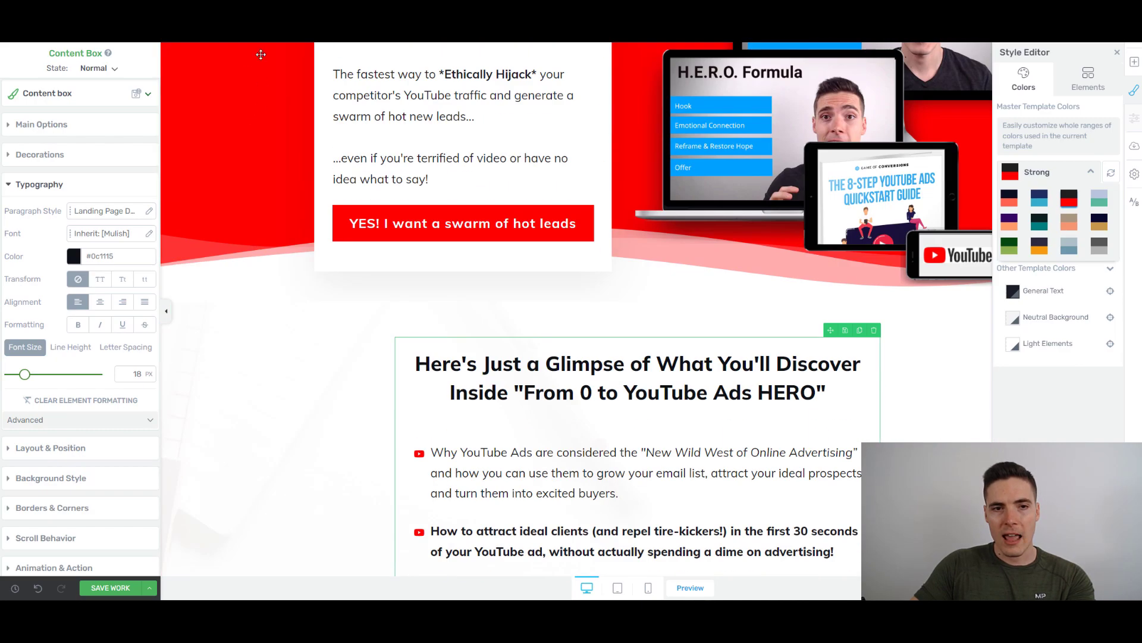
{"action": "scroll", "coordinate": [491, 209], "scroll_direction": "down", "scroll_amount": 17}
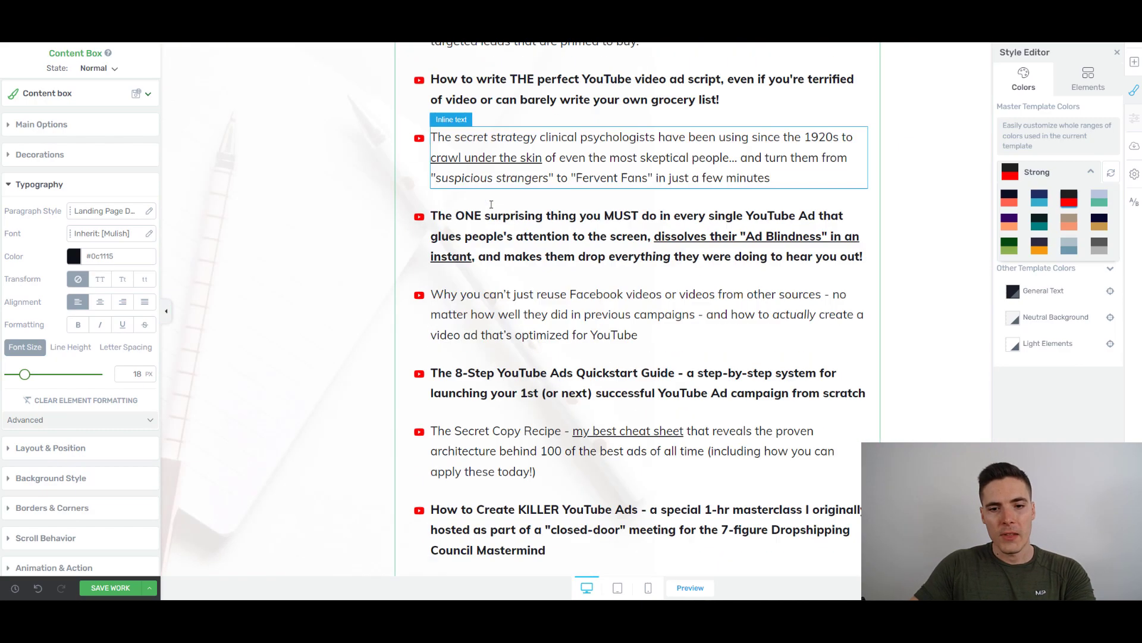
{"action": "scroll", "coordinate": [491, 208], "scroll_direction": "up", "scroll_amount": 7}
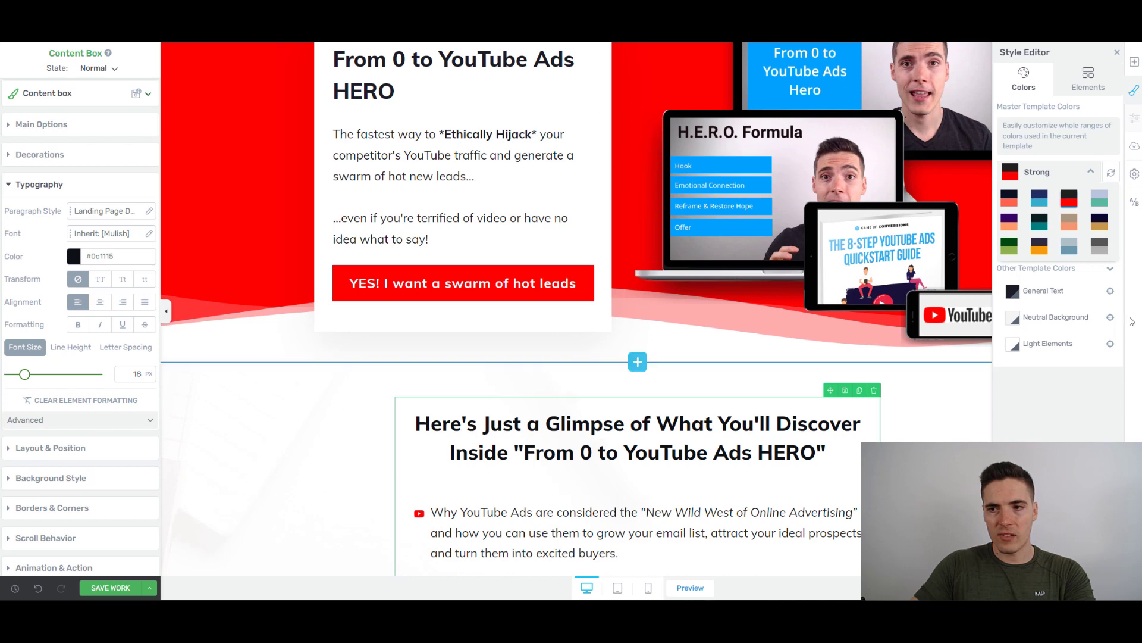
Try the Standard 02, Royal and Strong master color palettes on the page
{"action": "left_click", "coordinate": [1039, 246]}
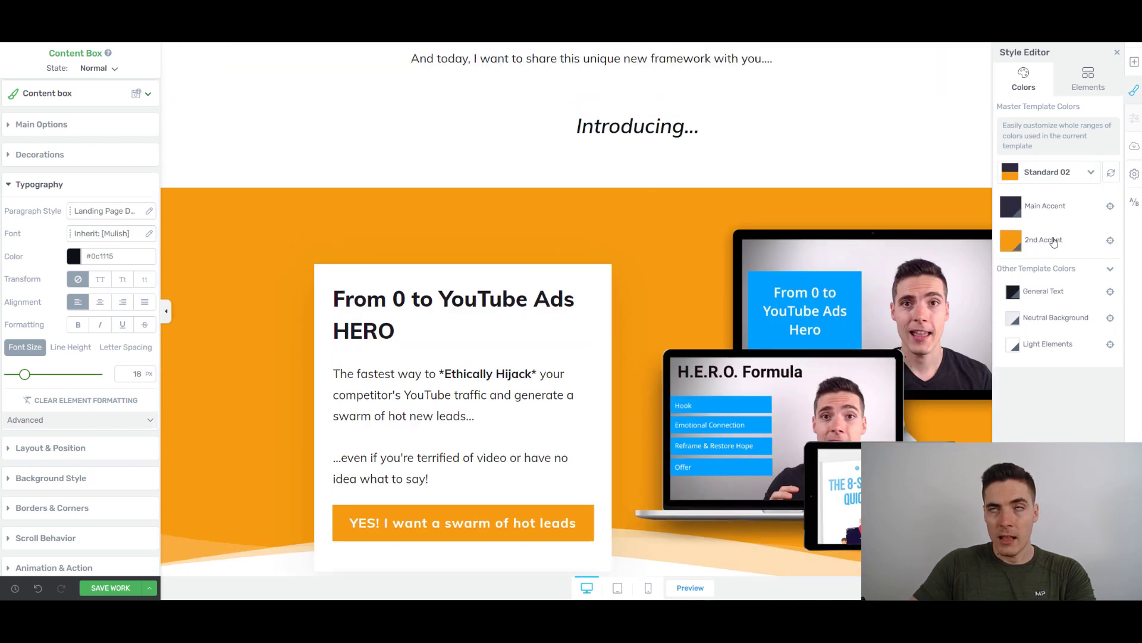
{"action": "left_click", "coordinate": [1088, 173]}
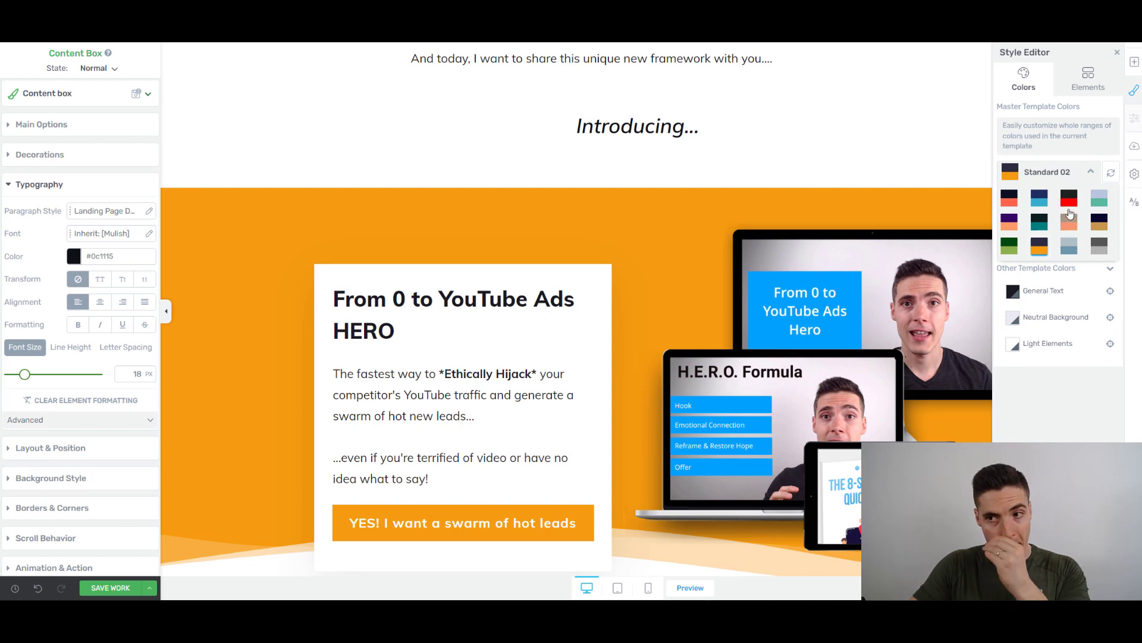
{"action": "left_click", "coordinate": [1100, 223]}
{"action": "left_click", "coordinate": [1071, 178]}
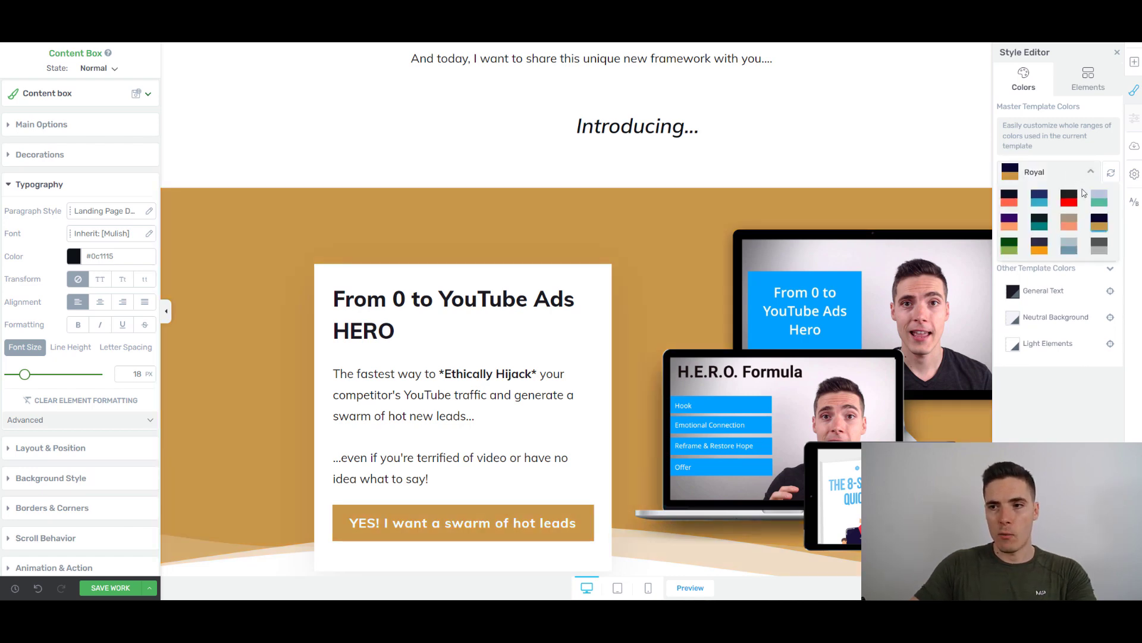
{"action": "left_click", "coordinate": [1069, 200]}
Apply the Standard 03 master color palette and check it across the page down to the instructor testimonials
{"action": "left_click", "coordinate": [1077, 174]}
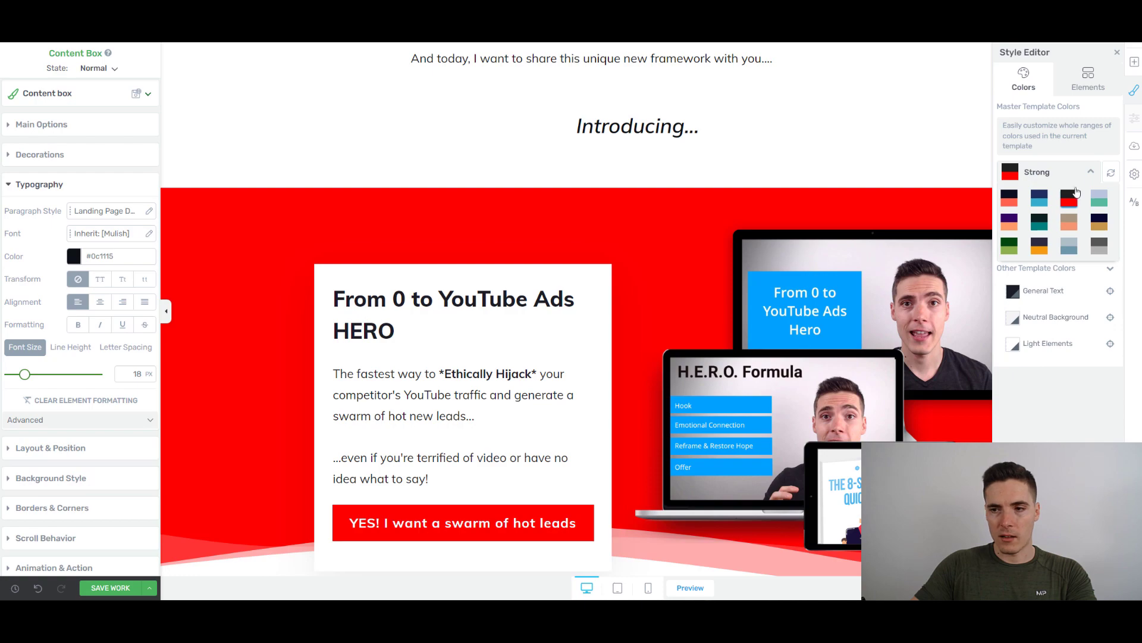
{"action": "left_click", "coordinate": [1071, 249]}
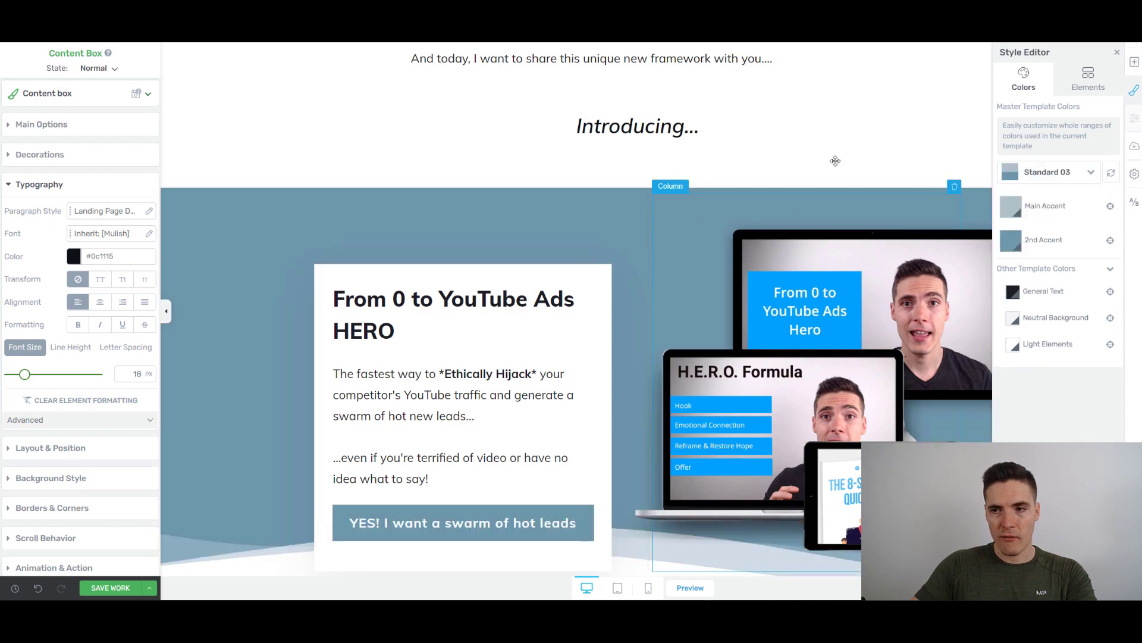
{"action": "left_click", "coordinate": [1083, 175]}
{"action": "scroll", "coordinate": [623, 189], "scroll_direction": "down", "scroll_amount": 20}
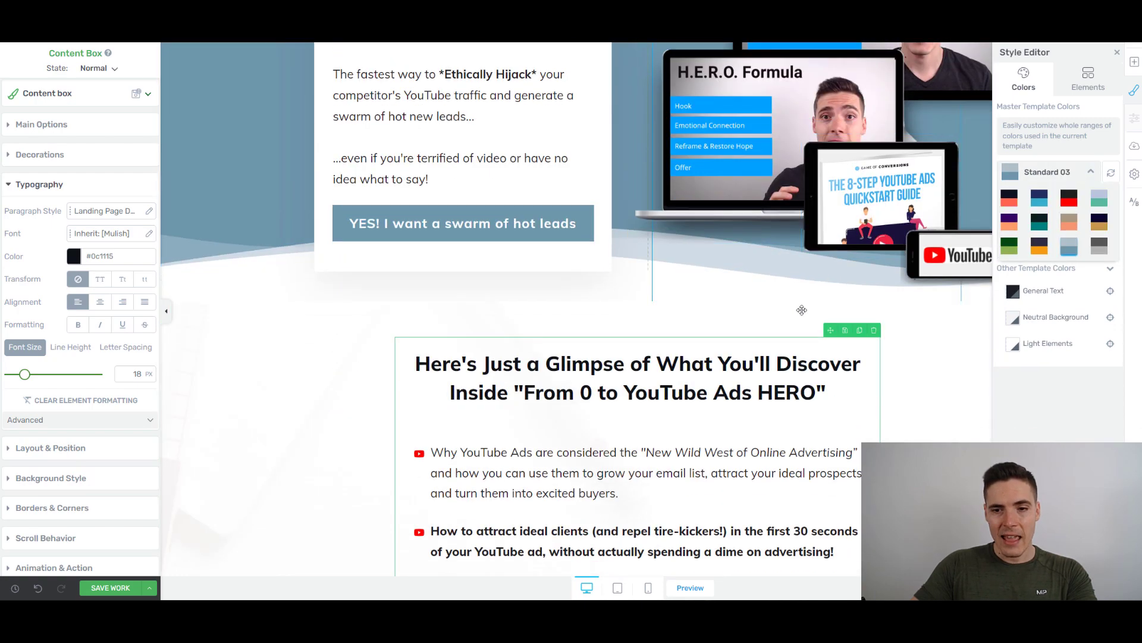
{"action": "scroll", "coordinate": [770, 312], "scroll_direction": "down", "scroll_amount": 20}
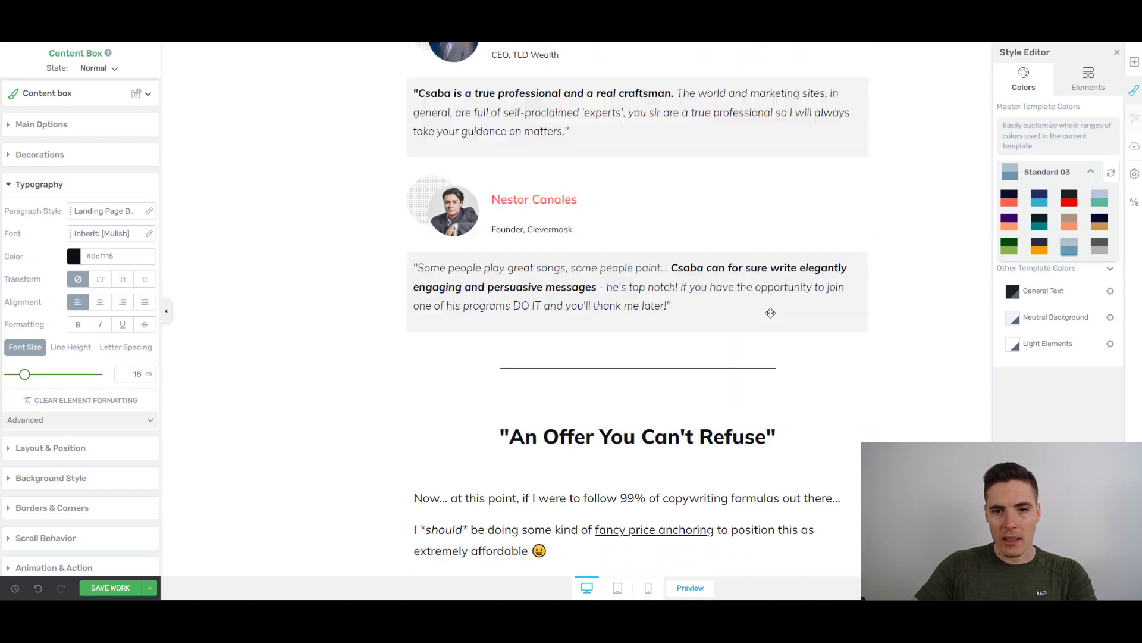
{"action": "scroll", "coordinate": [771, 307], "scroll_direction": "down", "scroll_amount": 10}
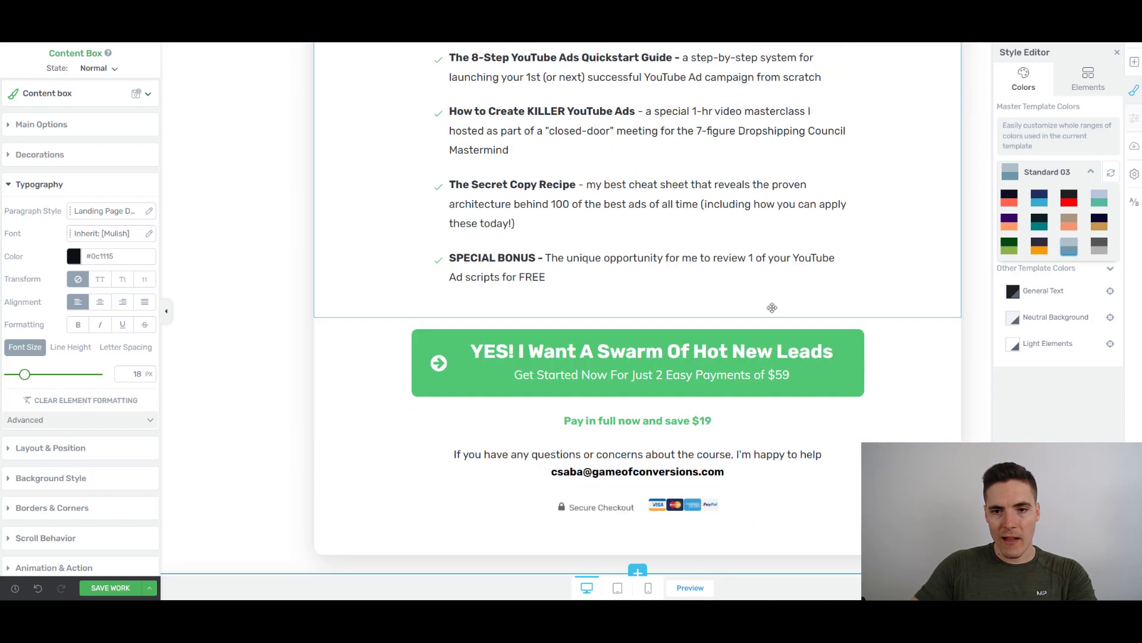
{"action": "scroll", "coordinate": [897, 259], "scroll_direction": "down", "scroll_amount": 5}
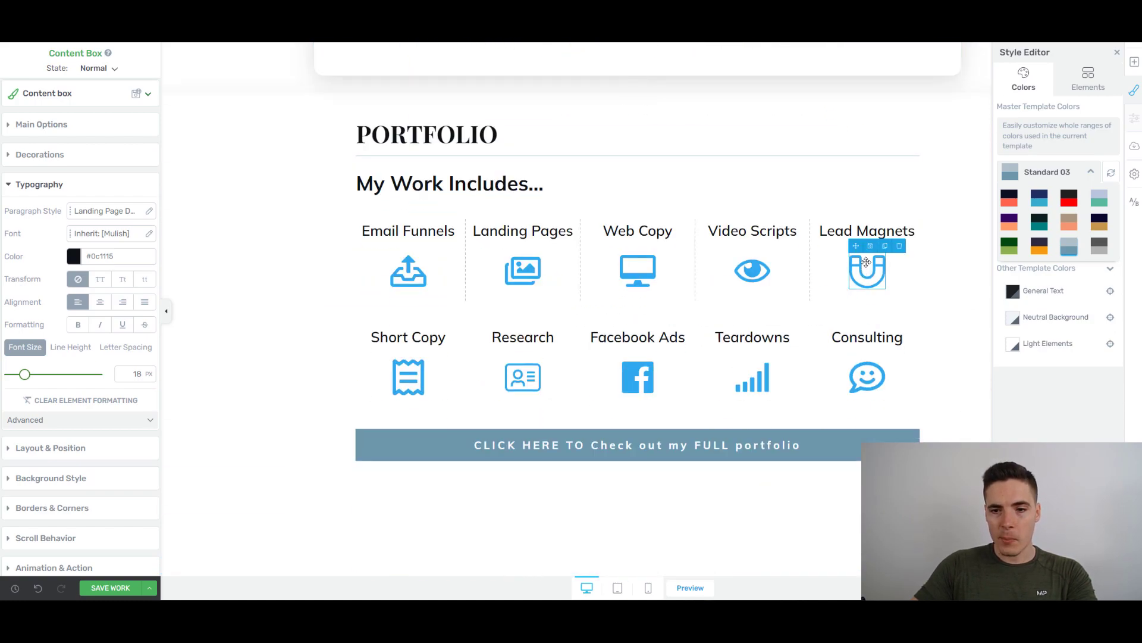
{"action": "scroll", "coordinate": [659, 116], "scroll_direction": "down", "scroll_amount": 5}
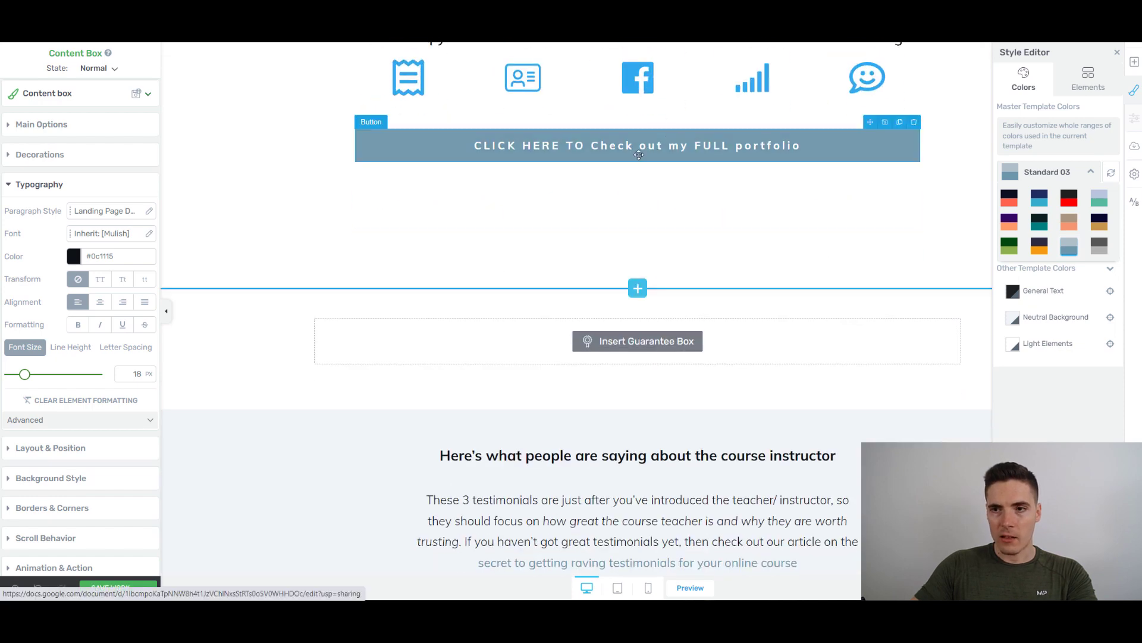
Select the full-portfolio button, read its Global Style notice, and return to the landing page's own settings
{"action": "left_click", "coordinate": [501, 131]}
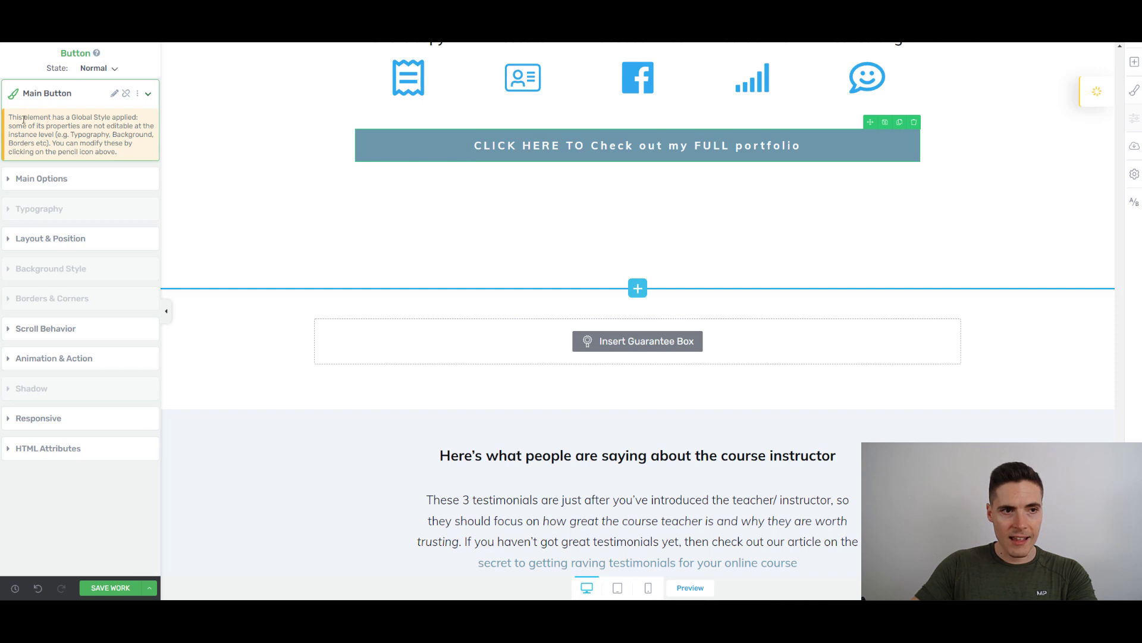
{"action": "left_click_drag", "start_coordinate": [14, 117], "coordinate": [161, 153]}
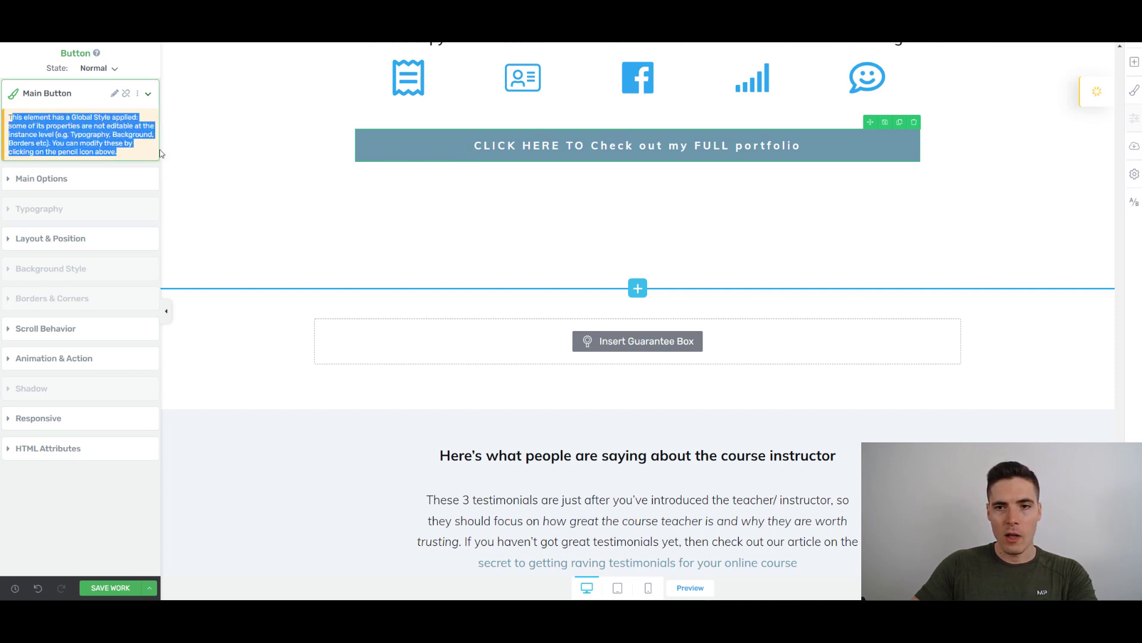
{"action": "scroll", "coordinate": [629, 222], "scroll_direction": "up", "scroll_amount": 1}
{"action": "scroll", "coordinate": [629, 222], "scroll_direction": "up", "scroll_amount": 1}
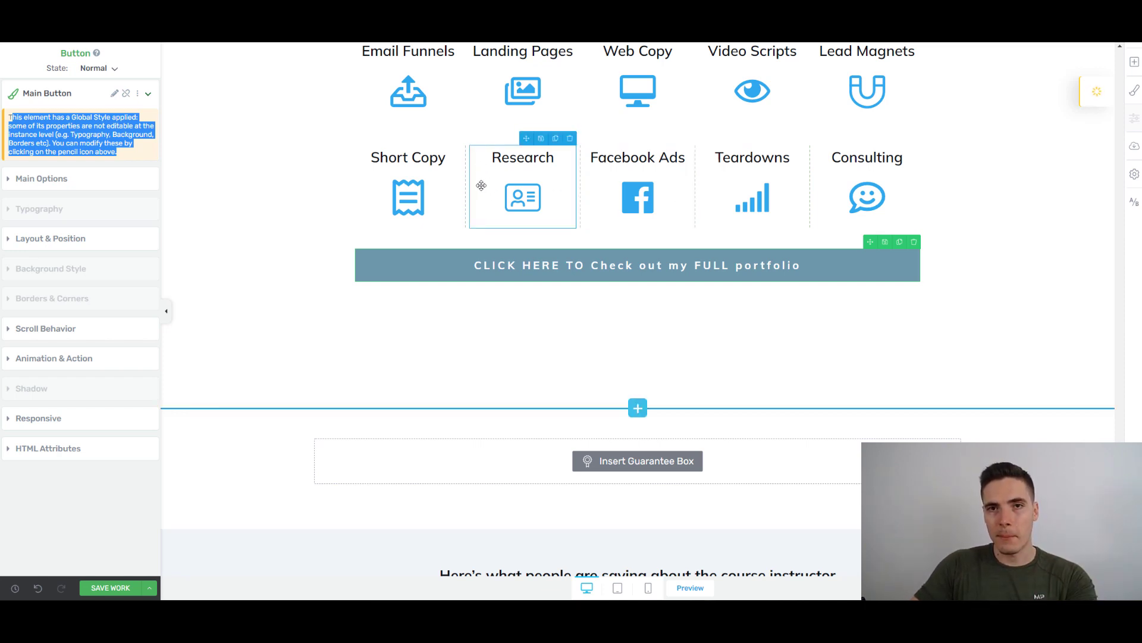
{"action": "scroll", "coordinate": [479, 179], "scroll_direction": "up", "scroll_amount": 4}
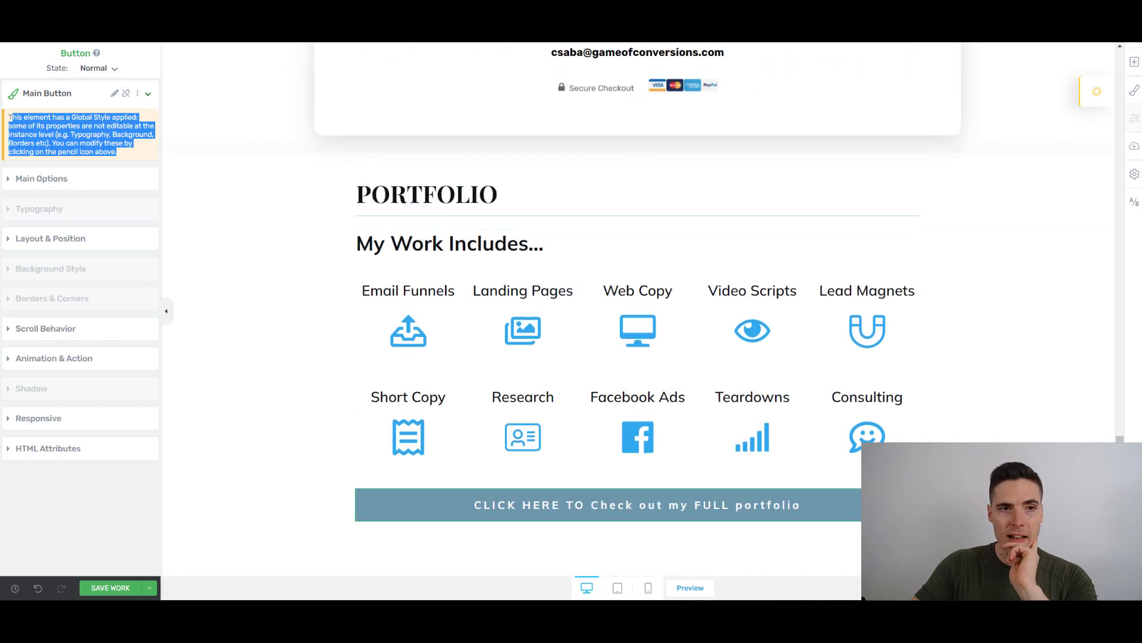
{"action": "left_click", "coordinate": [176, 75]}
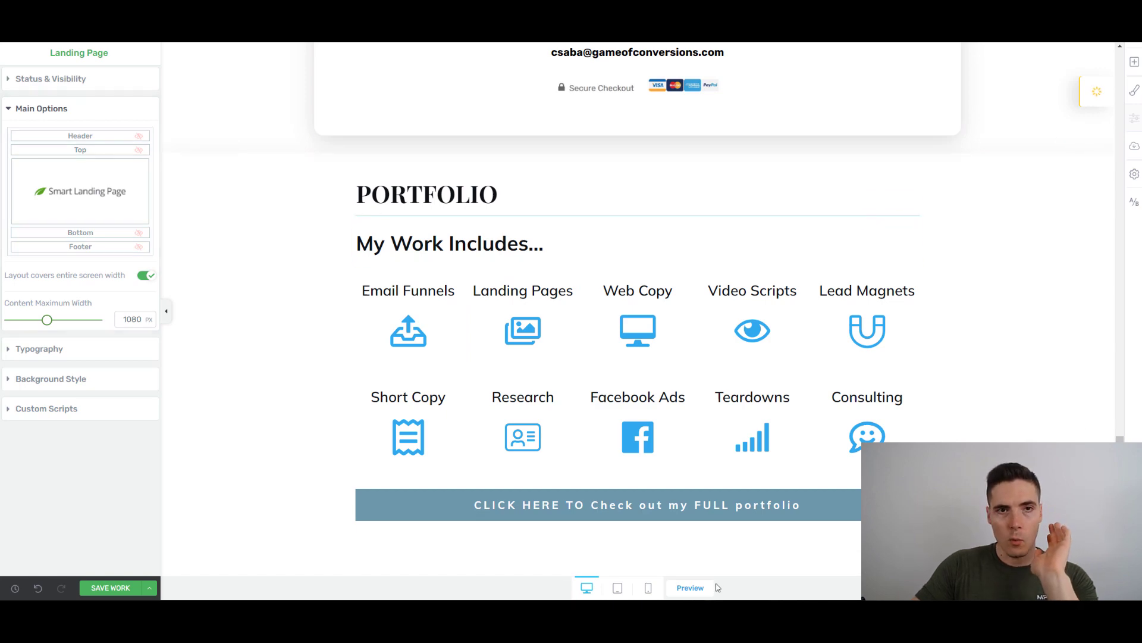
Open the live preview of the sales page and highlight its main headline and the subheadline beneath it
{"action": "scroll", "coordinate": [753, 315], "scroll_direction": "up", "scroll_amount": 15}
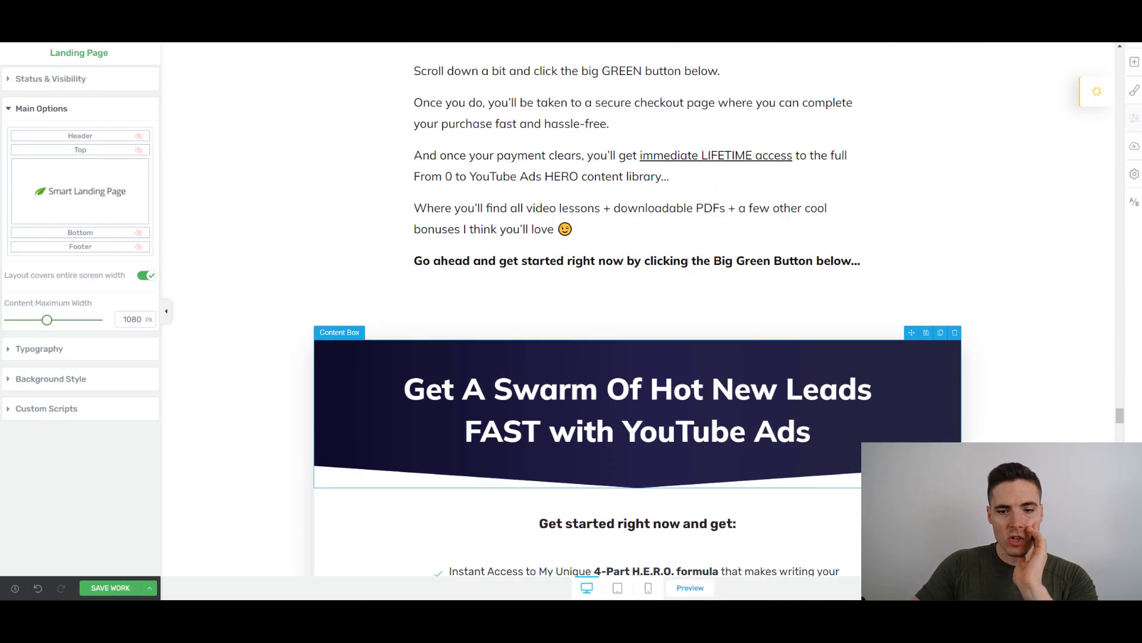
{"action": "left_click", "coordinate": [692, 588]}
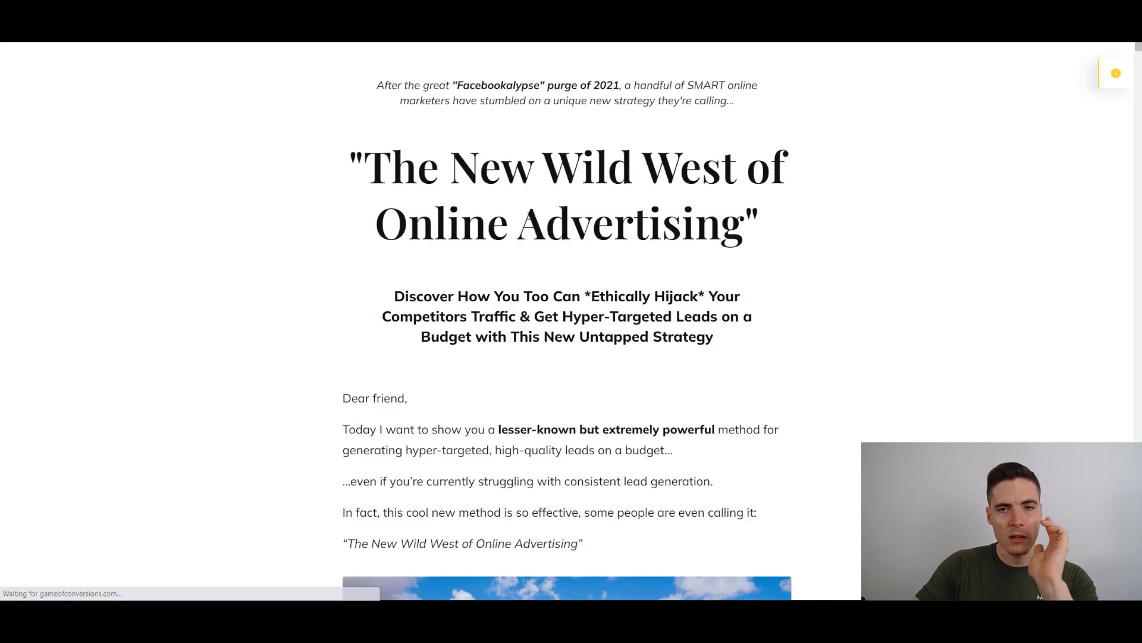
{"action": "scroll", "coordinate": [616, 168], "scroll_direction": "down", "scroll_amount": 2}
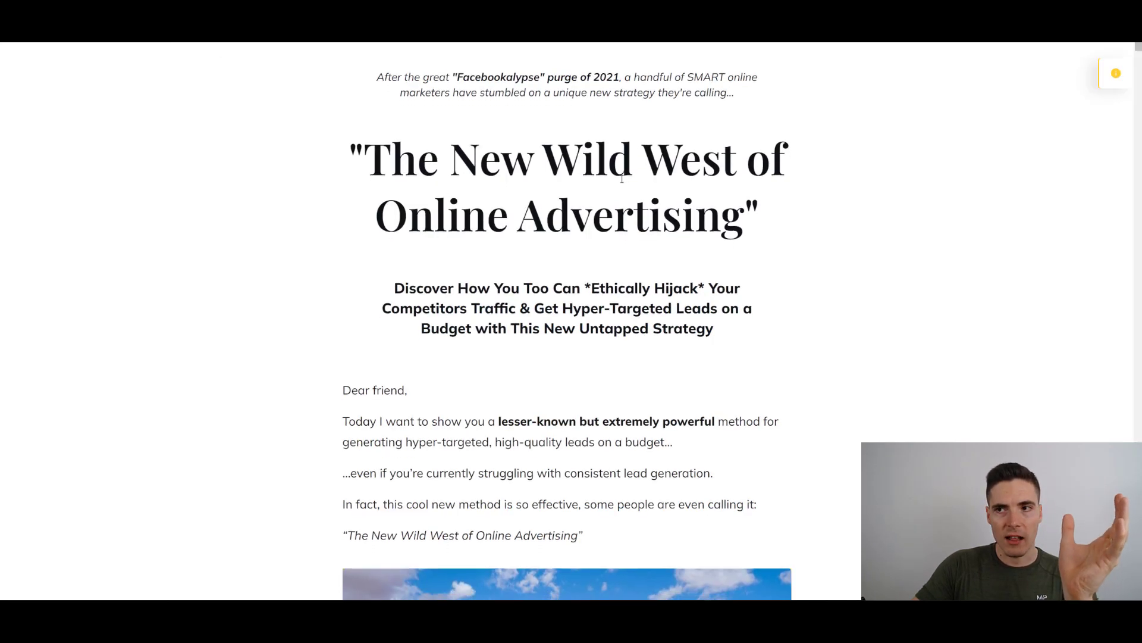
{"action": "scroll", "coordinate": [617, 168], "scroll_direction": "up", "scroll_amount": 2}
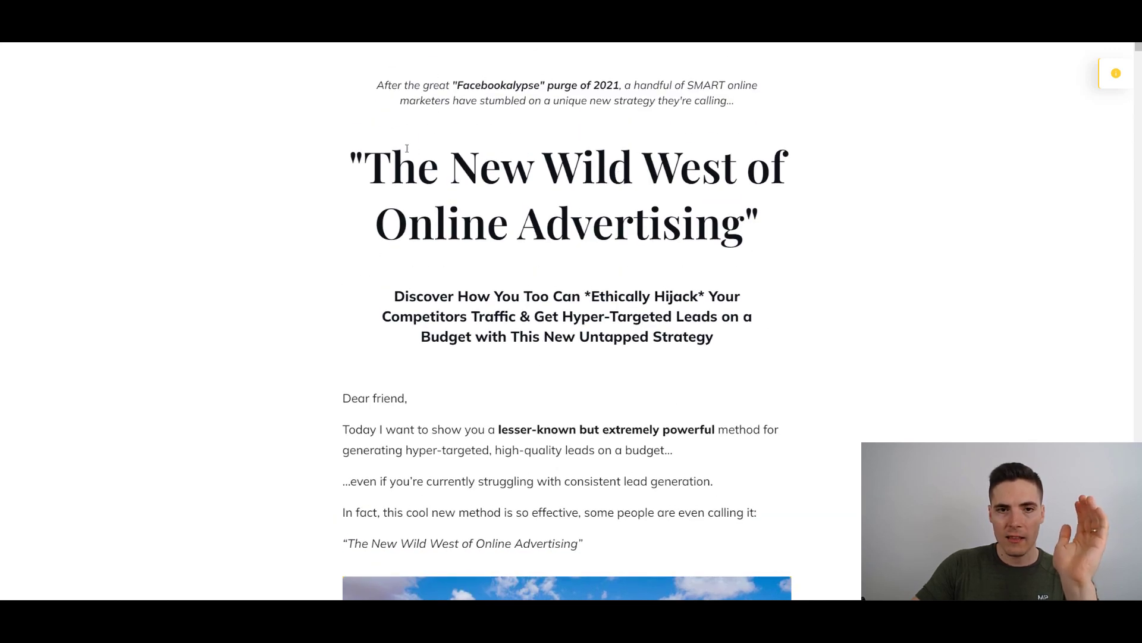
{"action": "left_click_drag", "start_coordinate": [350, 158], "coordinate": [839, 232]}
{"action": "left_click_drag", "start_coordinate": [389, 303], "coordinate": [714, 338]}
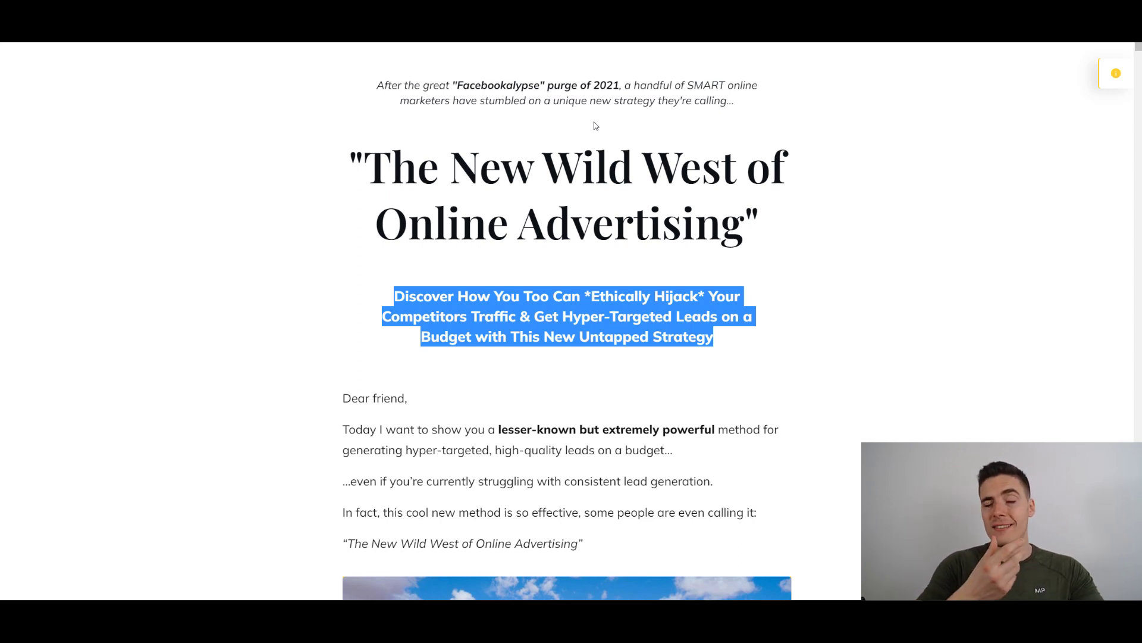
Examine the pre-headline above the main headline, highlighting its "Facebookalypse" purge of 2021 wording and how it leads into the headline
{"action": "left_click", "coordinate": [391, 89]}
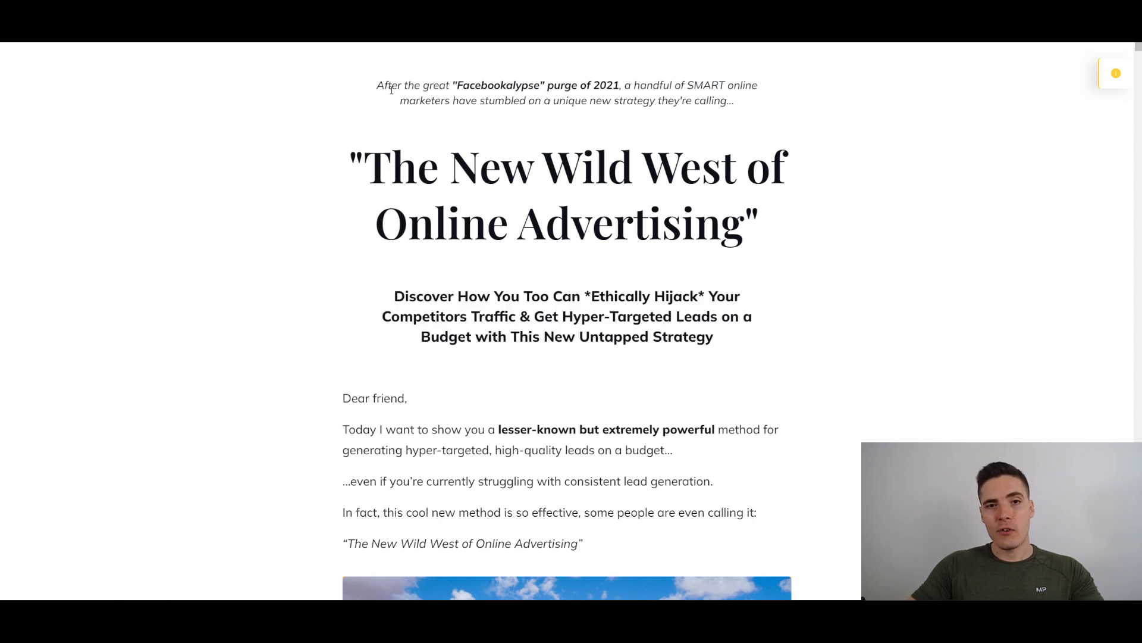
{"action": "left_click_drag", "start_coordinate": [391, 89], "coordinate": [706, 101]}
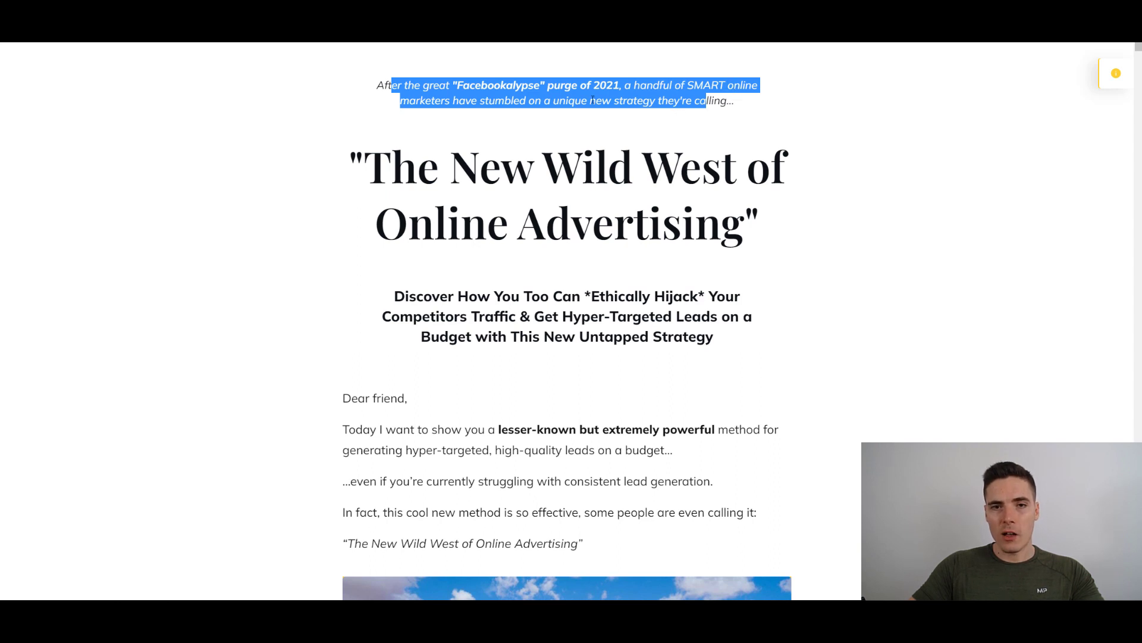
{"action": "left_click", "coordinate": [444, 103]}
{"action": "left_click_drag", "start_coordinate": [484, 101], "coordinate": [769, 98]}
{"action": "left_click_drag", "start_coordinate": [349, 167], "coordinate": [831, 230]}
{"action": "scroll", "coordinate": [375, 173], "scroll_direction": "down", "scroll_amount": 2}
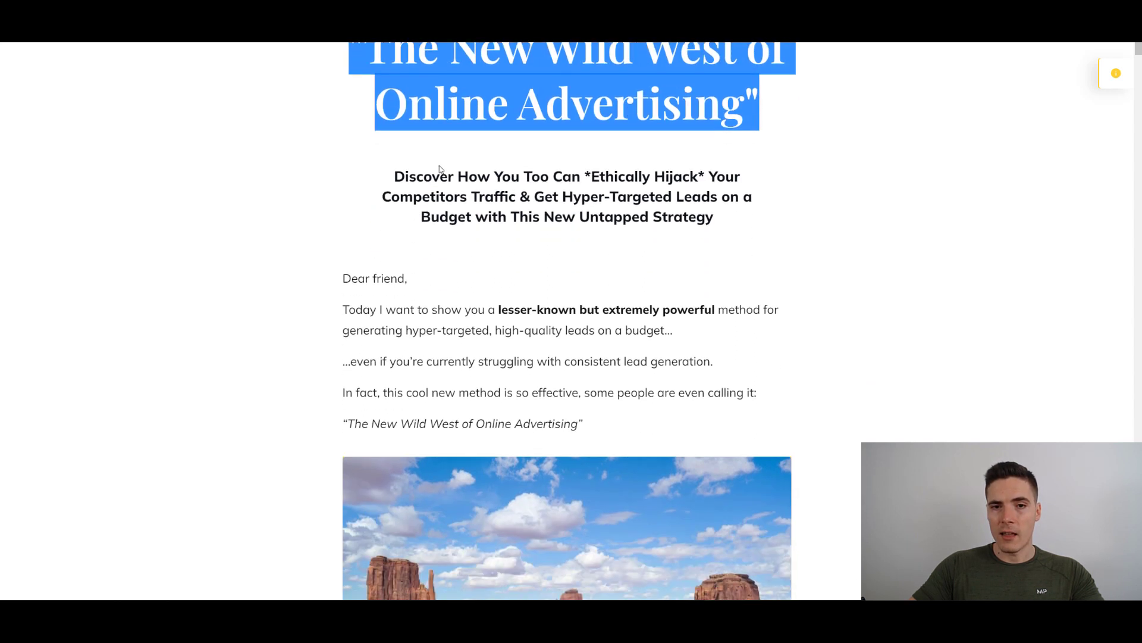
{"action": "scroll", "coordinate": [607, 122], "scroll_direction": "up", "scroll_amount": 2}
{"action": "left_click_drag", "start_coordinate": [385, 85], "coordinate": [849, 106]}
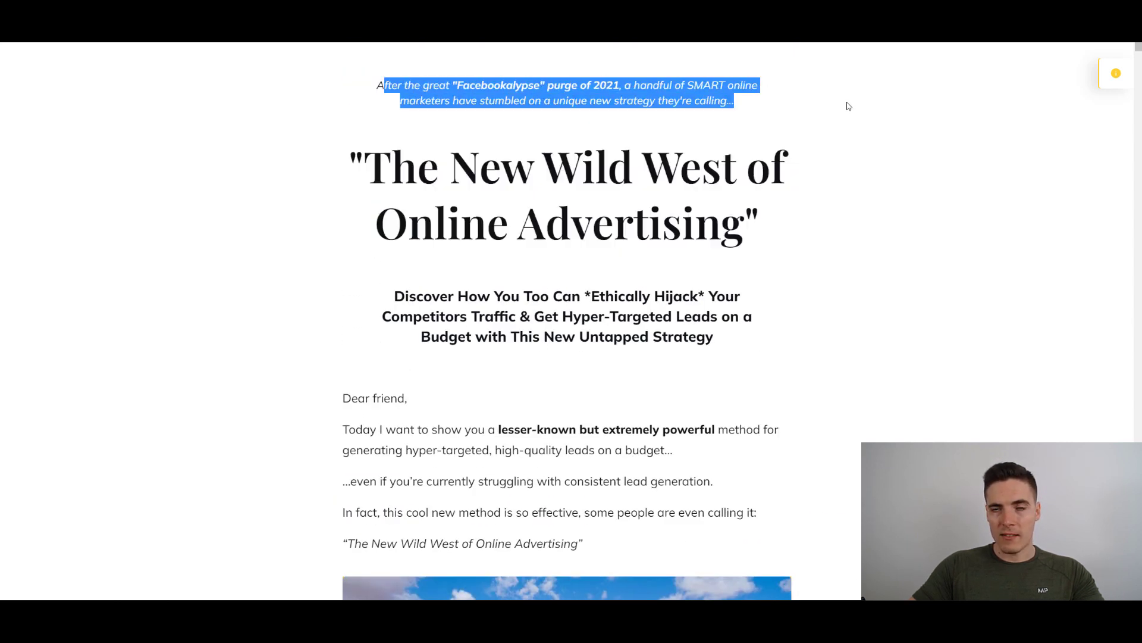
{"action": "left_click", "coordinate": [517, 86]}
{"action": "left_click_drag", "start_coordinate": [456, 85], "coordinate": [727, 85]}
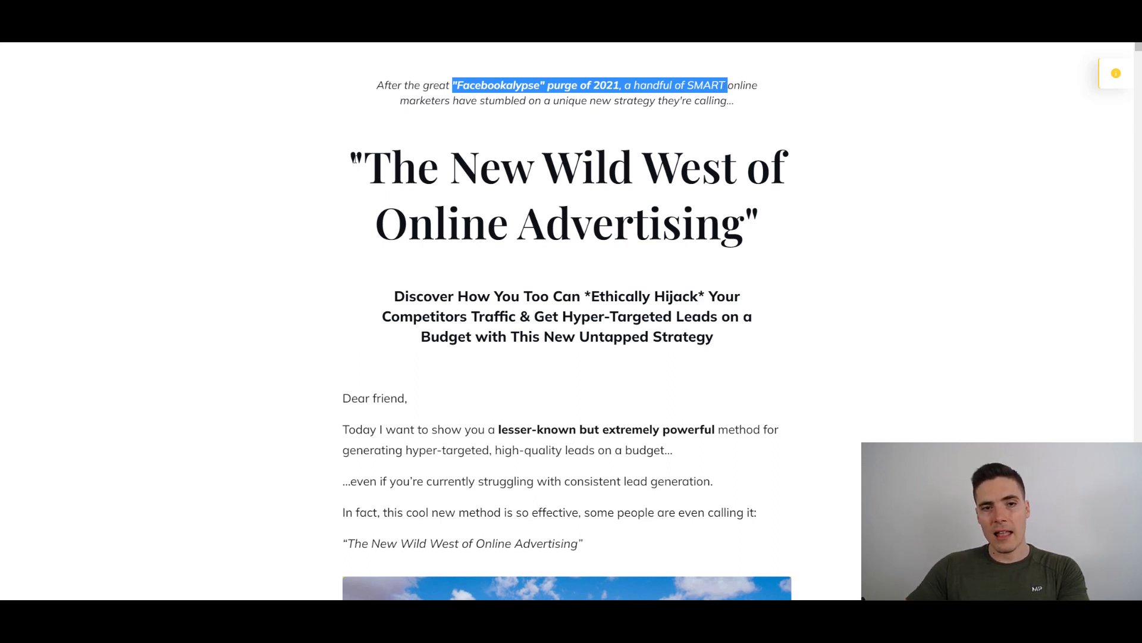
Highlight the full "The New Wild West of Online Advertising" headline to discuss its wording
{"action": "left_click_drag", "start_coordinate": [354, 158], "coordinate": [847, 247]}
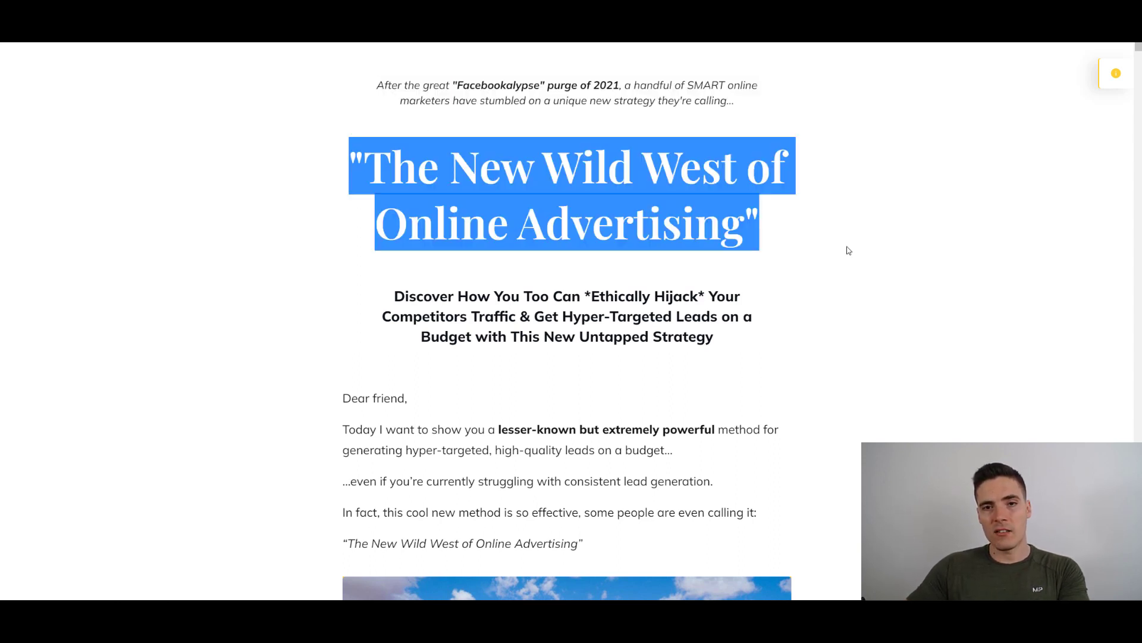
{"action": "left_click", "coordinate": [698, 241]}
{"action": "left_click_drag", "start_coordinate": [729, 213], "coordinate": [355, 159]}
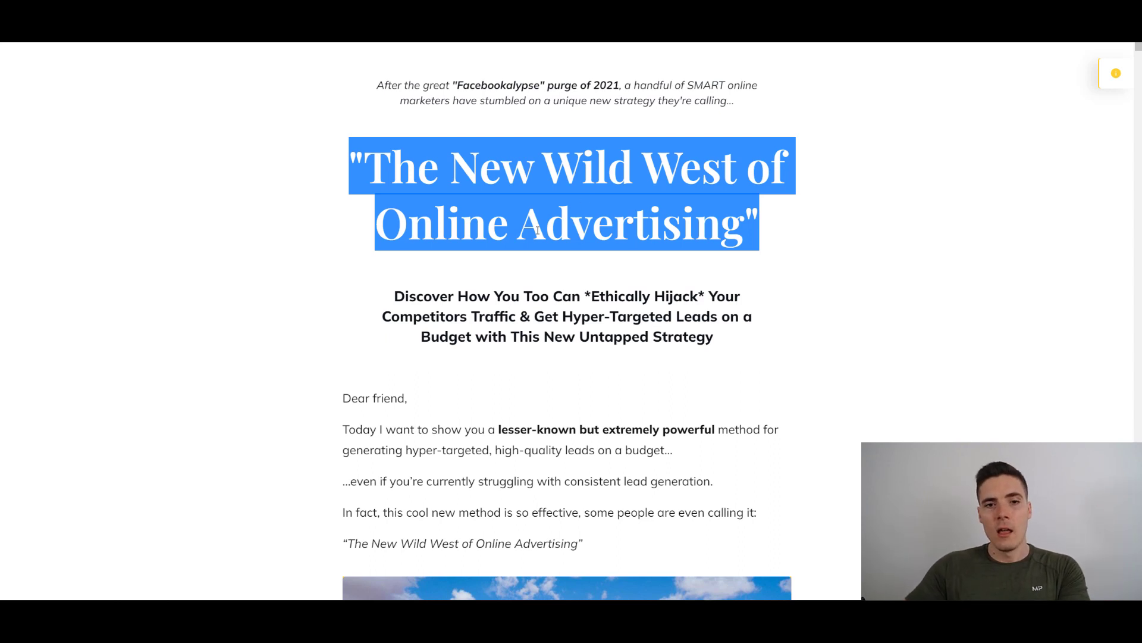
{"action": "left_click_drag", "start_coordinate": [345, 167], "coordinate": [763, 224]}
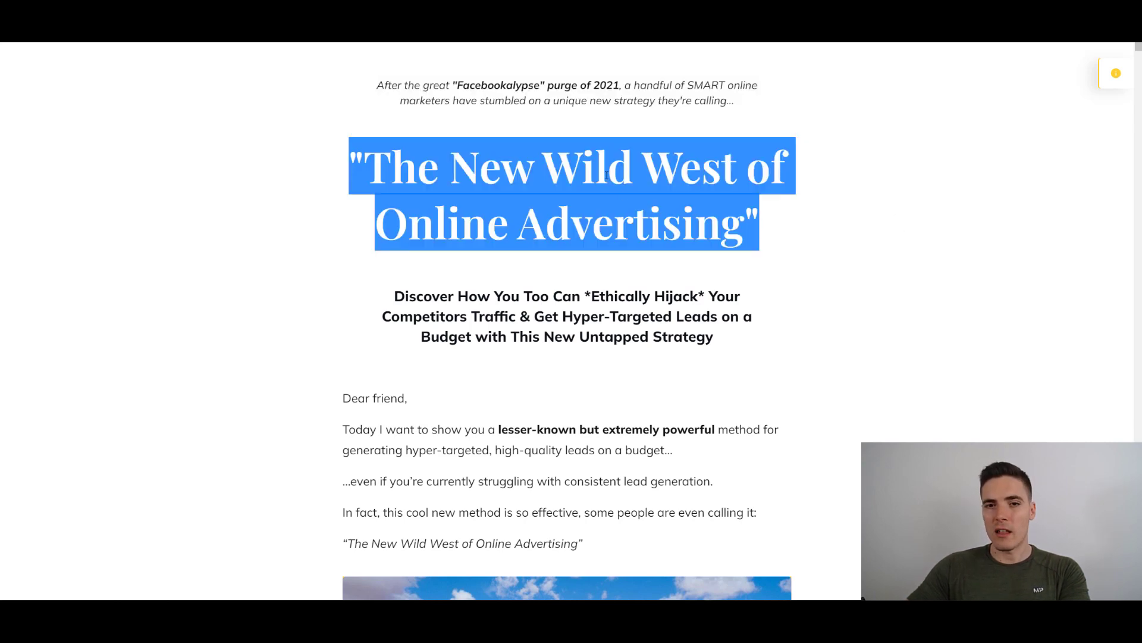
Compare the Wild West headline with the desert image below the opening paragraphs
{"action": "scroll", "coordinate": [607, 175], "scroll_direction": "down", "scroll_amount": 6}
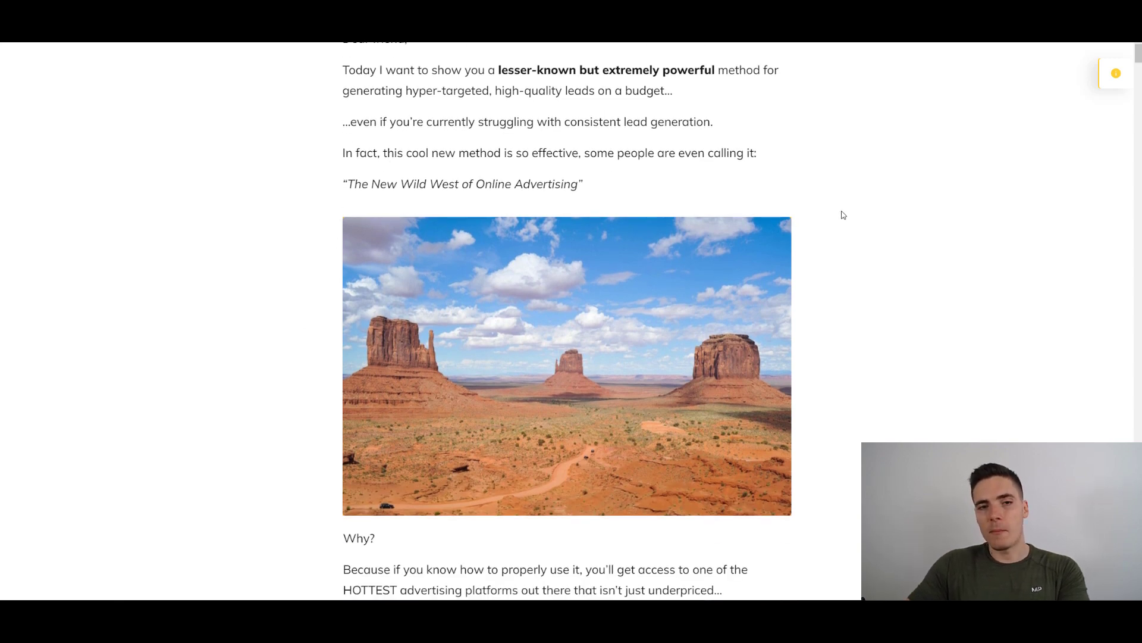
{"action": "scroll", "coordinate": [796, 241], "scroll_direction": "up", "scroll_amount": 5}
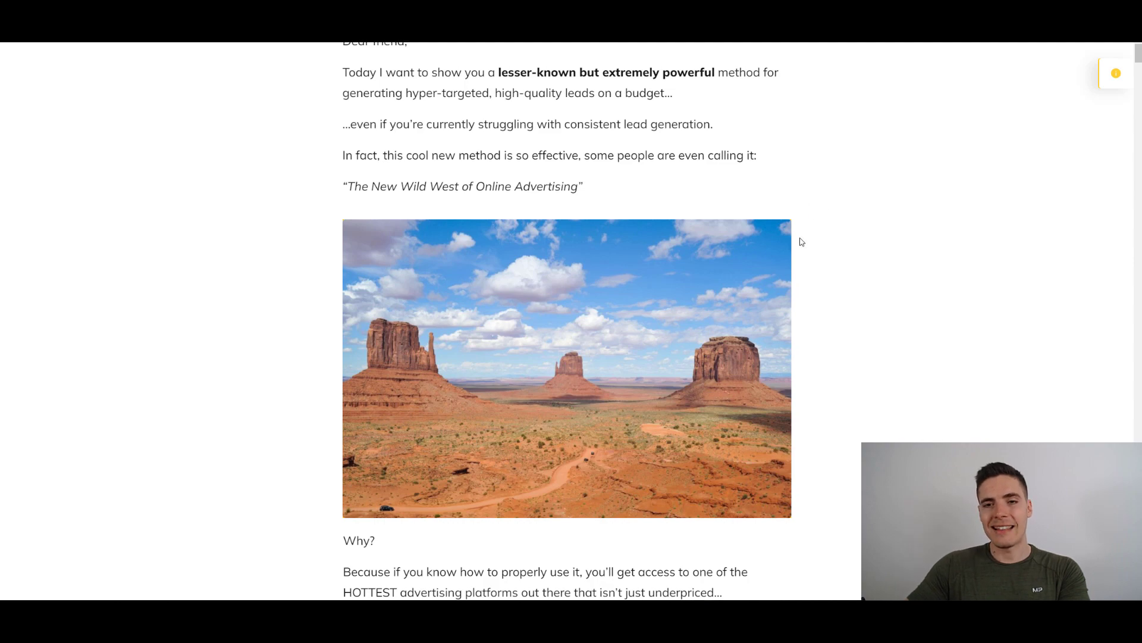
{"action": "scroll", "coordinate": [747, 216], "scroll_direction": "down", "scroll_amount": 2}
{"action": "scroll", "coordinate": [744, 213], "scroll_direction": "up", "scroll_amount": 2}
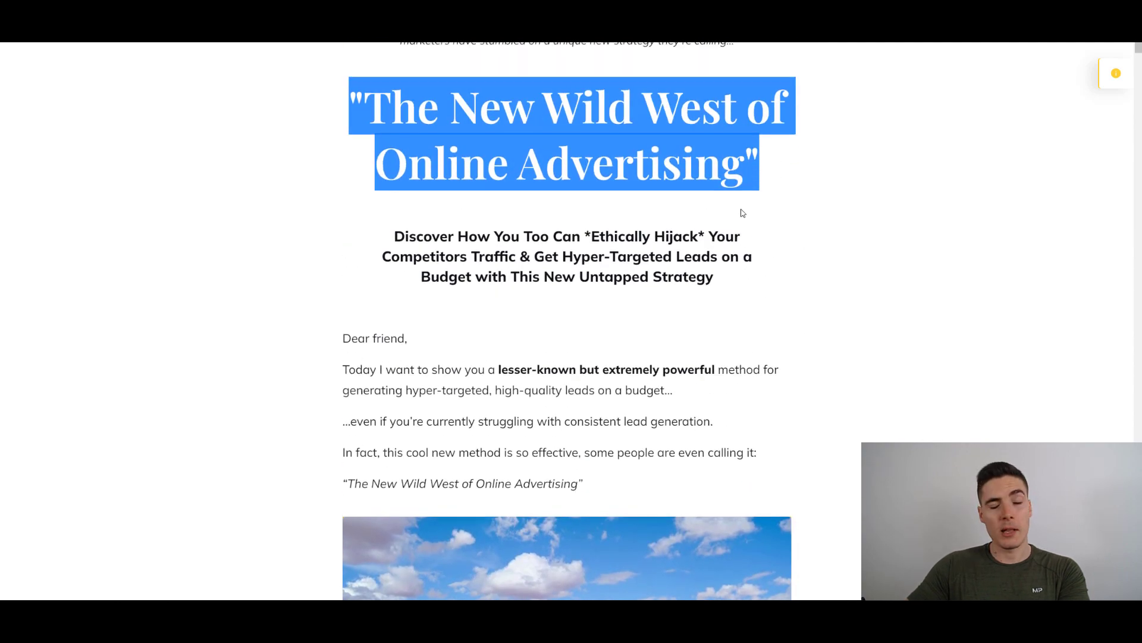
{"action": "scroll", "coordinate": [743, 212], "scroll_direction": "down", "scroll_amount": 2}
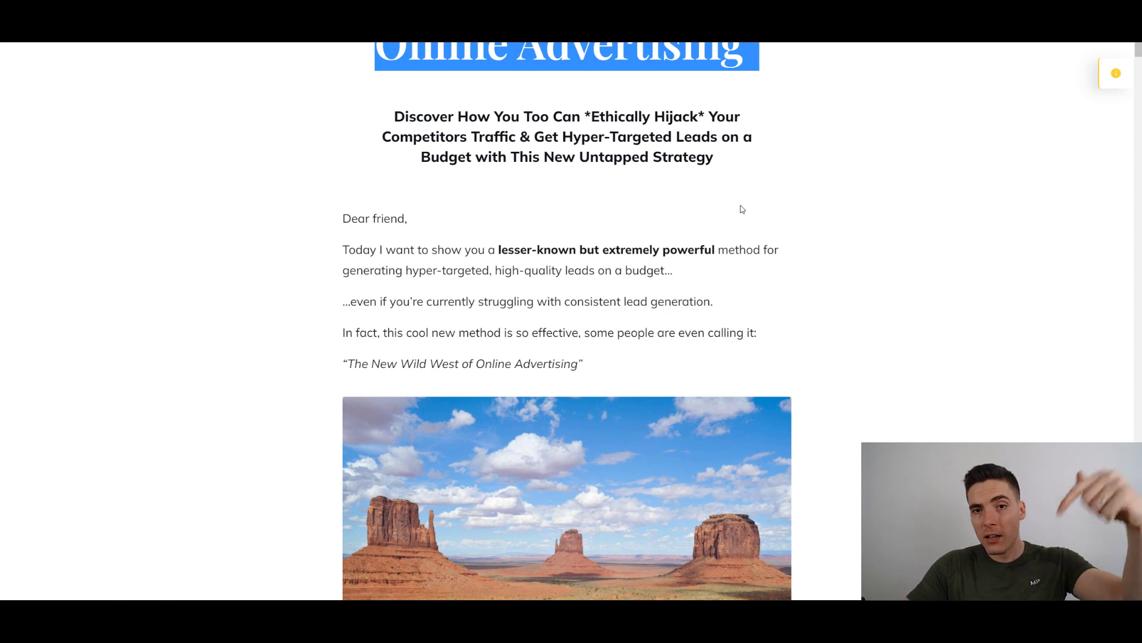
{"action": "scroll", "coordinate": [691, 272], "scroll_direction": "down", "scroll_amount": 3}
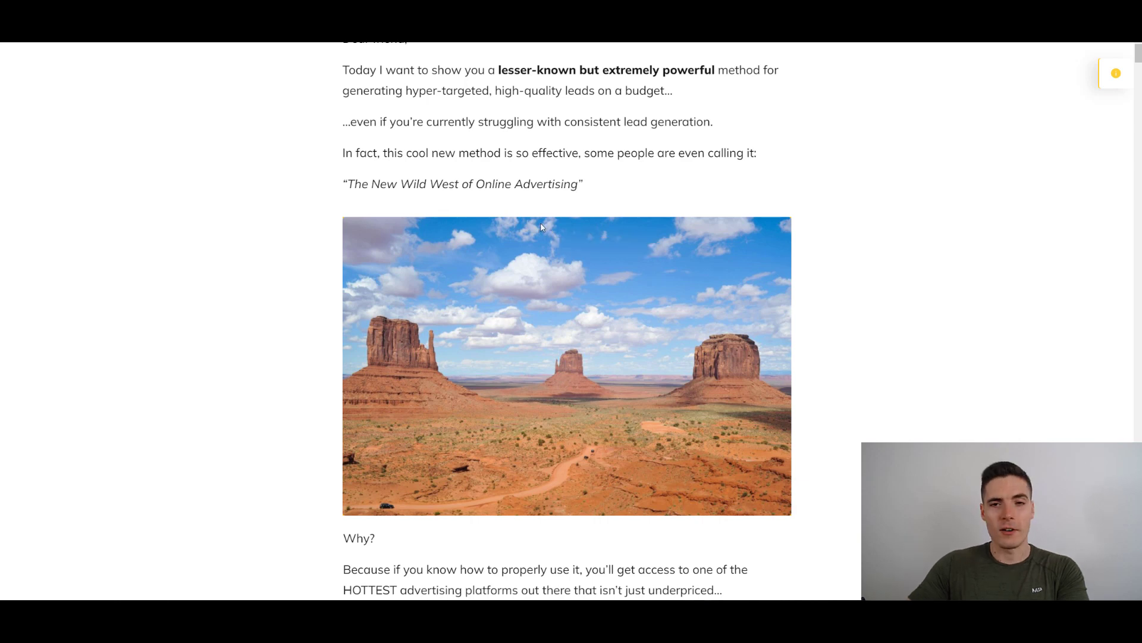
{"action": "scroll", "coordinate": [541, 225], "scroll_direction": "up", "scroll_amount": 3}
{"action": "scroll", "coordinate": [541, 226], "scroll_direction": "up", "scroll_amount": 2}
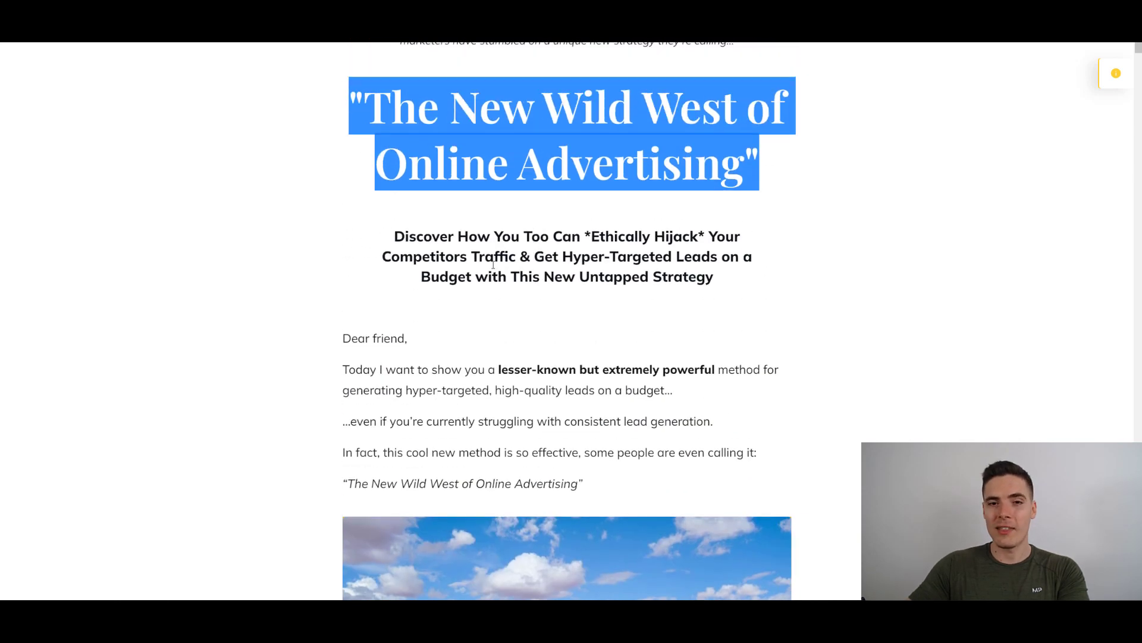
Highlight the whole subheadline and its closing phrase "New Untapped Strategy"
{"action": "left_click_drag", "start_coordinate": [395, 244], "coordinate": [737, 296]}
{"action": "scroll", "coordinate": [726, 280], "scroll_direction": "up", "scroll_amount": 1}
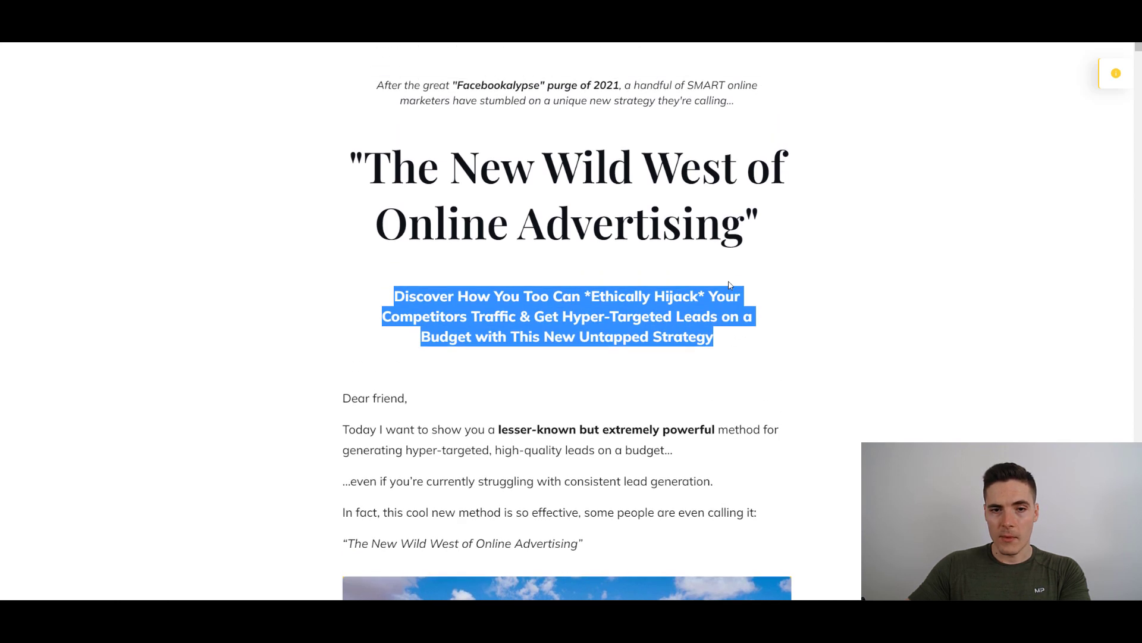
{"action": "scroll", "coordinate": [730, 285], "scroll_direction": "down", "scroll_amount": 1}
{"action": "left_click", "coordinate": [519, 235]}
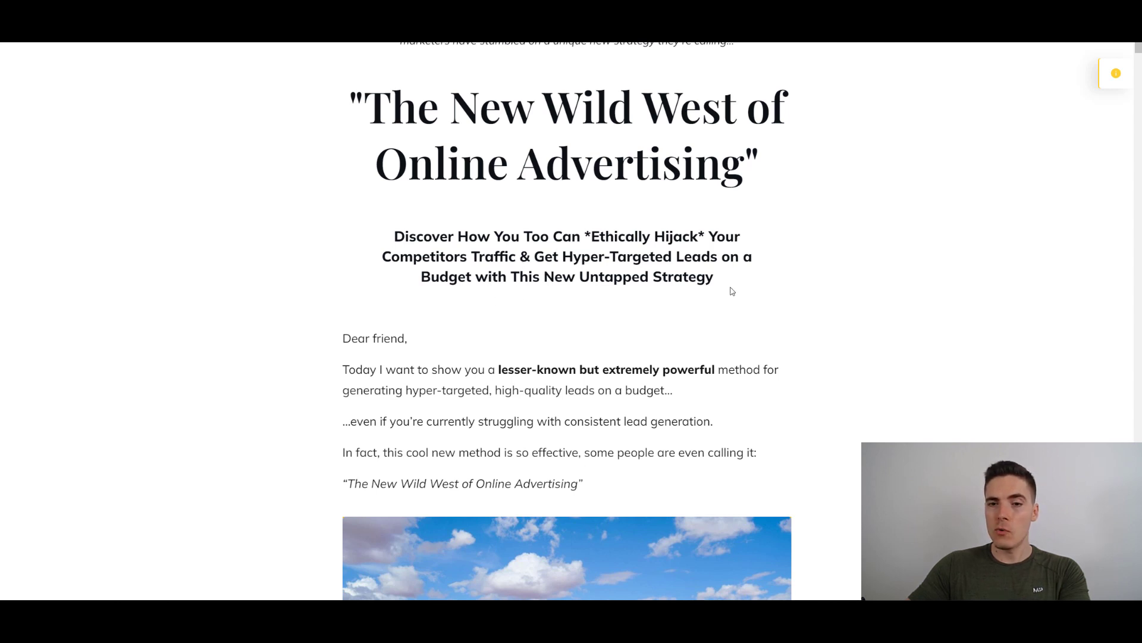
{"action": "left_click_drag", "start_coordinate": [544, 277], "coordinate": [742, 275]}
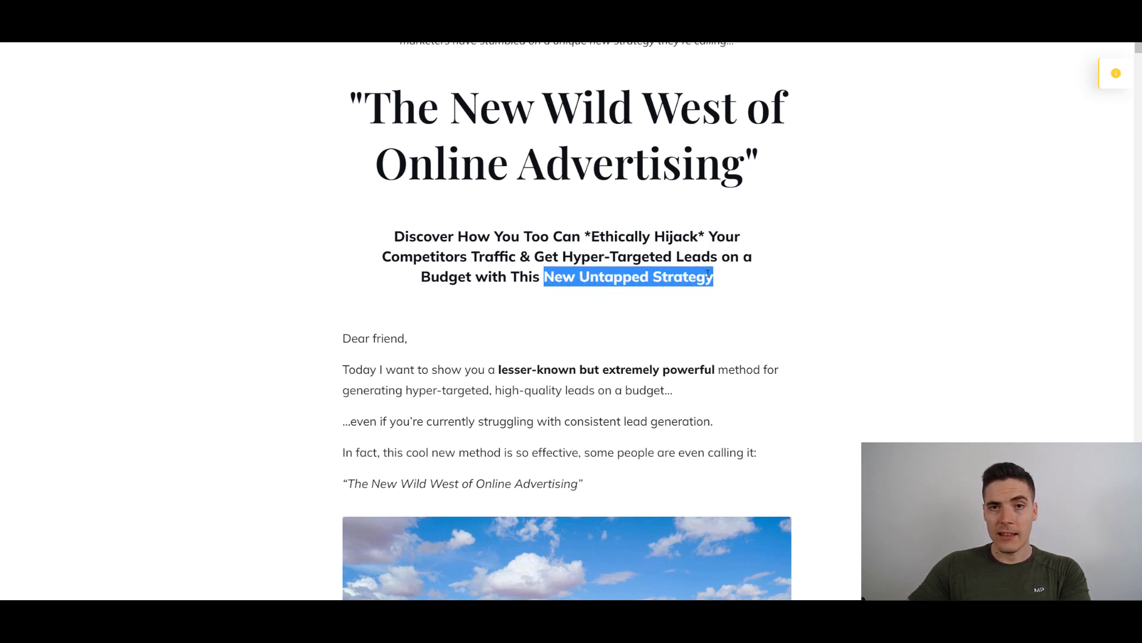
{"action": "scroll", "coordinate": [706, 273], "scroll_direction": "up", "scroll_amount": 1}
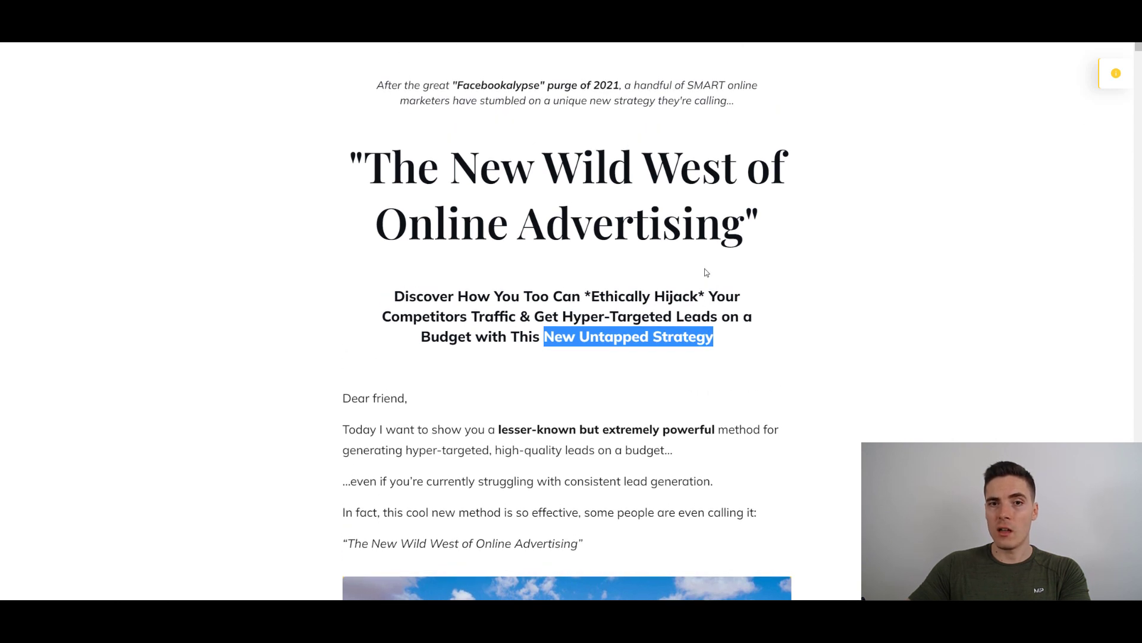
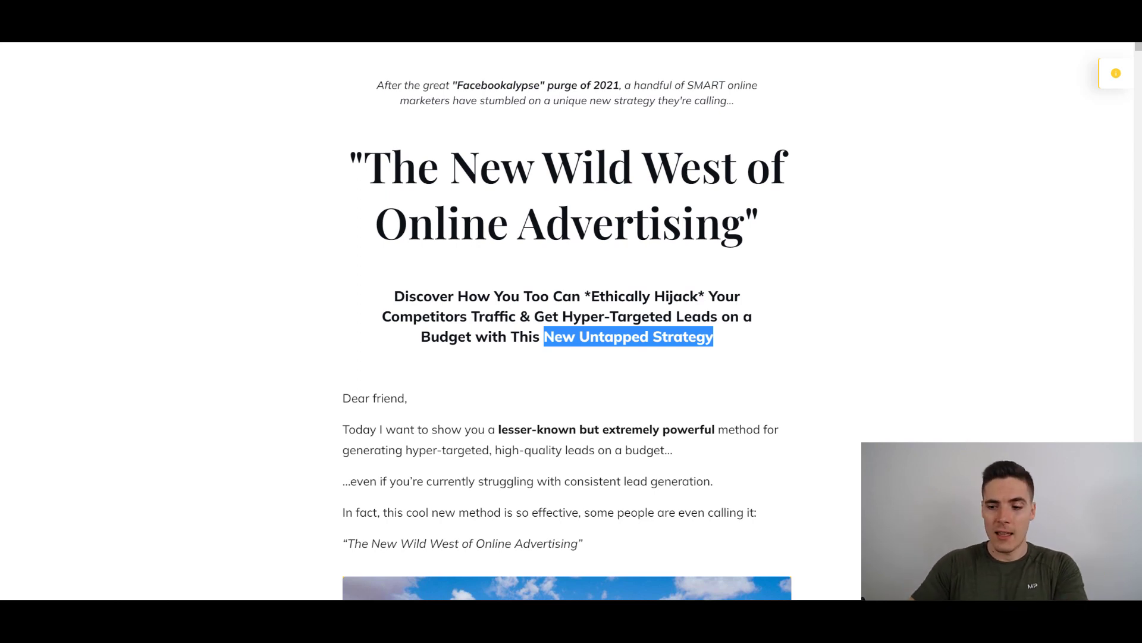
Read the letter's opening lines, highlighting the words about consistent lead generation and quality leads on a budget
{"action": "scroll", "coordinate": [829, 275], "scroll_direction": "down", "scroll_amount": 2}
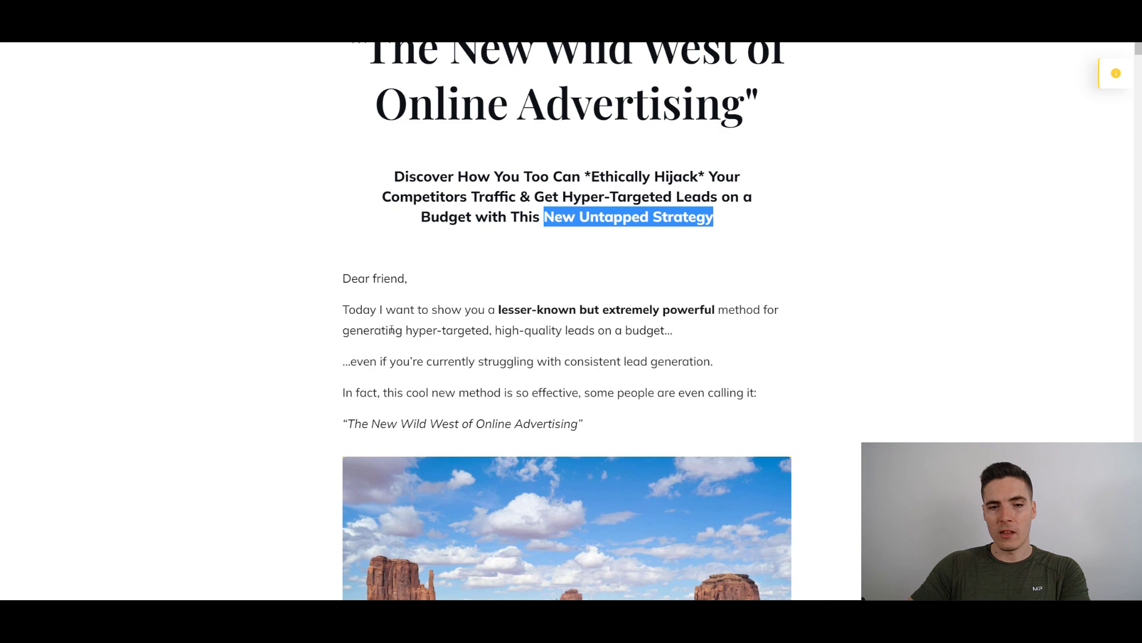
{"action": "scroll", "coordinate": [501, 244], "scroll_direction": "down", "scroll_amount": 1}
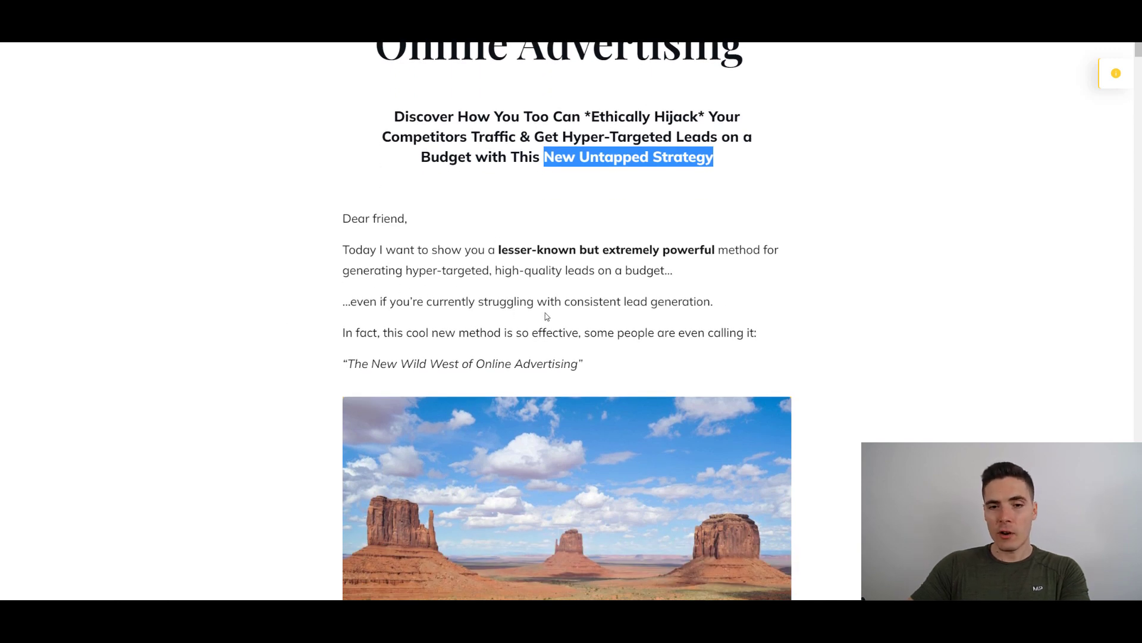
{"action": "left_click_drag", "start_coordinate": [530, 305], "coordinate": [721, 305]}
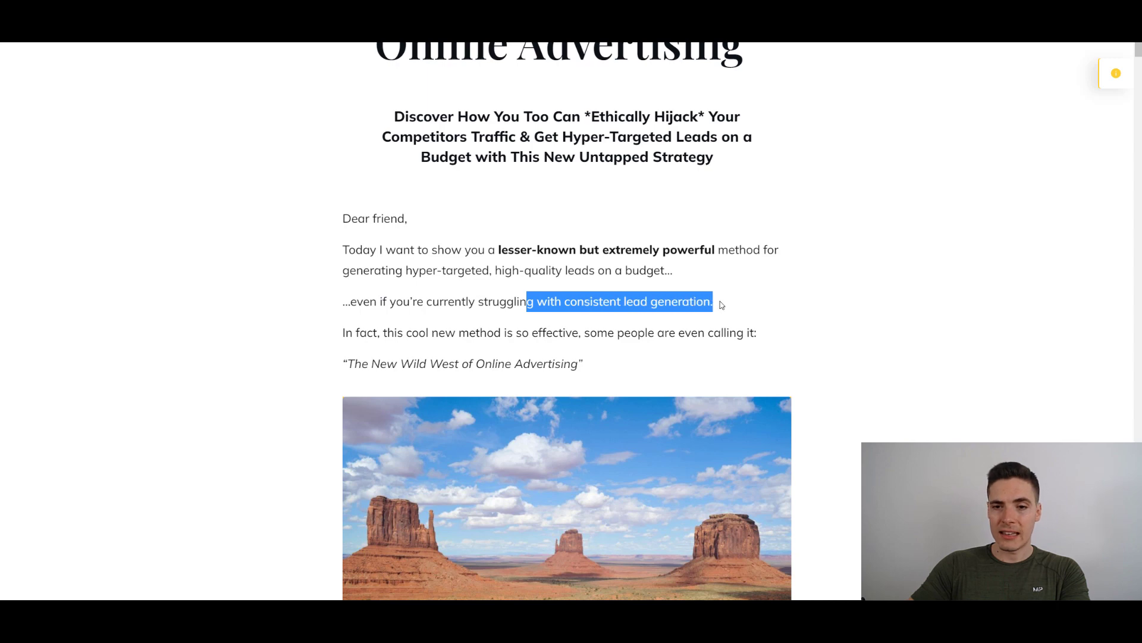
{"action": "left_click", "coordinate": [644, 266]}
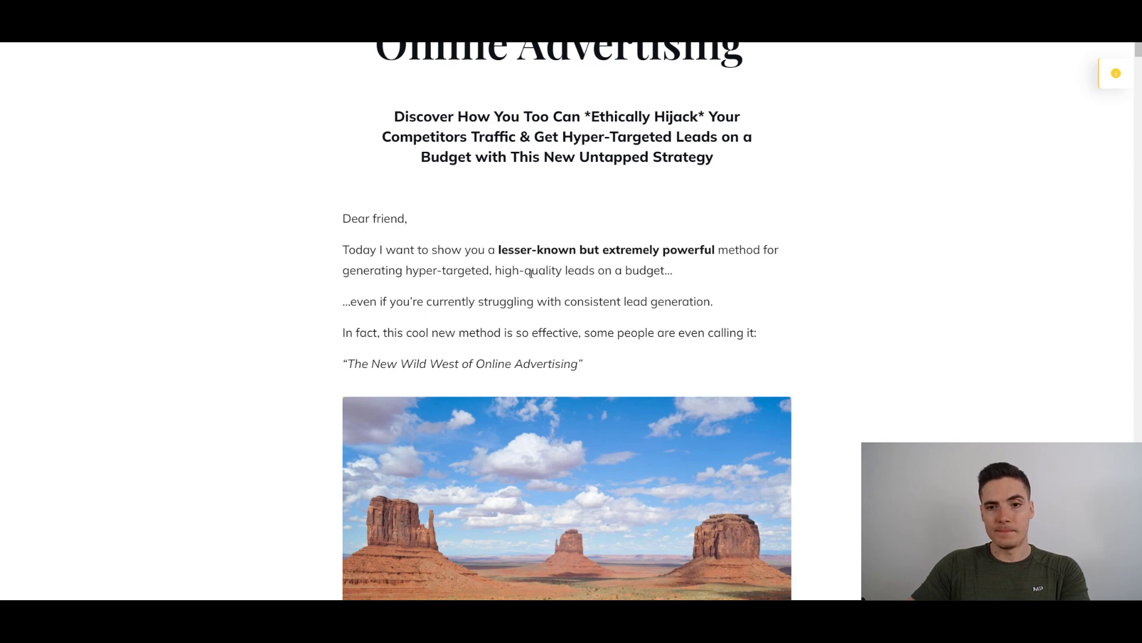
{"action": "left_click_drag", "start_coordinate": [531, 273], "coordinate": [718, 274]}
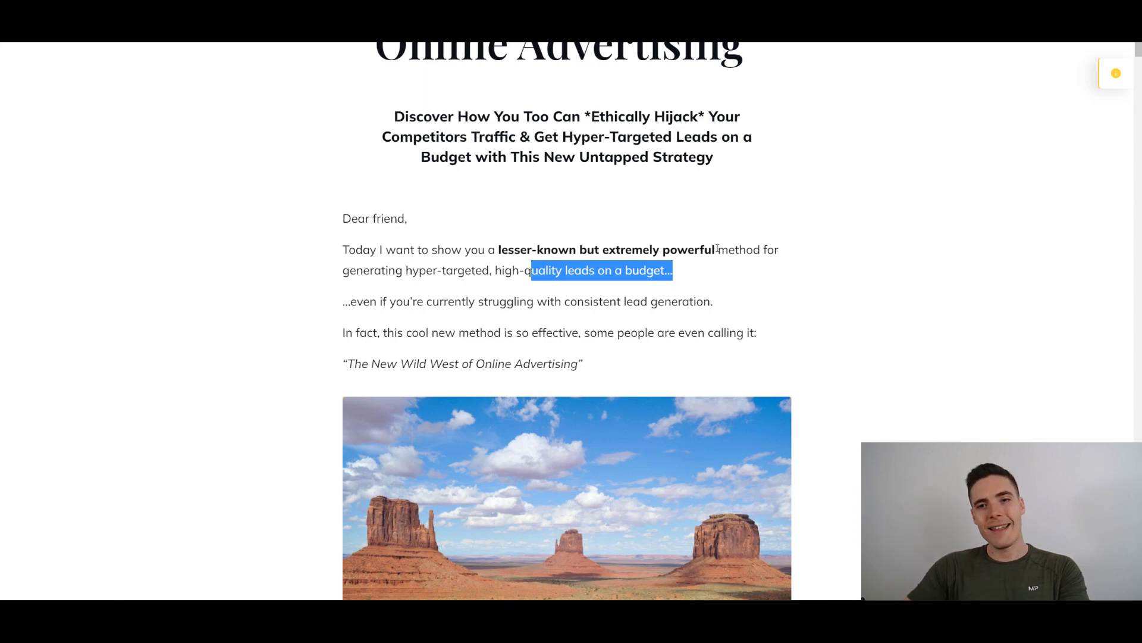
Highlight the subheadline's promise from "*Ethically Hijack* Your Competitors Traffic" through "Get Hyper-Targeted Leads on a"
{"action": "left_click_drag", "start_coordinate": [581, 116], "coordinate": [521, 146]}
{"action": "scroll", "coordinate": [521, 149], "scroll_direction": "down", "scroll_amount": 2}
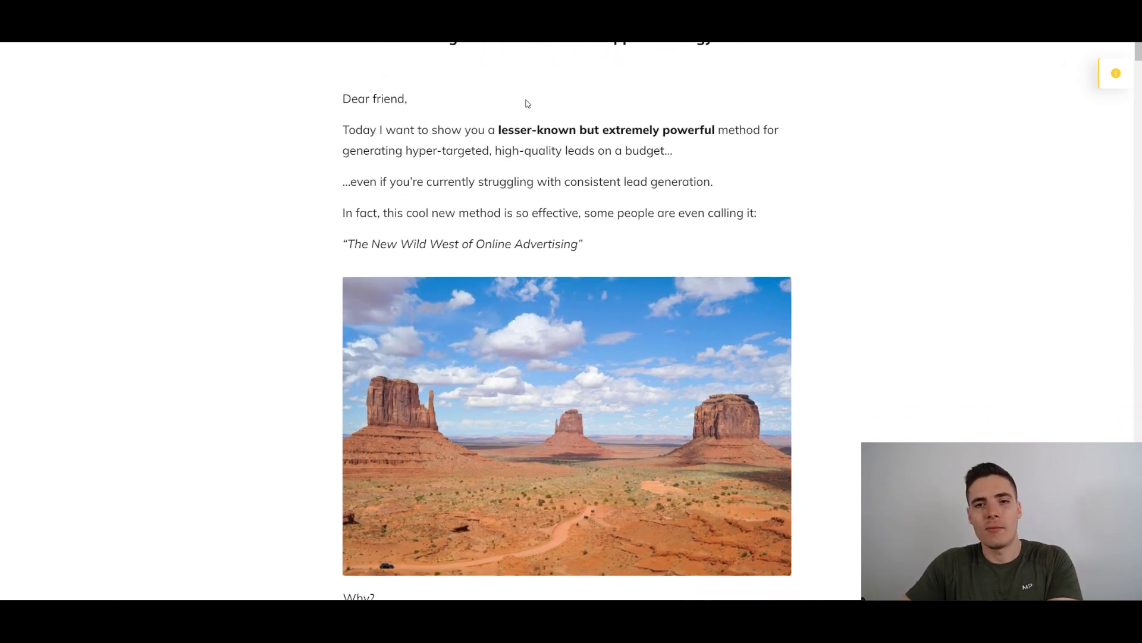
{"action": "scroll", "coordinate": [524, 160], "scroll_direction": "up", "scroll_amount": 5}
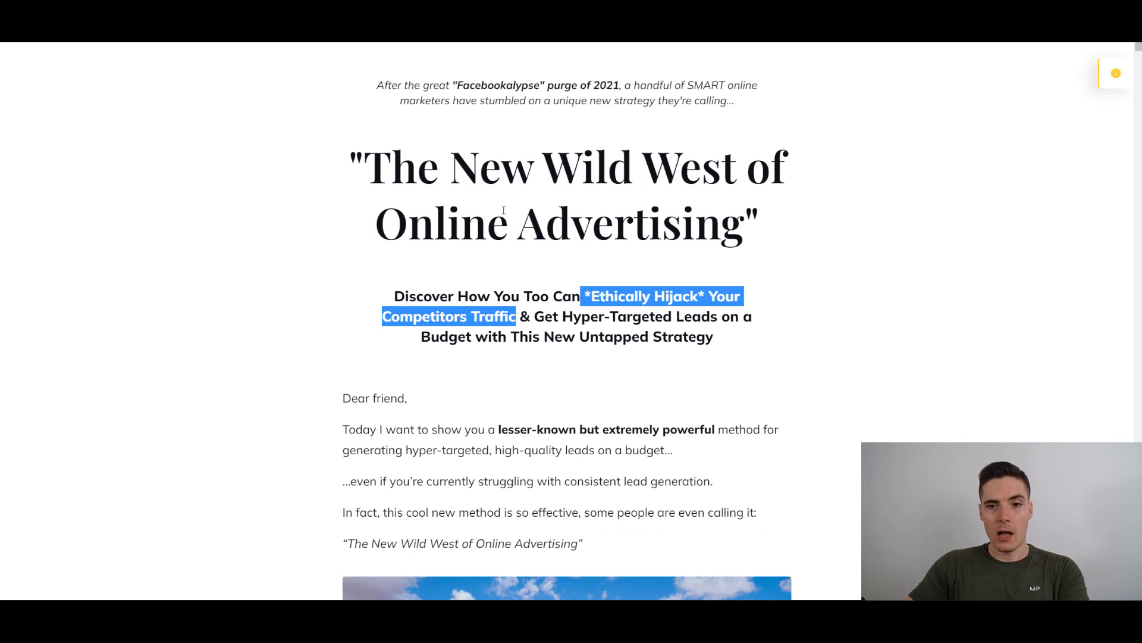
{"action": "left_click_drag", "start_coordinate": [582, 298], "coordinate": [751, 318]}
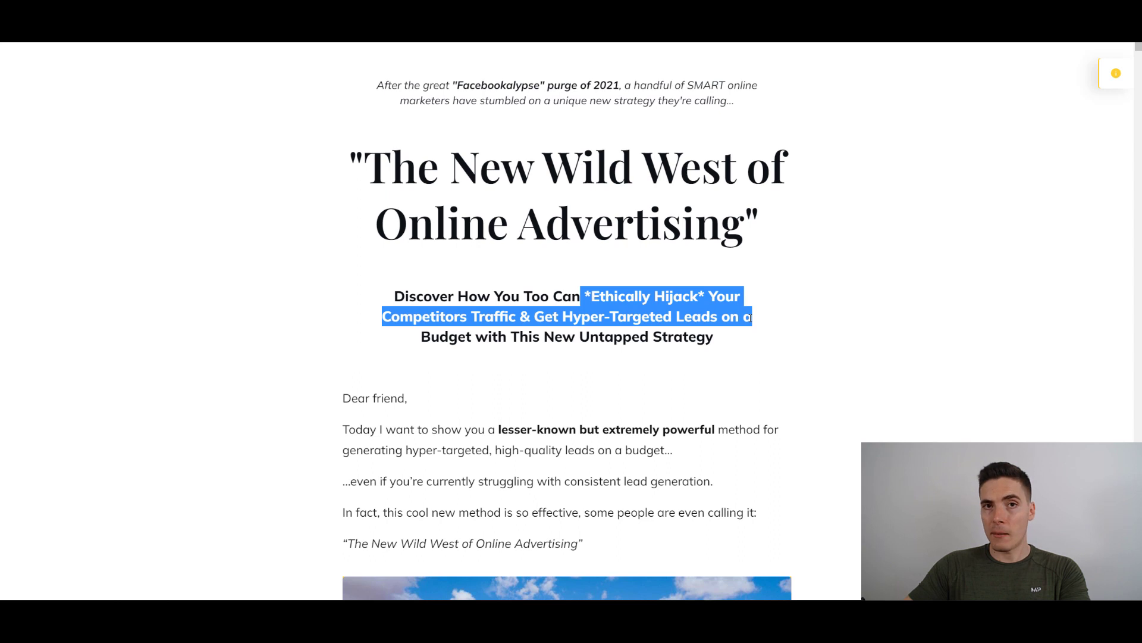
{"action": "left_click_drag", "start_coordinate": [582, 297], "coordinate": [756, 321]}
{"action": "left_click", "coordinate": [657, 279]}
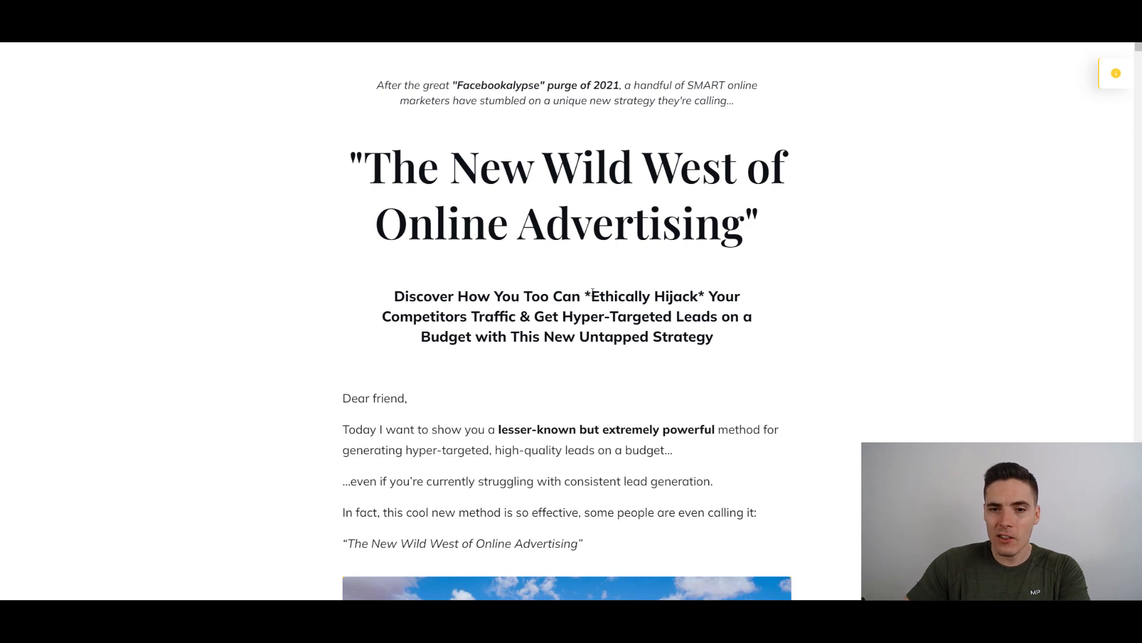
Review the letter's introduction from "Dear friend" to the paragraph starting "In fact, this cool new method"
{"action": "scroll", "coordinate": [592, 290], "scroll_direction": "down", "scroll_amount": 3}
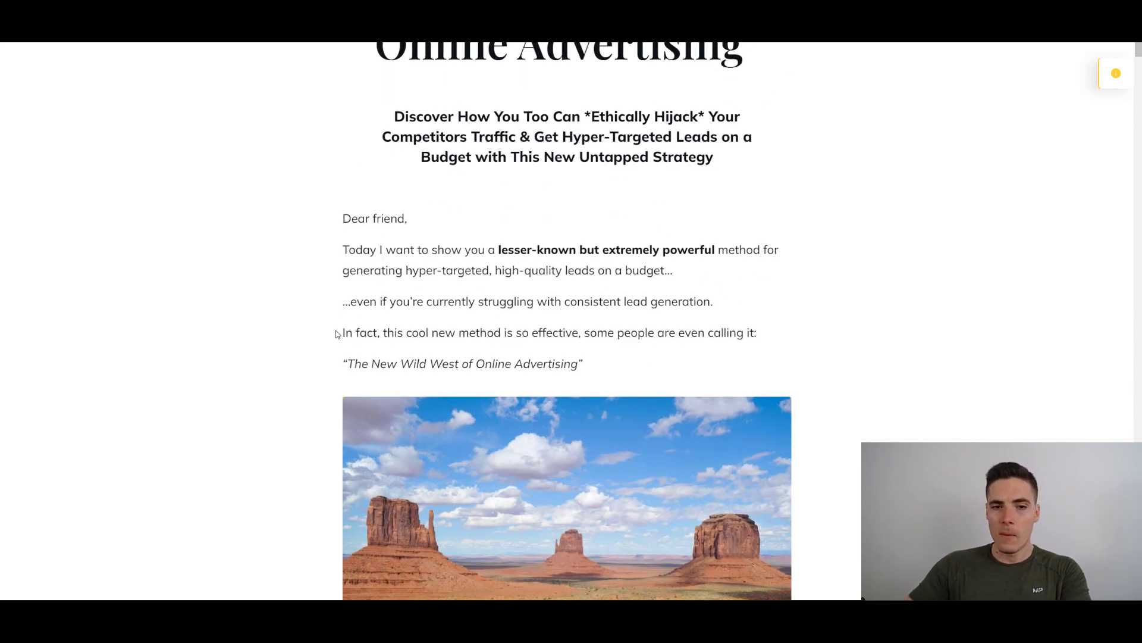
{"action": "left_click_drag", "start_coordinate": [342, 215], "coordinate": [531, 333]}
{"action": "left_click", "coordinate": [357, 333]}
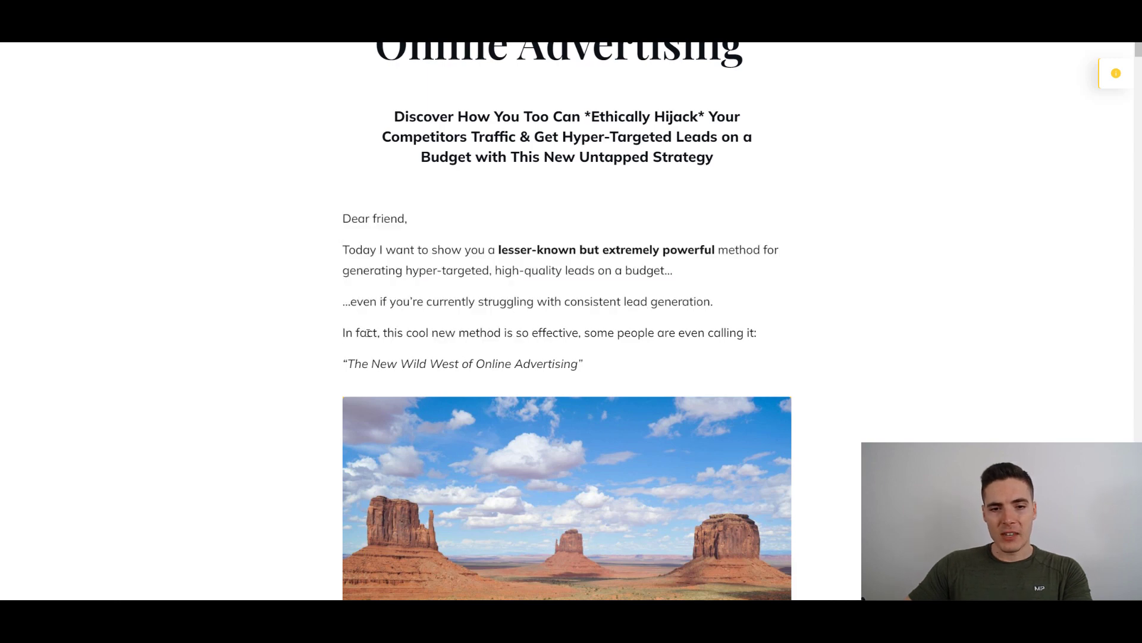
Highlight the line about the cool new method being so effective and examine the desert image with its "New Wild West of Online Advertising" caption
{"action": "left_click_drag", "start_coordinate": [367, 333], "coordinate": [773, 341]}
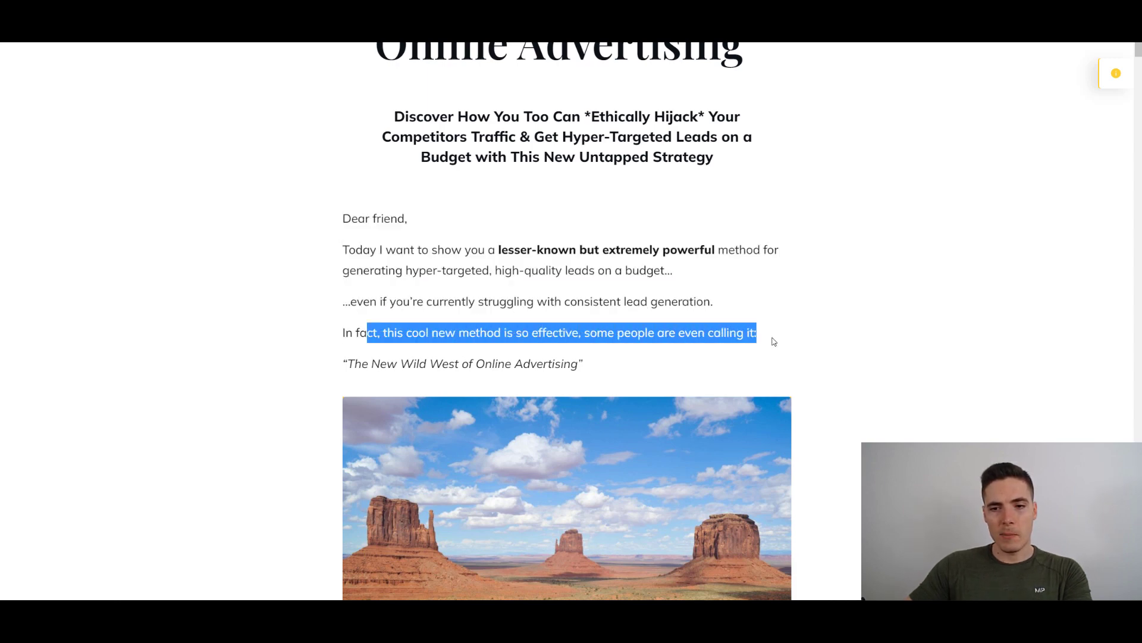
{"action": "scroll", "coordinate": [845, 292], "scroll_direction": "down", "scroll_amount": 3}
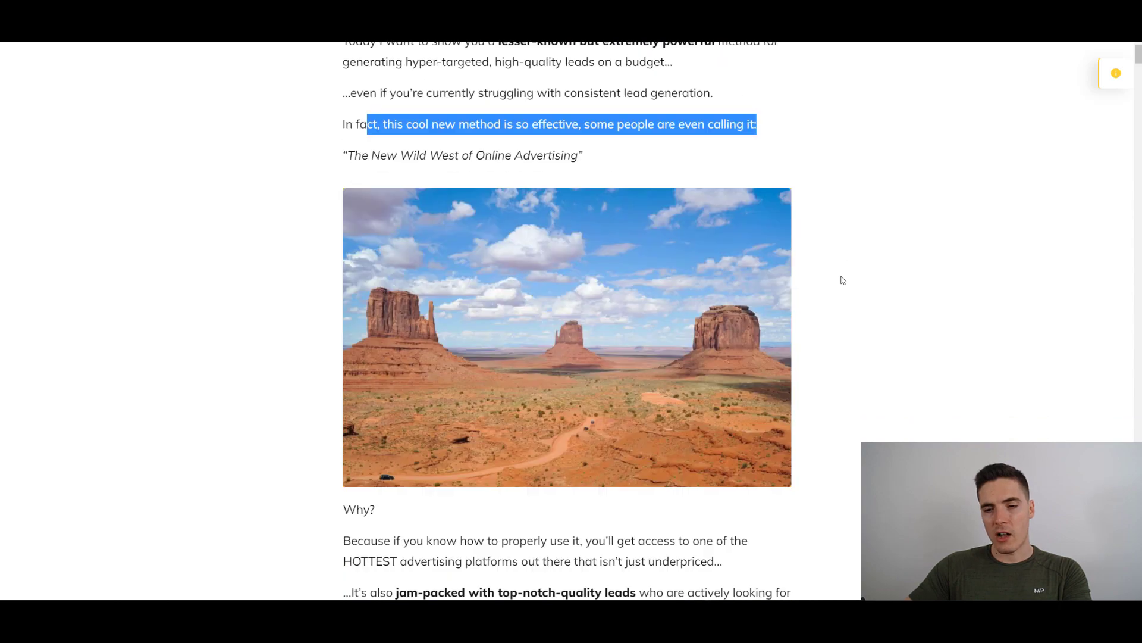
{"action": "scroll", "coordinate": [843, 280], "scroll_direction": "down", "scroll_amount": 1}
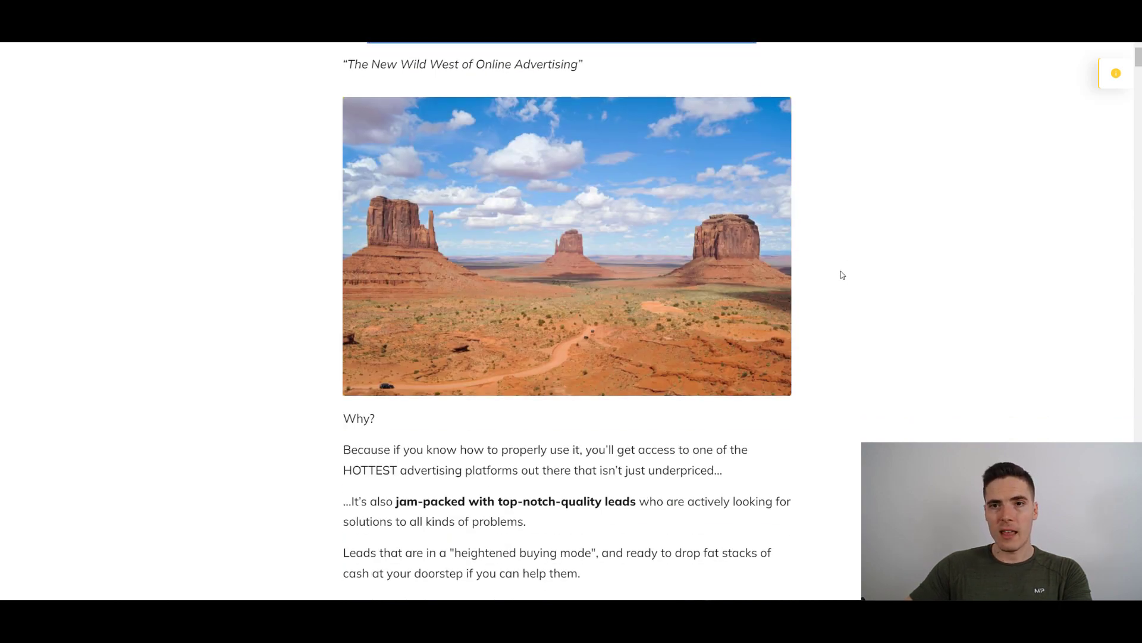
{"action": "scroll", "coordinate": [840, 271], "scroll_direction": "down", "scroll_amount": 2}
{"action": "scroll", "coordinate": [841, 271], "scroll_direction": "up", "scroll_amount": 4}
{"action": "scroll", "coordinate": [841, 271], "scroll_direction": "down", "scroll_amount": 3}
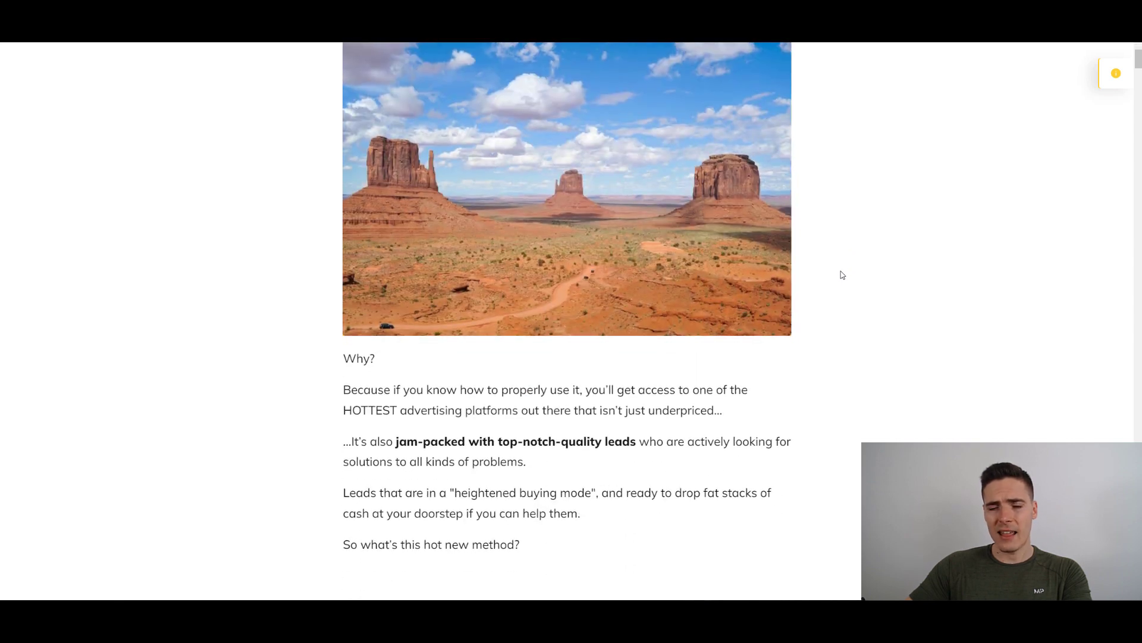
{"action": "scroll", "coordinate": [841, 274], "scroll_direction": "up", "scroll_amount": 1}
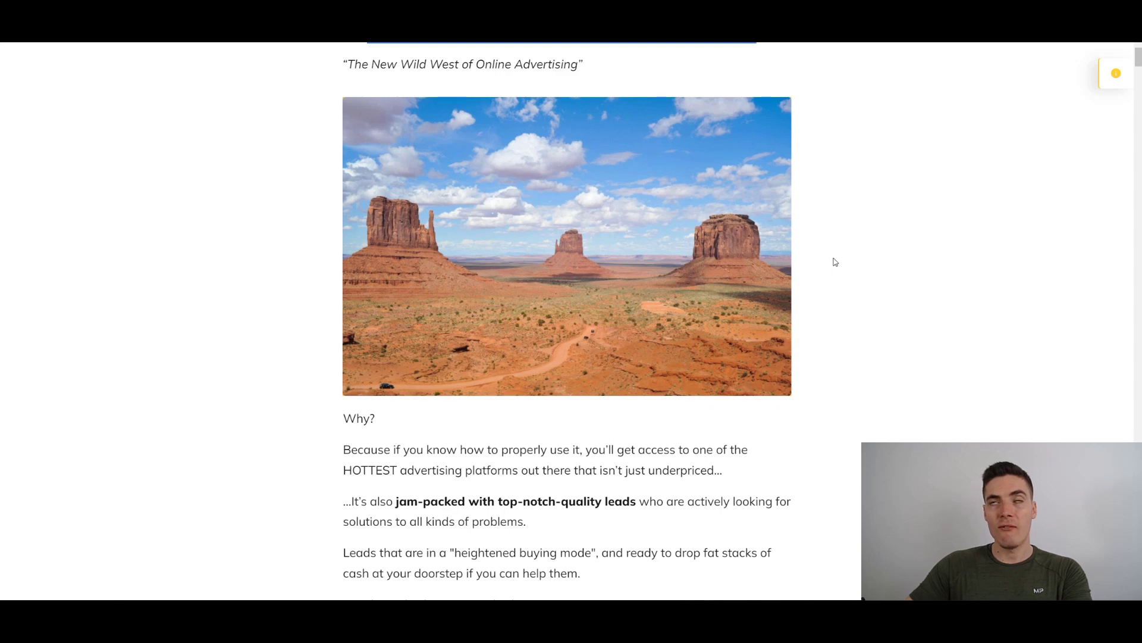
{"action": "scroll", "coordinate": [834, 260], "scroll_direction": "down", "scroll_amount": 1}
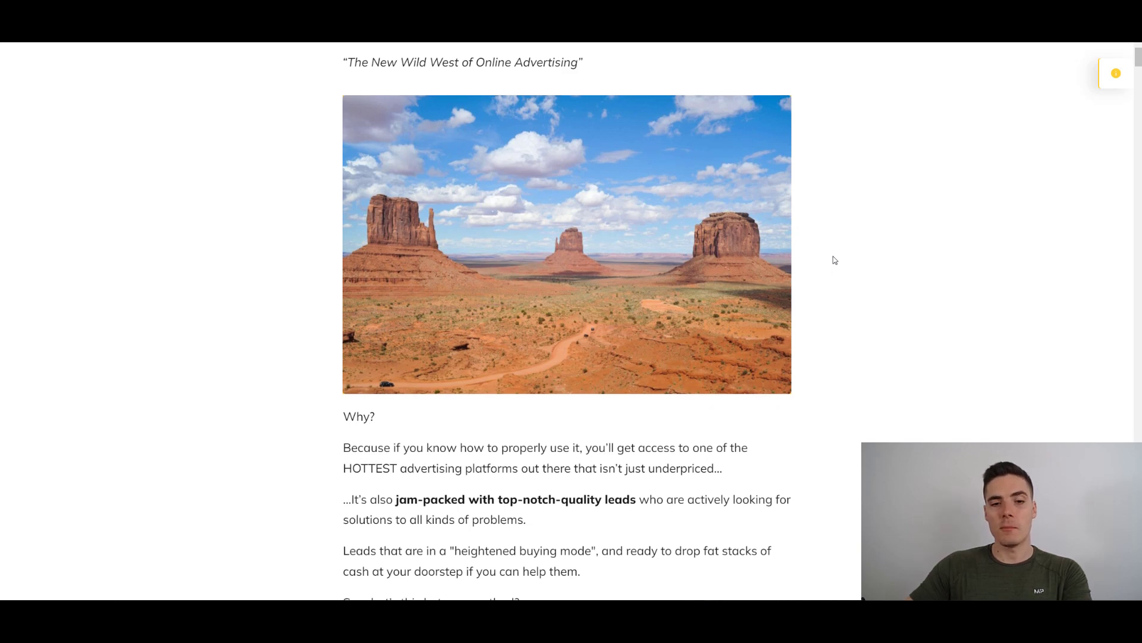
Highlight "Why?" and each following paragraph in turn, through the one about leads in a "heightened buying mode"
{"action": "scroll", "coordinate": [834, 260], "scroll_direction": "down", "scroll_amount": 4}
{"action": "left_click_drag", "start_coordinate": [339, 180], "coordinate": [400, 194]}
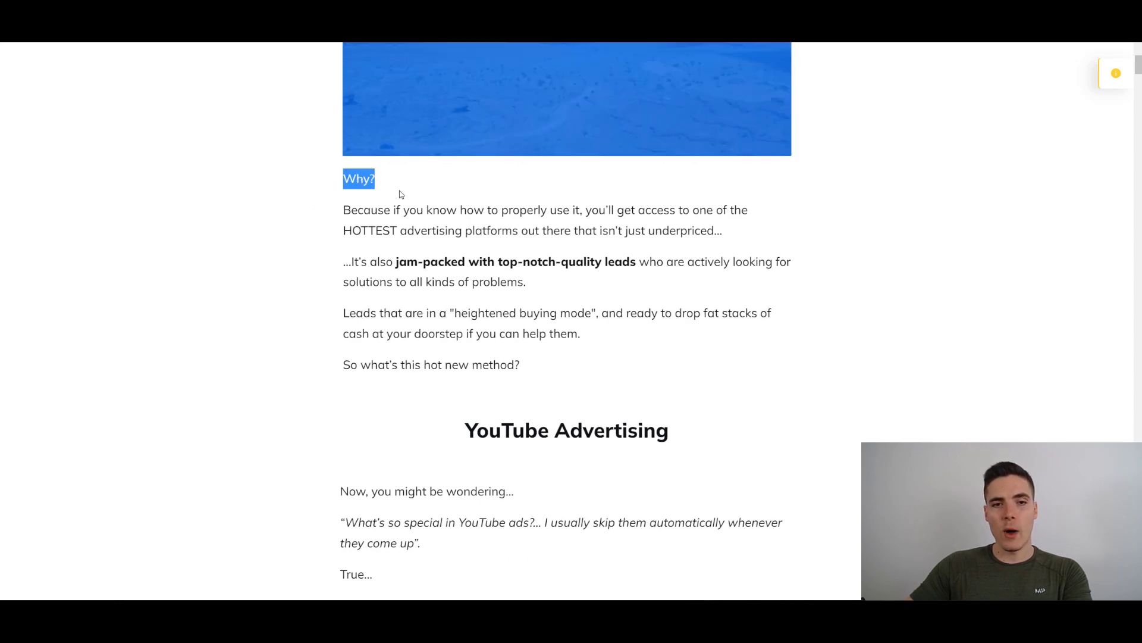
{"action": "left_click_drag", "start_coordinate": [327, 217], "coordinate": [775, 235]}
{"action": "left_click", "coordinate": [557, 212]}
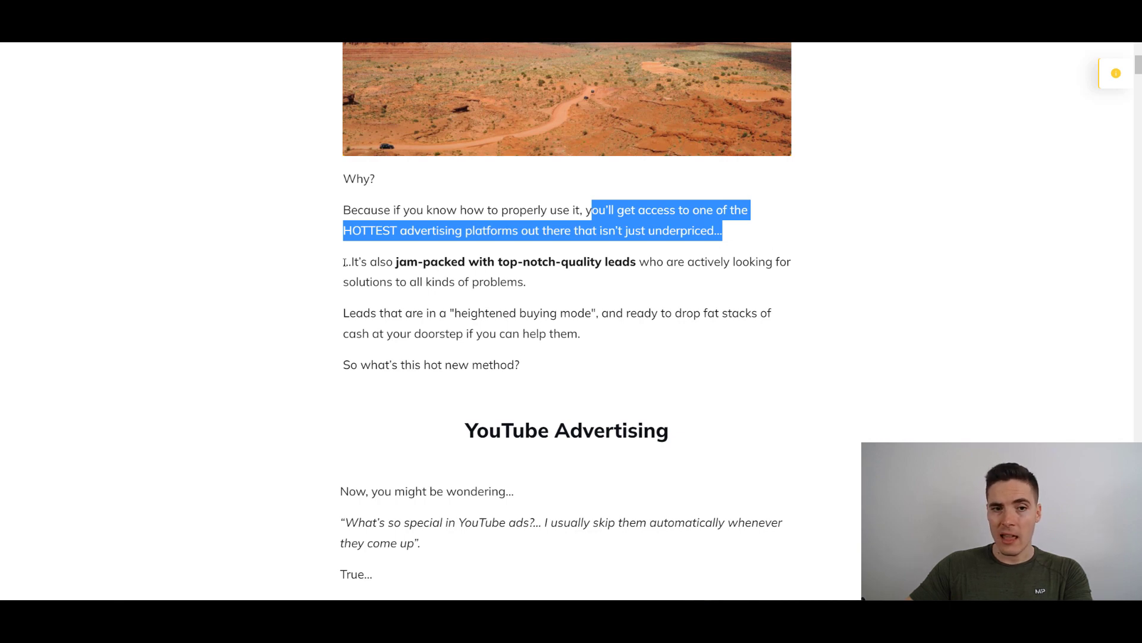
{"action": "left_click_drag", "start_coordinate": [343, 263], "coordinate": [718, 277]}
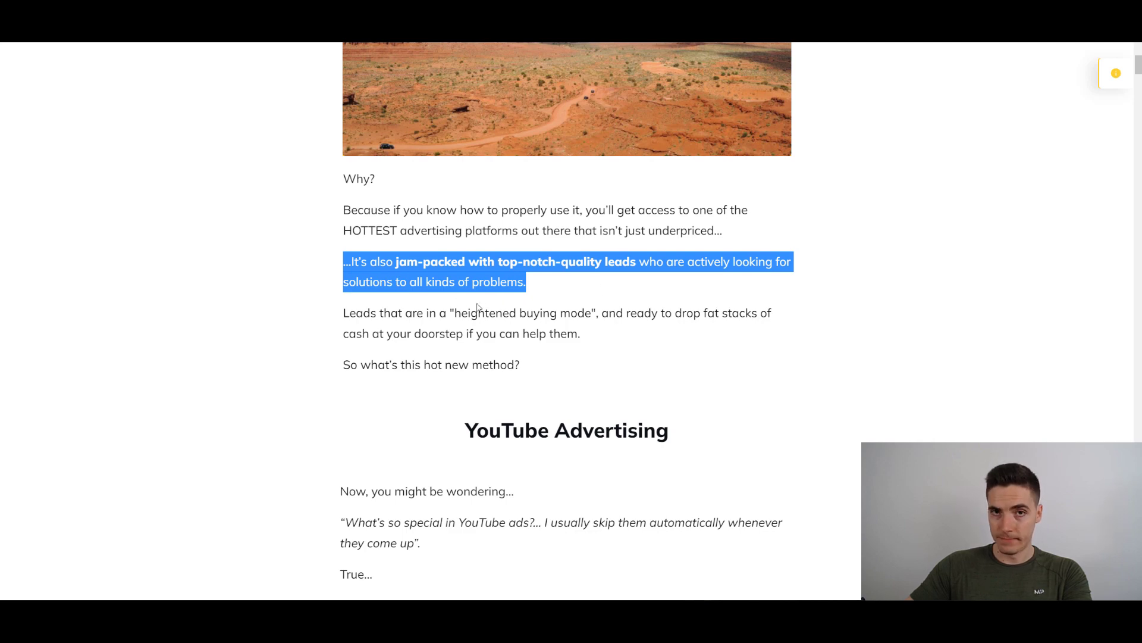
{"action": "left_click_drag", "start_coordinate": [343, 314], "coordinate": [777, 333]}
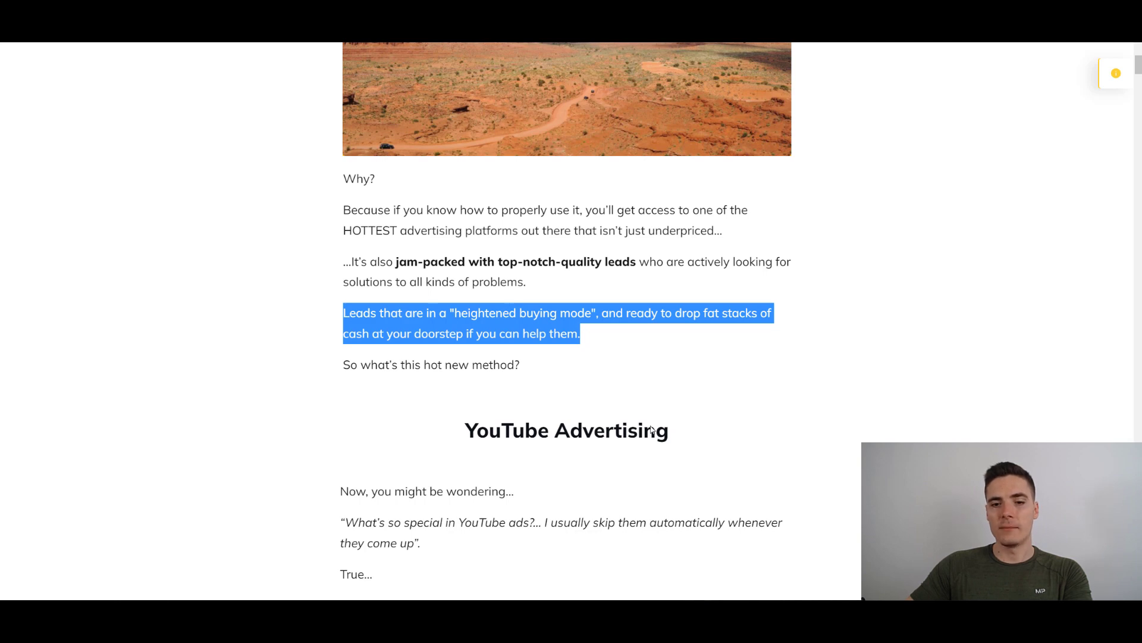
Highlight the "YouTube Advertising" subheading and compare it with the main headline at the start of the page
{"action": "scroll", "coordinate": [645, 419], "scroll_direction": "down", "scroll_amount": 1}
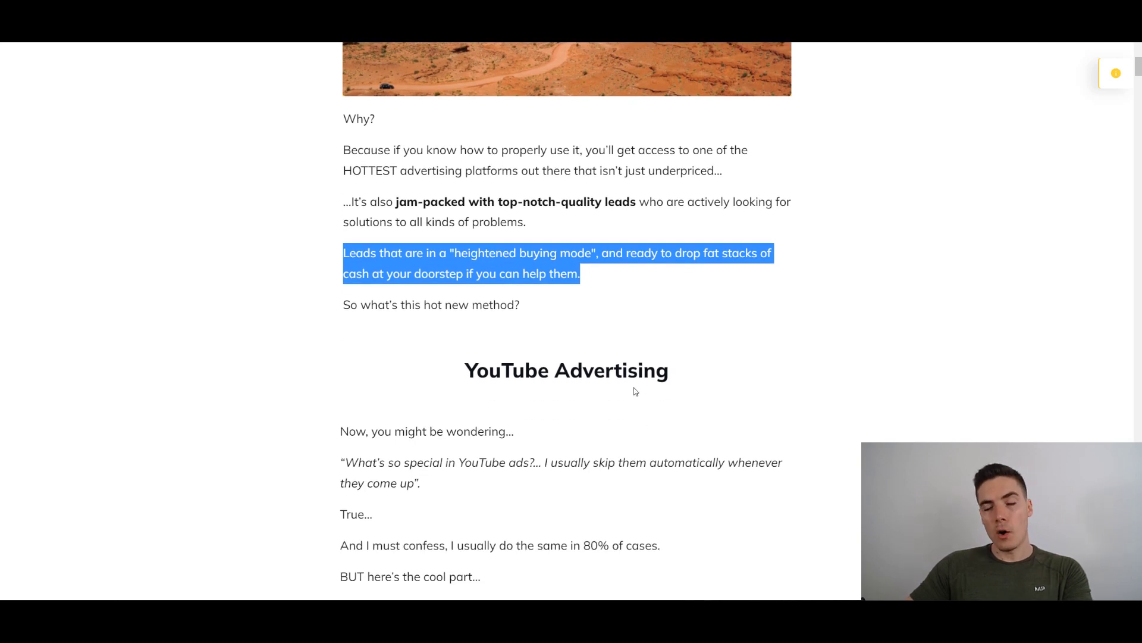
{"action": "left_click_drag", "start_coordinate": [452, 339], "coordinate": [689, 388]}
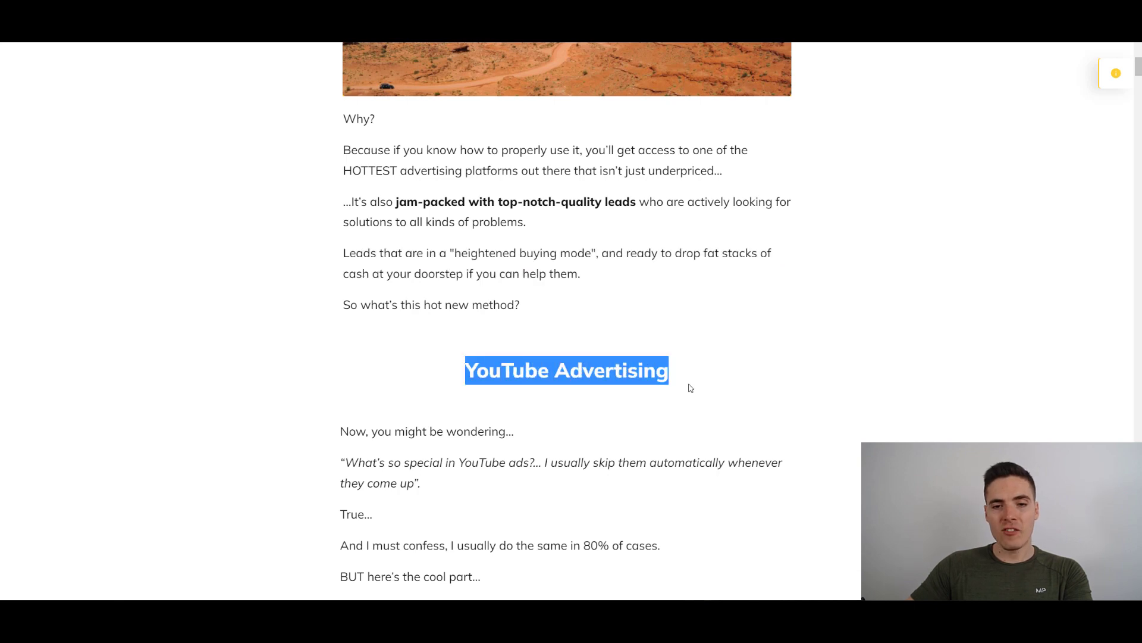
{"action": "scroll", "coordinate": [692, 387], "scroll_direction": "up", "scroll_amount": 15}
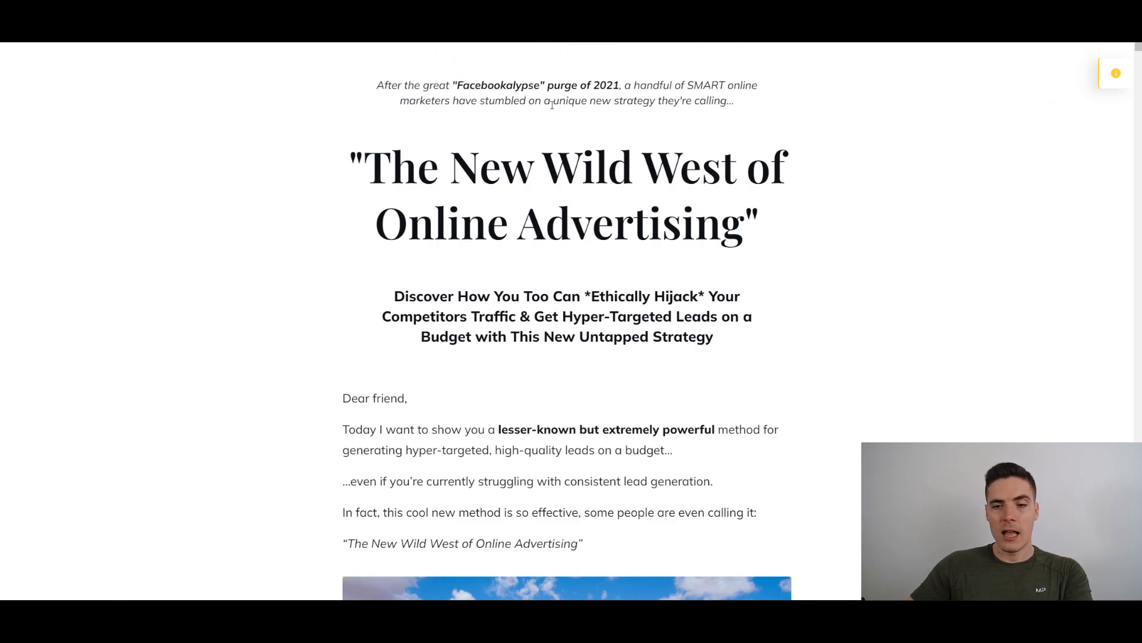
{"action": "scroll", "coordinate": [553, 105], "scroll_direction": "down", "scroll_amount": 3}
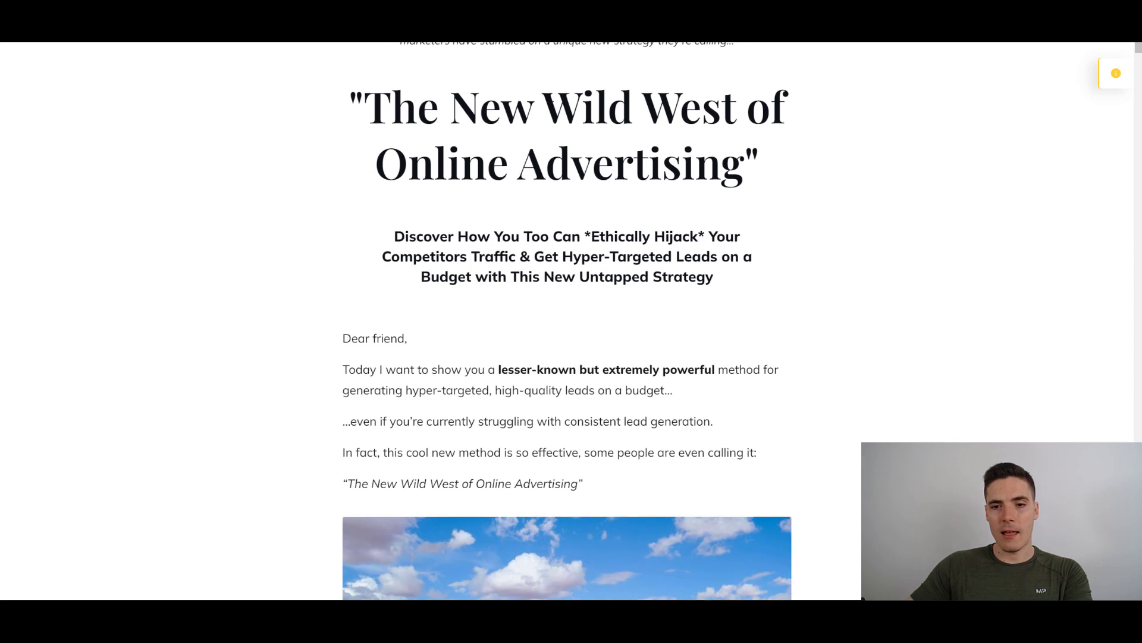
{"action": "scroll", "coordinate": [552, 105], "scroll_direction": "up", "scroll_amount": 3}
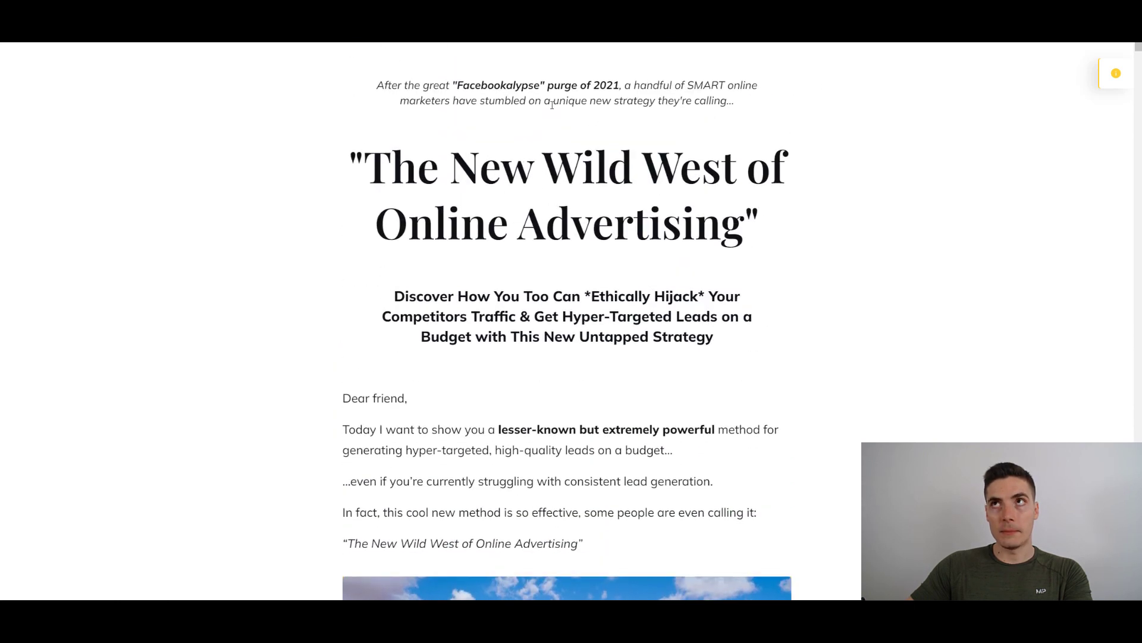
{"action": "scroll", "coordinate": [597, 138], "scroll_direction": "down", "scroll_amount": 10}
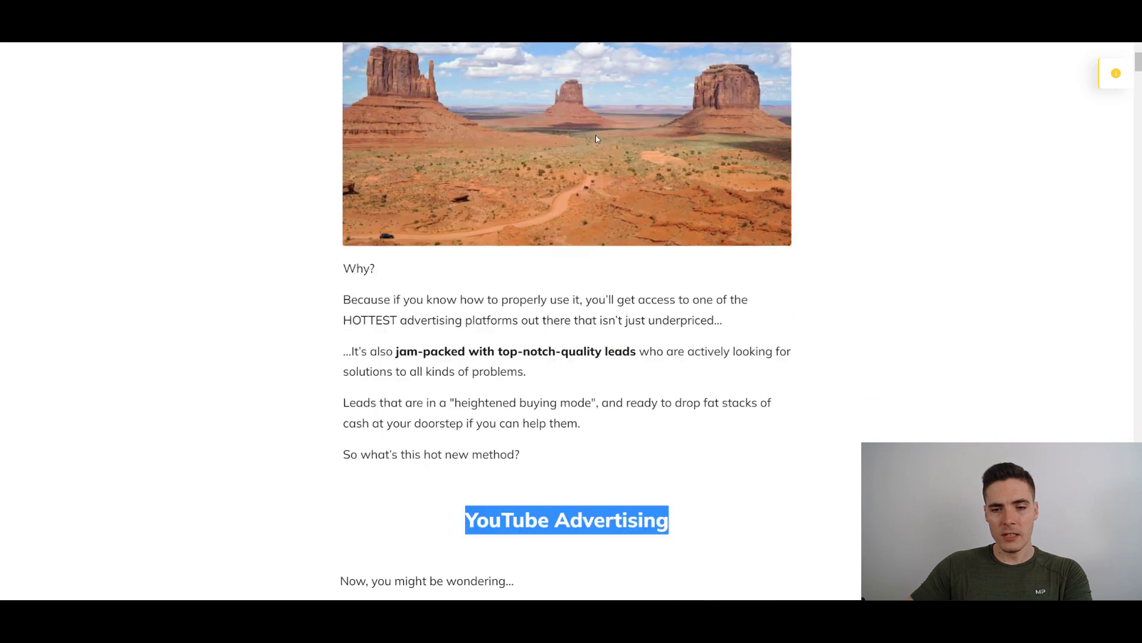
Highlight the "YouTube Advertising" subheading again as the answer to "So what's this hot new method?", and clear the selection
{"action": "left_click", "coordinate": [493, 385]}
{"action": "left_click_drag", "start_coordinate": [450, 376], "coordinate": [716, 371]}
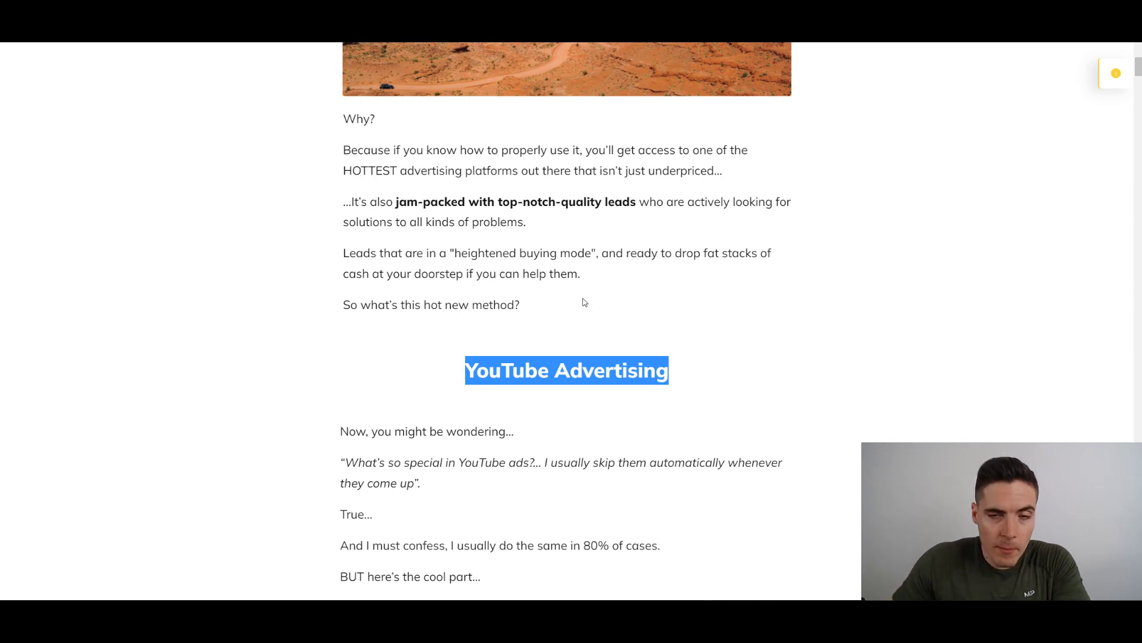
{"action": "left_click", "coordinate": [541, 347]}
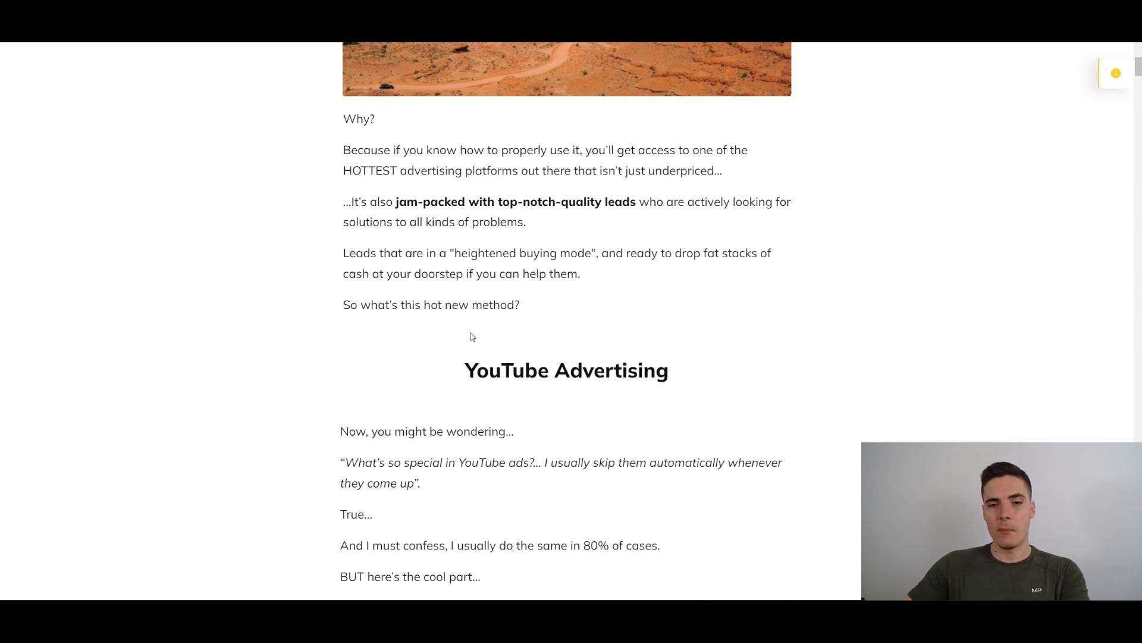
{"action": "left_click_drag", "start_coordinate": [466, 371], "coordinate": [503, 388]}
{"action": "left_click", "coordinate": [503, 388]}
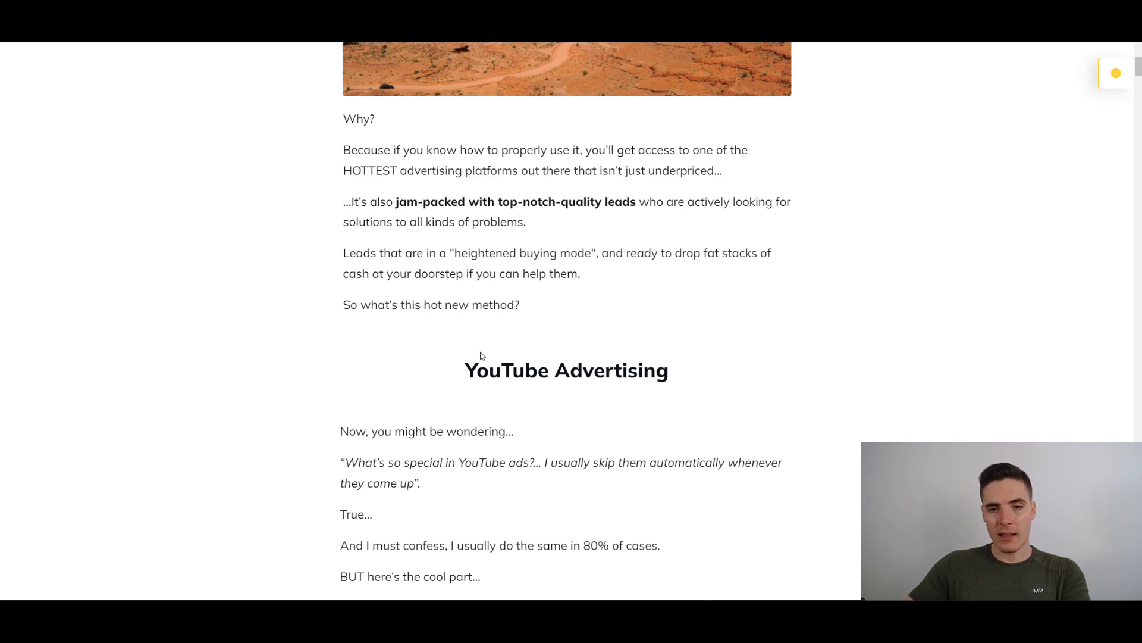
{"action": "left_click_drag", "start_coordinate": [482, 356], "coordinate": [474, 395]}
{"action": "left_click", "coordinate": [475, 393]}
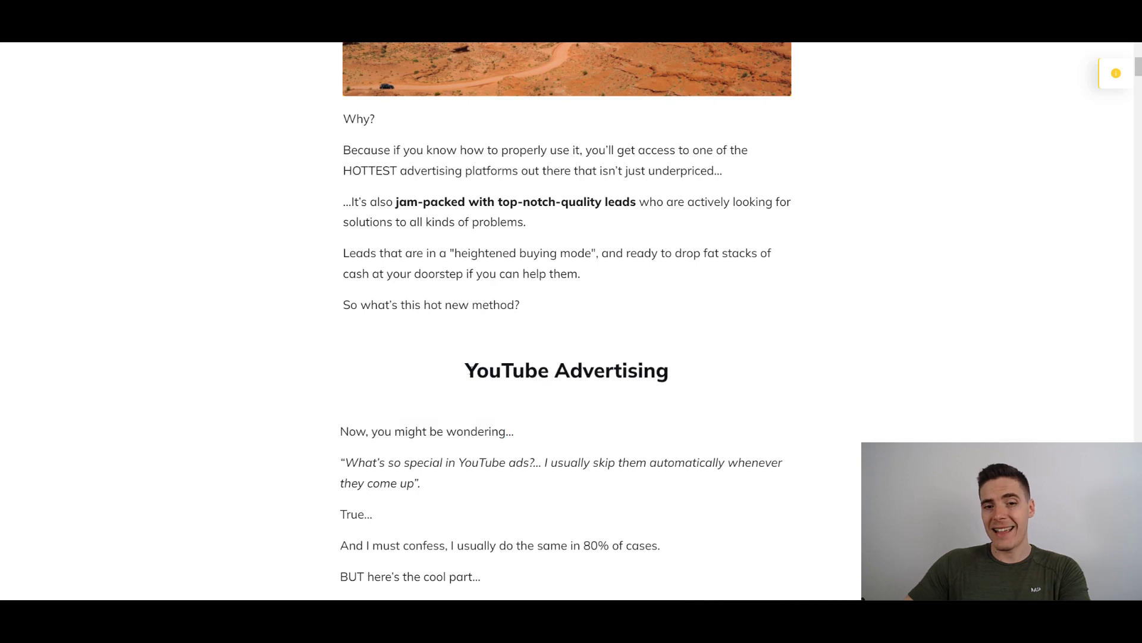
Read from "Now, you might be wondering…", highlighting the quoted objection about skipping YouTube ads and the reply "True…"
{"action": "scroll", "coordinate": [383, 294], "scroll_direction": "down", "scroll_amount": 3}
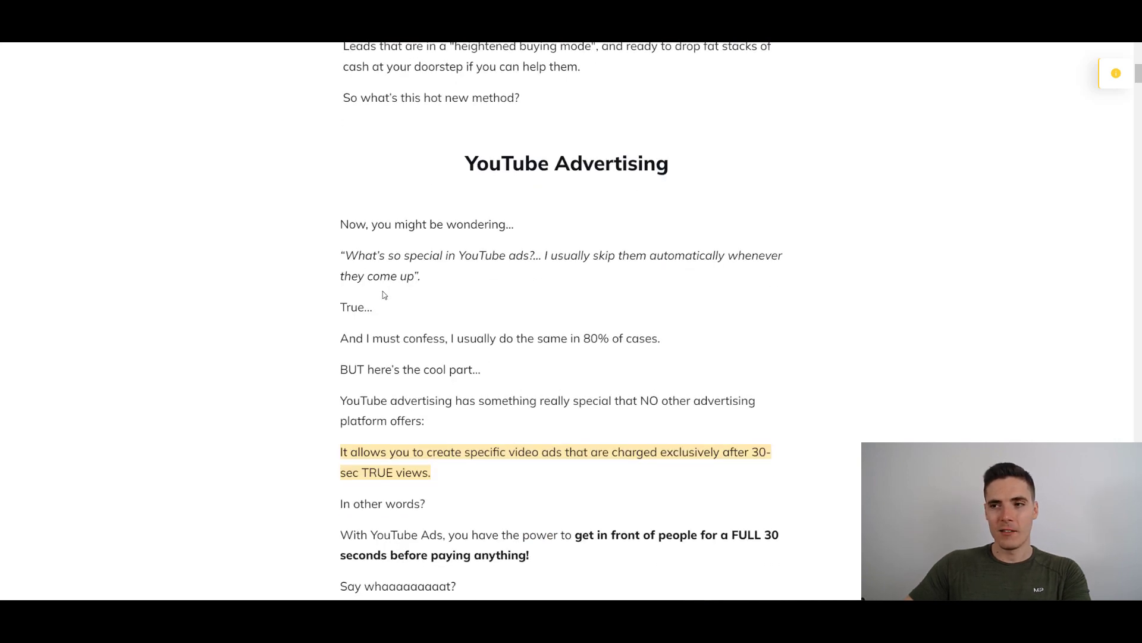
{"action": "left_click_drag", "start_coordinate": [340, 191], "coordinate": [537, 211]}
{"action": "left_click", "coordinate": [343, 226]}
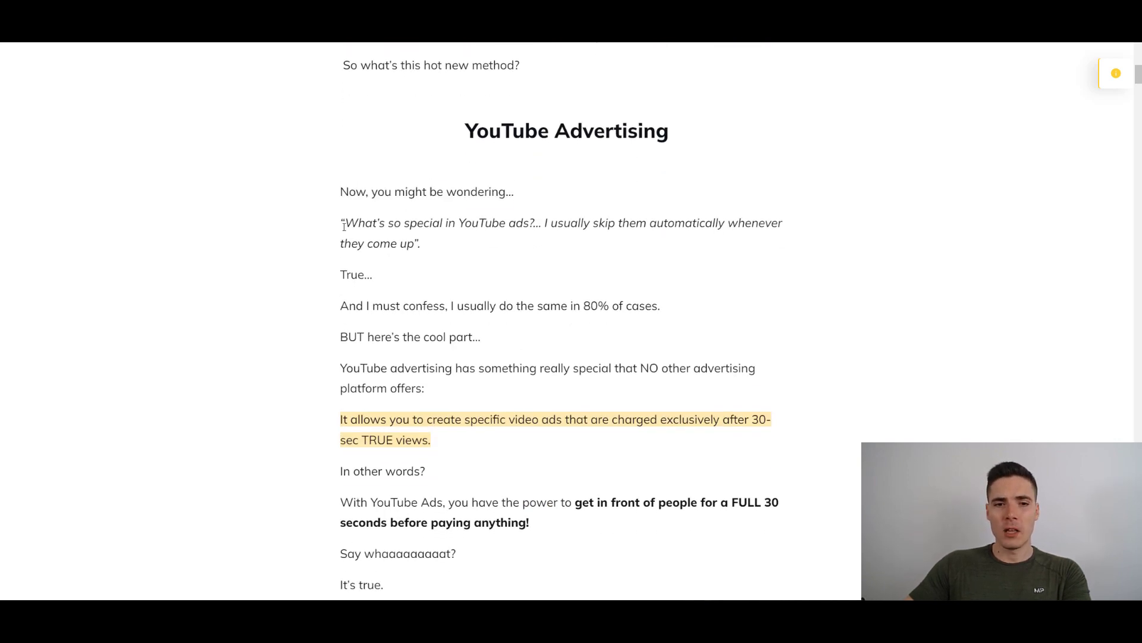
{"action": "left_click_drag", "start_coordinate": [343, 46], "coordinate": [472, 245]}
{"action": "left_click", "coordinate": [471, 244]}
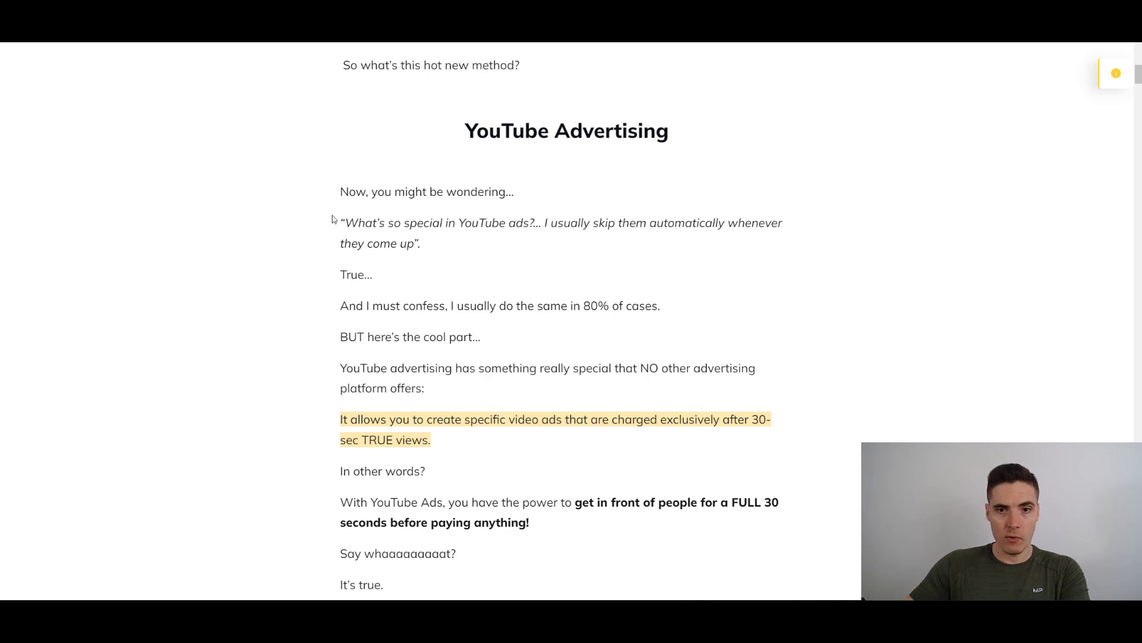
{"action": "left_click_drag", "start_coordinate": [343, 218], "coordinate": [432, 257]}
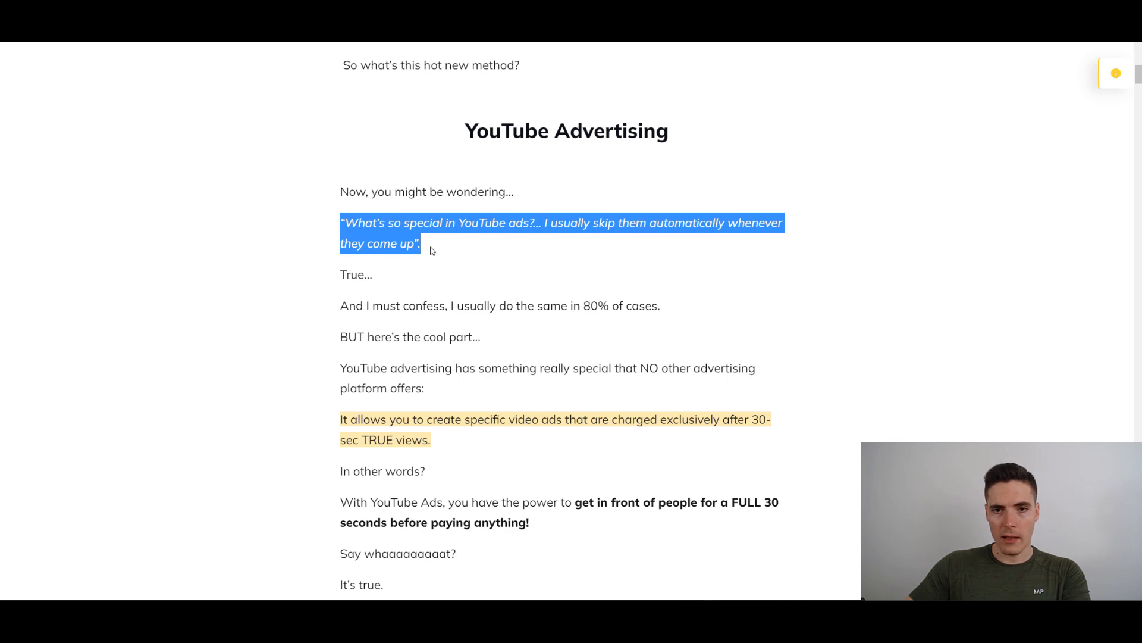
{"action": "left_click", "coordinate": [393, 297]}
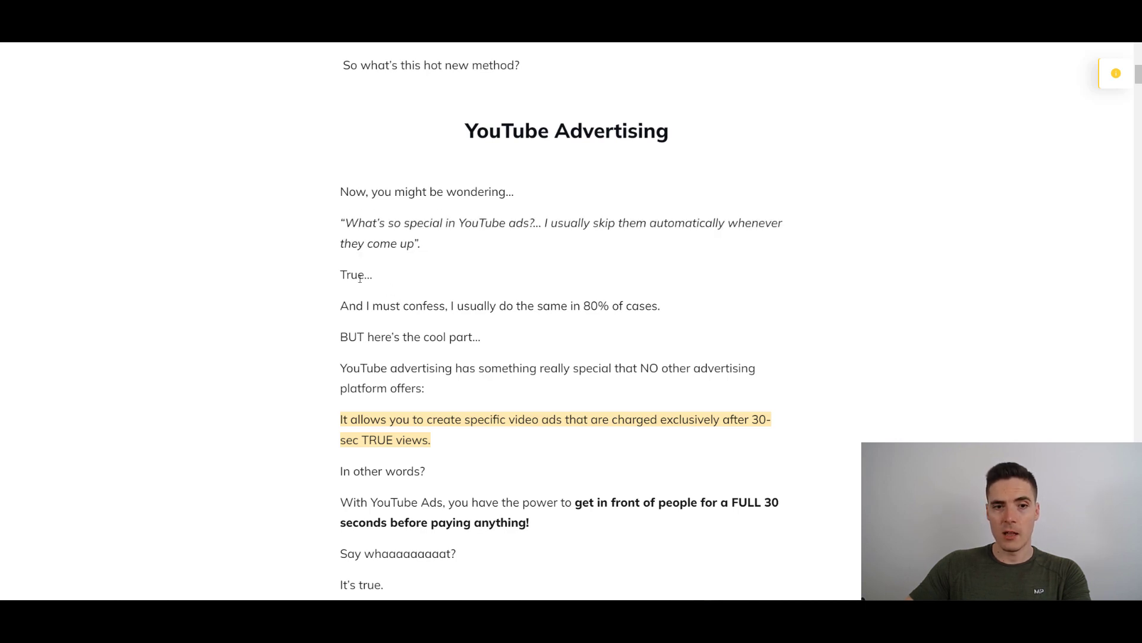
{"action": "left_click_drag", "start_coordinate": [342, 277], "coordinate": [387, 277]}
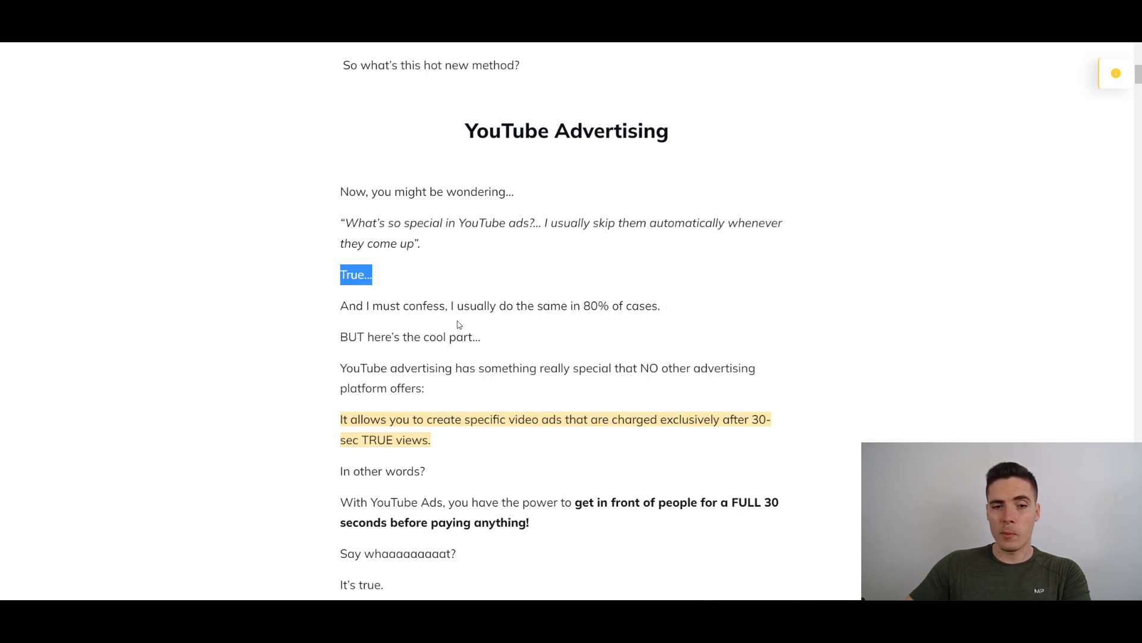
Read the explanation of 30-sec TRUE views and the bullet list of cases where advertisers don't pay
{"action": "scroll", "coordinate": [461, 325], "scroll_direction": "down", "scroll_amount": 1}
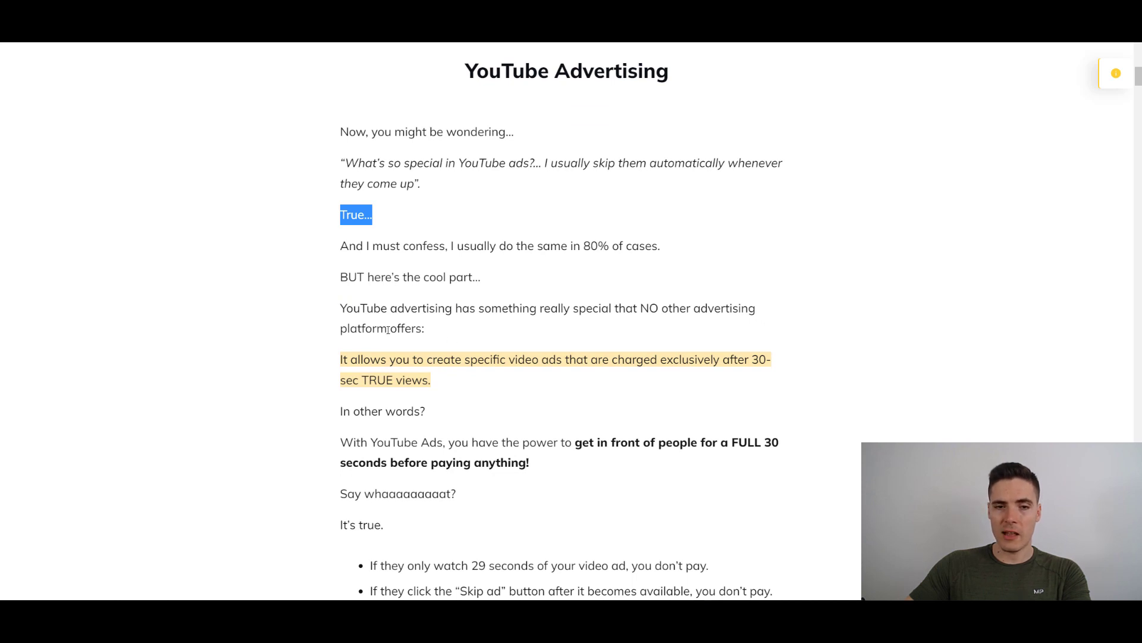
{"action": "scroll", "coordinate": [451, 328], "scroll_direction": "down", "scroll_amount": 2}
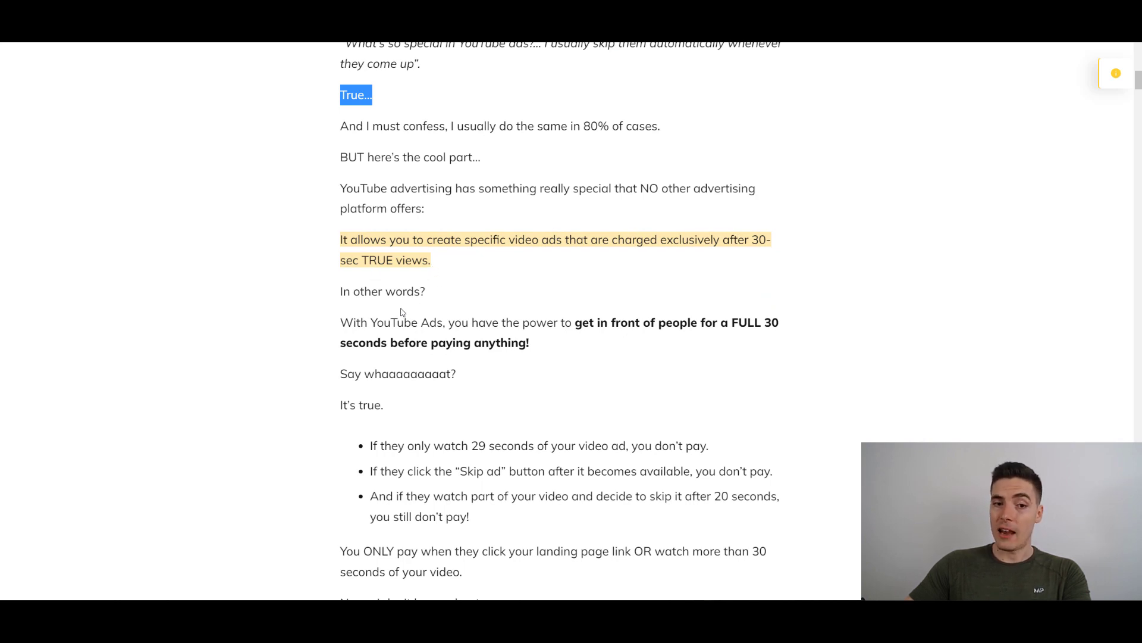
{"action": "scroll", "coordinate": [530, 286], "scroll_direction": "down", "scroll_amount": 3}
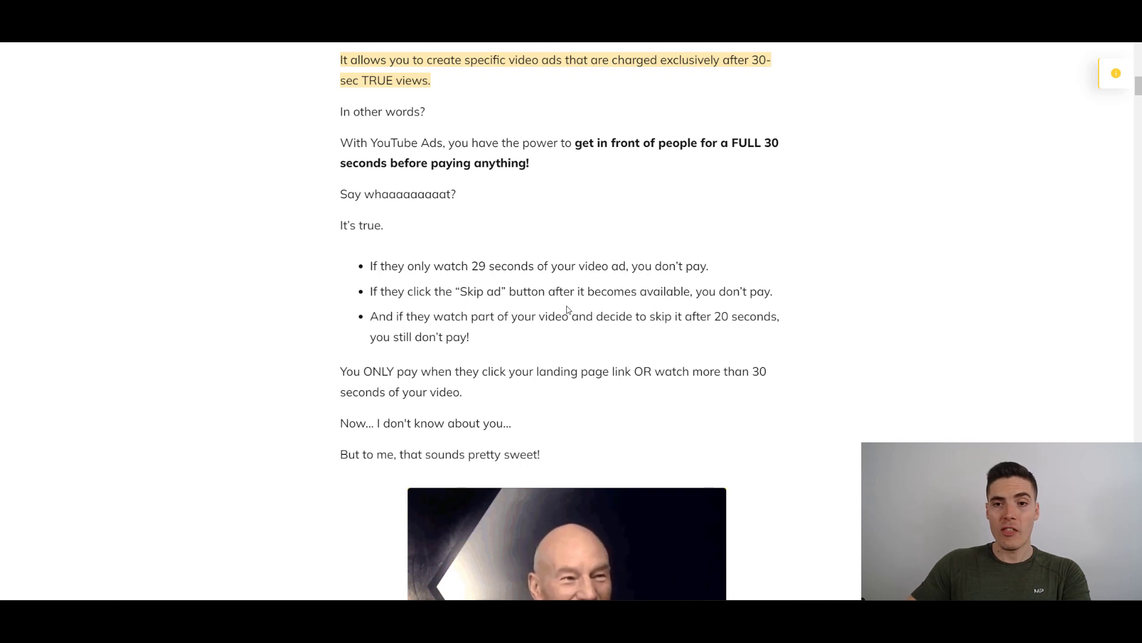
{"action": "scroll", "coordinate": [831, 270], "scroll_direction": "down", "scroll_amount": 1}
{"action": "scroll", "coordinate": [831, 269], "scroll_direction": "down", "scroll_amount": 3}
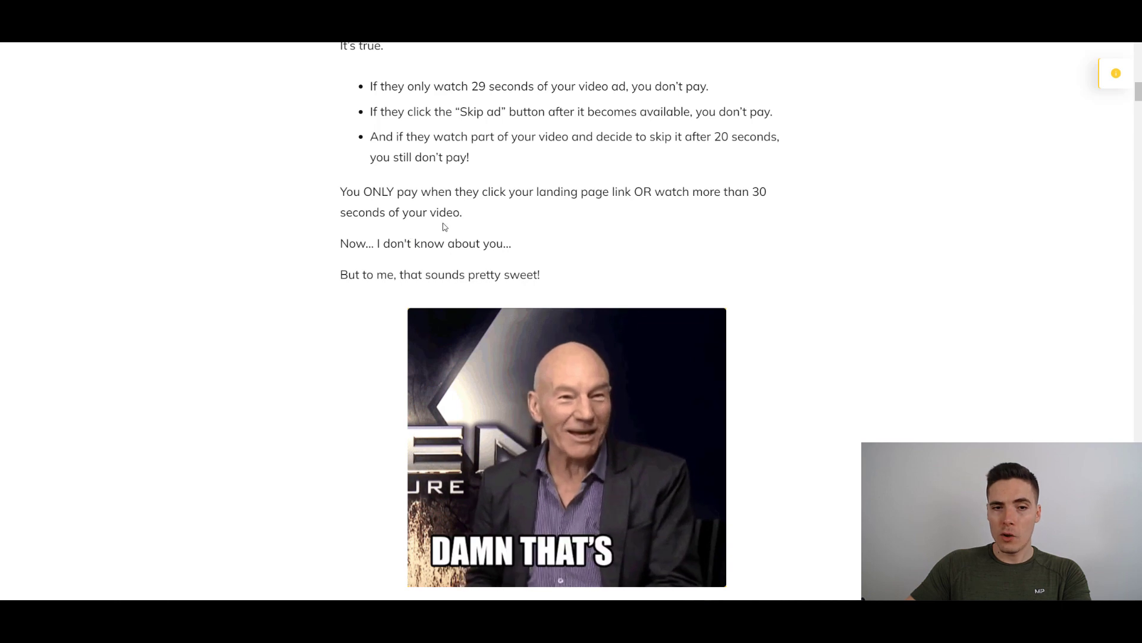
Examine the "Damn that's good" GIF and the "Learners Mindset" copy beneath it
{"action": "scroll", "coordinate": [916, 200], "scroll_direction": "down", "scroll_amount": 4}
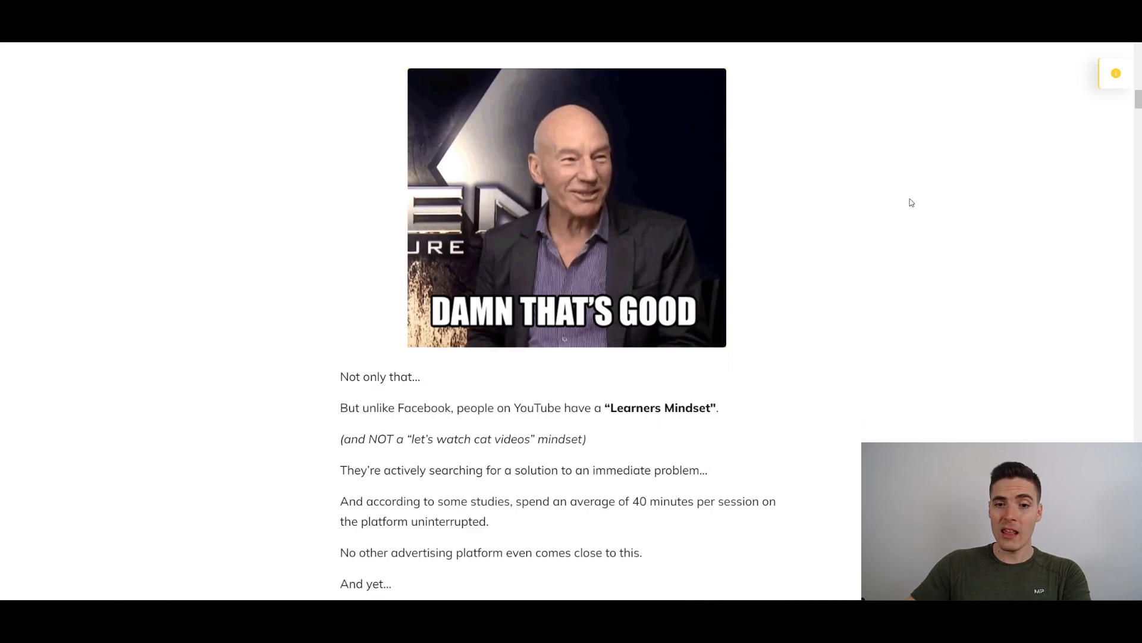
{"action": "scroll", "coordinate": [881, 193], "scroll_direction": "down", "scroll_amount": 1}
{"action": "scroll", "coordinate": [862, 196], "scroll_direction": "up", "scroll_amount": 2}
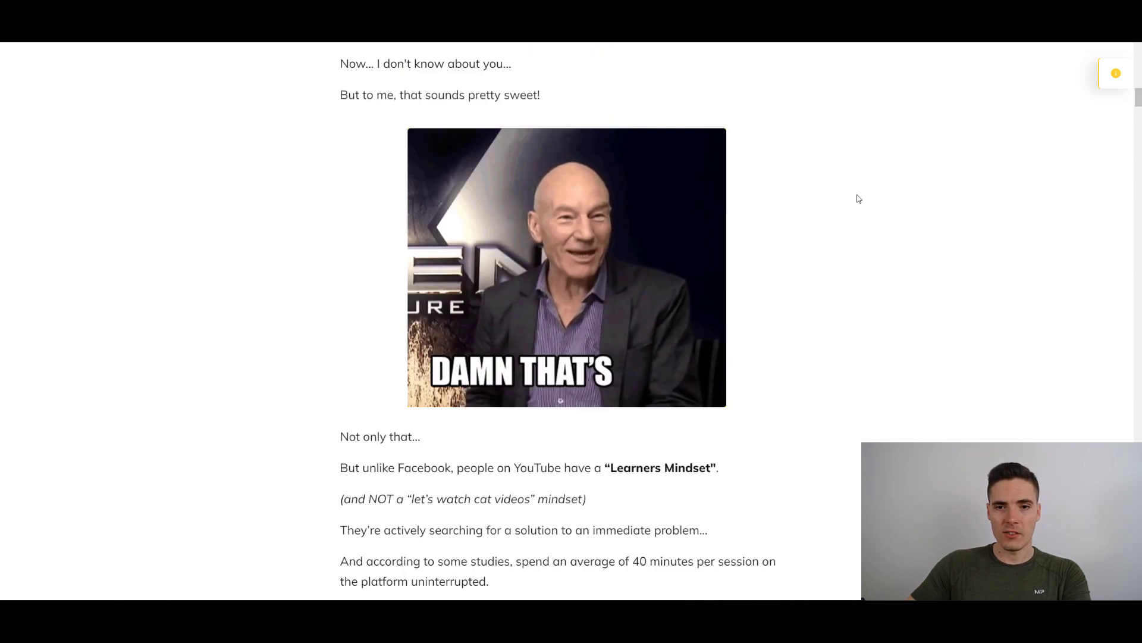
{"action": "scroll", "coordinate": [857, 197], "scroll_direction": "down", "scroll_amount": 2}
{"action": "scroll", "coordinate": [564, 276], "scroll_direction": "up", "scroll_amount": 2}
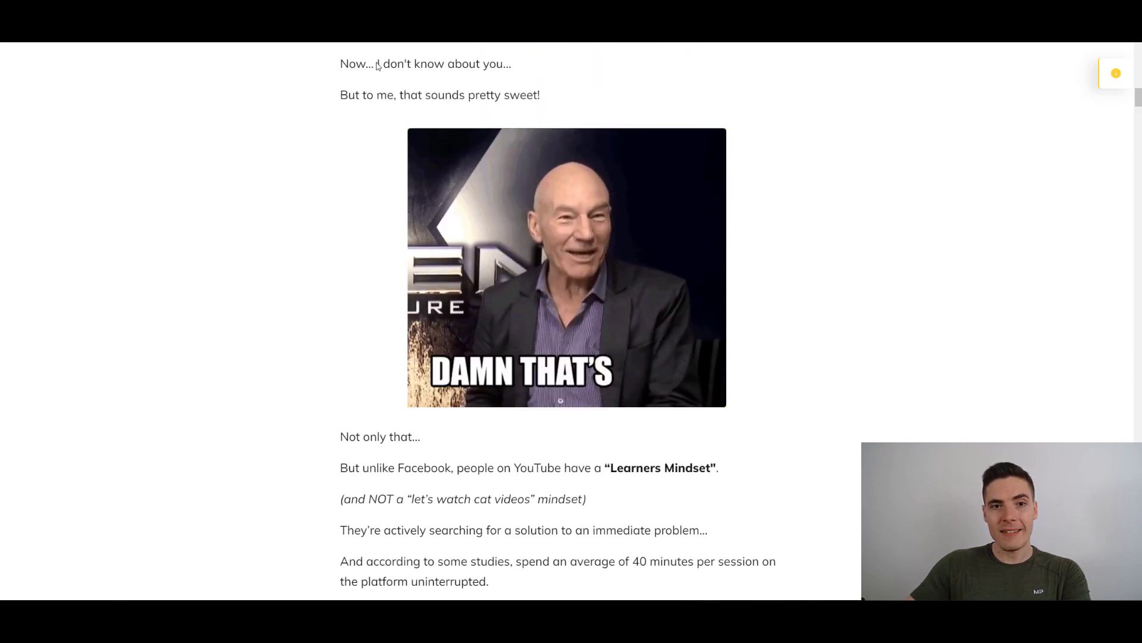
Return to the paragraph on what NO other advertising platform offers and highlight it through "It allows you to create"
{"action": "scroll", "coordinate": [428, 179], "scroll_direction": "up", "scroll_amount": 5}
{"action": "scroll", "coordinate": [360, 178], "scroll_direction": "up", "scroll_amount": 2}
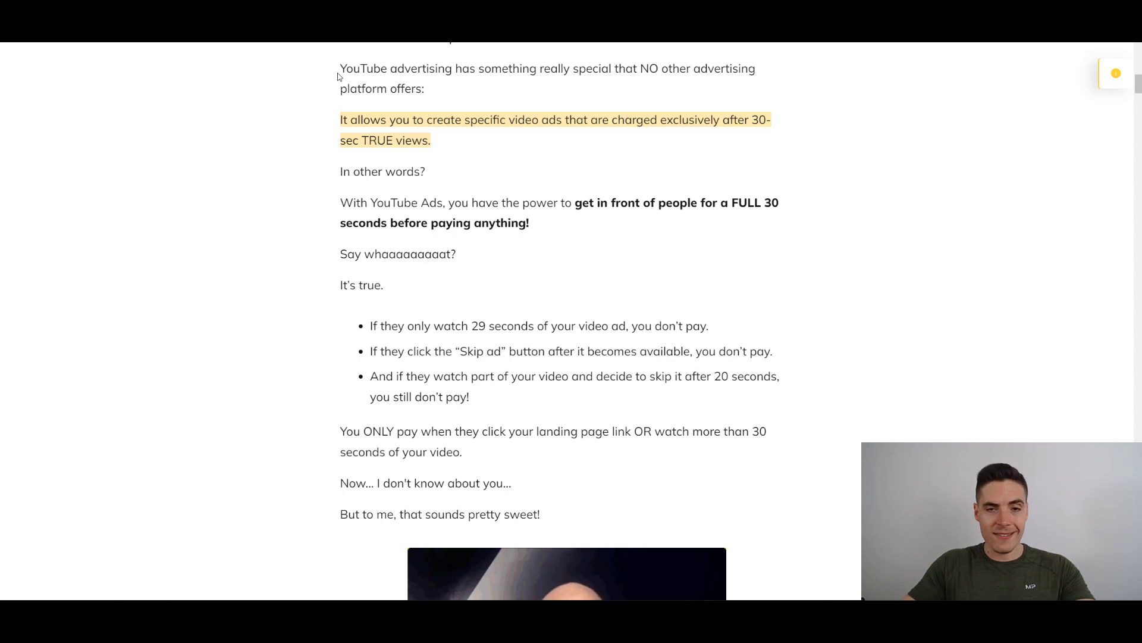
{"action": "left_click_drag", "start_coordinate": [337, 76], "coordinate": [484, 126]}
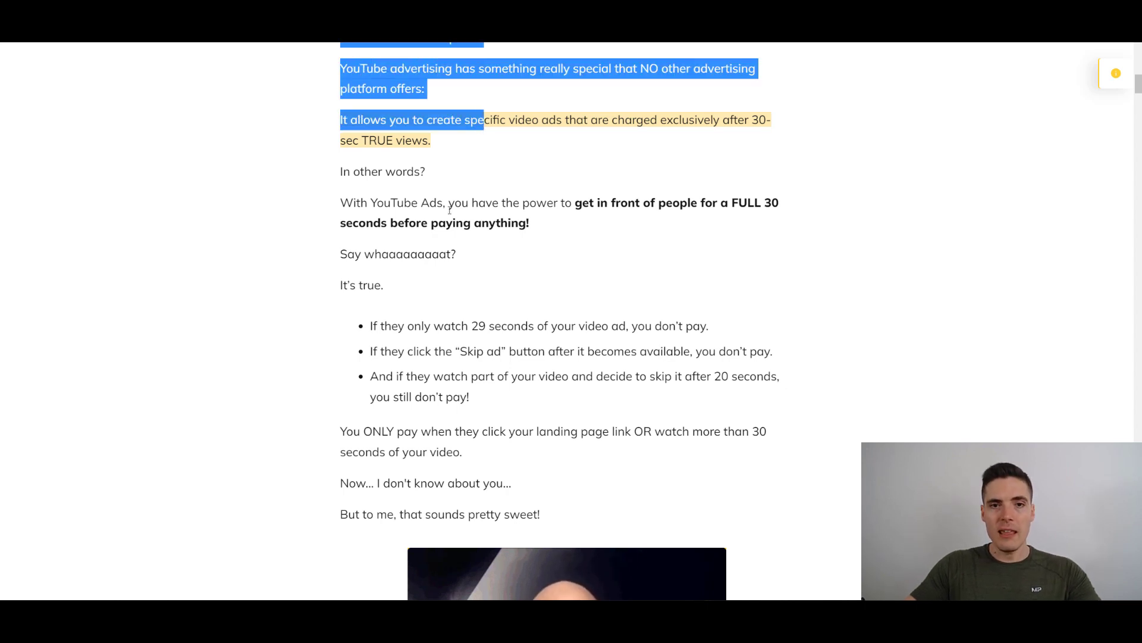
Highlight the passage from "And I must confess" through the start of the "29 seconds" bullet, then clear the selection
{"action": "left_click", "coordinate": [493, 191]}
{"action": "scroll", "coordinate": [493, 188], "scroll_direction": "up", "scroll_amount": 2}
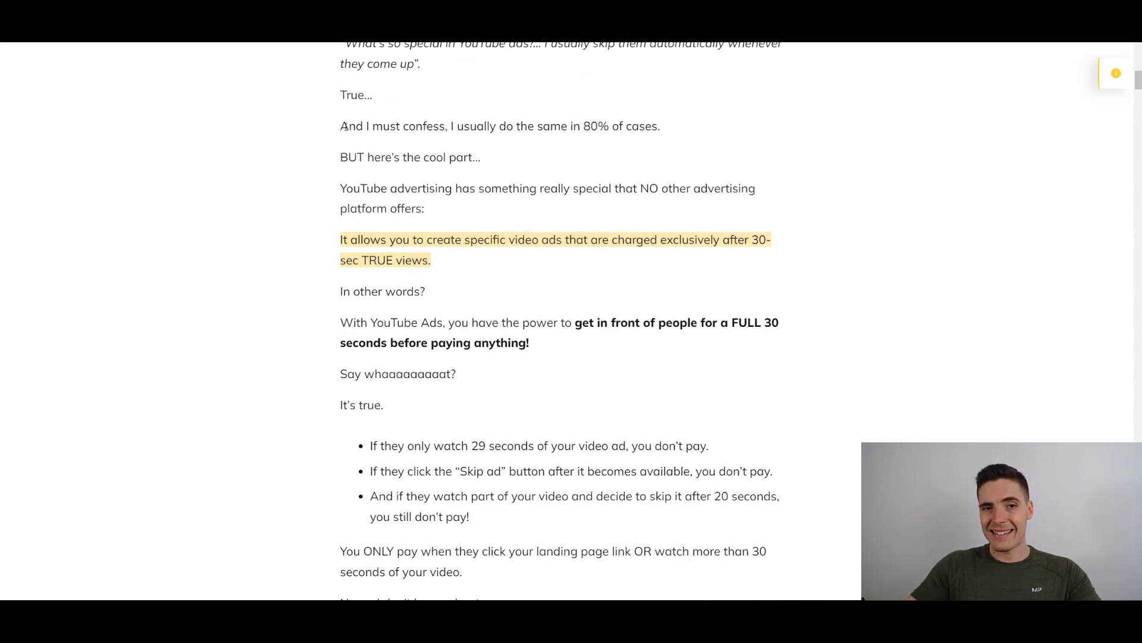
{"action": "left_click_drag", "start_coordinate": [348, 126], "coordinate": [551, 446]}
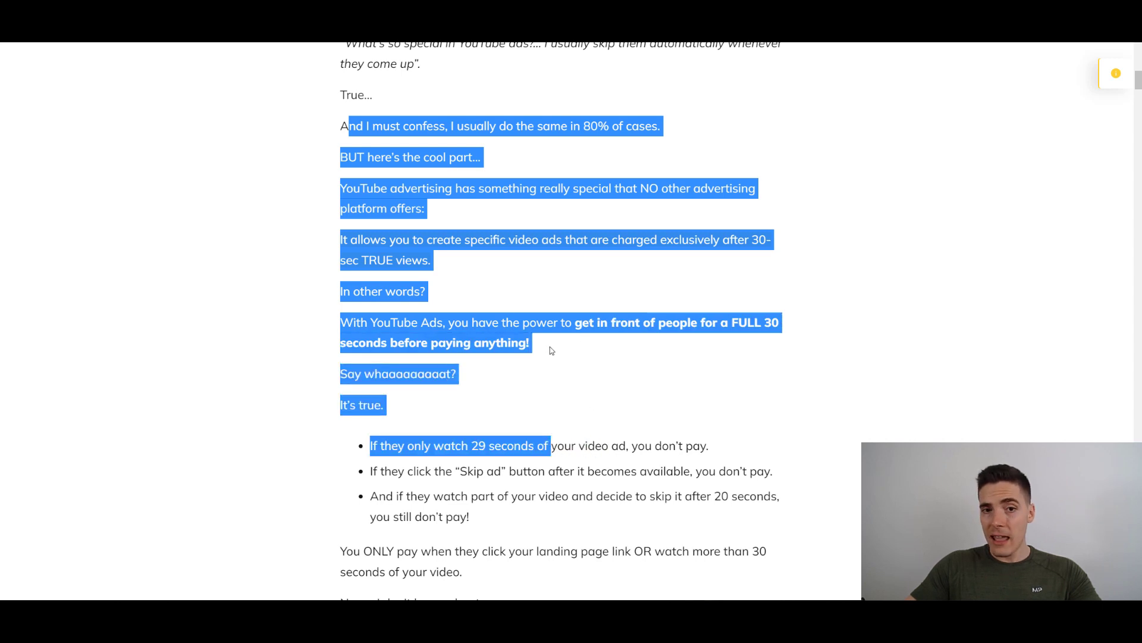
{"action": "left_click", "coordinate": [334, 128]}
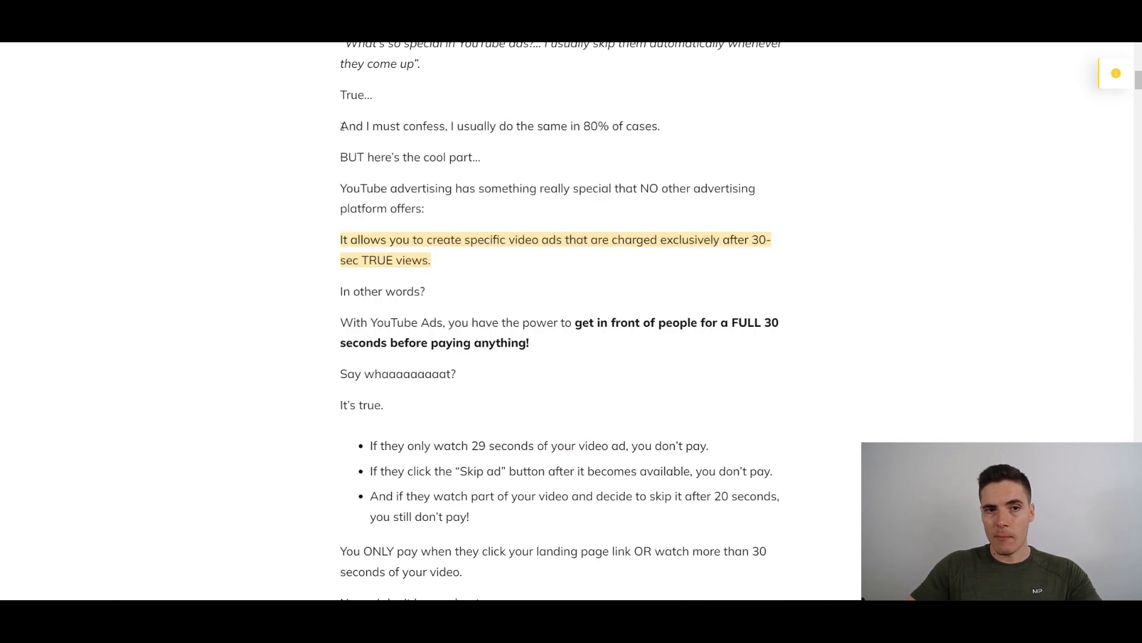
{"action": "left_click_drag", "start_coordinate": [341, 125], "coordinate": [558, 446]}
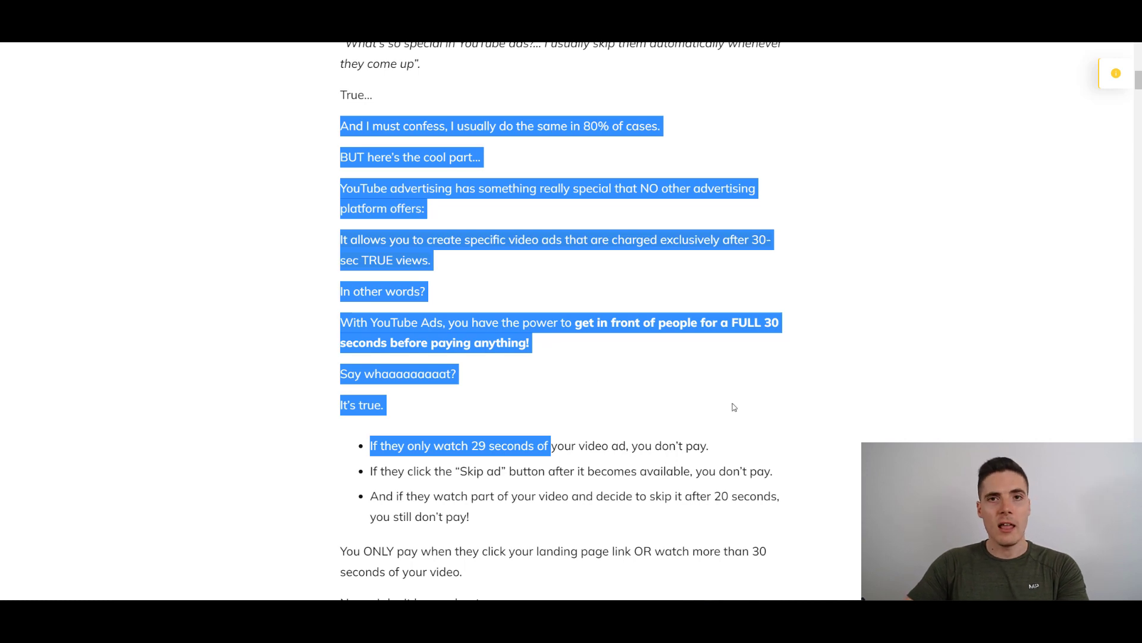
{"action": "left_click", "coordinate": [851, 131]}
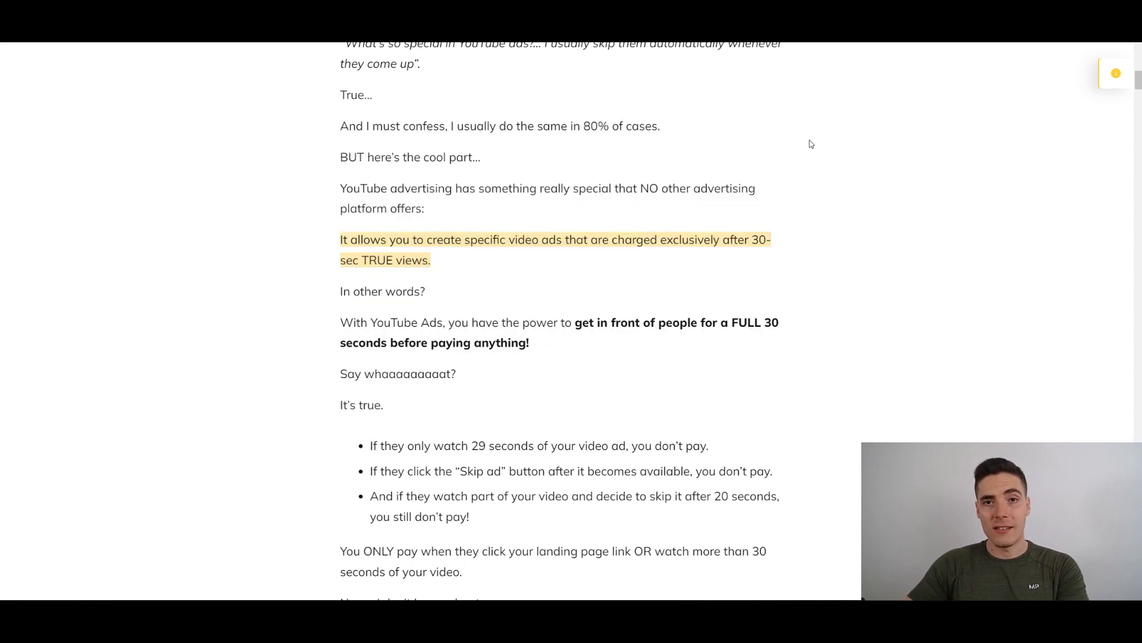
Read the "Learners Mindset" copy and highlight the heading "And That's Because Most Businesses Have NO Idea What To Say In A YouTube Ad"
{"action": "scroll", "coordinate": [811, 143], "scroll_direction": "down", "scroll_amount": 12}
{"action": "scroll", "coordinate": [808, 143], "scroll_direction": "down", "scroll_amount": 2}
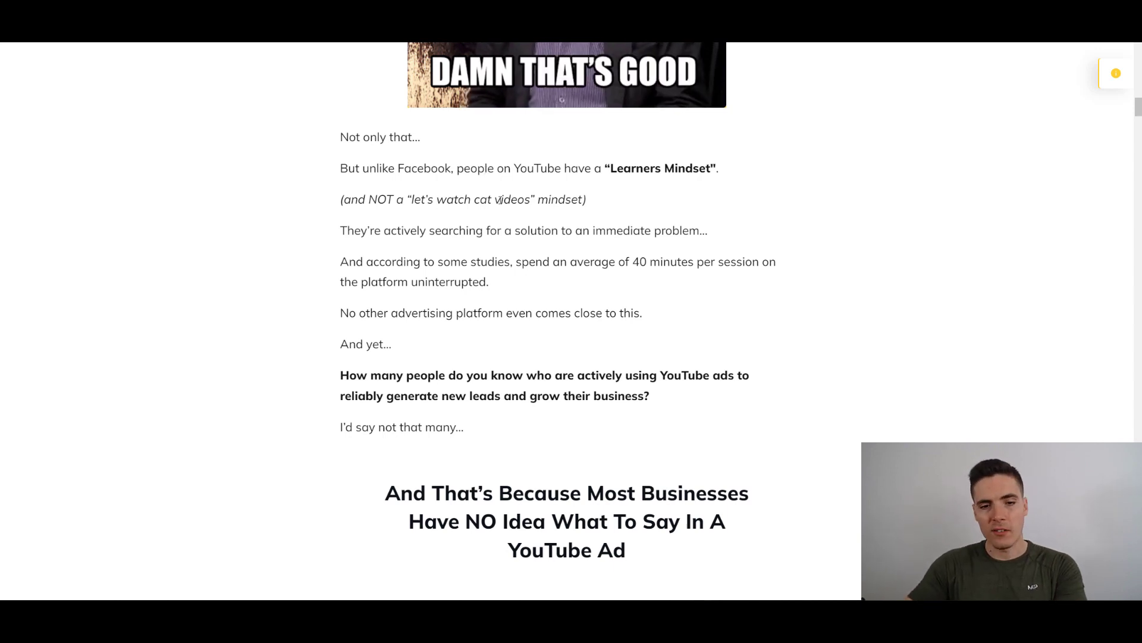
{"action": "scroll", "coordinate": [510, 198], "scroll_direction": "down", "scroll_amount": 2}
{"action": "scroll", "coordinate": [511, 197], "scroll_direction": "down", "scroll_amount": 2}
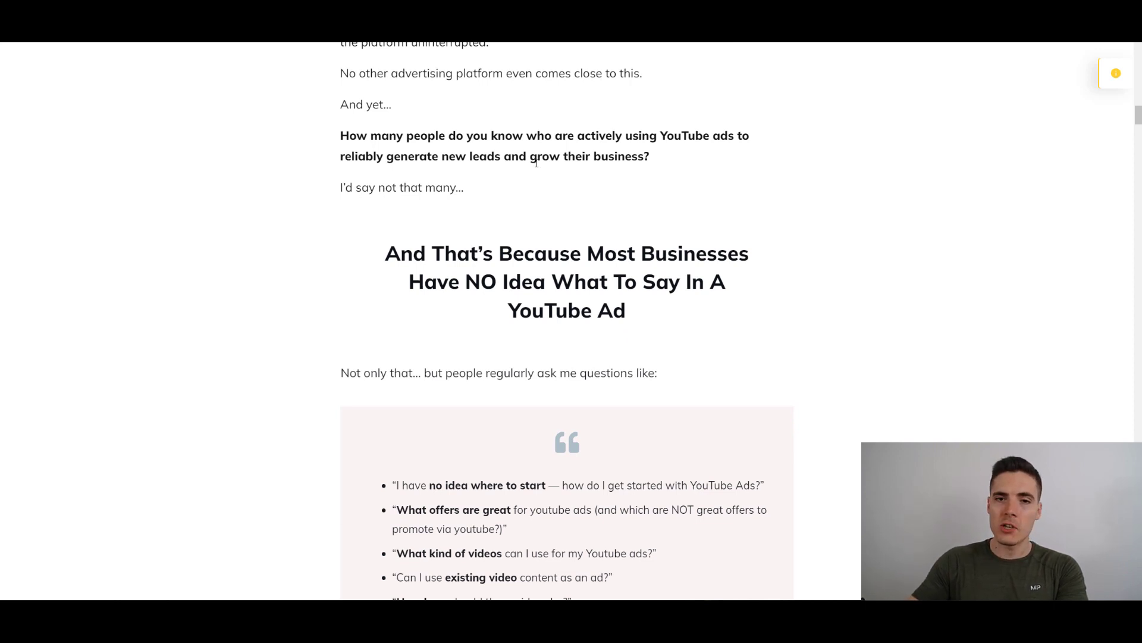
{"action": "left_click_drag", "start_coordinate": [488, 154], "coordinate": [494, 198]}
{"action": "left_click", "coordinate": [395, 274]}
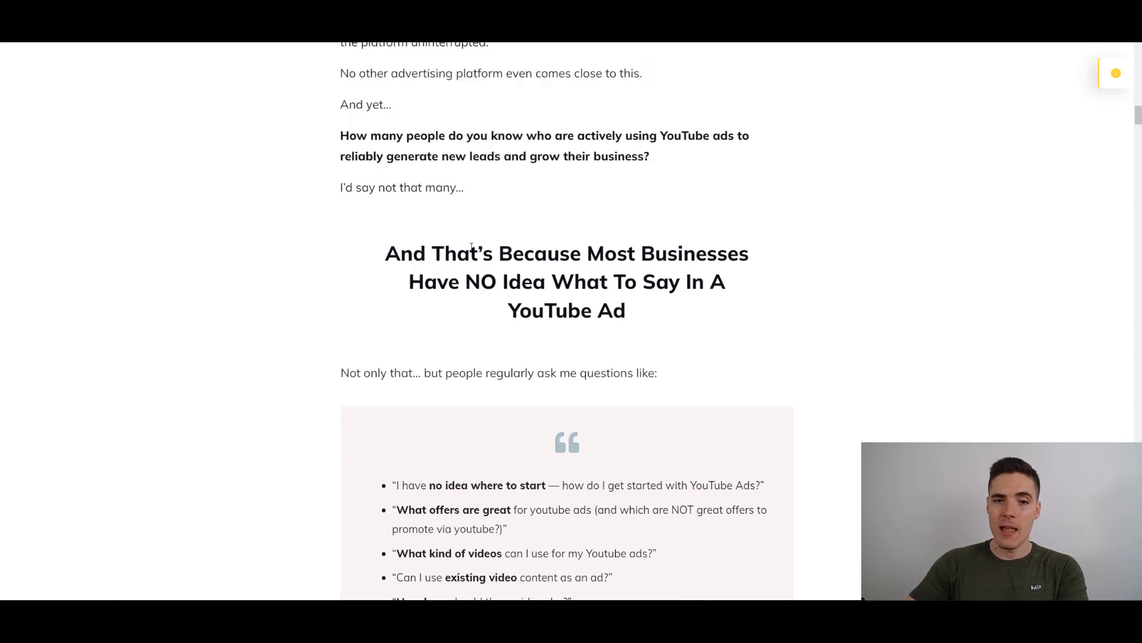
{"action": "left_click_drag", "start_coordinate": [401, 253], "coordinate": [730, 323]}
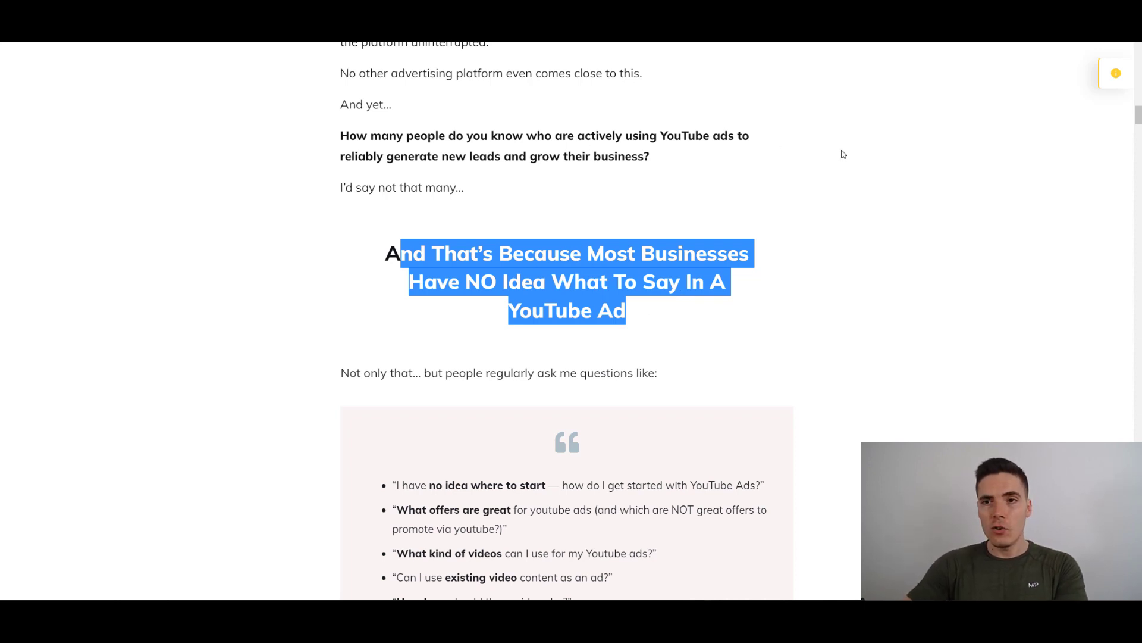
Review the box of typical questions about YouTube ads and highlight its lead-in "but people regularly ask me questions like:"
{"action": "scroll", "coordinate": [827, 168], "scroll_direction": "down", "scroll_amount": 3}
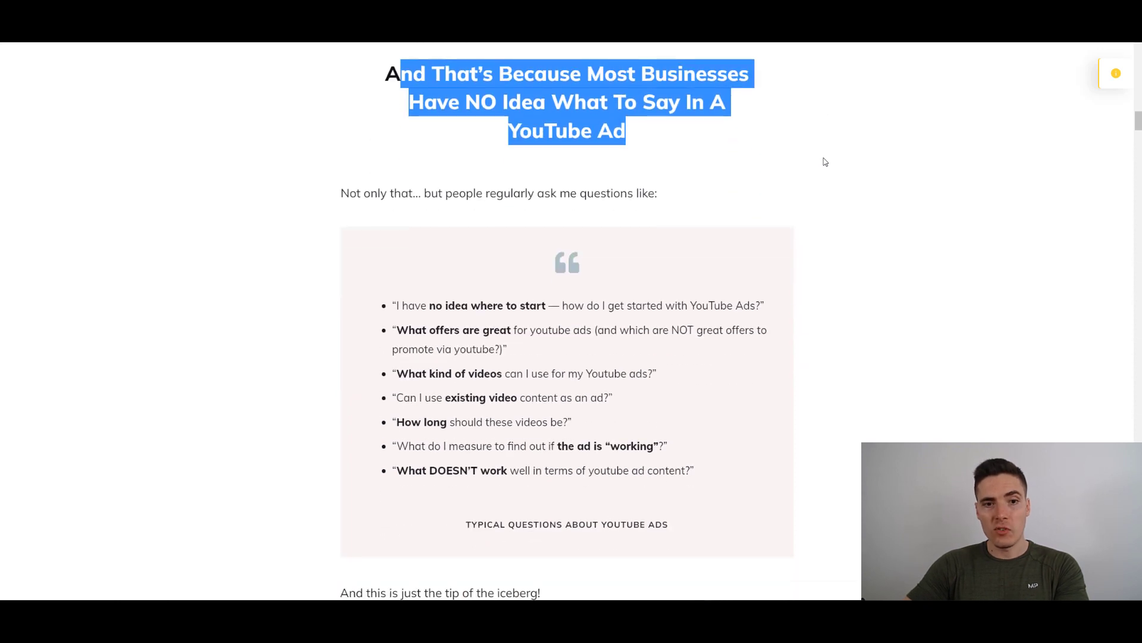
{"action": "scroll", "coordinate": [809, 166], "scroll_direction": "down", "scroll_amount": 1}
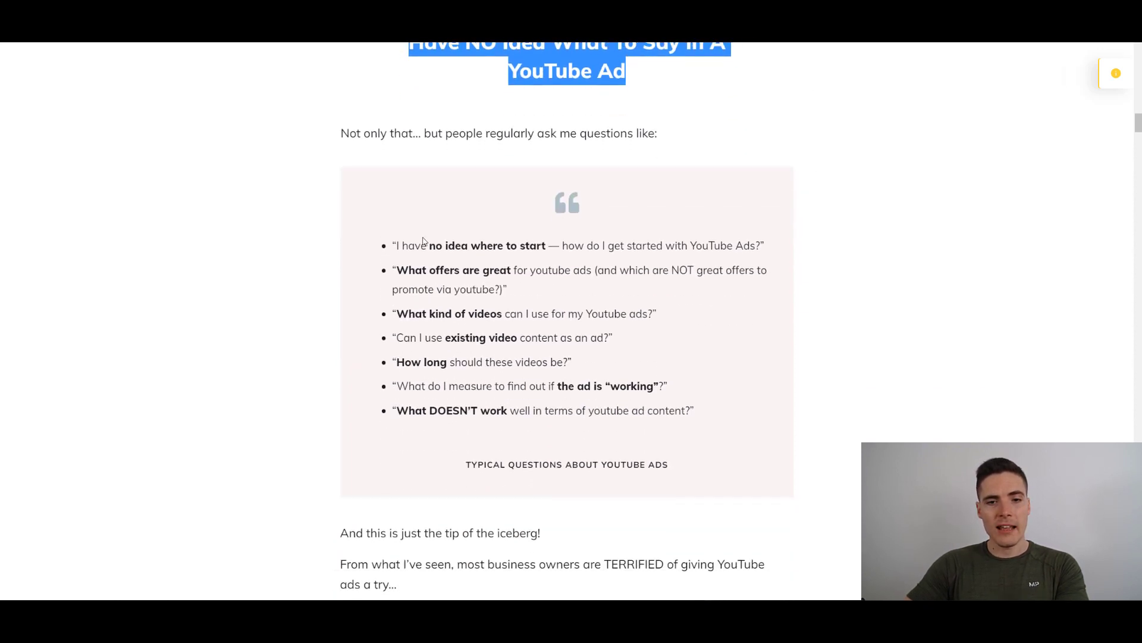
{"action": "left_click_drag", "start_coordinate": [374, 245], "coordinate": [696, 402]}
{"action": "left_click", "coordinate": [559, 222]}
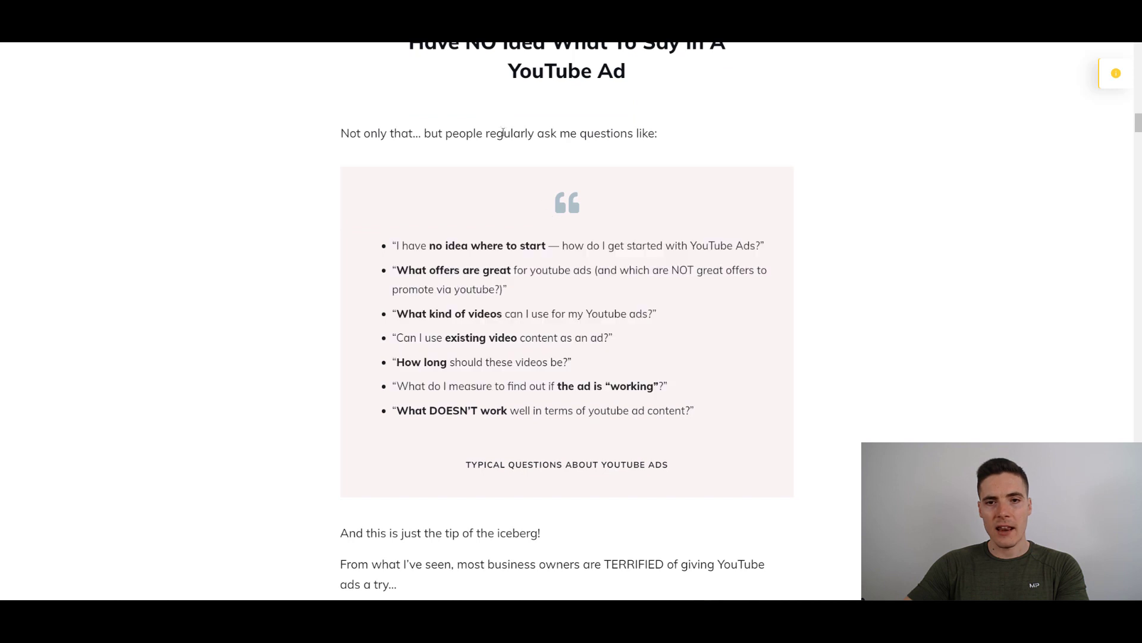
{"action": "left_click_drag", "start_coordinate": [435, 135], "coordinate": [678, 131]}
{"action": "scroll", "coordinate": [678, 131], "scroll_direction": "down", "scroll_amount": 1}
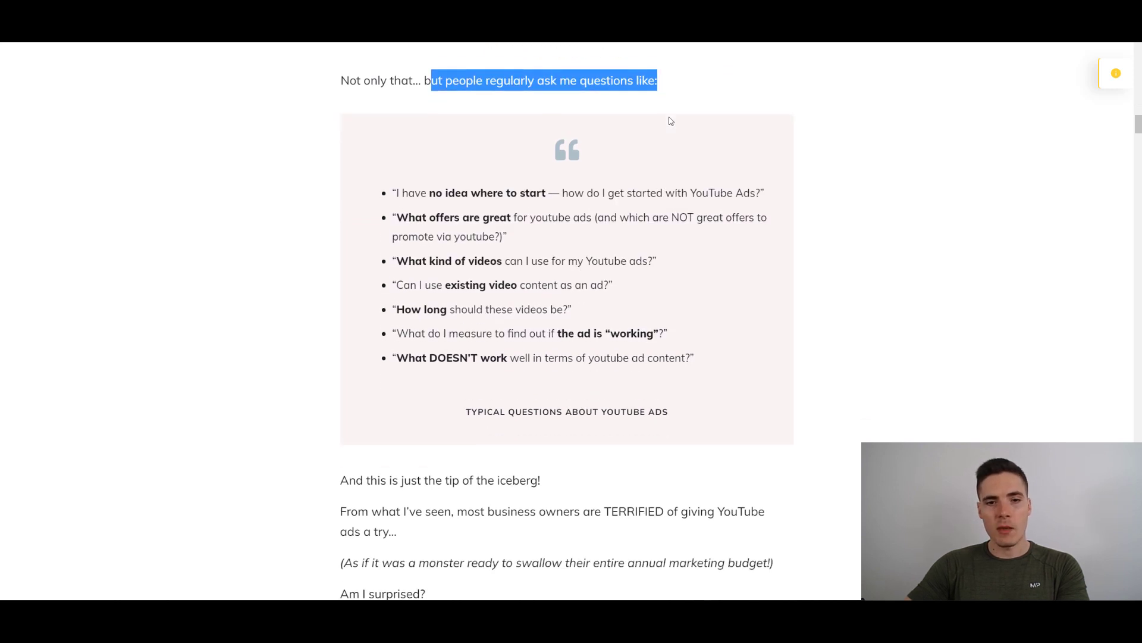
Highlight the quoted question "What offers are great for youtube ads" in the list of typical questions
{"action": "left_click", "coordinate": [411, 188]}
{"action": "left_click_drag", "start_coordinate": [379, 188], "coordinate": [613, 225]}
{"action": "left_click", "coordinate": [586, 230]}
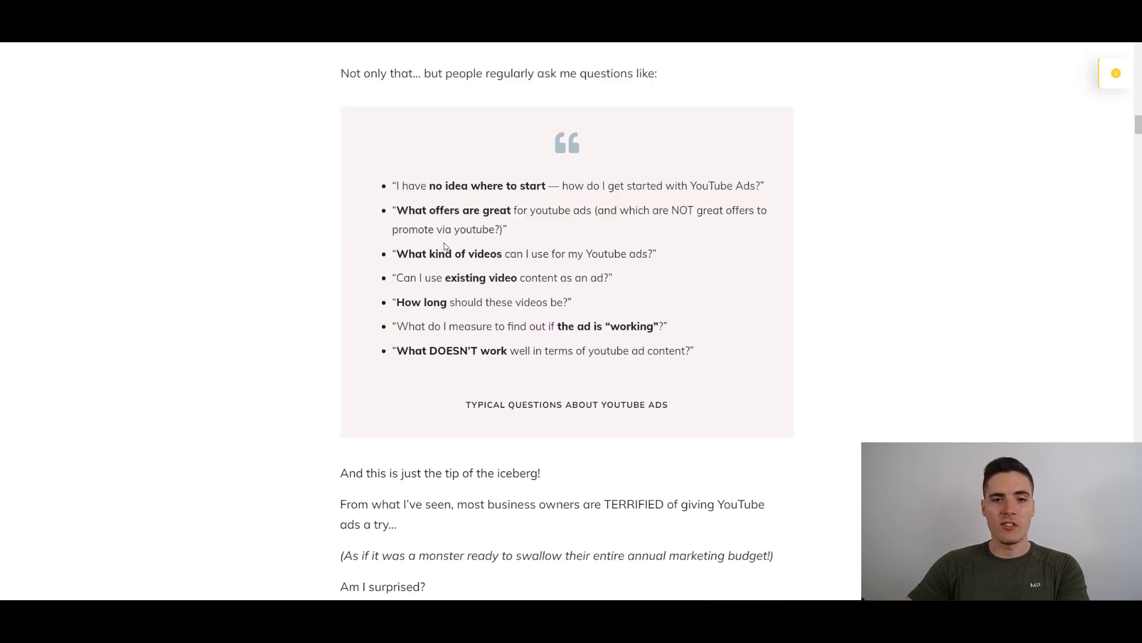
{"action": "left_click_drag", "start_coordinate": [373, 214], "coordinate": [620, 237]}
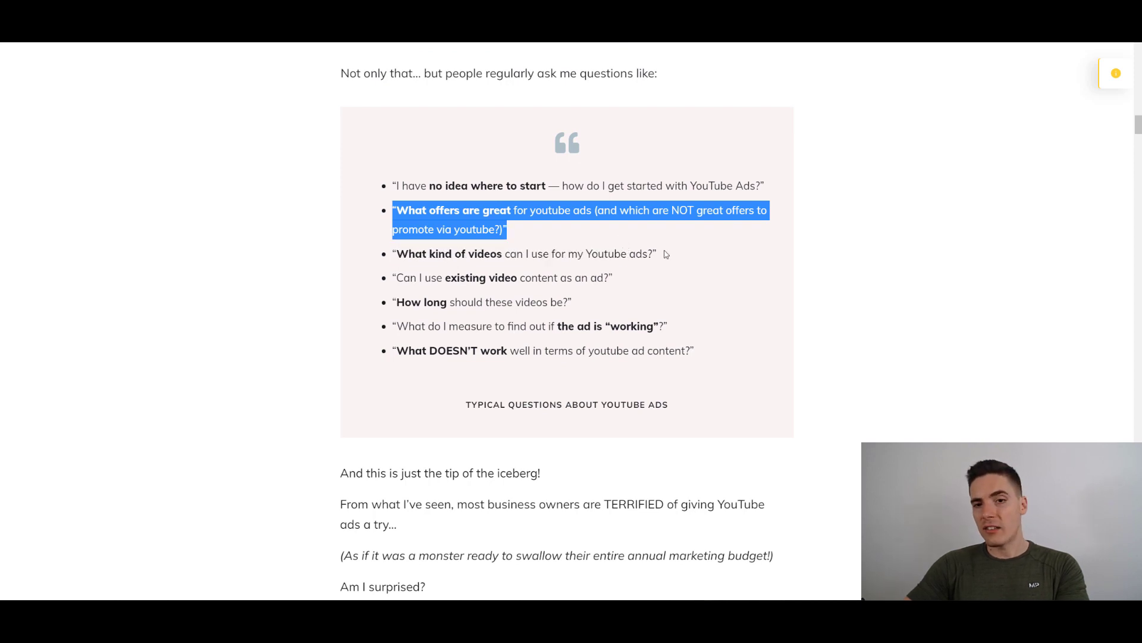
Read the copy from "And this is just the tip of the iceberg!" through the blessing-and-curse points to Core Principle #1
{"action": "scroll", "coordinate": [663, 253], "scroll_direction": "down", "scroll_amount": 2}
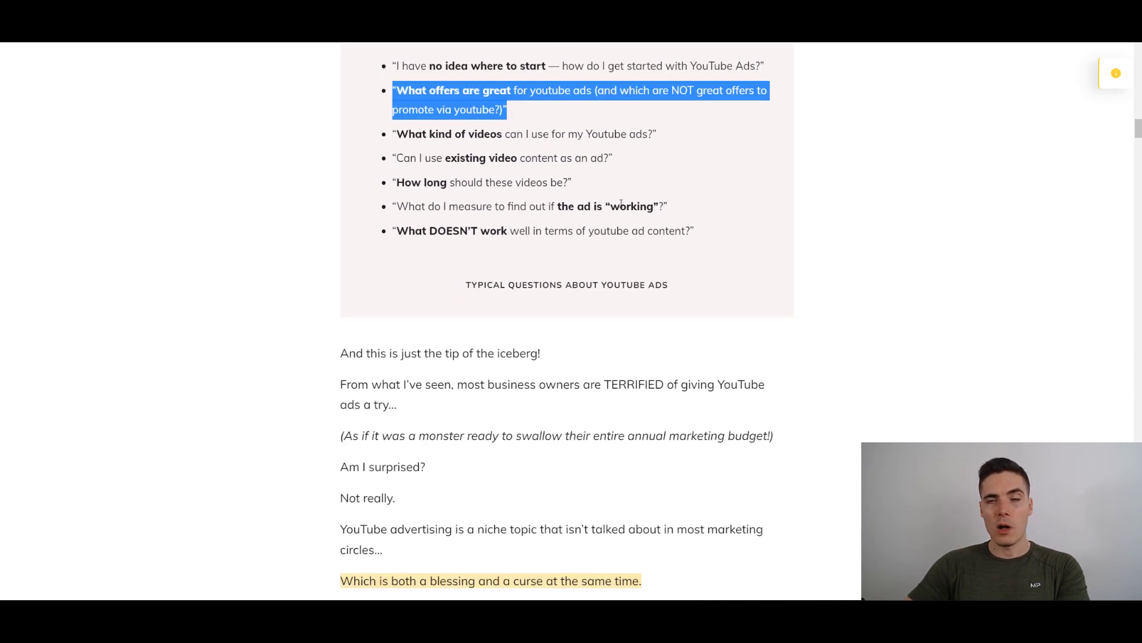
{"action": "scroll", "coordinate": [619, 199], "scroll_direction": "down", "scroll_amount": 4}
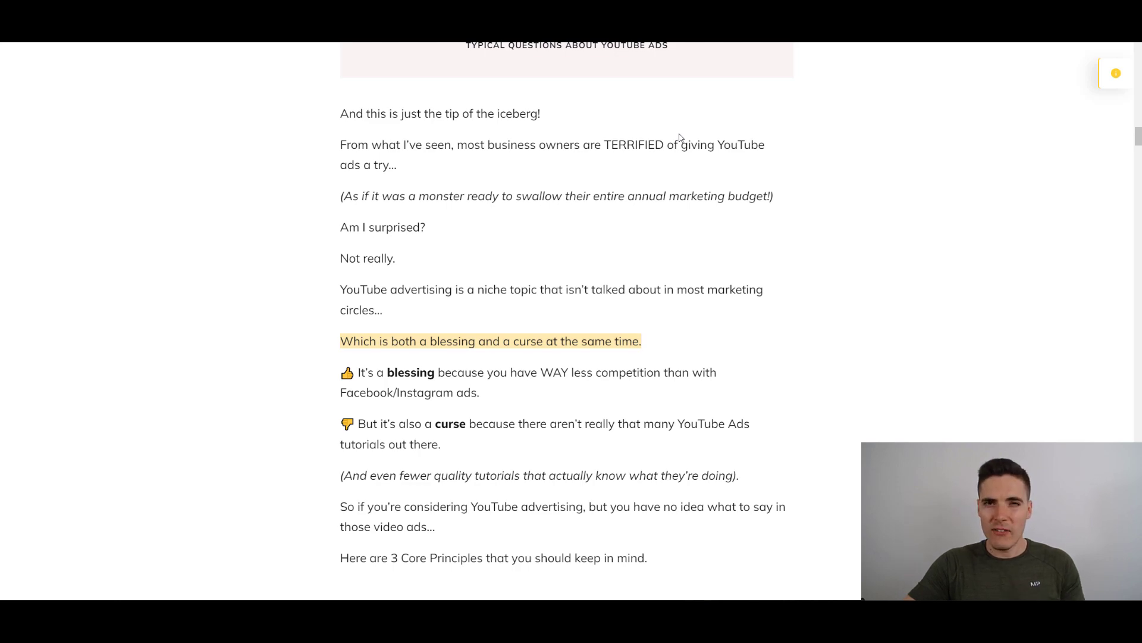
{"action": "scroll", "coordinate": [844, 226], "scroll_direction": "down", "scroll_amount": 3}
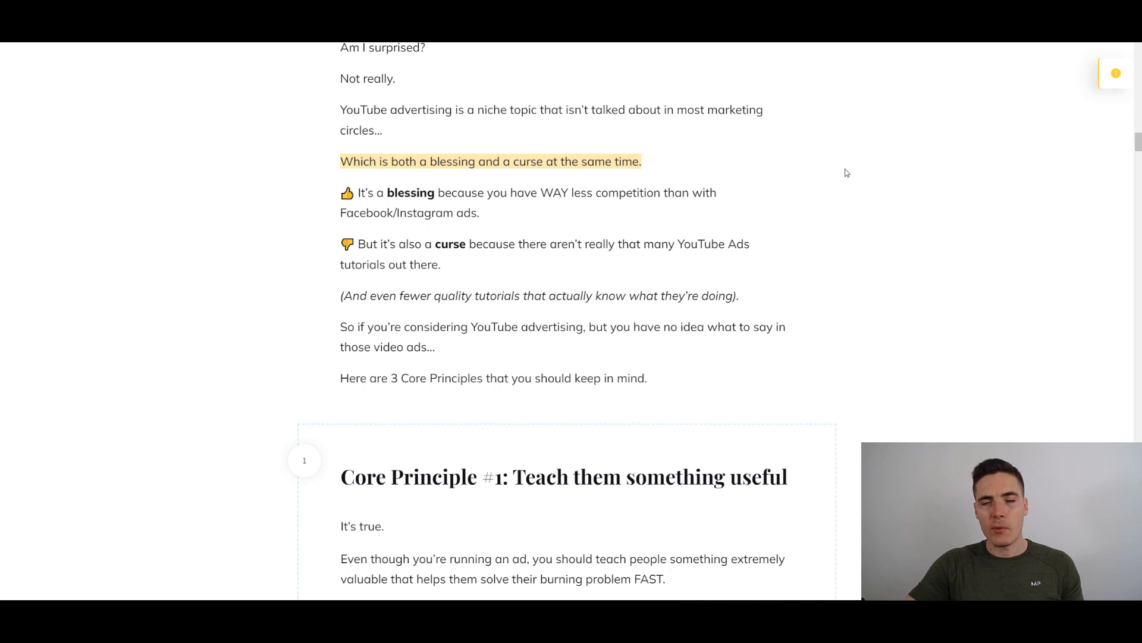
{"action": "scroll", "coordinate": [846, 174], "scroll_direction": "up", "scroll_amount": 2}
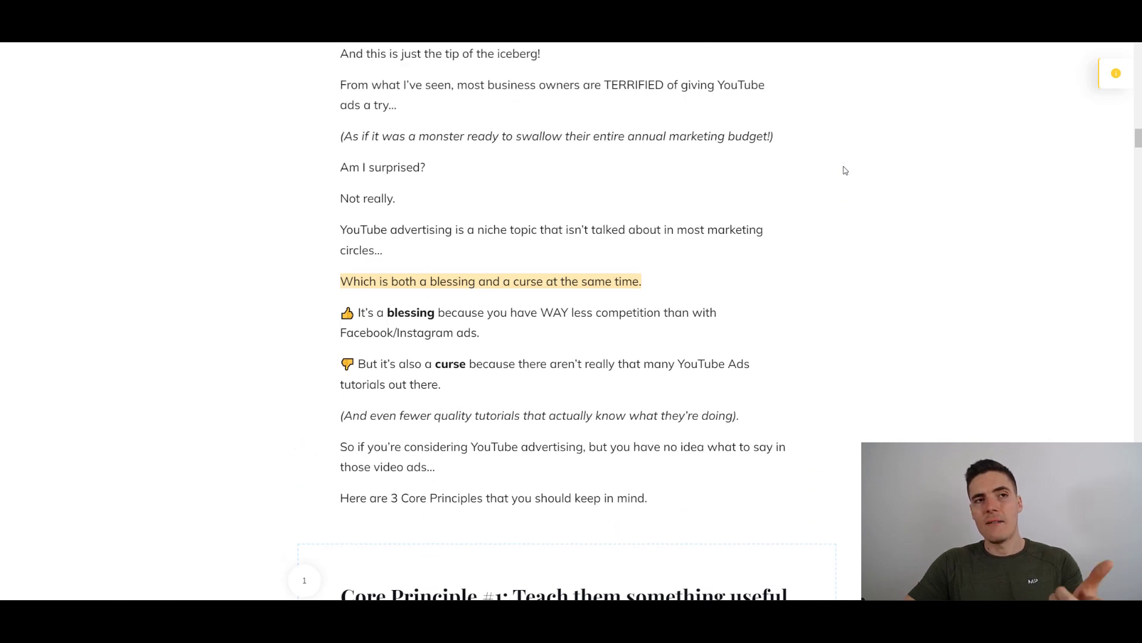
{"action": "scroll", "coordinate": [842, 163], "scroll_direction": "down", "scroll_amount": 20}
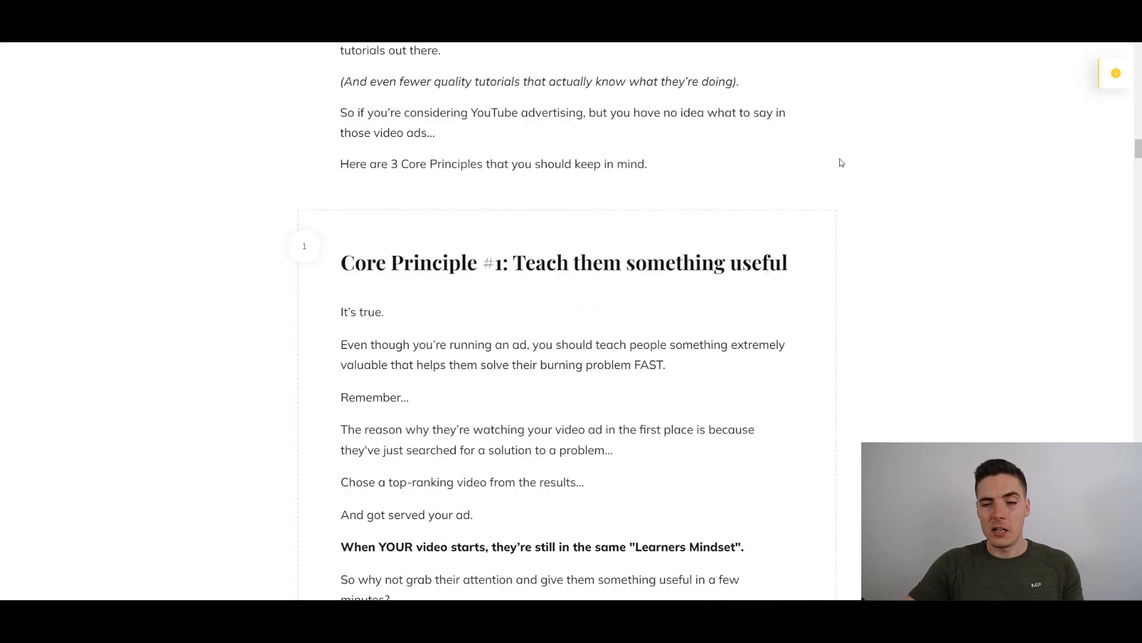
Examine the section on shooting pro video, including the smartphone reassurance and the Tai Lopez "Here in my garage" example
{"action": "scroll", "coordinate": [842, 161], "scroll_direction": "down", "scroll_amount": 15}
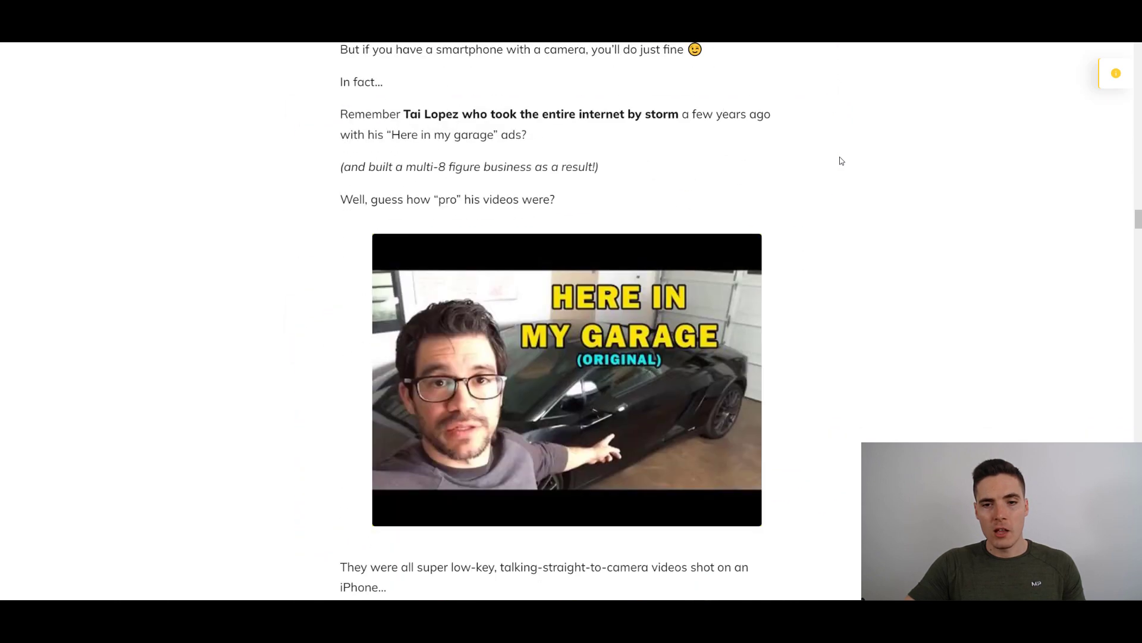
{"action": "scroll", "coordinate": [842, 160], "scroll_direction": "up", "scroll_amount": 3}
{"action": "scroll", "coordinate": [842, 161], "scroll_direction": "down", "scroll_amount": 1}
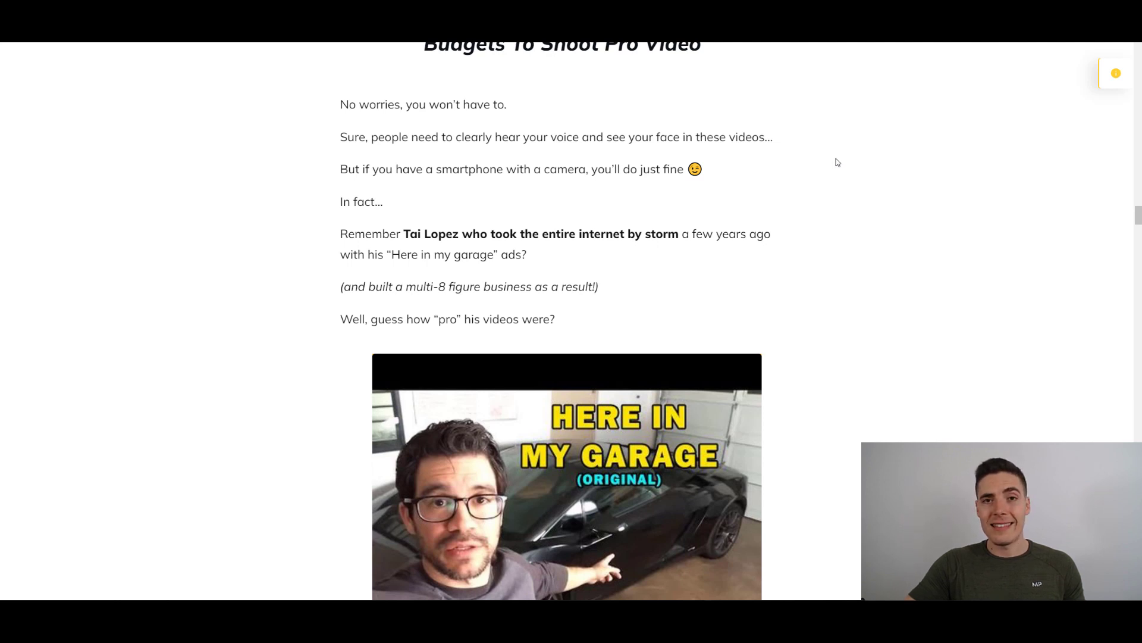
{"action": "scroll", "coordinate": [836, 162], "scroll_direction": "up", "scroll_amount": 2}
{"action": "scroll", "coordinate": [837, 162], "scroll_direction": "down", "scroll_amount": 3}
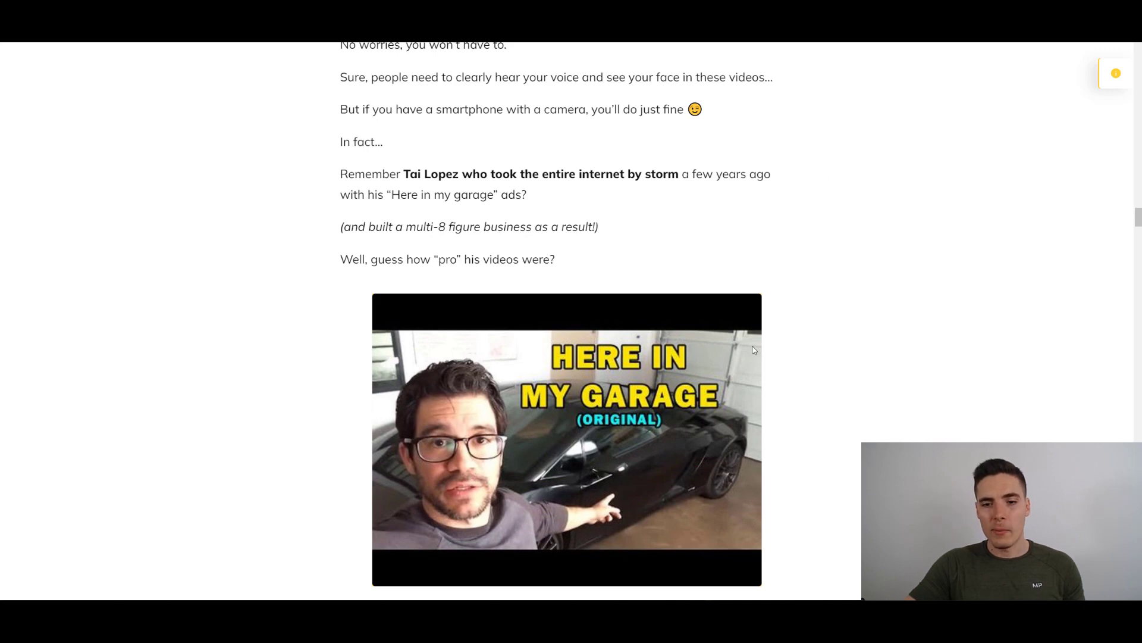
{"action": "scroll", "coordinate": [783, 225], "scroll_direction": "down", "scroll_amount": 1}
{"action": "scroll", "coordinate": [782, 223], "scroll_direction": "down", "scroll_amount": 1}
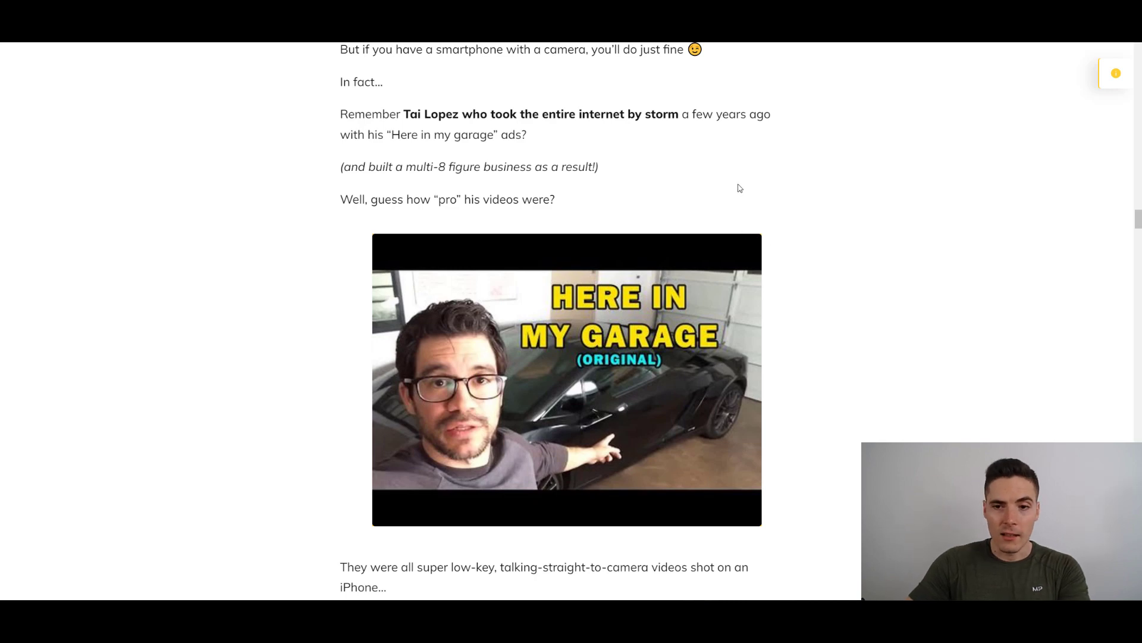
Look over the additional video ad examples under "Here are a few more examples:", starting with "The Best No Show Sock"
{"action": "scroll", "coordinate": [739, 188], "scroll_direction": "down", "scroll_amount": 8}
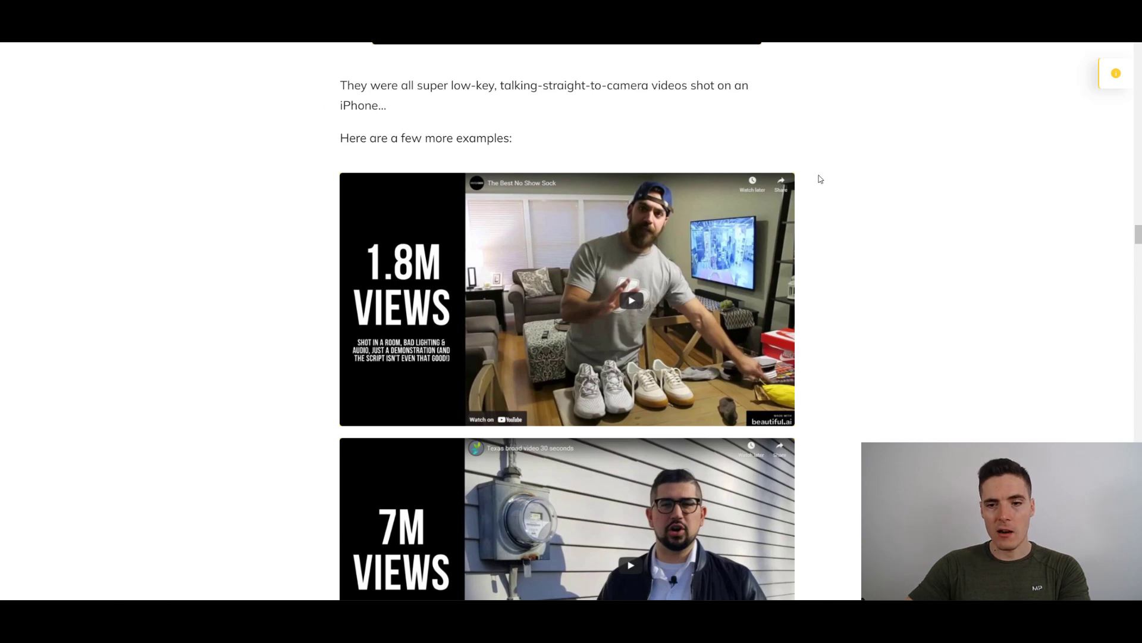
{"action": "scroll", "coordinate": [816, 172], "scroll_direction": "down", "scroll_amount": 2}
{"action": "scroll", "coordinate": [815, 172], "scroll_direction": "up", "scroll_amount": 2}
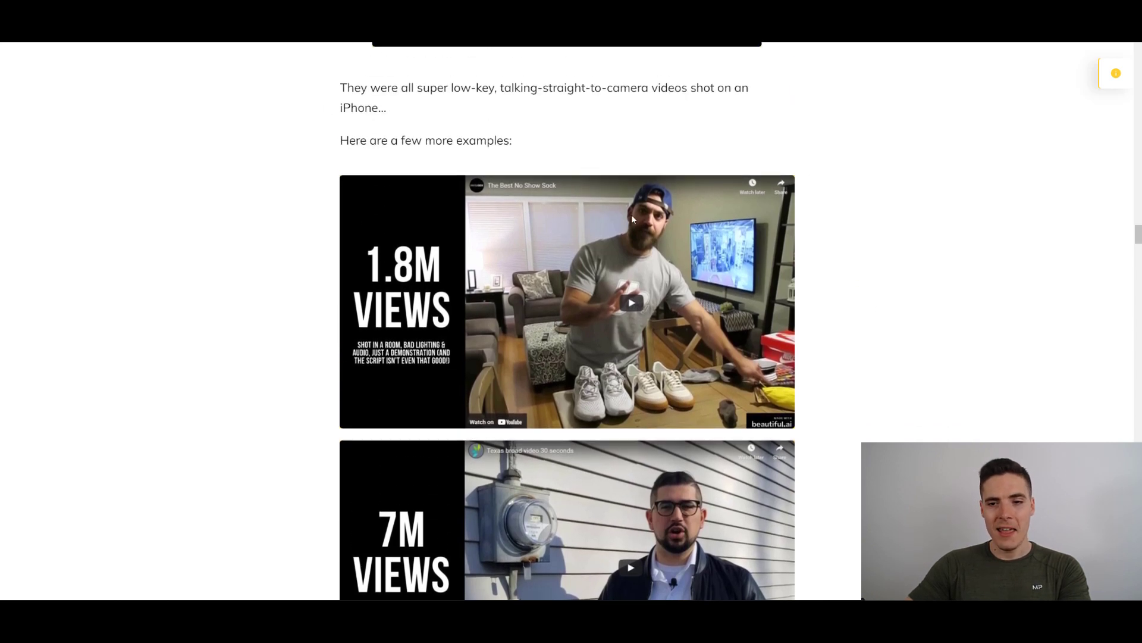